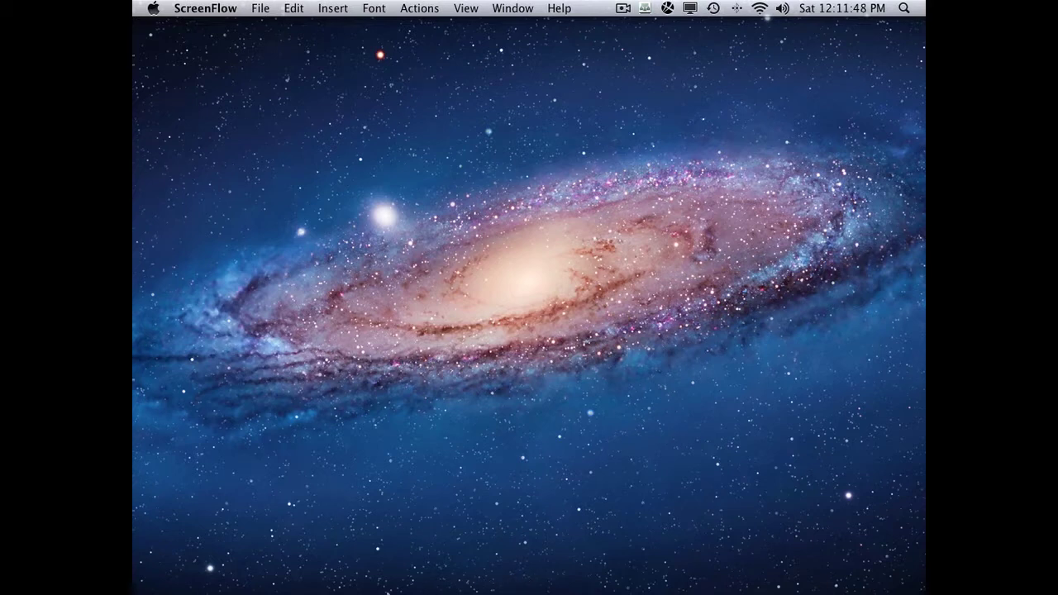
- Launch Google Chrome from the Dock
mouse_move(381, 583)
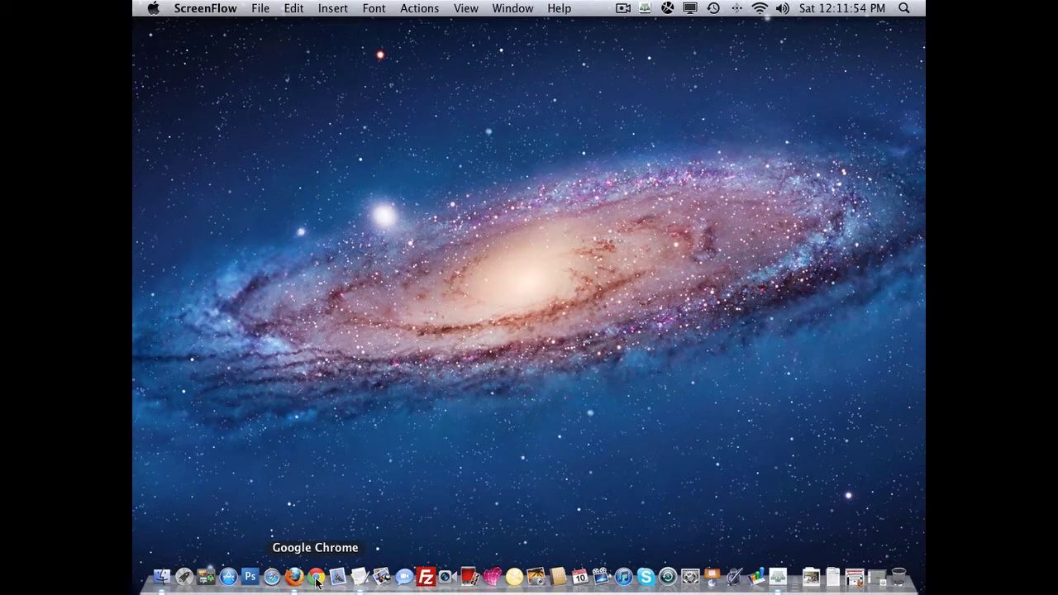
click(316, 579)
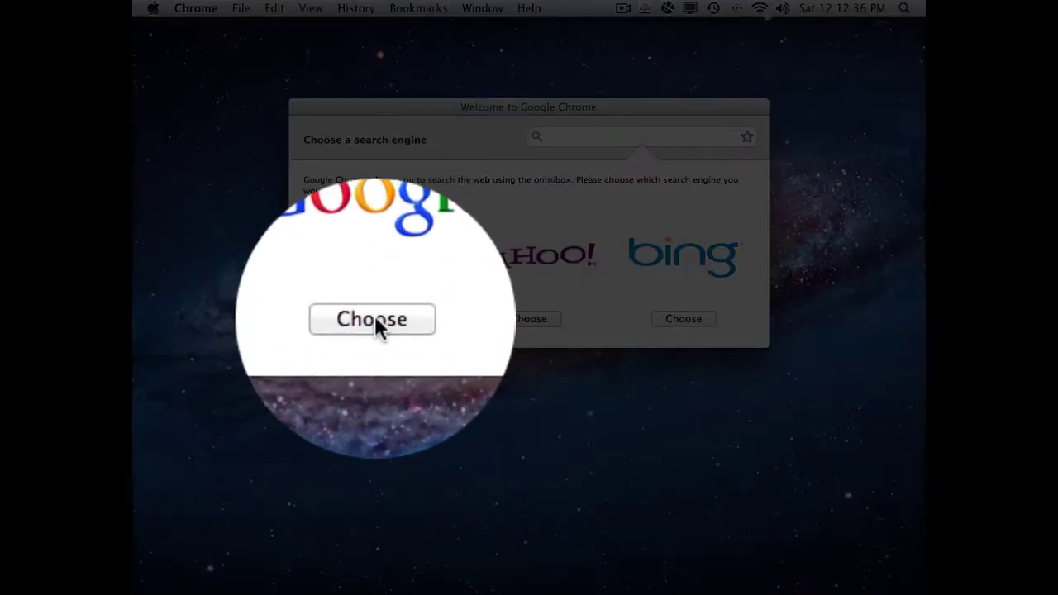
- Choose Google as search engine, leave Chrome non-default, and start Chrome
click(375, 319)
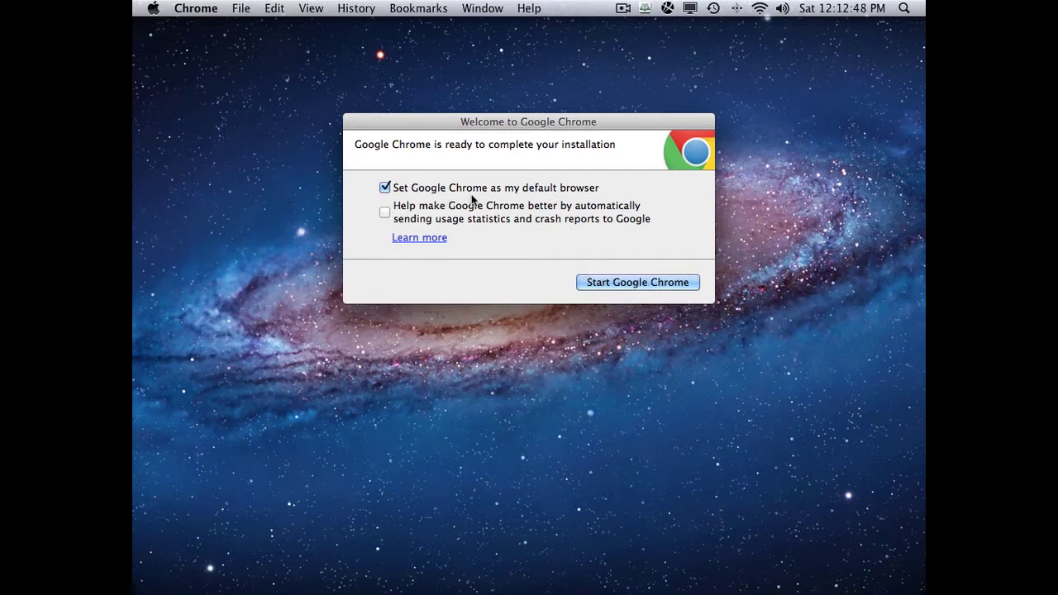
click(386, 188)
click(619, 285)
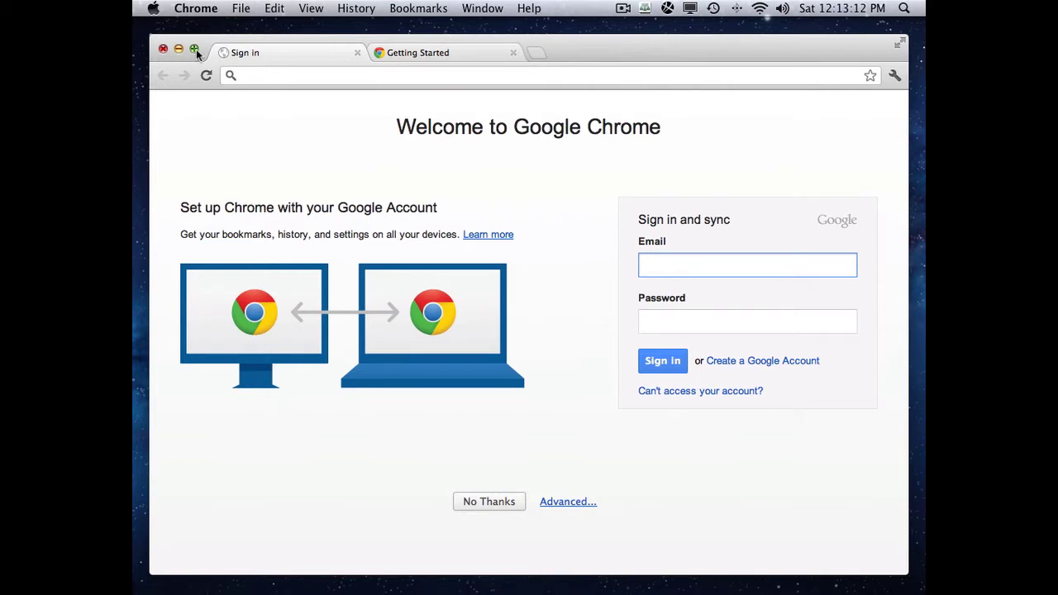
- Enlarge and widen the Chrome window, then decline sign-in with No Thanks
click(196, 49)
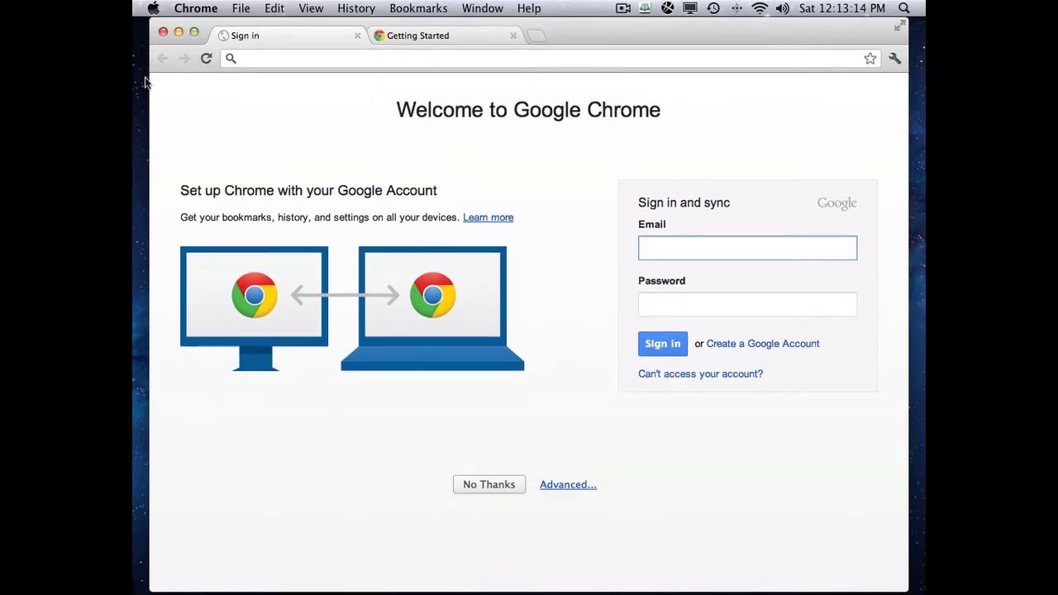
drag(149, 83, 134, 84)
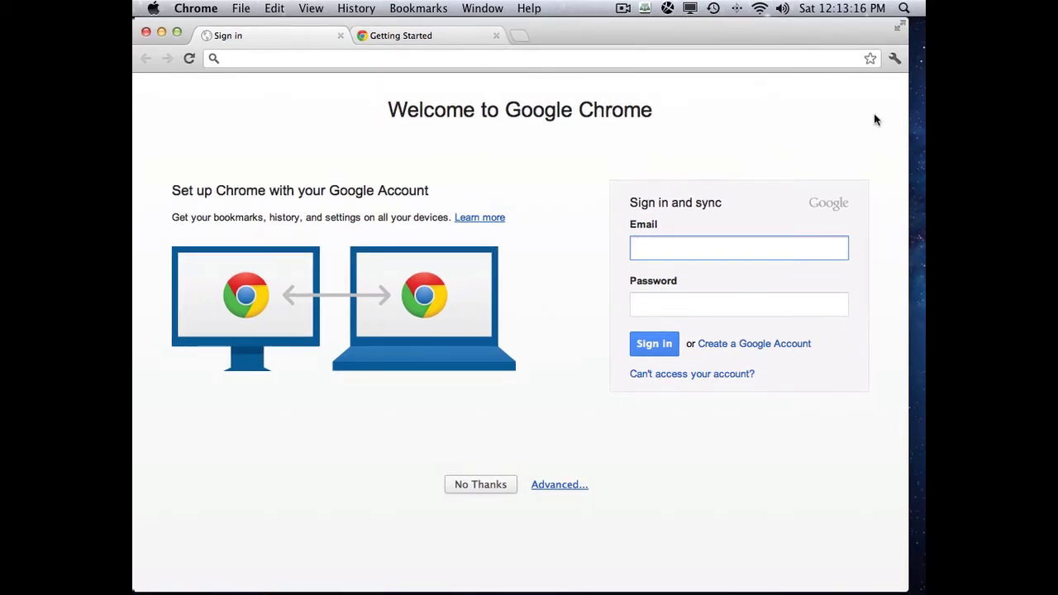
drag(907, 119, 924, 122)
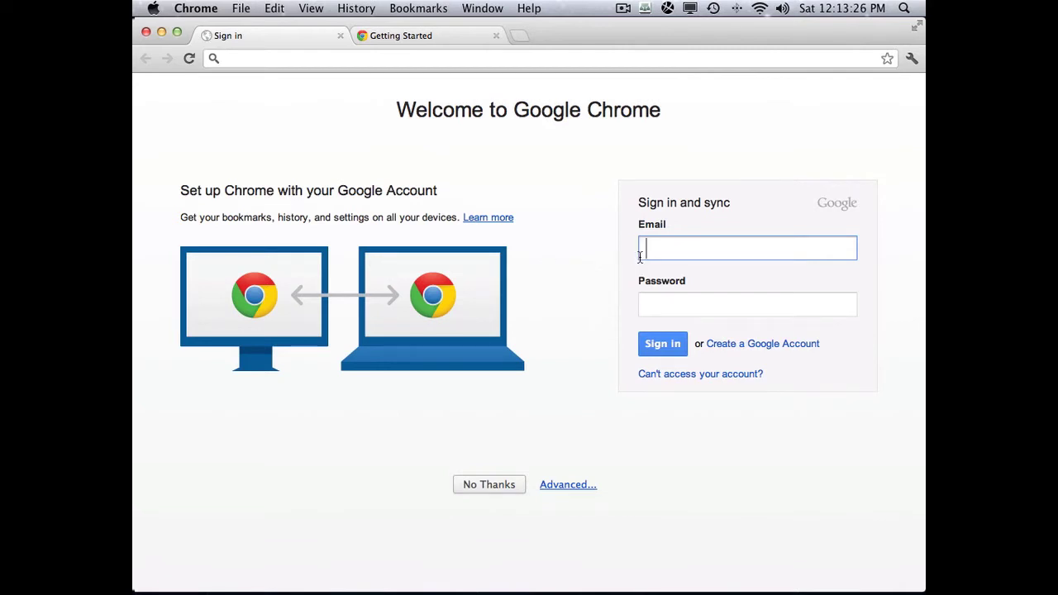
click(496, 486)
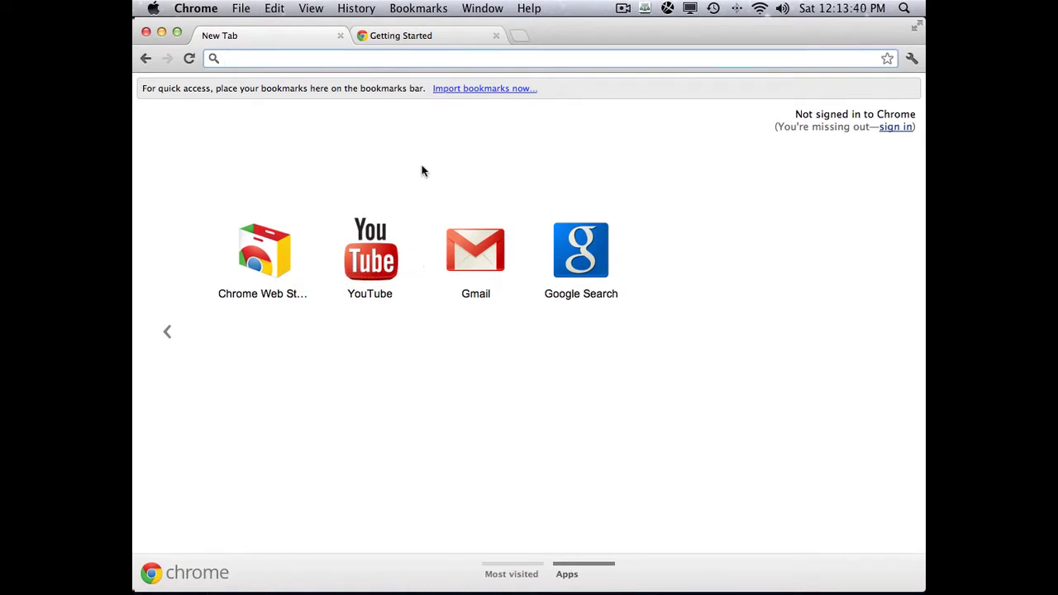
- Go to the Getting Started tab and view its quick-tip markers
click(447, 35)
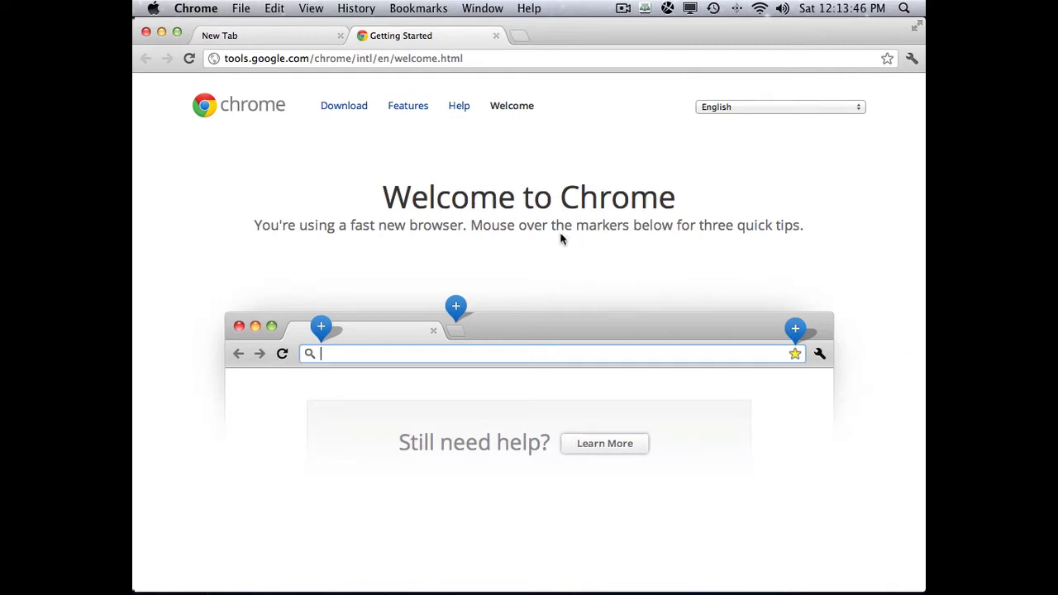
mouse_move(325, 329)
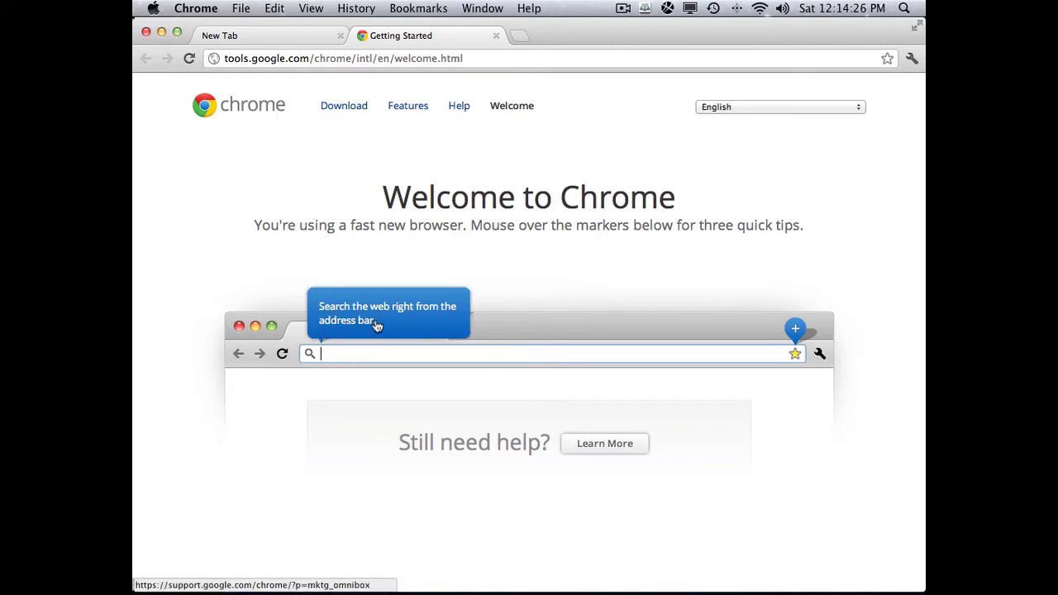
mouse_move(457, 313)
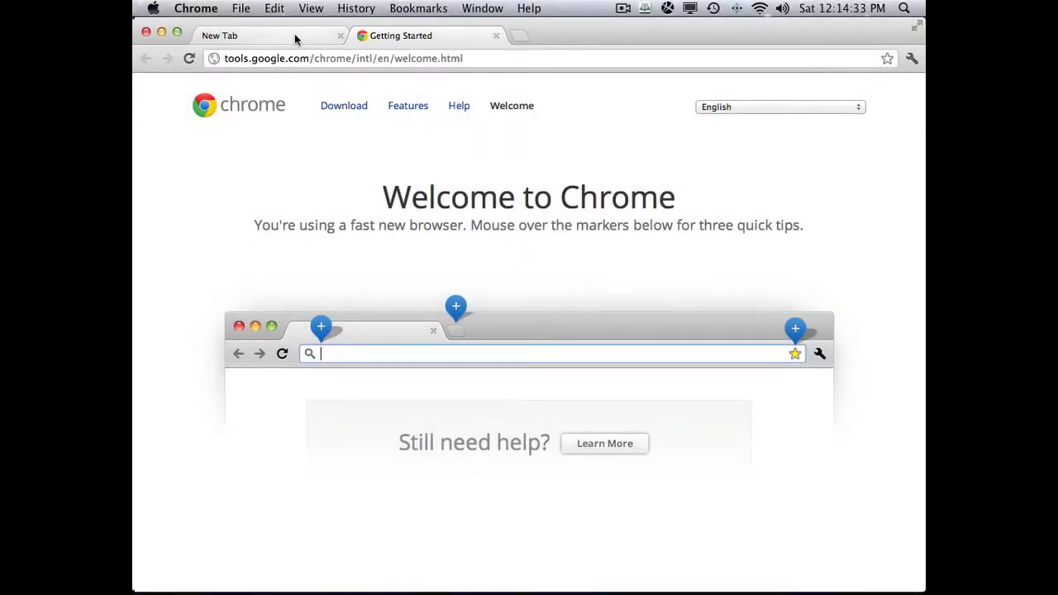
- Alternate between the New Tab and Getting Started tabs, ending on Getting Started
click(296, 33)
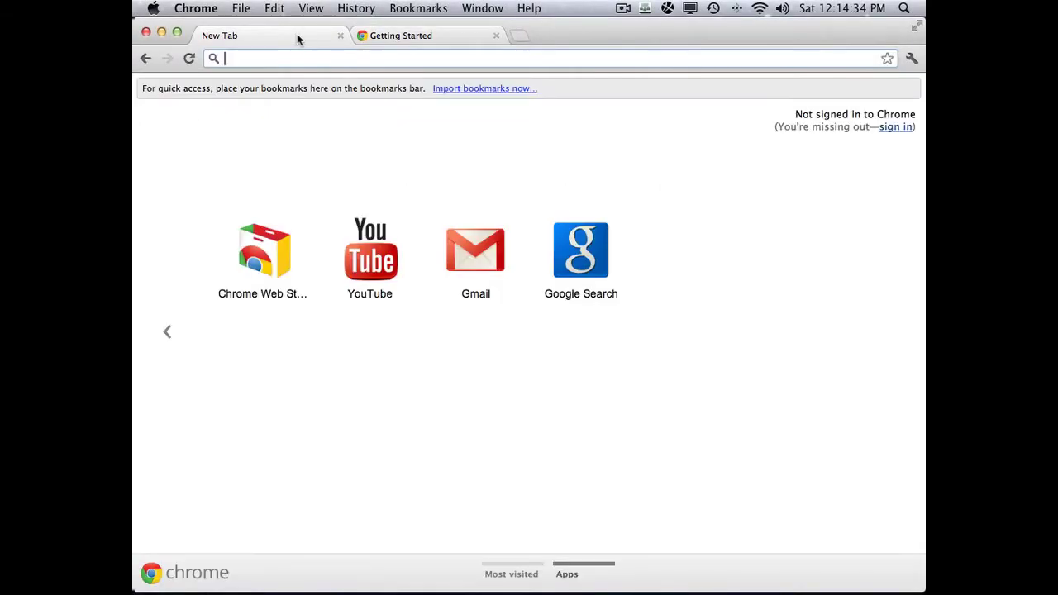
click(394, 35)
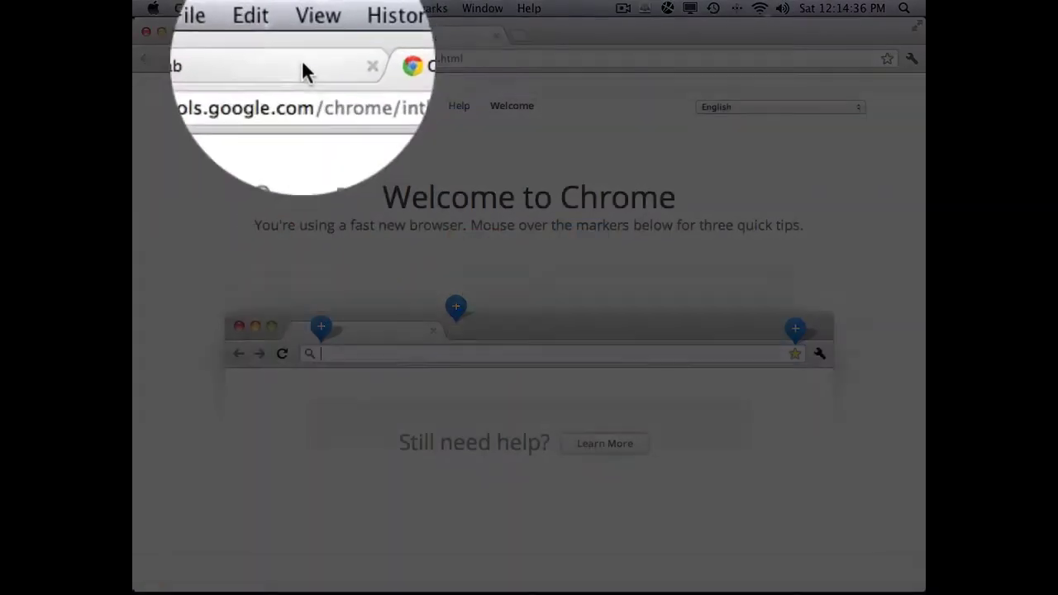
click(296, 35)
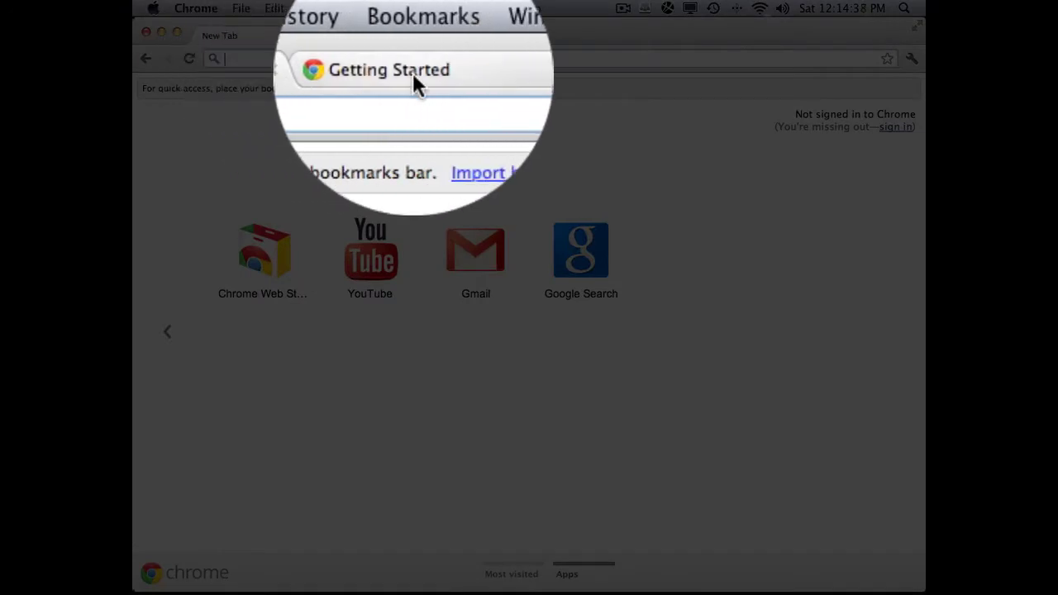
click(399, 40)
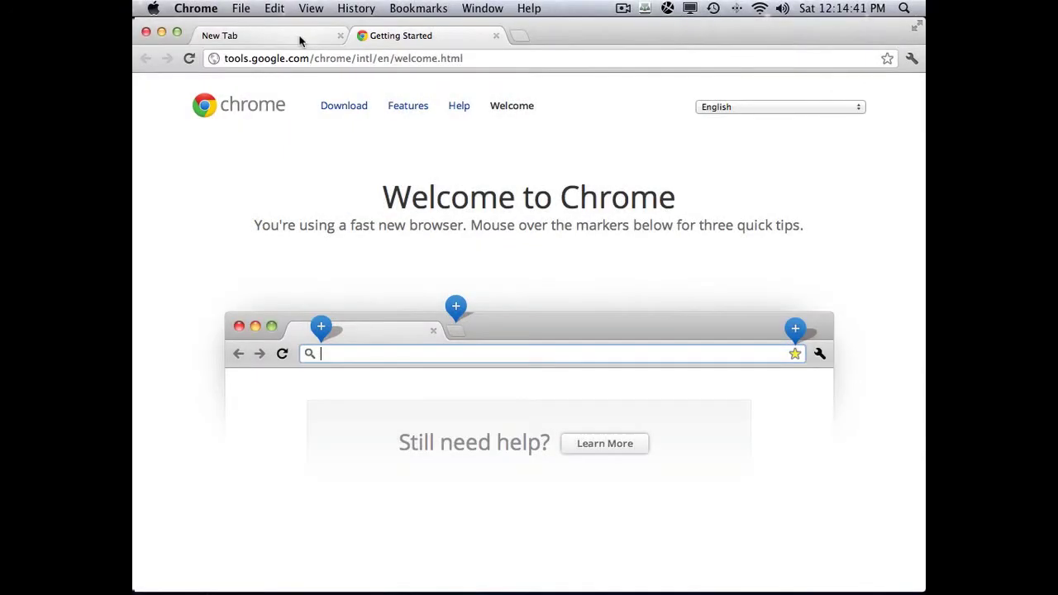
click(300, 39)
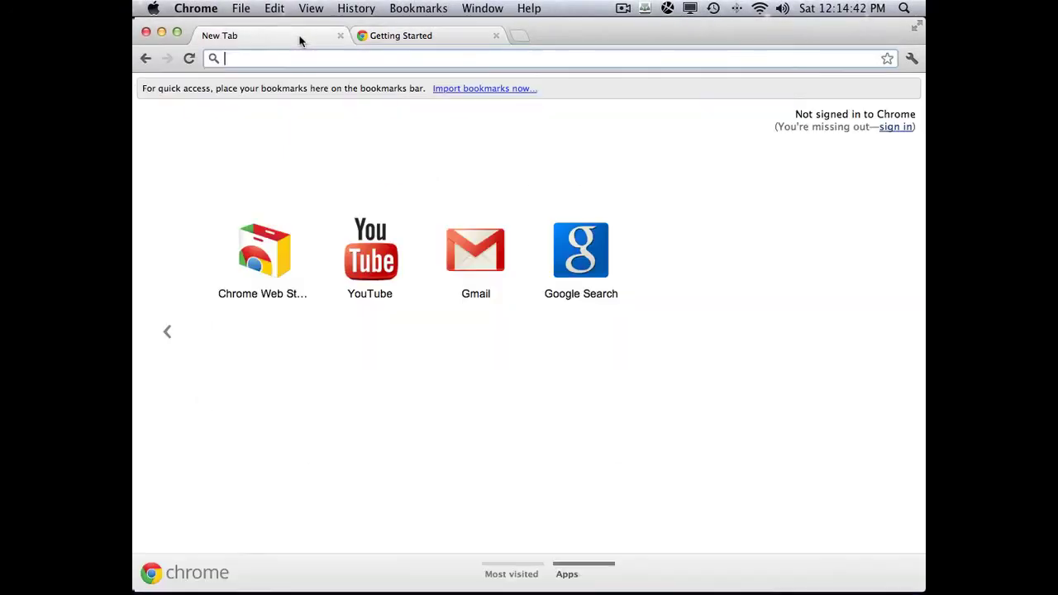
click(415, 35)
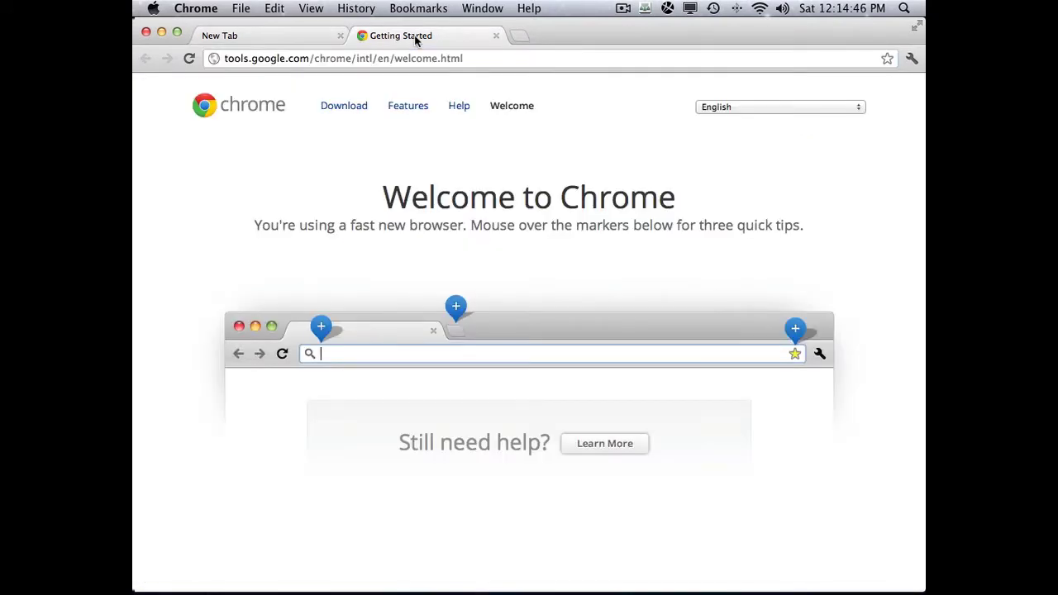
click(277, 37)
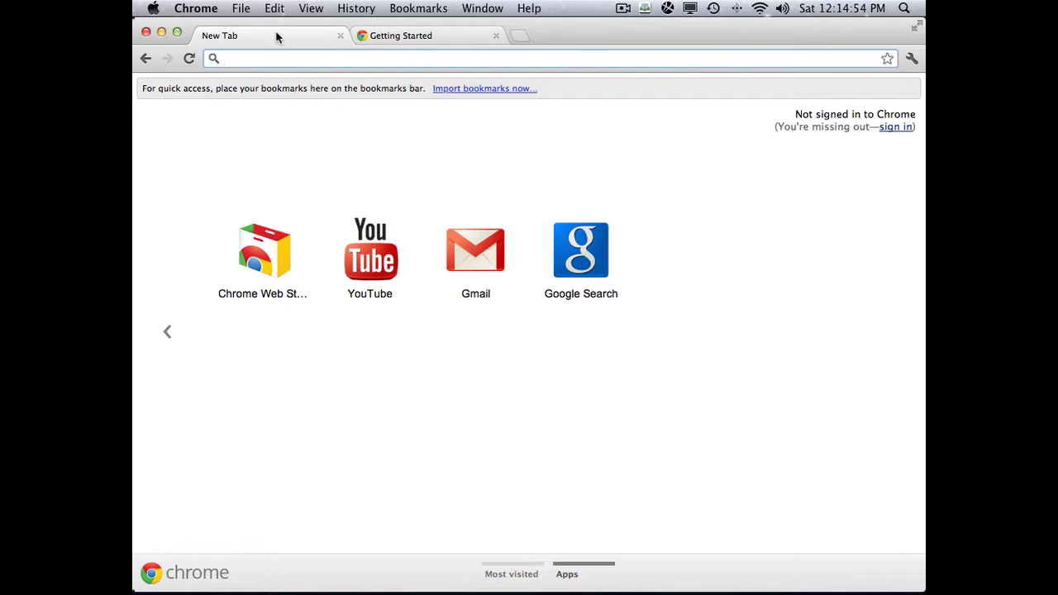
click(395, 34)
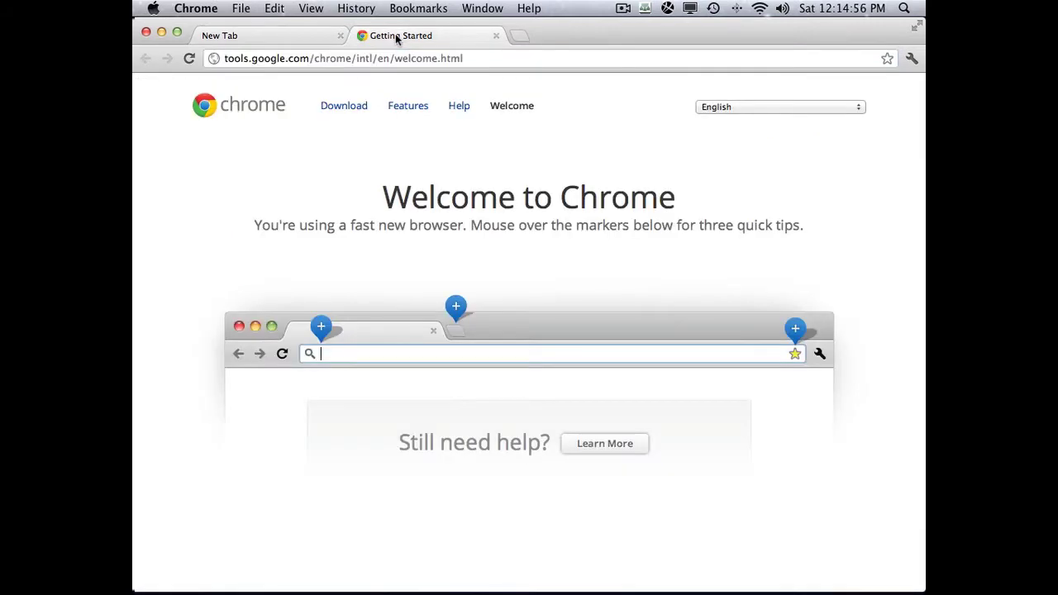
click(299, 37)
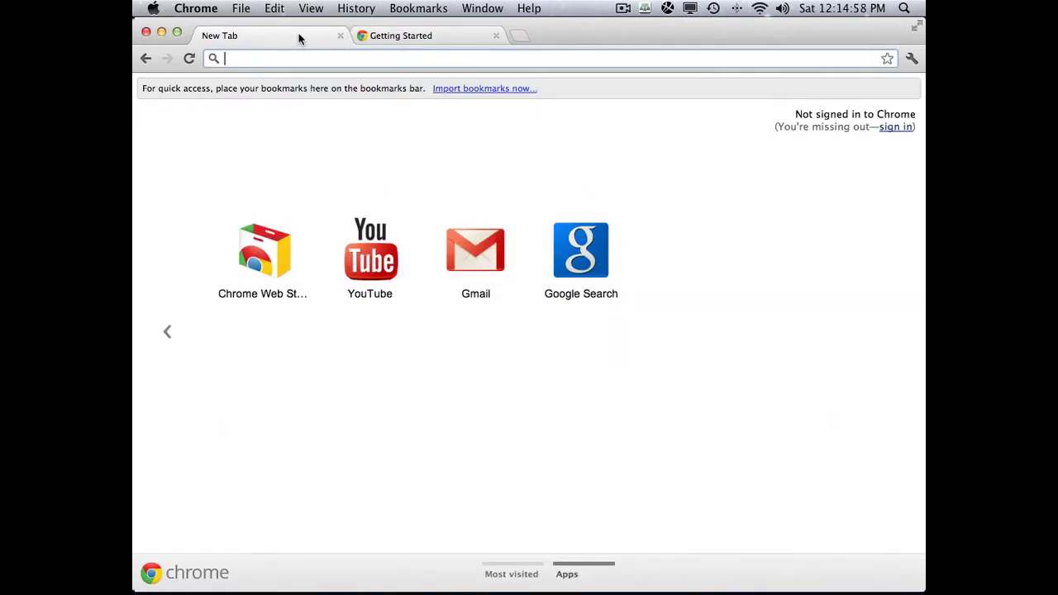
click(414, 38)
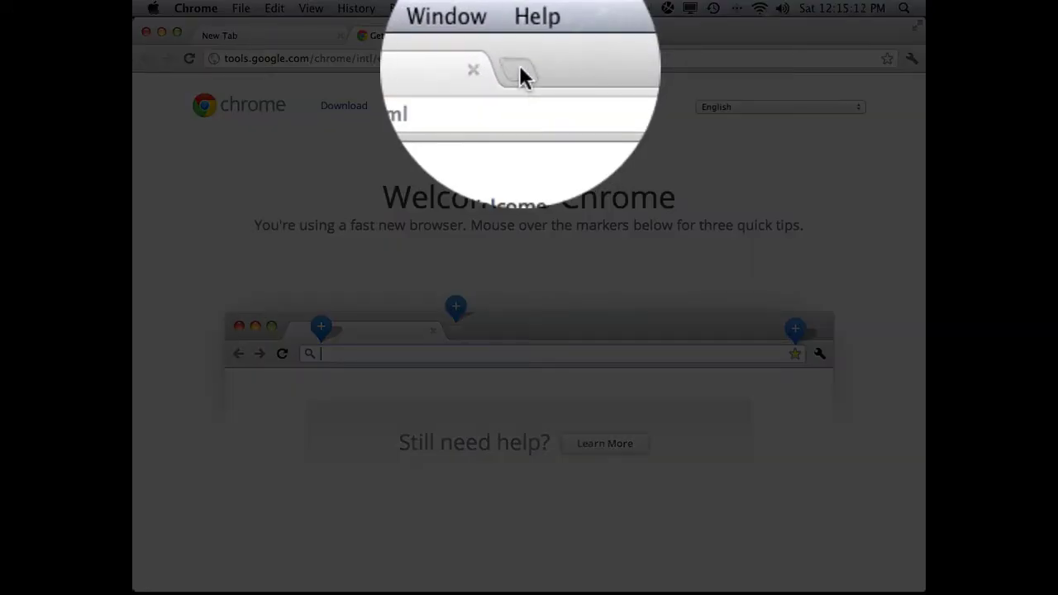
- Add a third blank tab and cycle through all three tabs
click(522, 68)
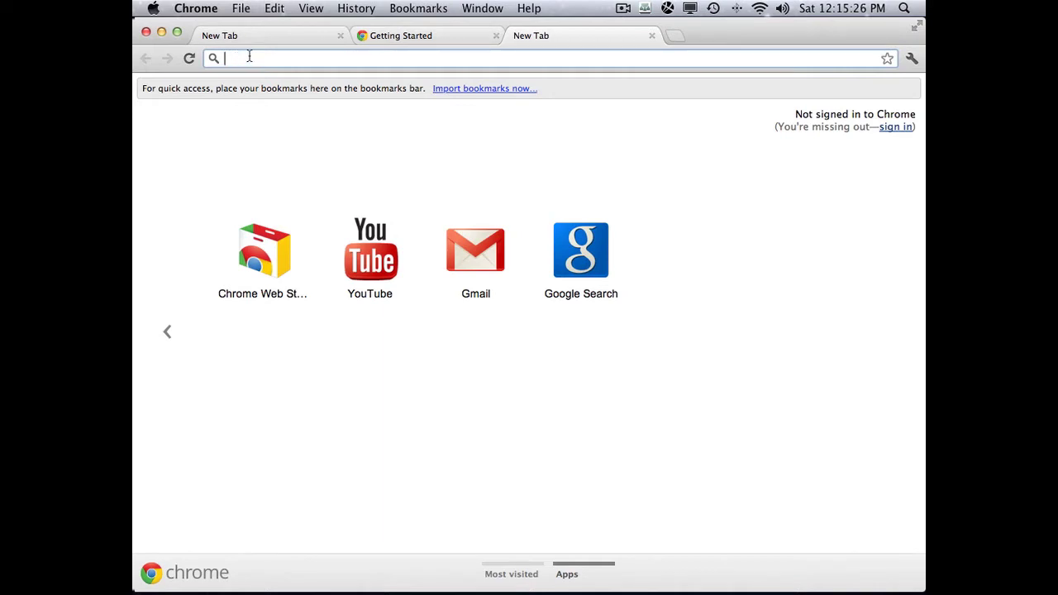
click(285, 32)
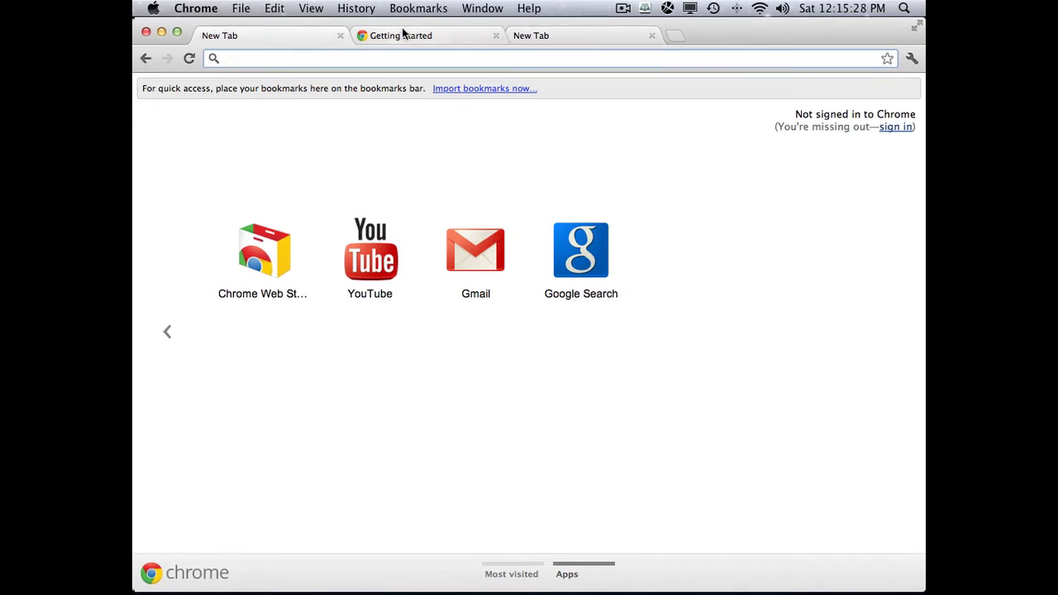
click(410, 35)
click(576, 38)
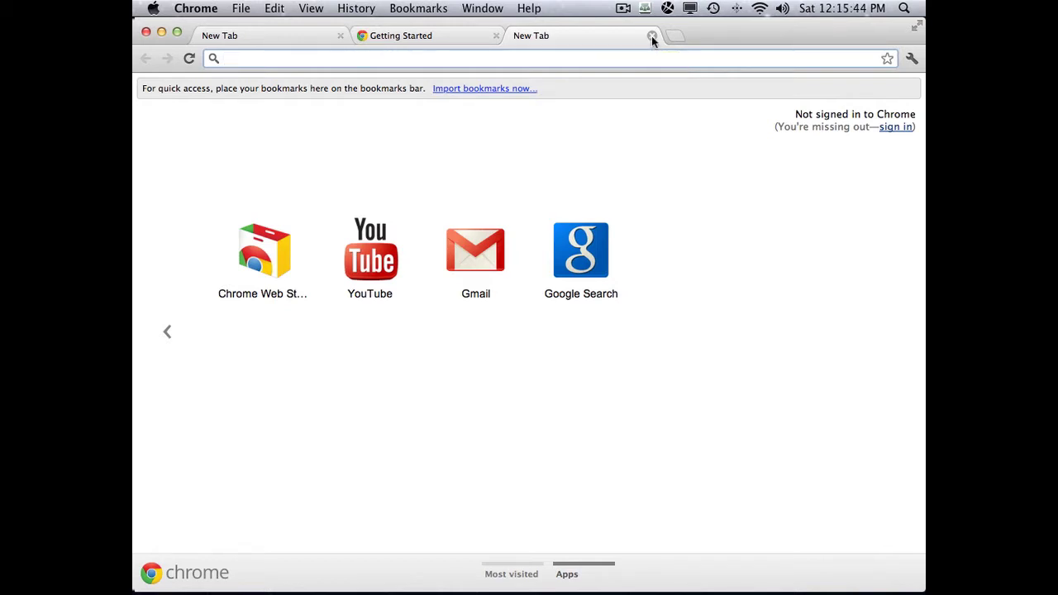
- Close the third tab and the extra New Tab tab
click(652, 37)
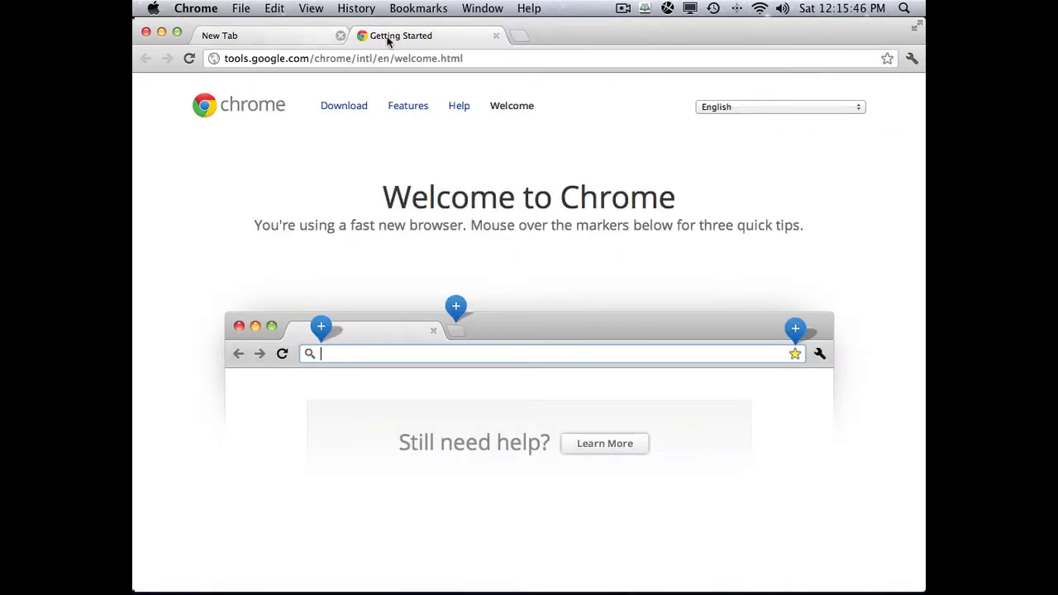
click(308, 37)
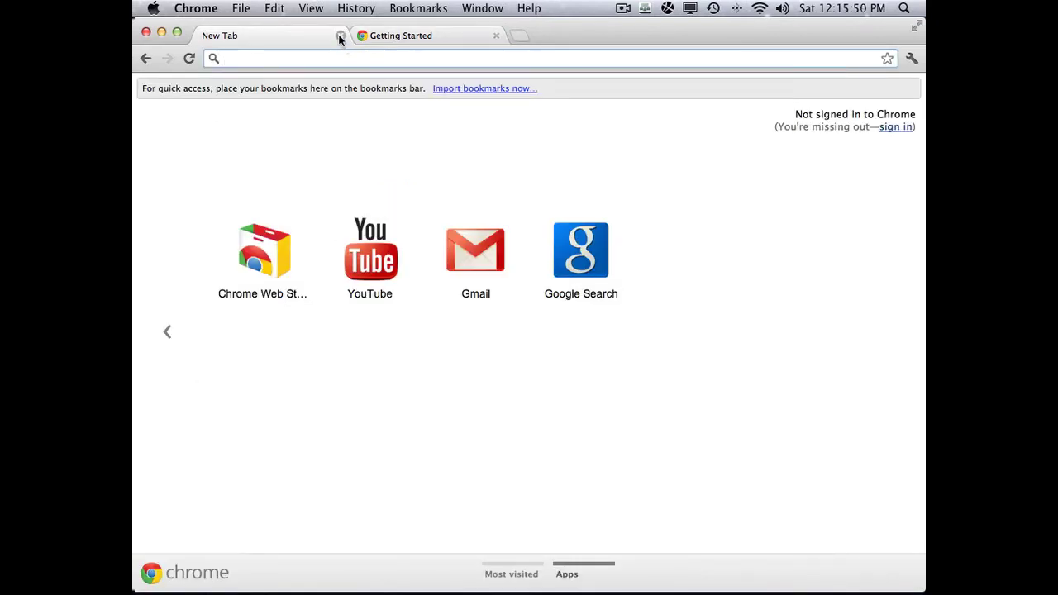
click(340, 37)
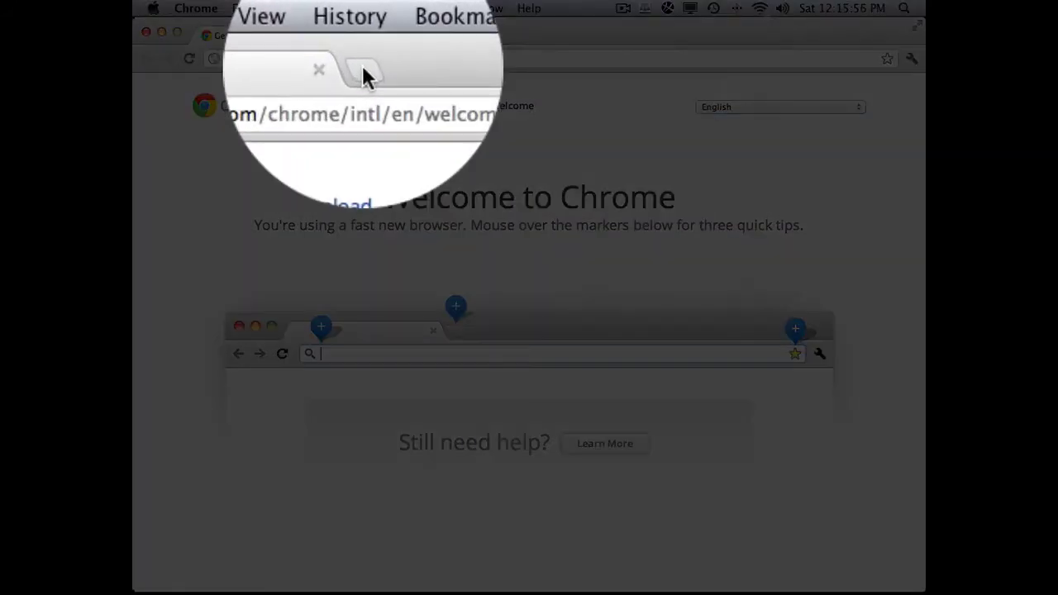
- Return to the Getting Started tab and read its three quick tips
click(365, 37)
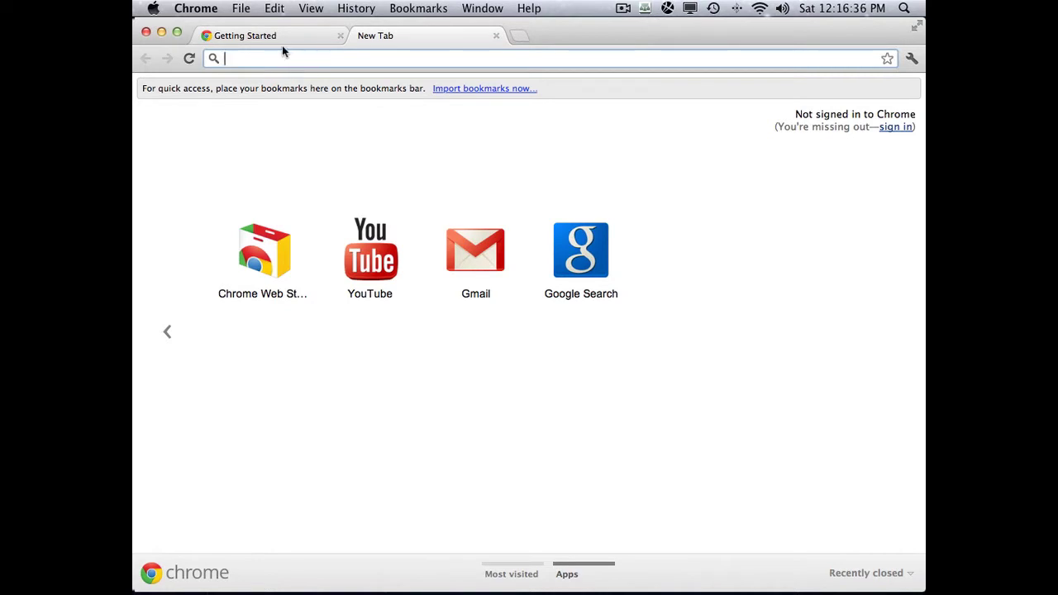
click(291, 37)
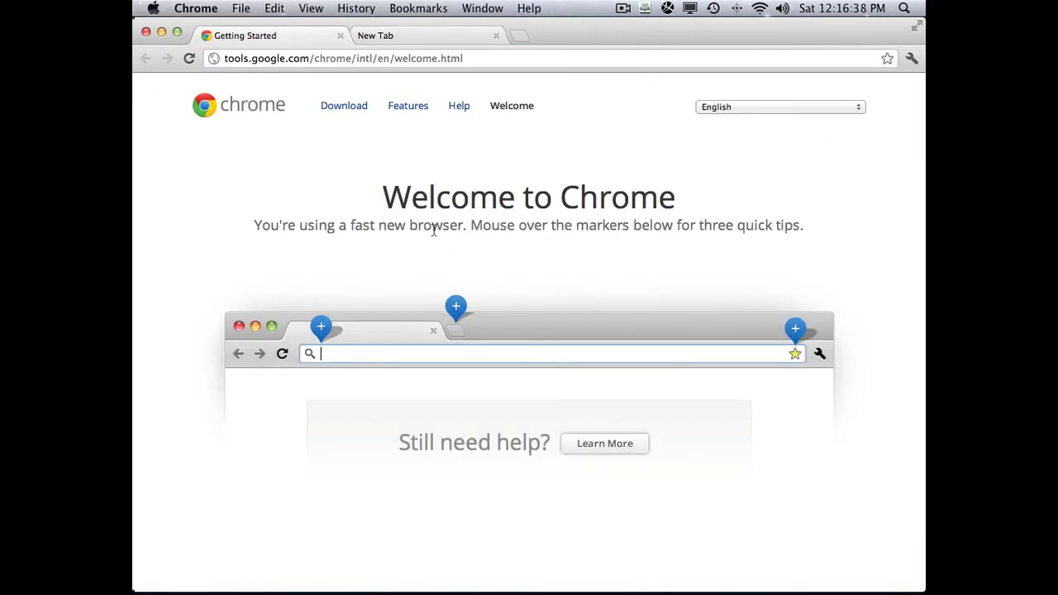
mouse_move(326, 330)
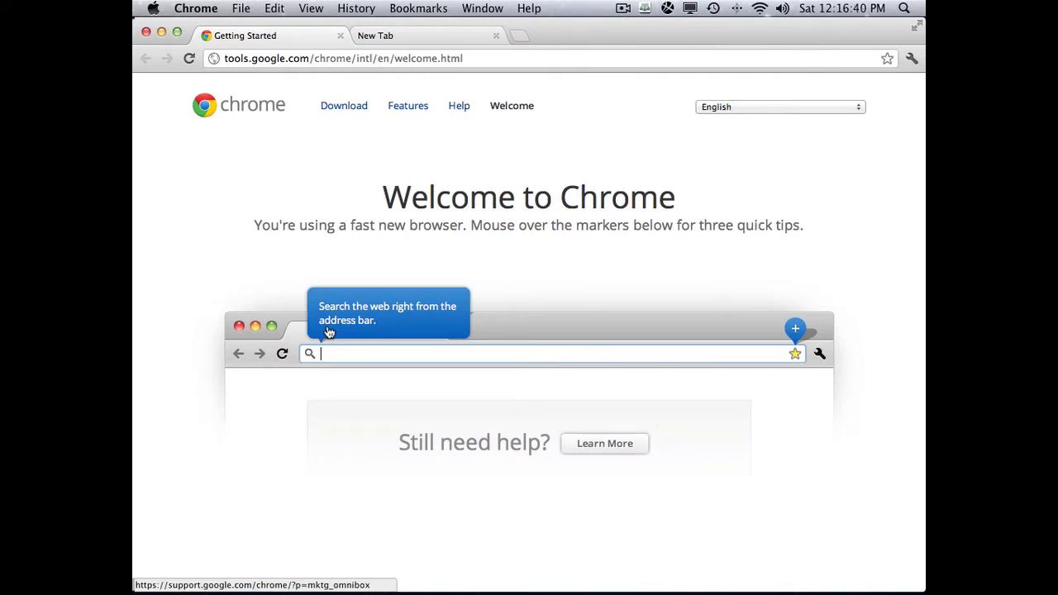
mouse_move(458, 311)
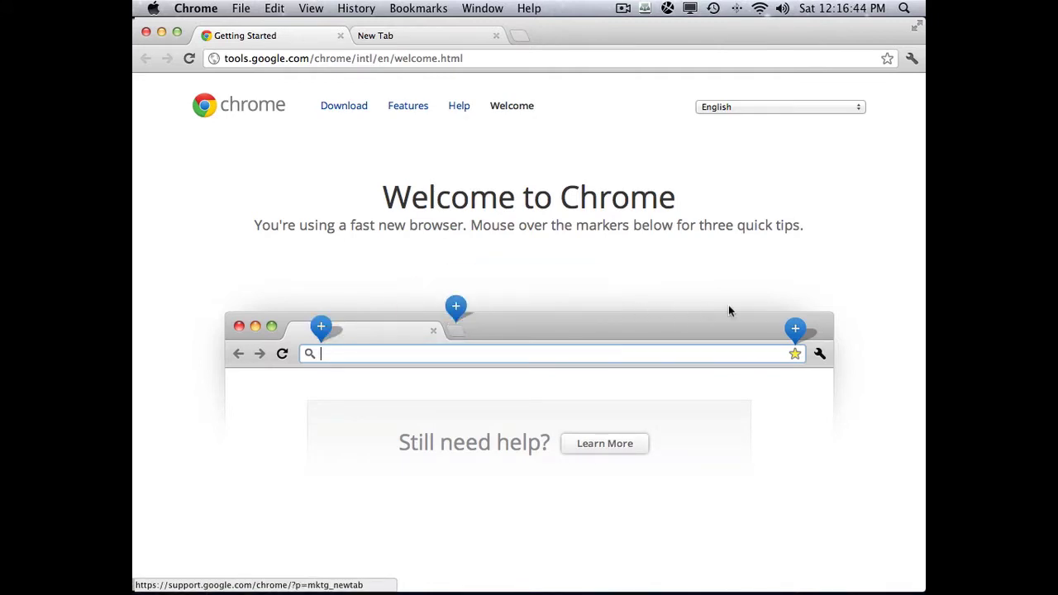
mouse_move(795, 332)
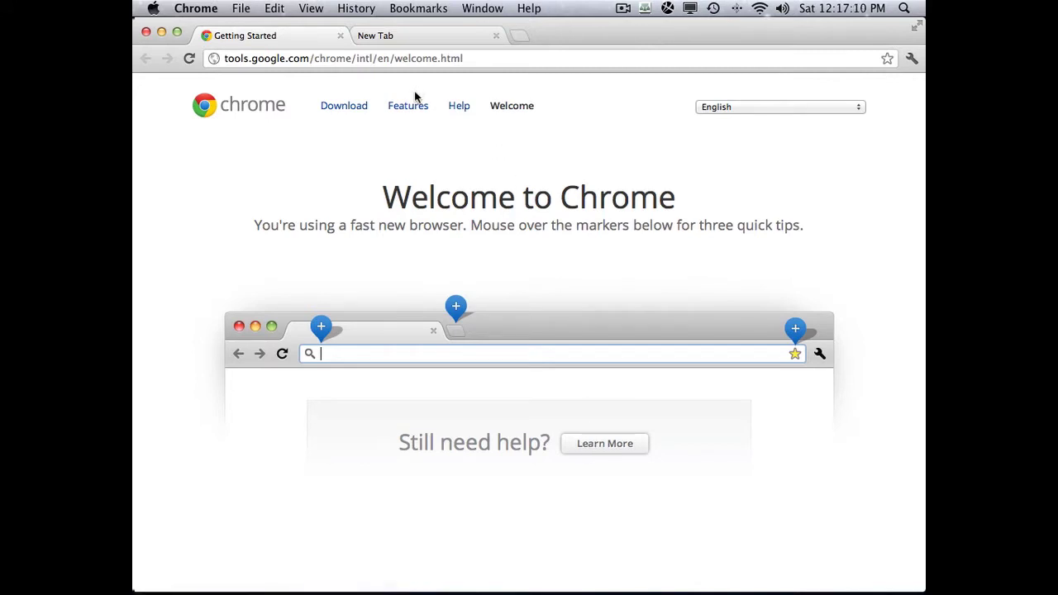
- Type 'mypartnerinprofit' into the address bar to bring up site suggestions
click(308, 61)
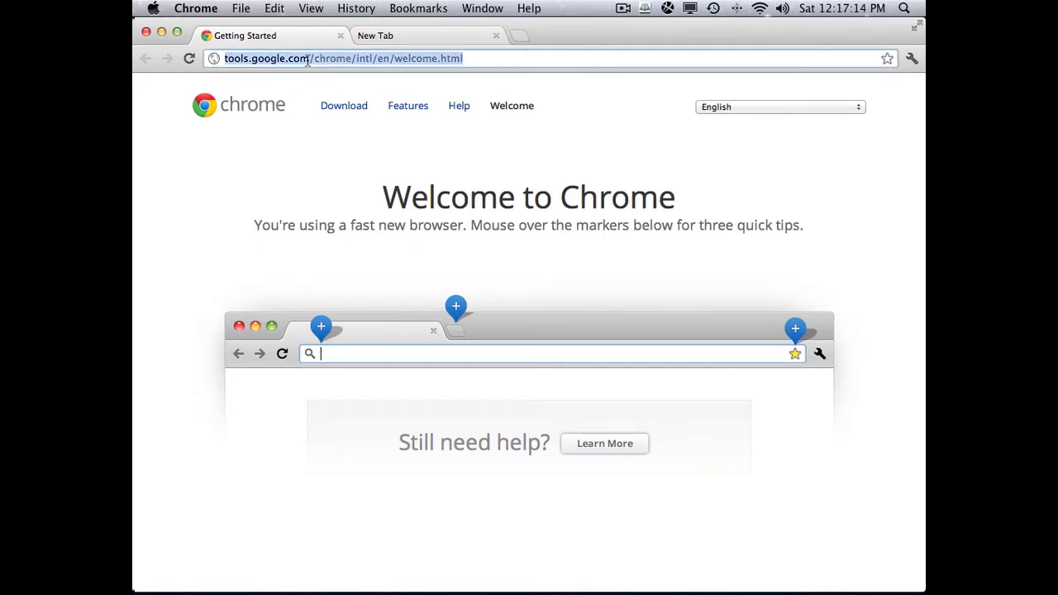
text(mypa)
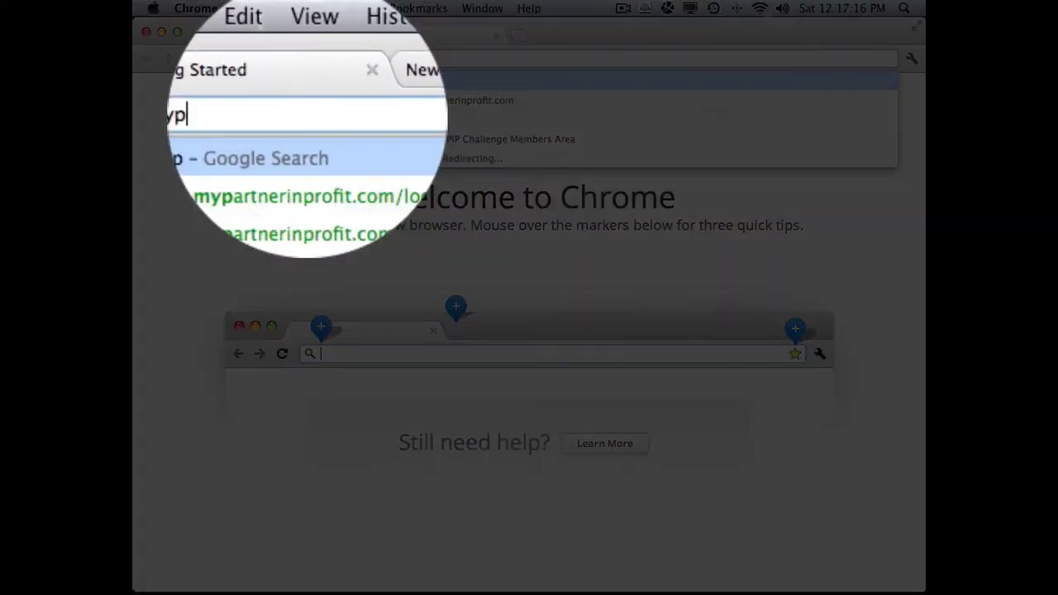
text(rtn)
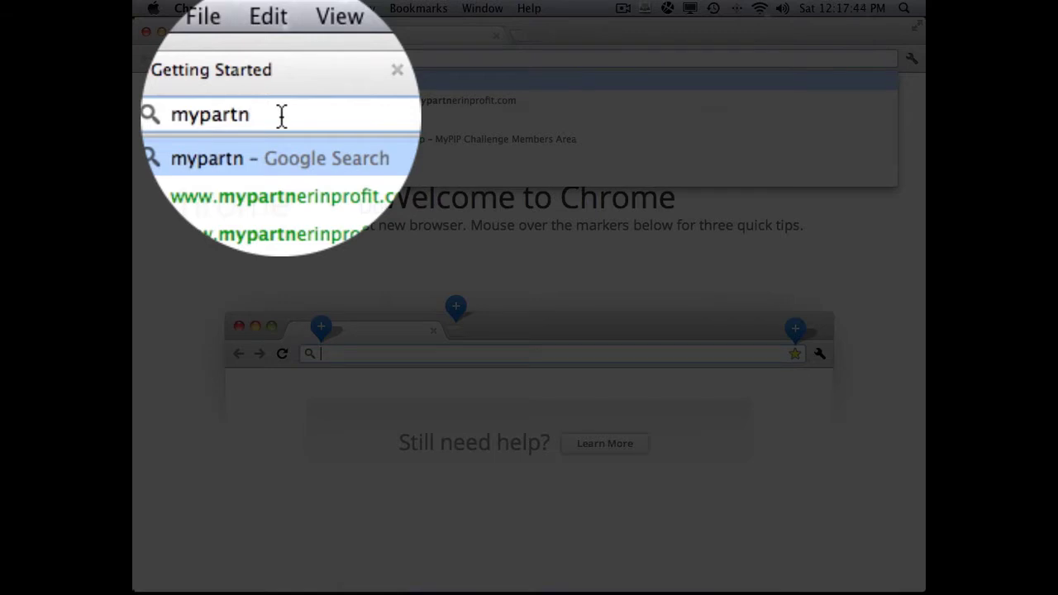
text(erinpr)
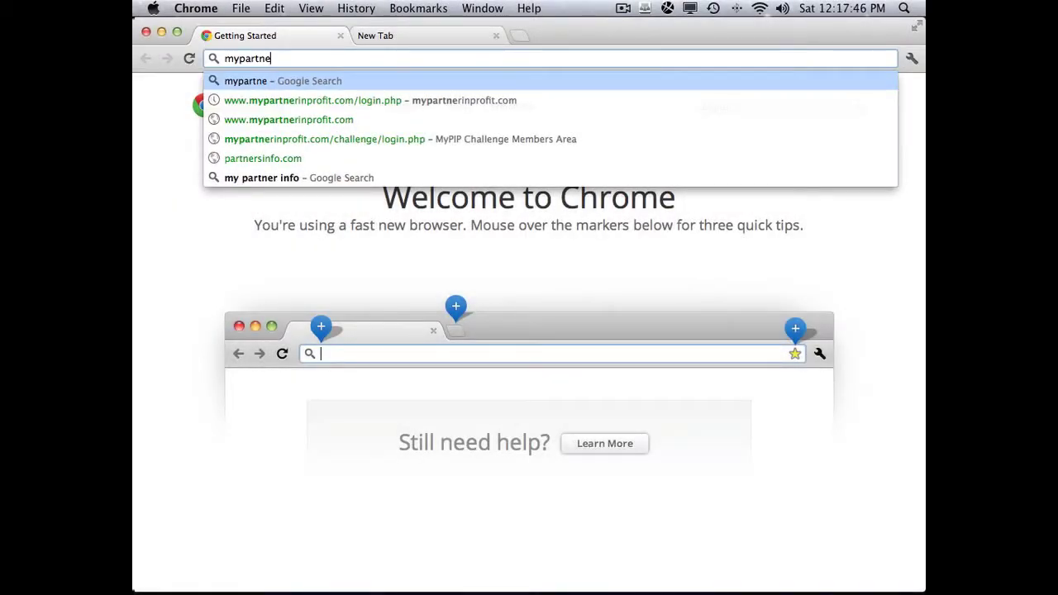
text(ofit)
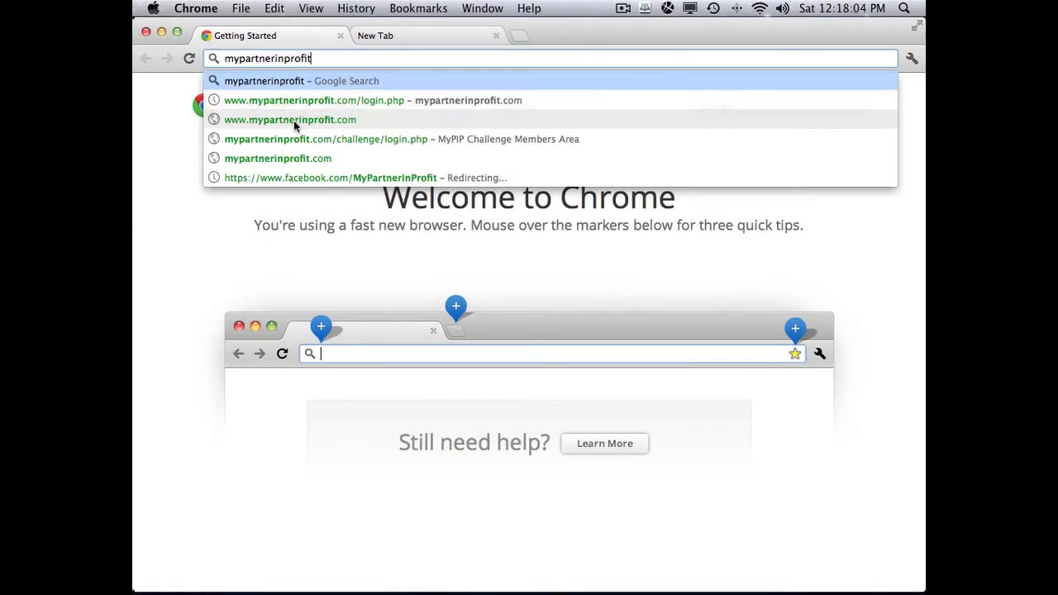
click(320, 120)
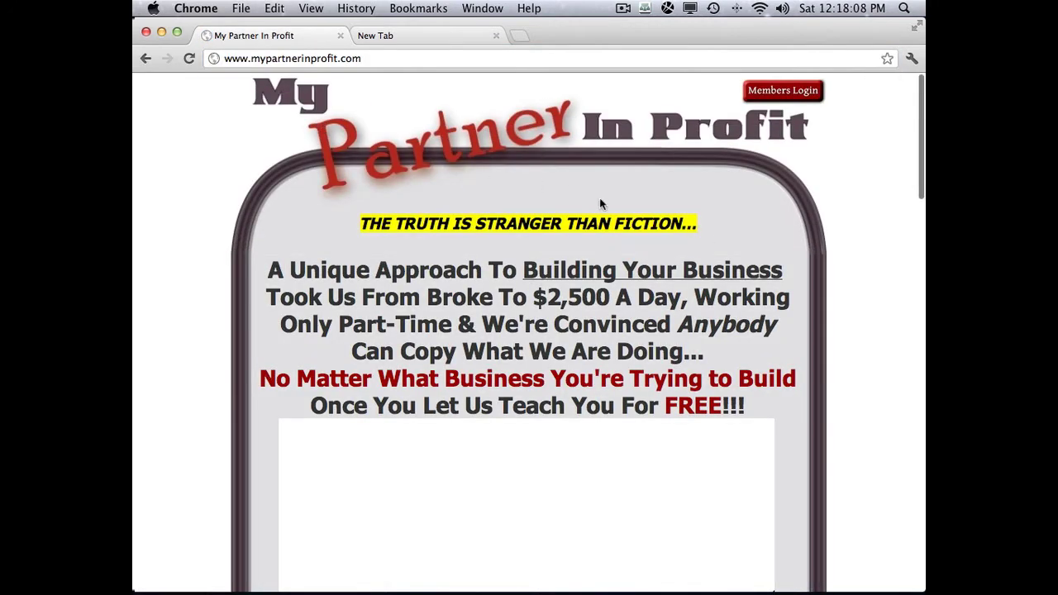
scroll(731, 243, down, 3)
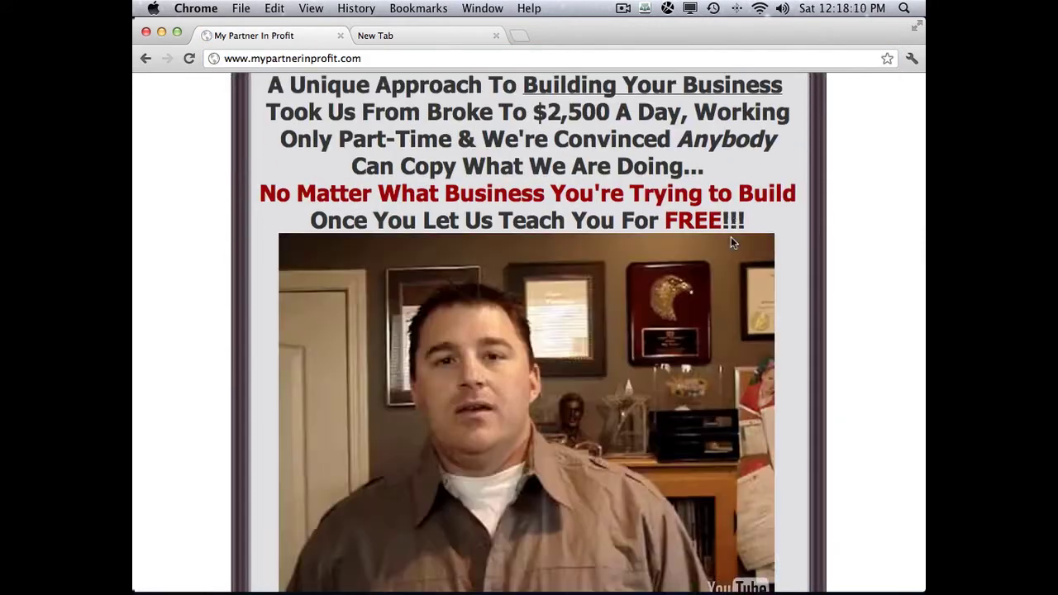
scroll(824, 394, down, 3)
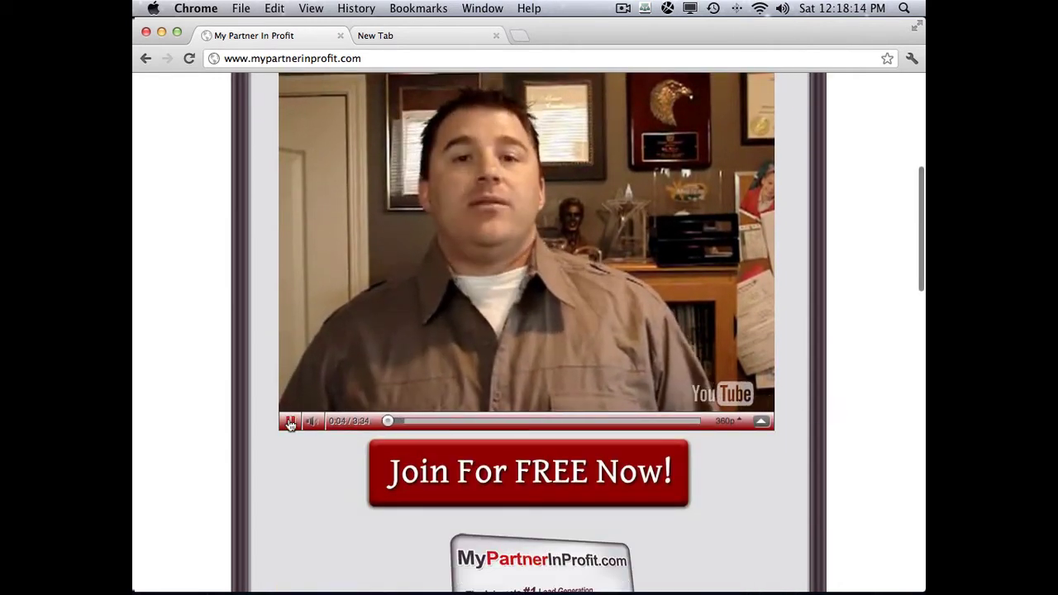
click(290, 422)
scroll(823, 213, up, 6)
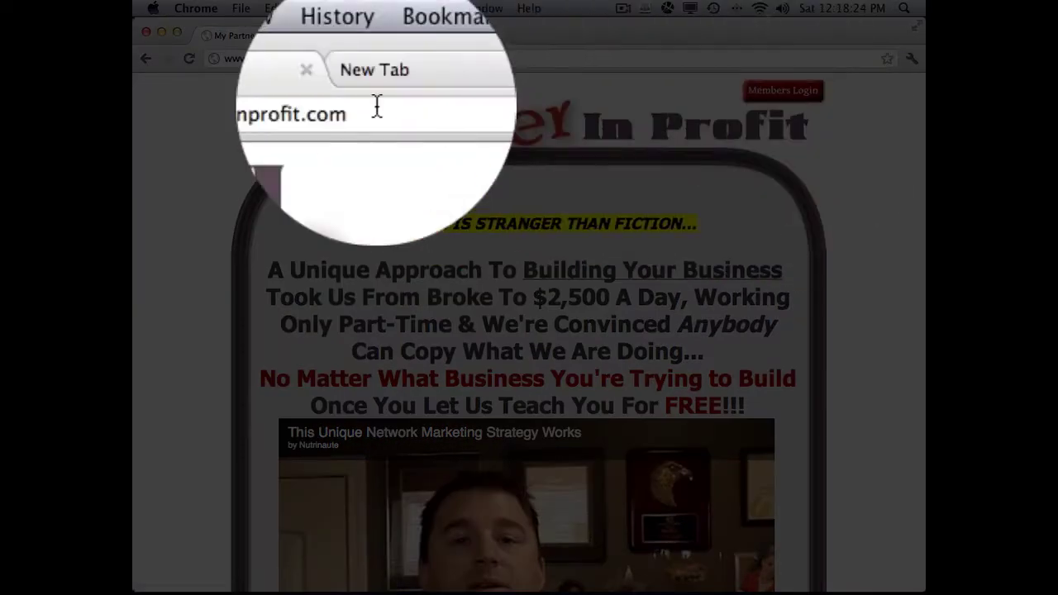
click(306, 58)
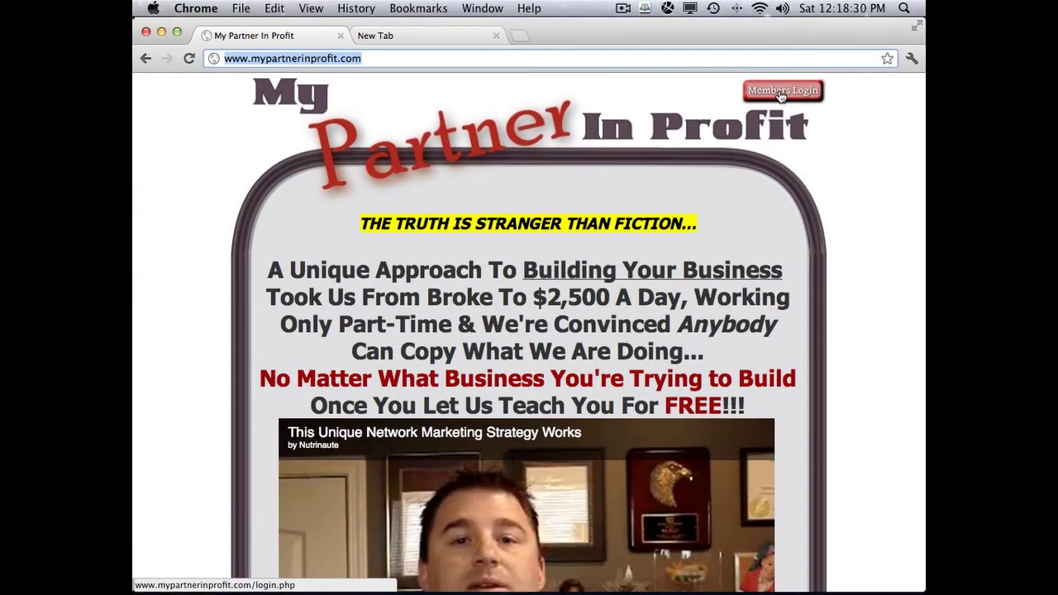
- Open Members Login and bookmark it in Bookmarks Bar as 'MyPiP Classic Login'
click(780, 91)
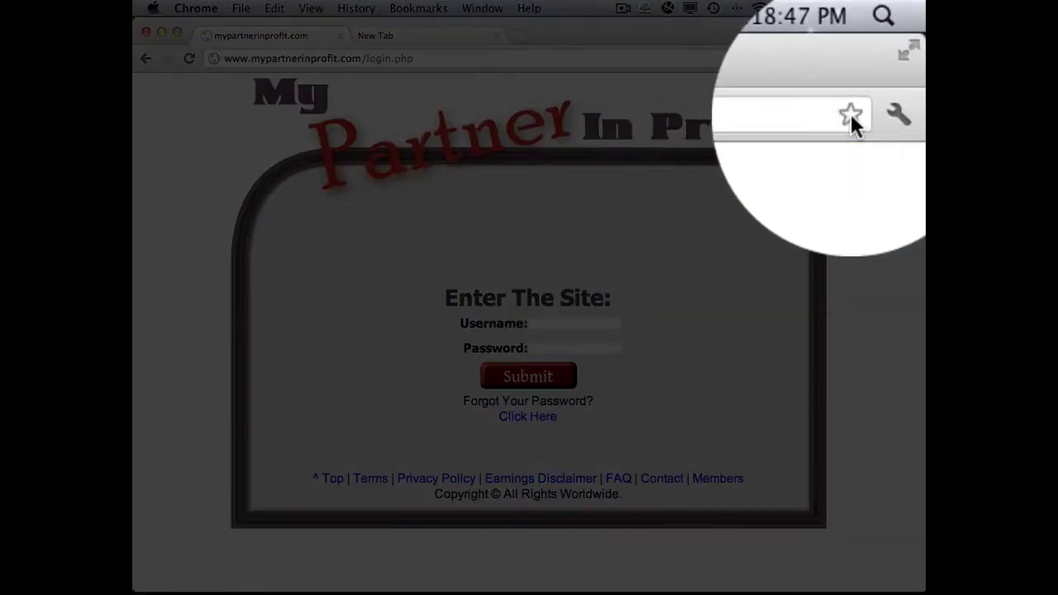
click(851, 113)
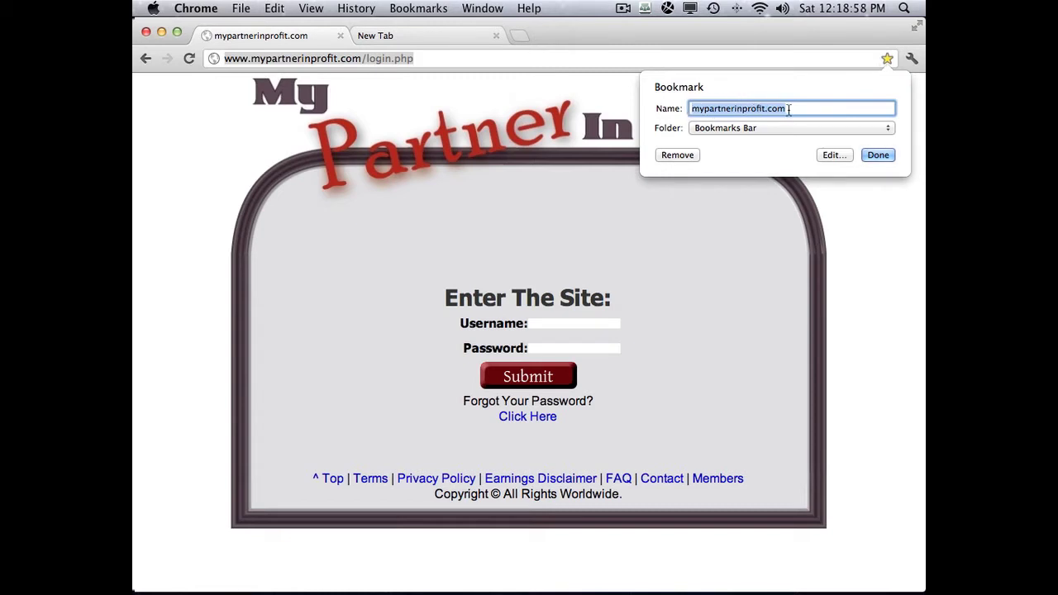
text(My)
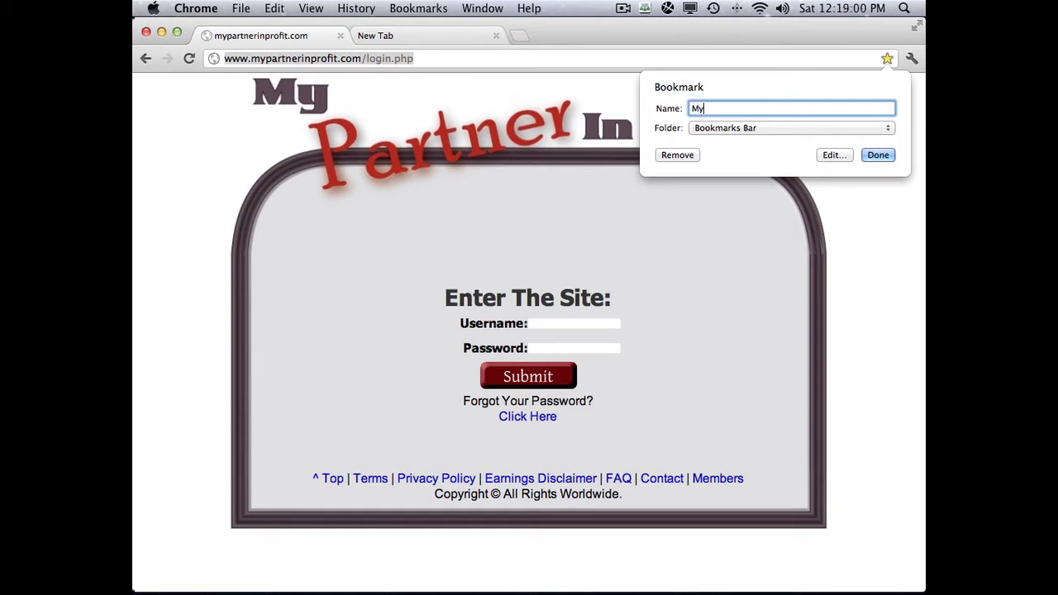
text(PiP Classic Login)
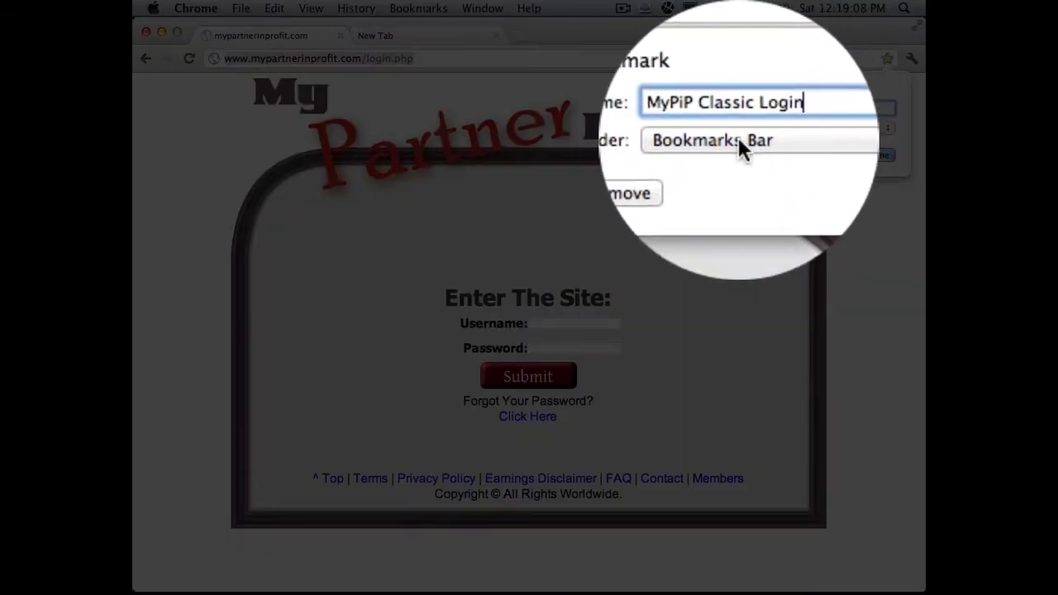
click(739, 137)
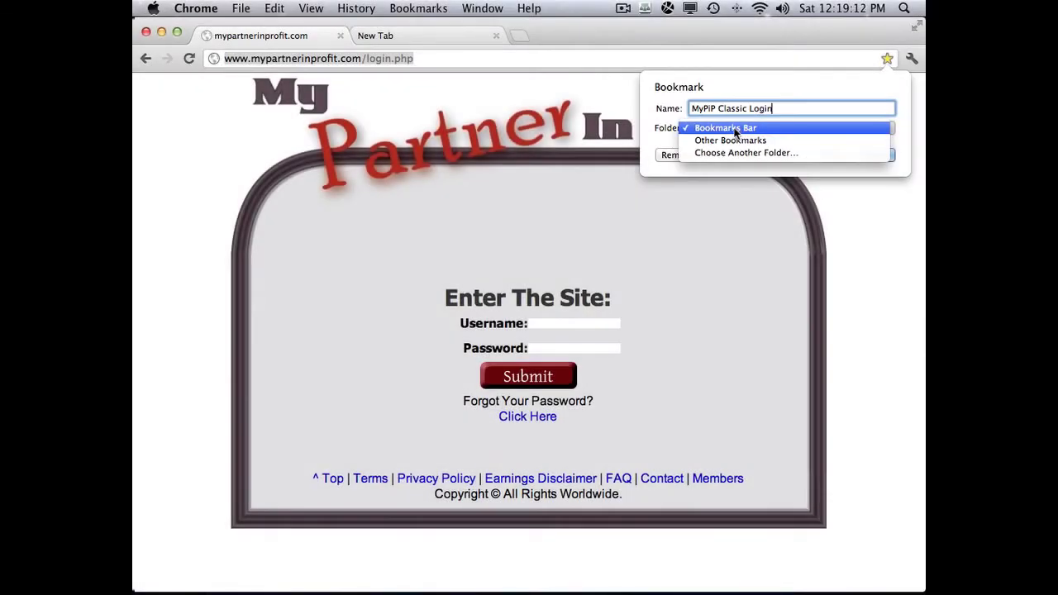
click(737, 130)
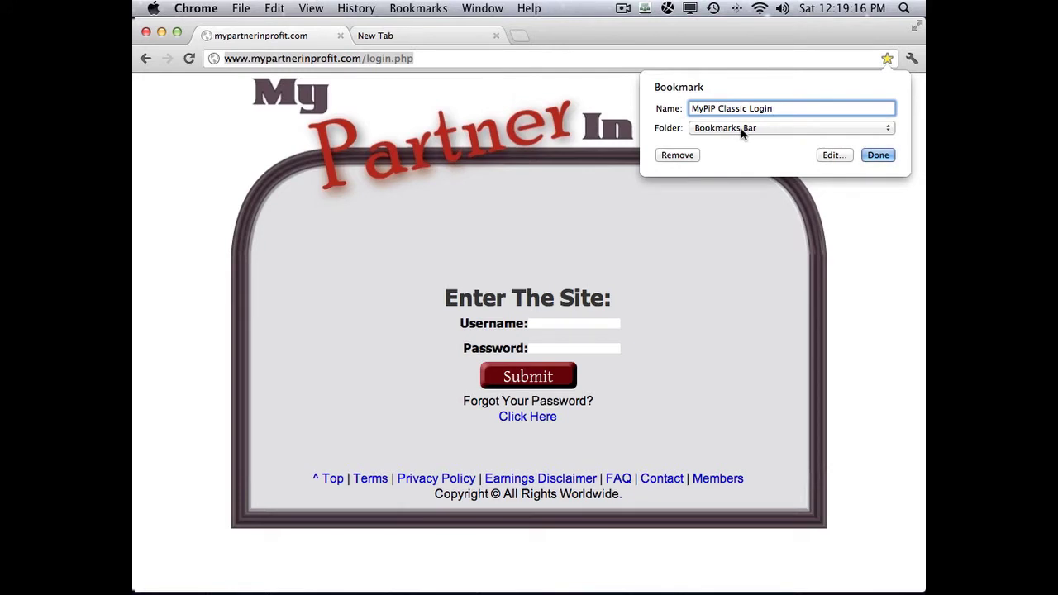
drag(772, 108, 691, 108)
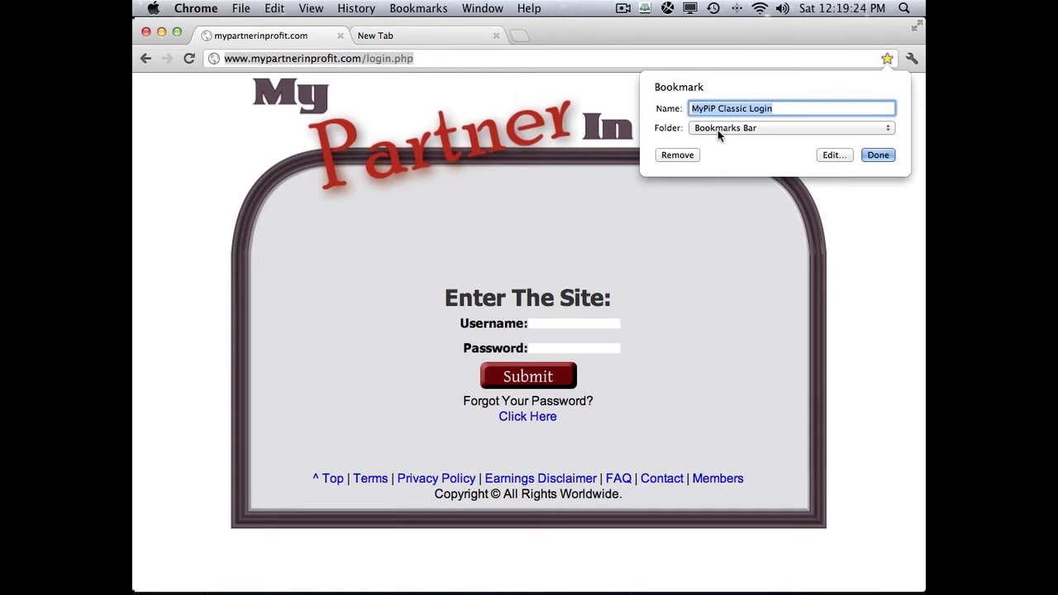
click(882, 158)
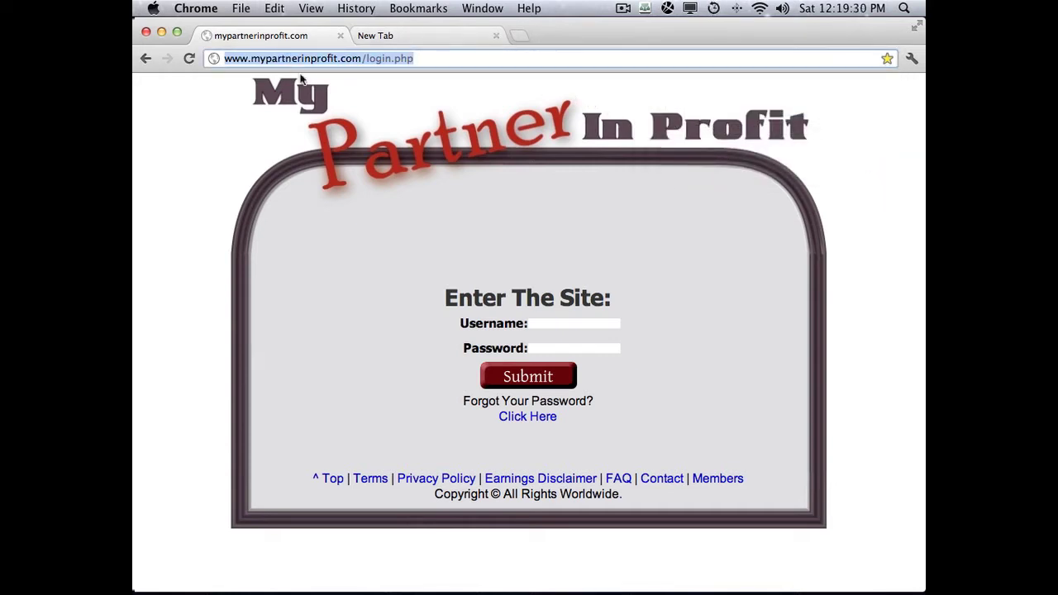
- Enable View > Always Show Bookmarks Bar, rechecking that the setting stays on
click(313, 10)
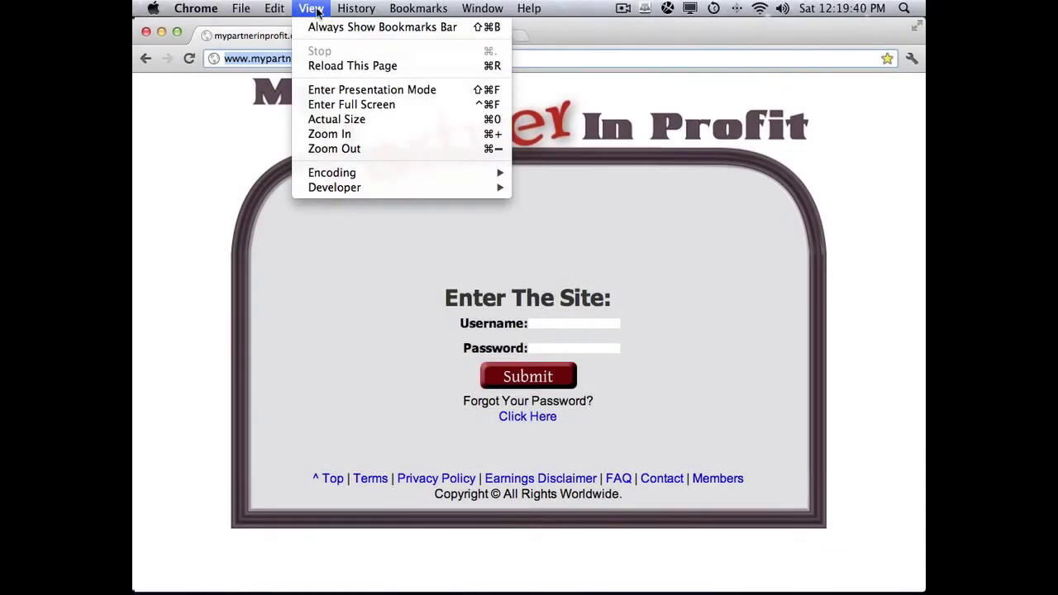
mouse_move(291, 11)
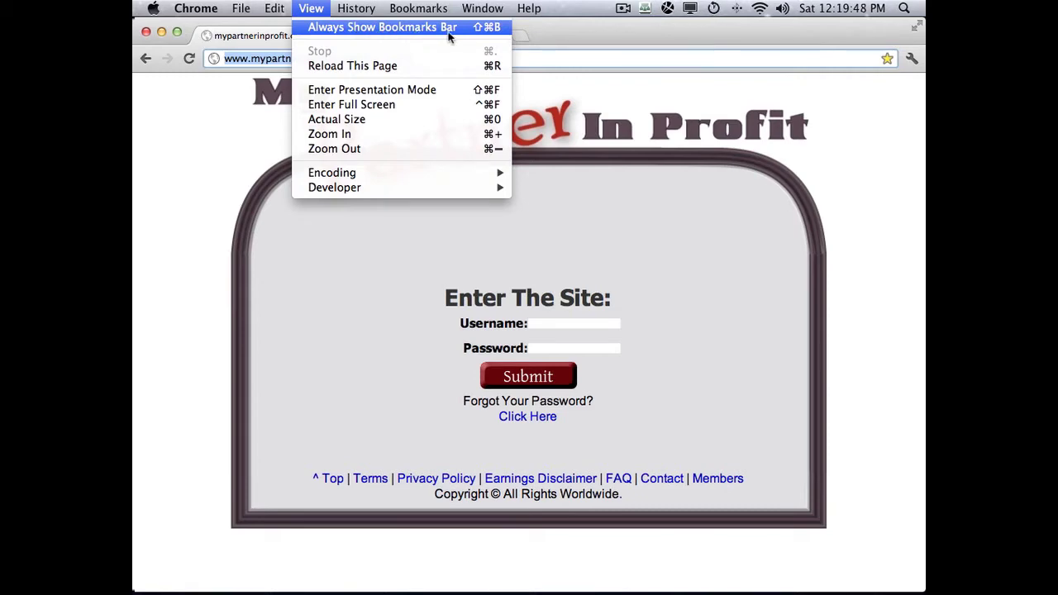
click(416, 31)
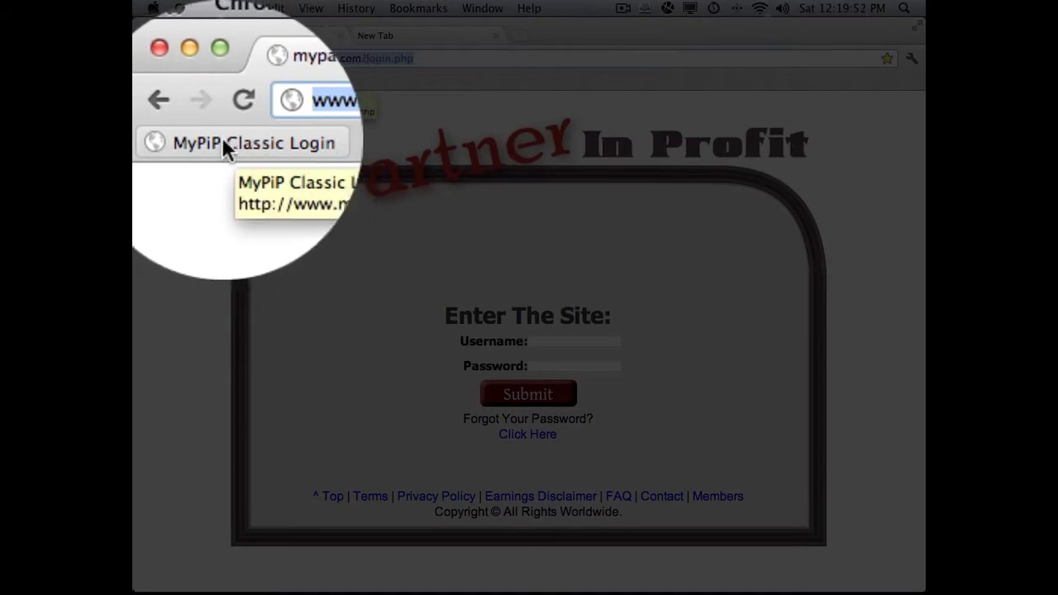
click(311, 8)
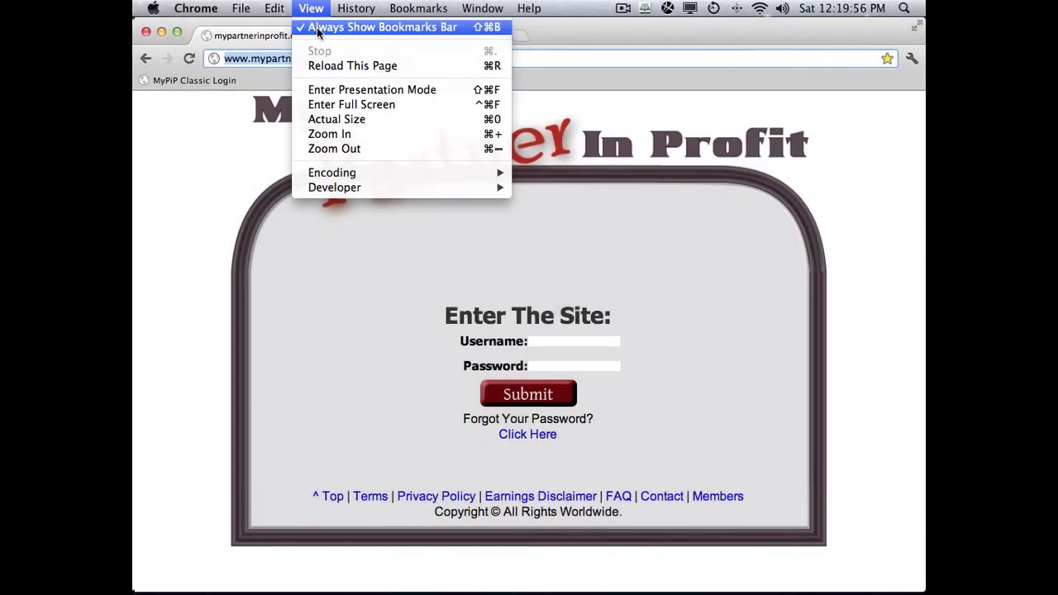
click(321, 29)
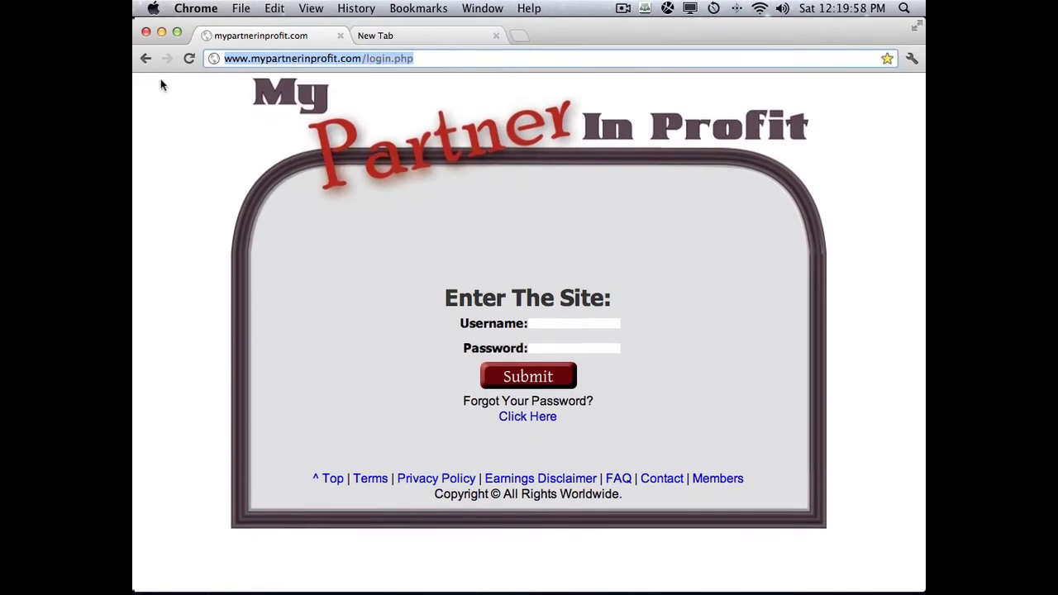
click(318, 10)
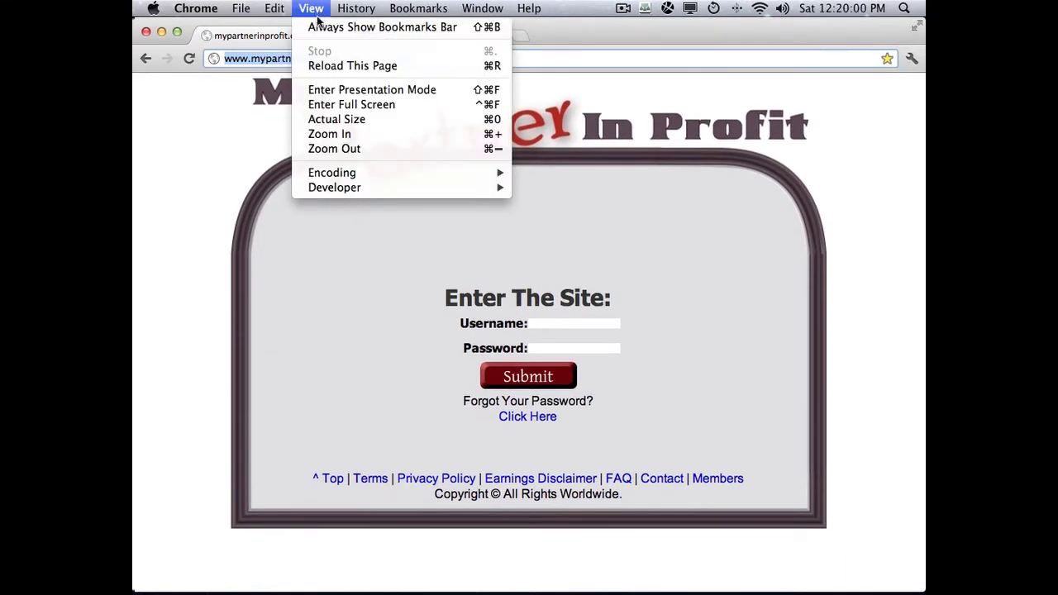
click(348, 31)
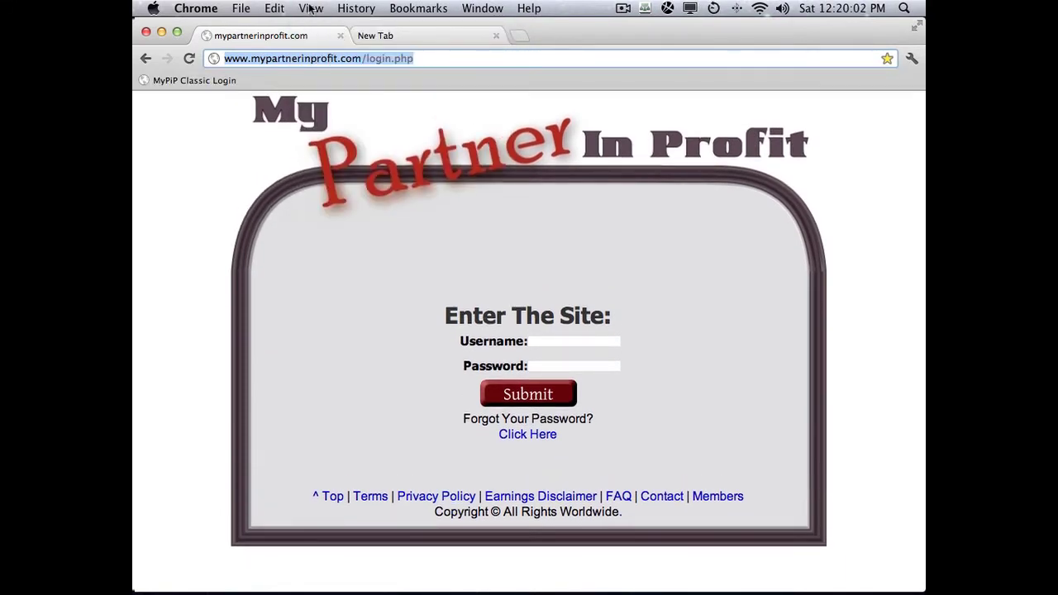
click(311, 10)
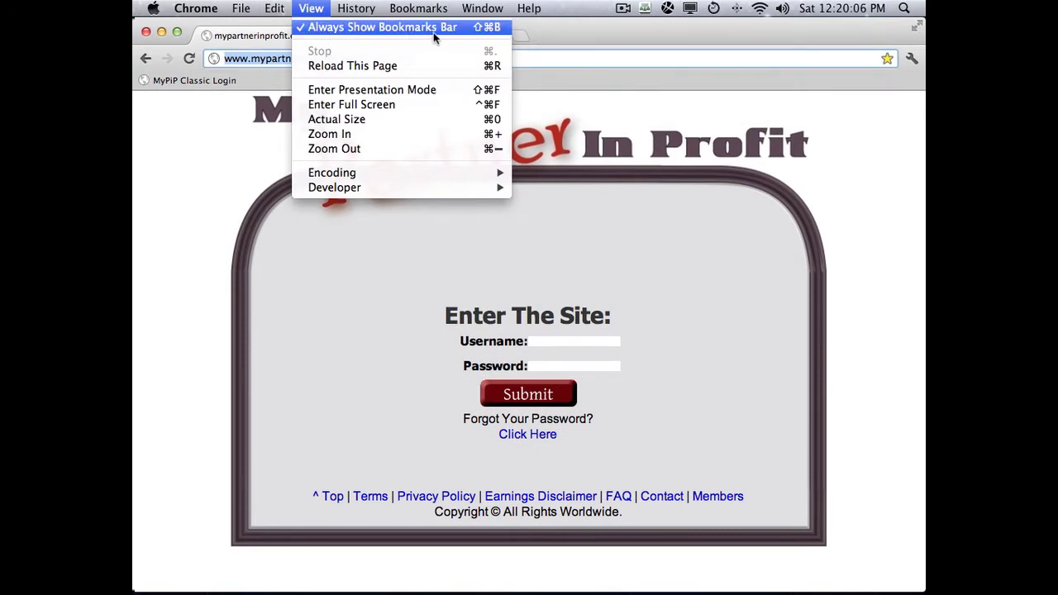
click(169, 100)
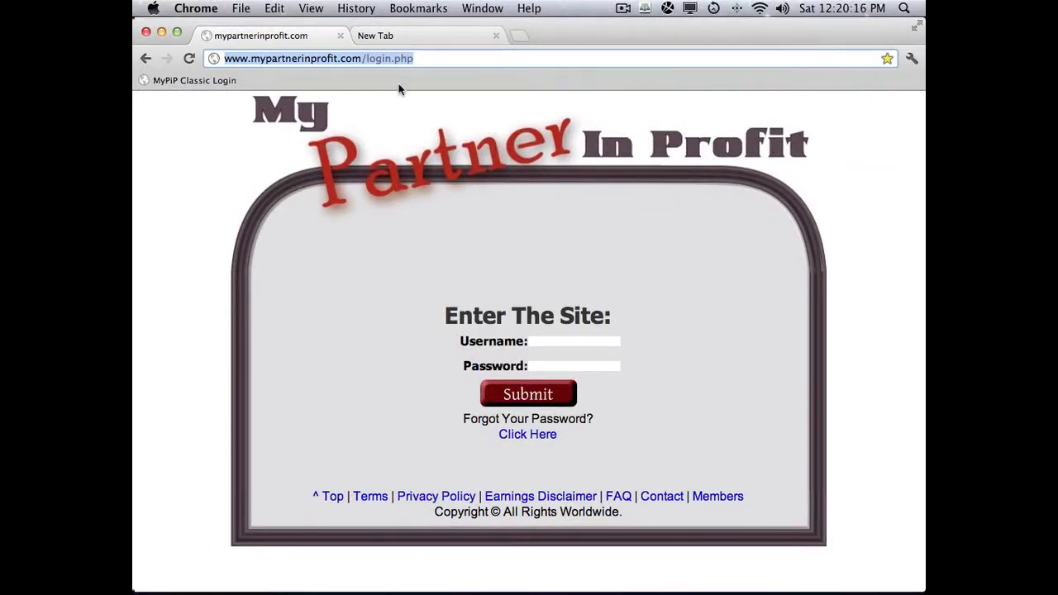
- In the empty new tab, enter getresponse.com and load it from the address-bar suggestion
click(409, 33)
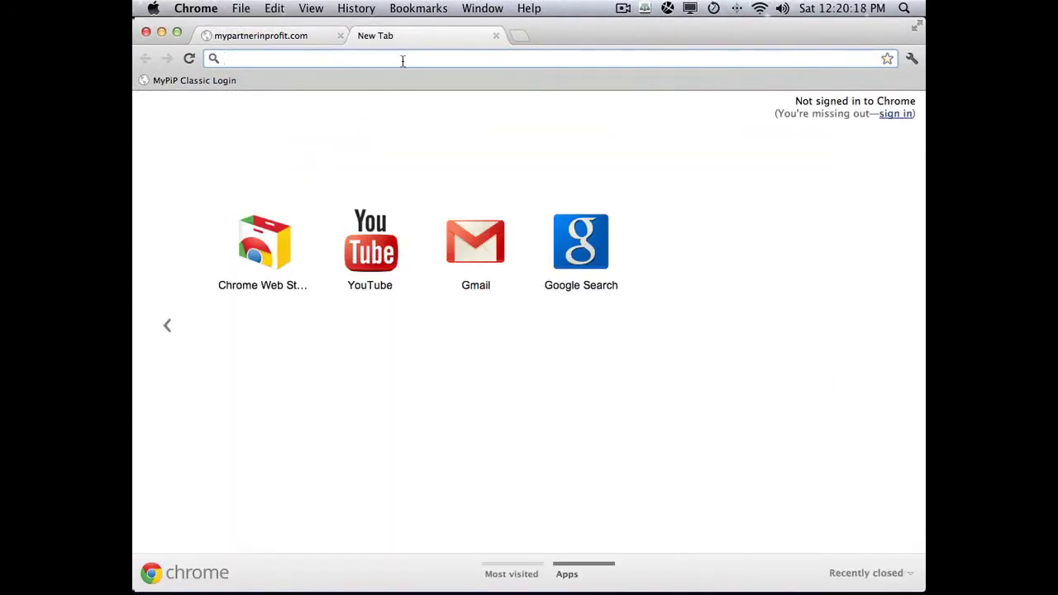
text(g)
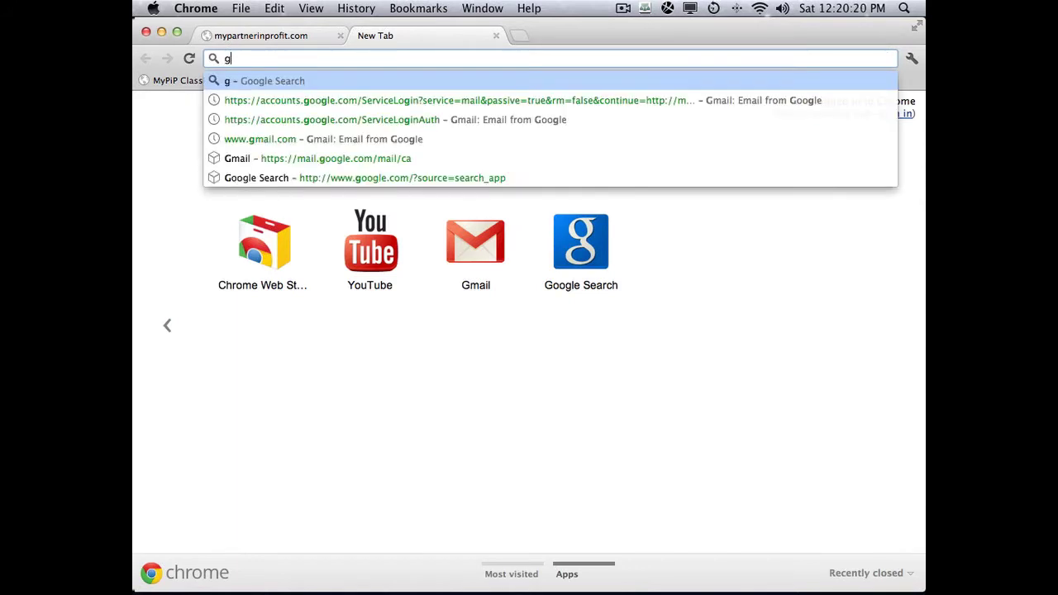
text(etresponse)
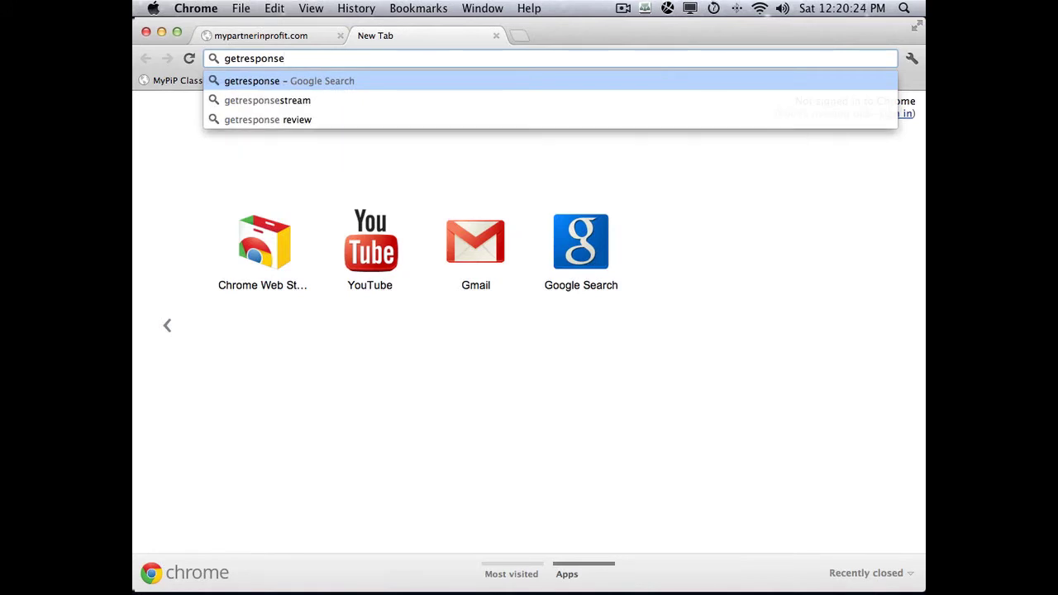
text(.com)
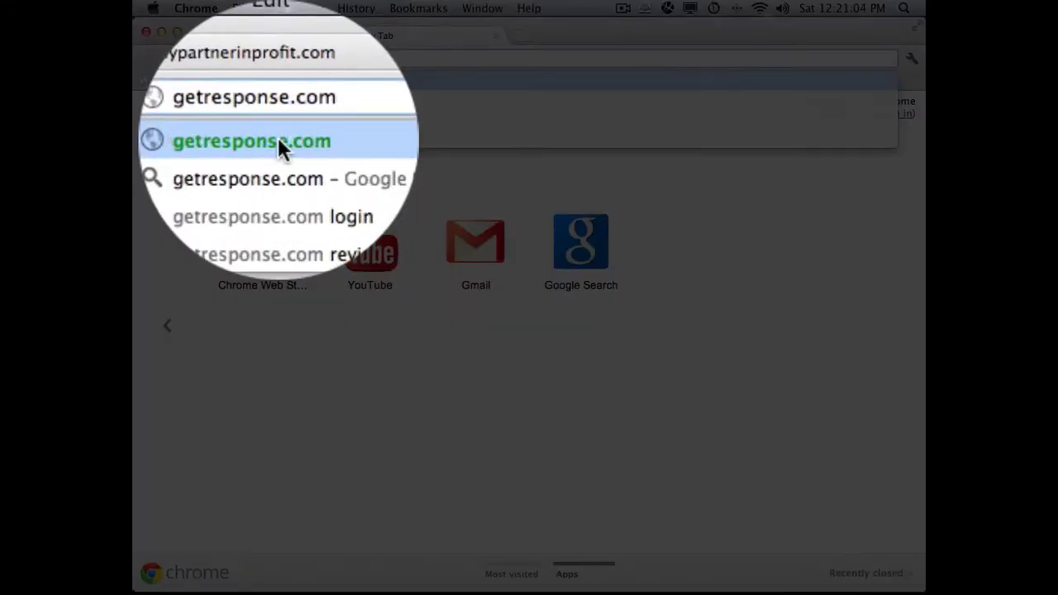
click(279, 143)
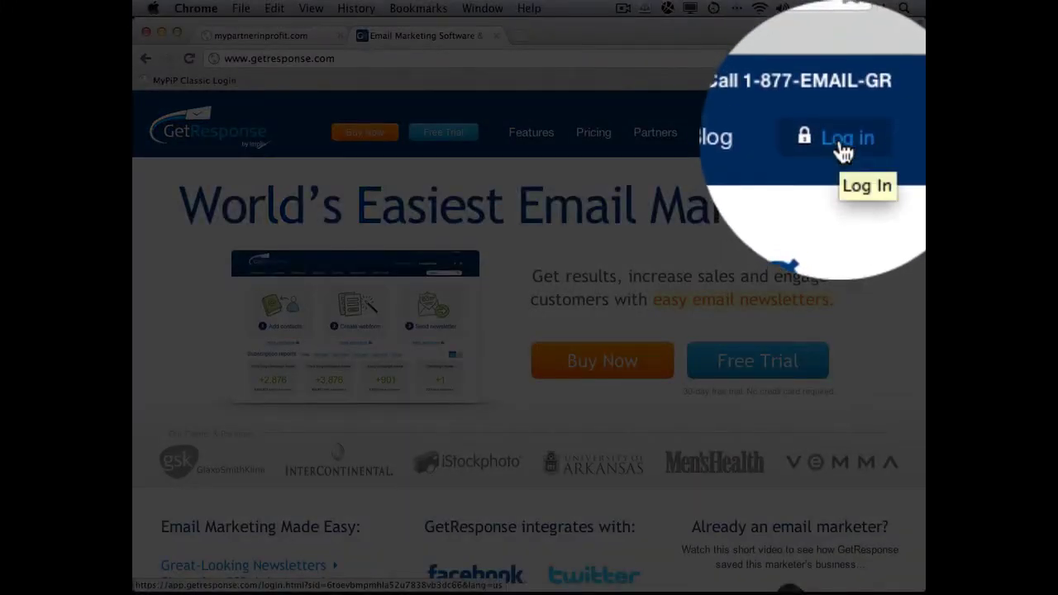
- Go to the GetResponse Log In page and star it onto the bookmarks bar as 'Log into GetResponse'
click(840, 141)
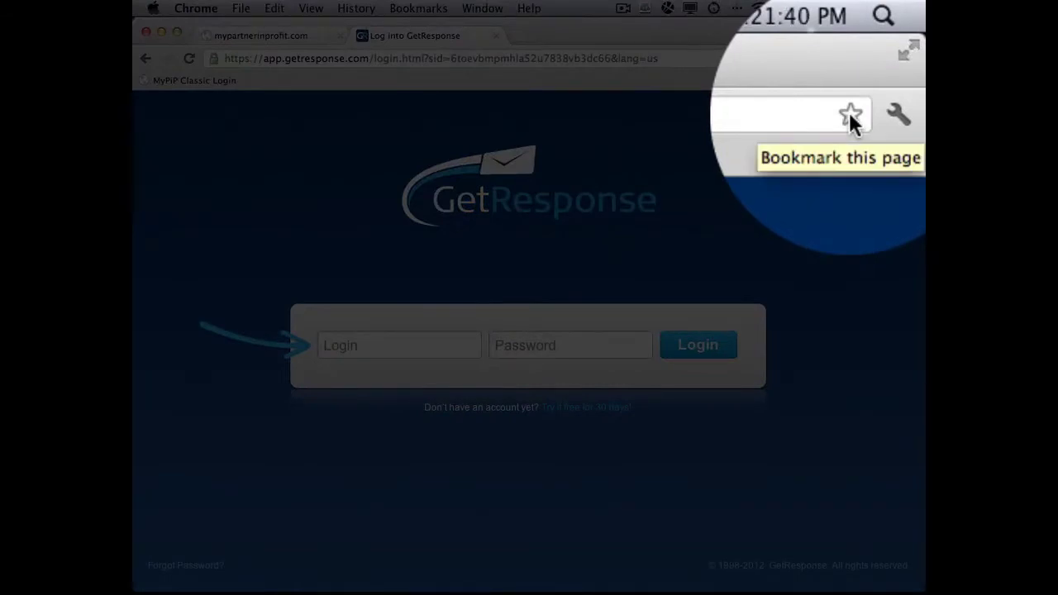
click(887, 59)
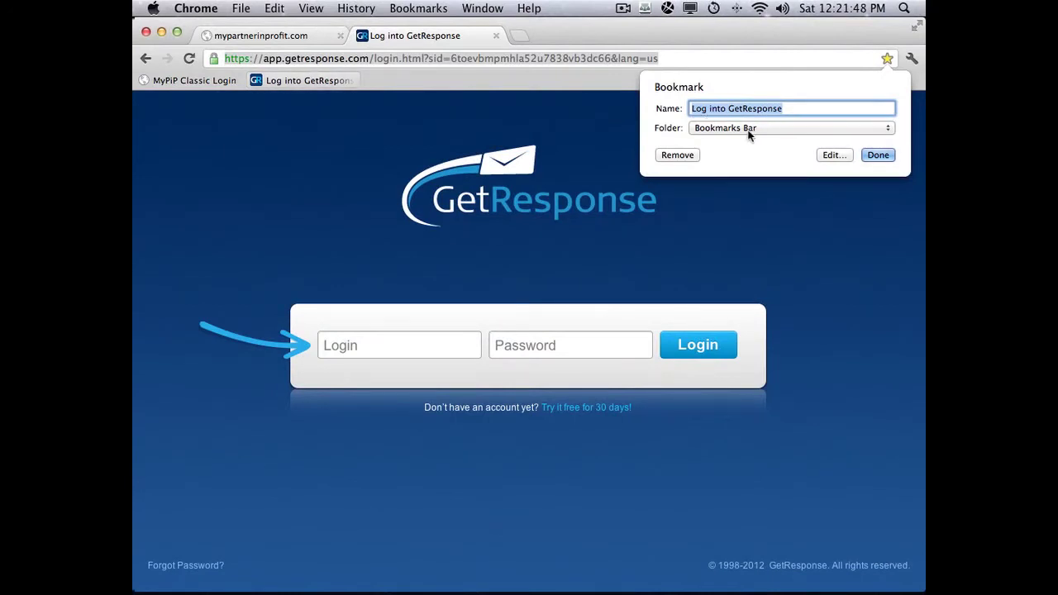
click(878, 155)
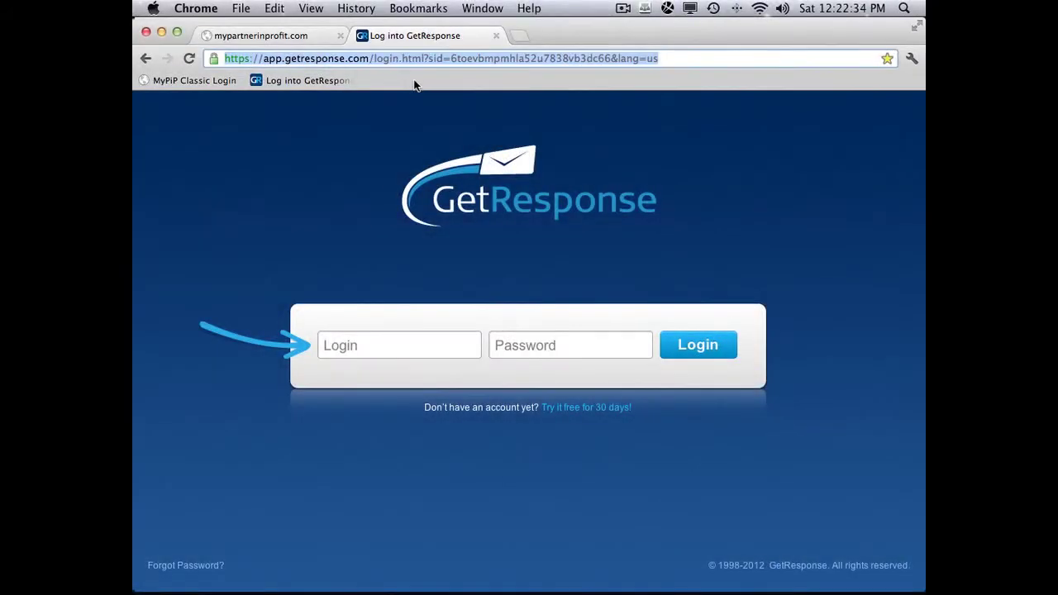
- Create a bookmarks-bar folder named 'MyPiP' from the bar's right-click Add Folder option
right_click(415, 85)
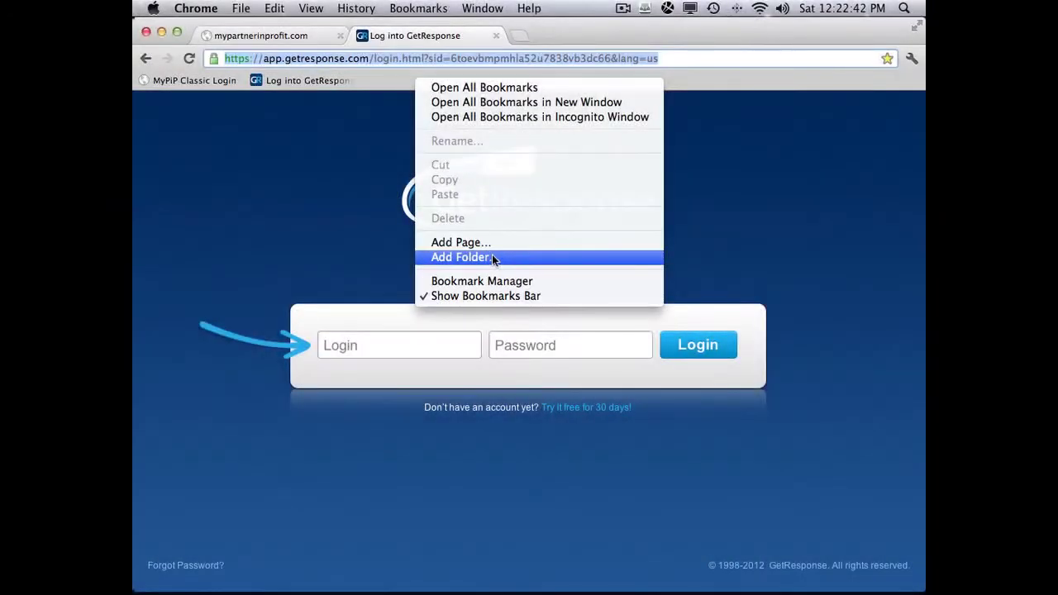
click(497, 255)
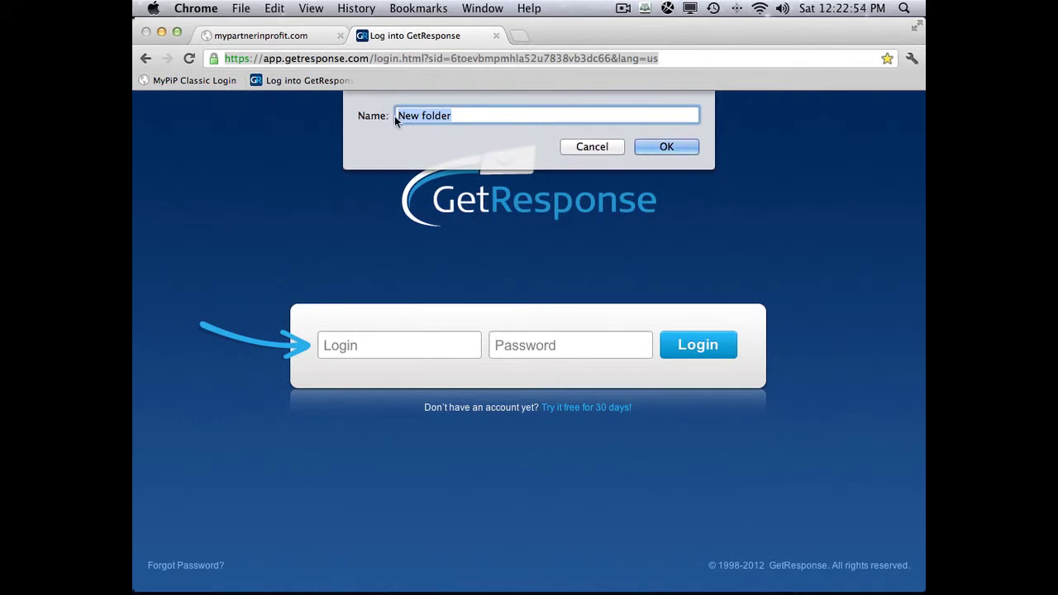
text(MyPiP)
click(666, 148)
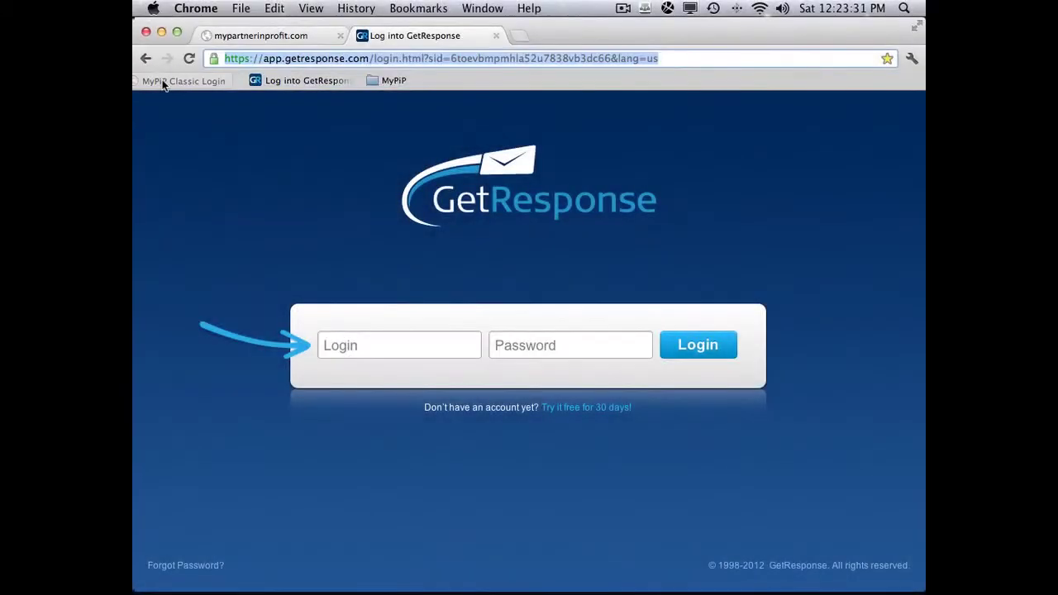
- Drag MyPiP Classic Login, then Log into GetResponse, onto the MyPiP folder
drag(185, 79, 286, 79)
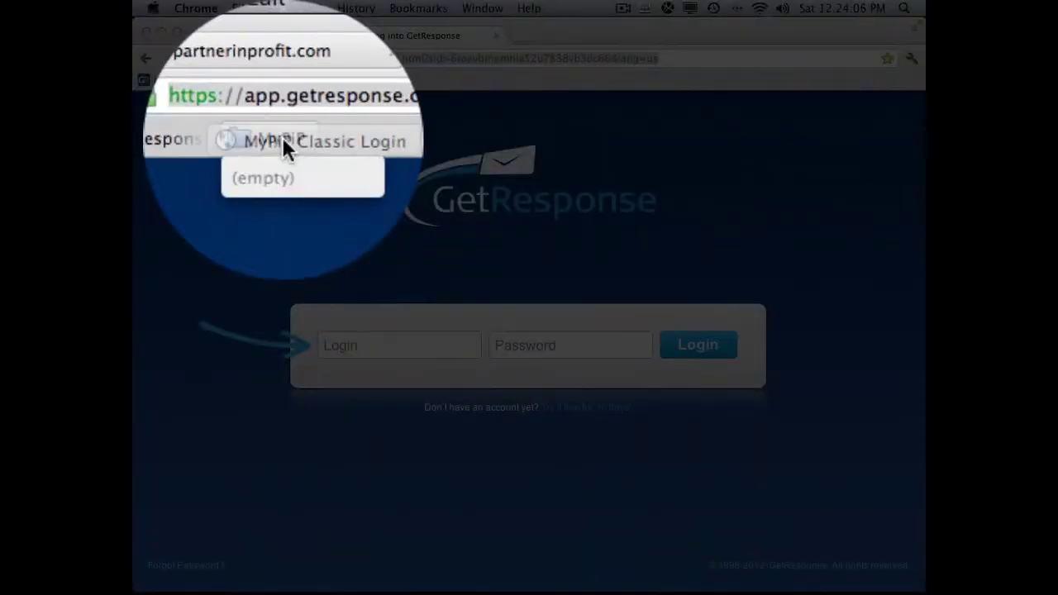
mouse_move(286, 79)
mouse_down()
mouse_move(285, 98)
mouse_move(281, 79)
mouse_up()
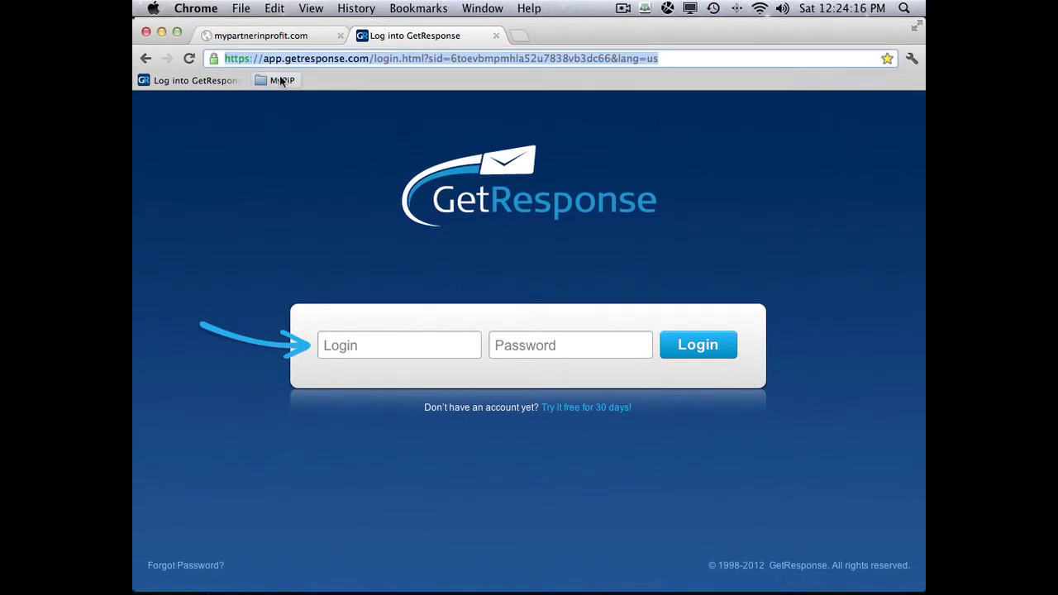
click(281, 80)
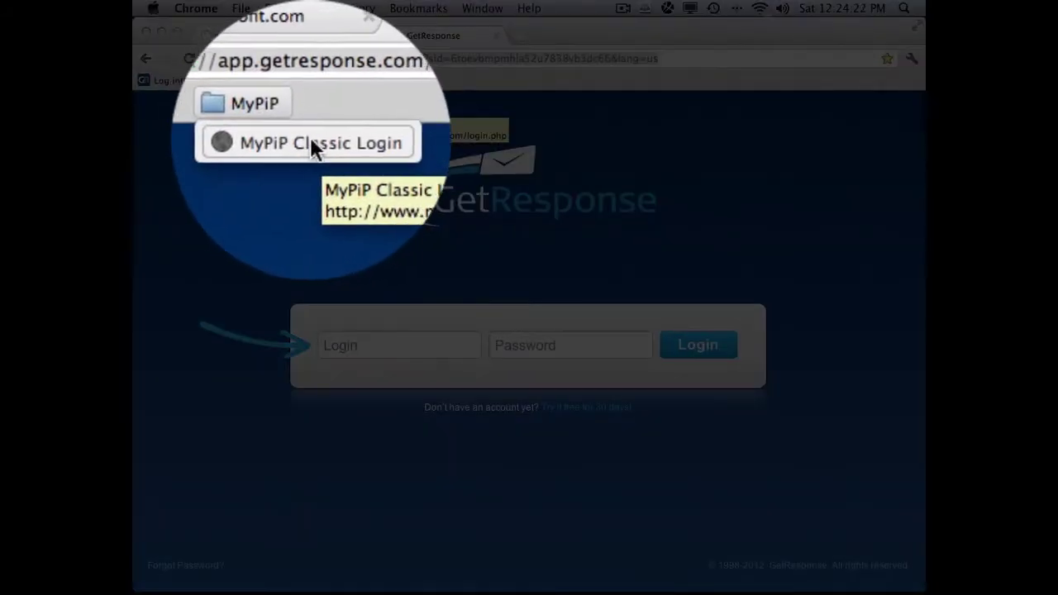
click(317, 139)
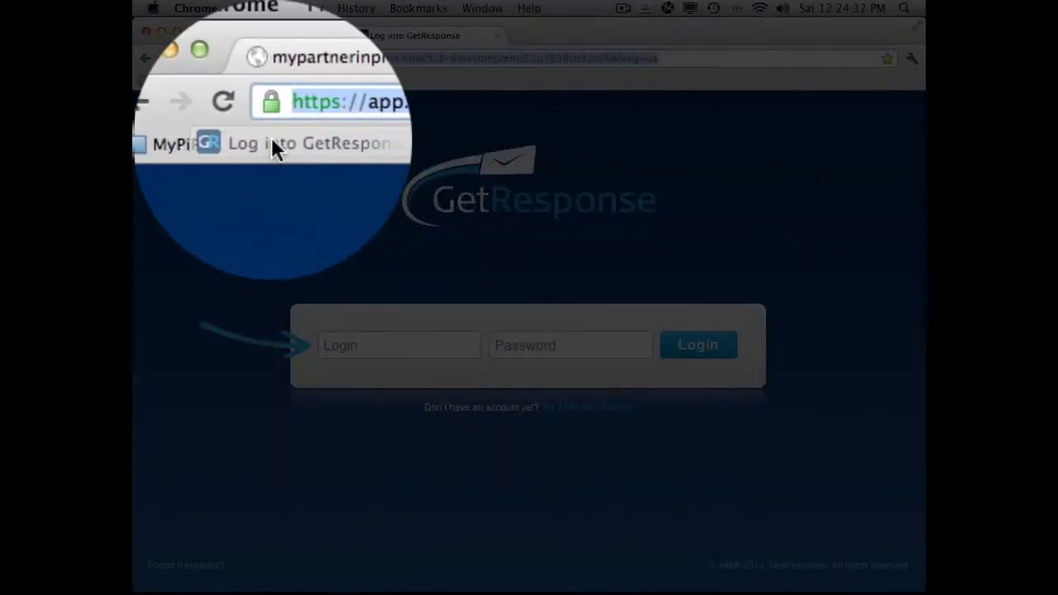
drag(271, 137, 168, 81)
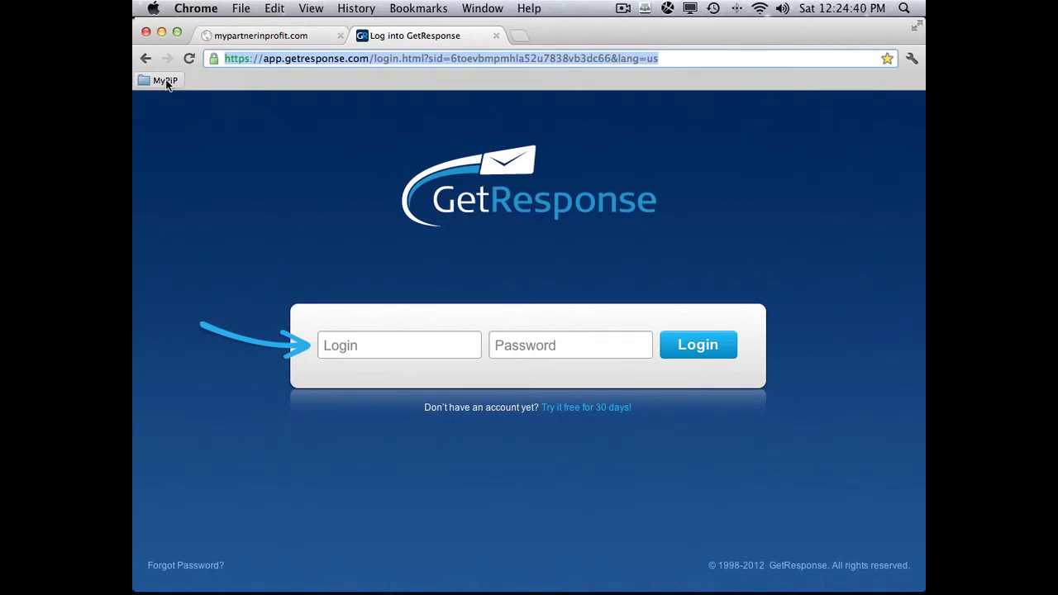
- Confirm both bookmarks sit in MyPiP, then close the GetResponse tab and a spare new tab
click(165, 81)
click(496, 35)
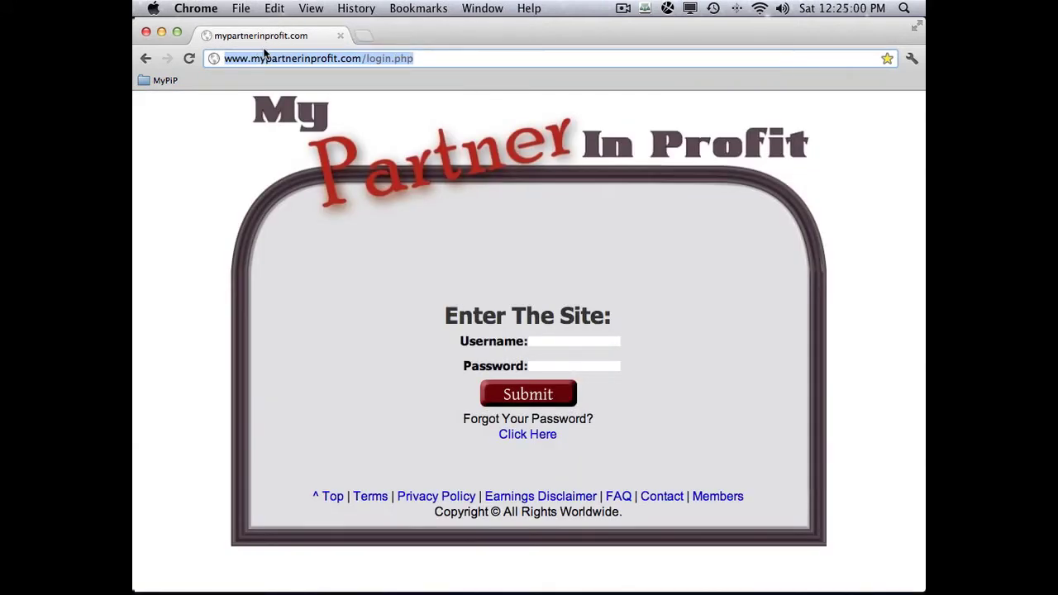
click(364, 35)
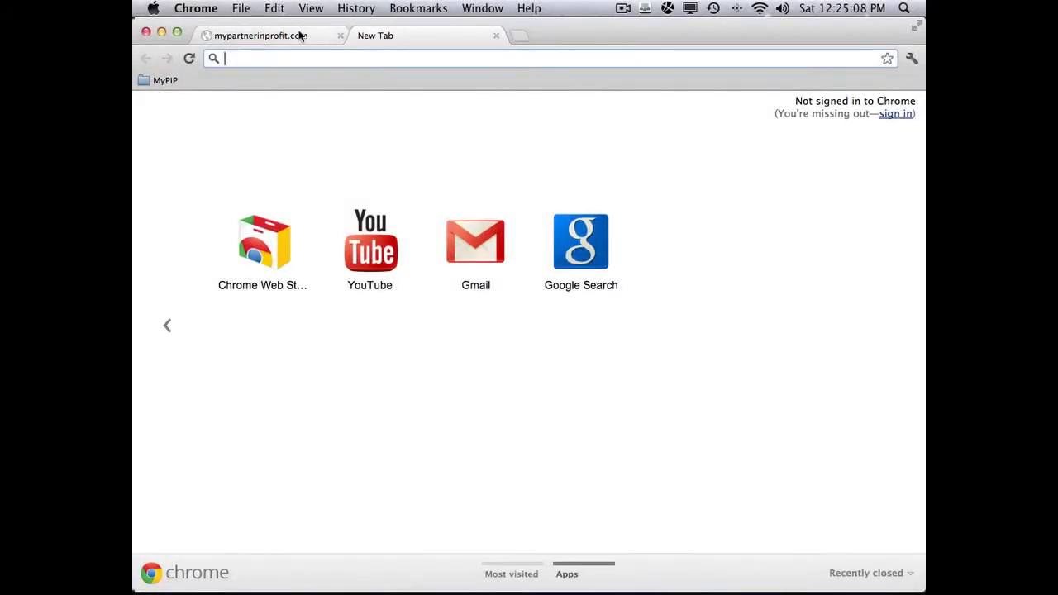
click(291, 34)
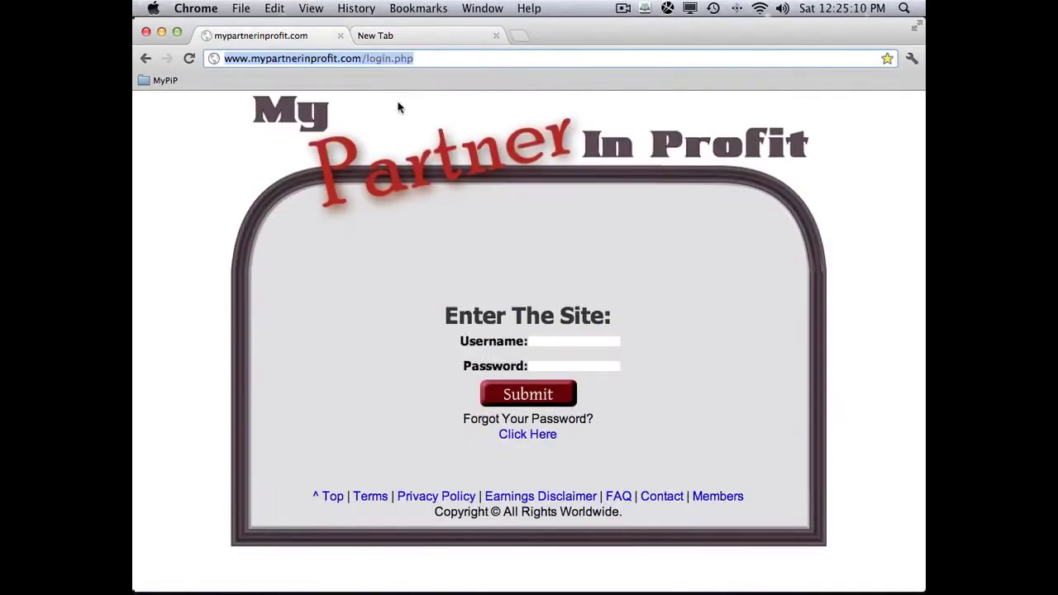
click(489, 40)
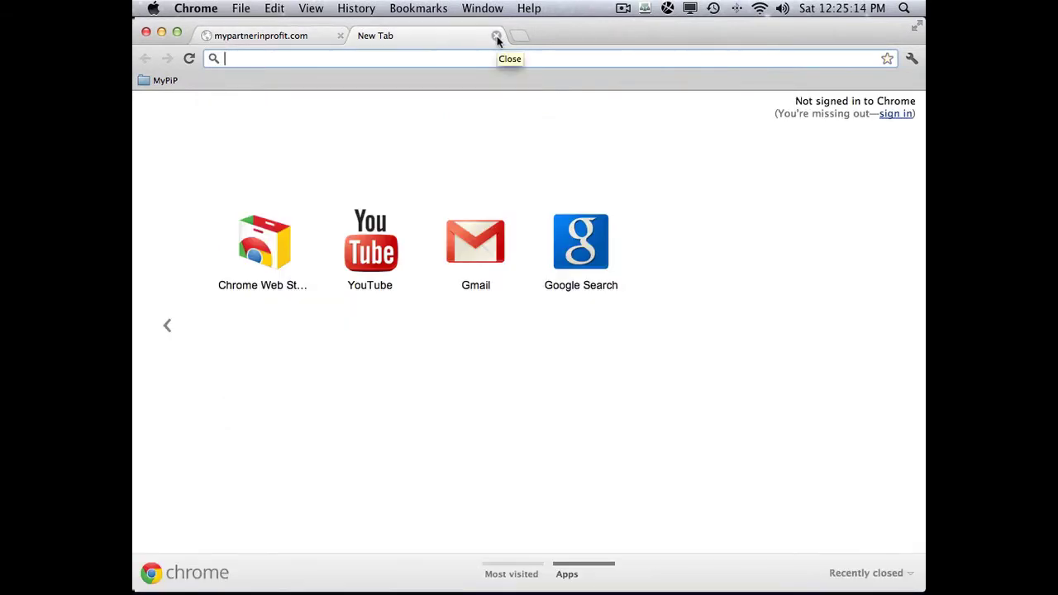
click(497, 37)
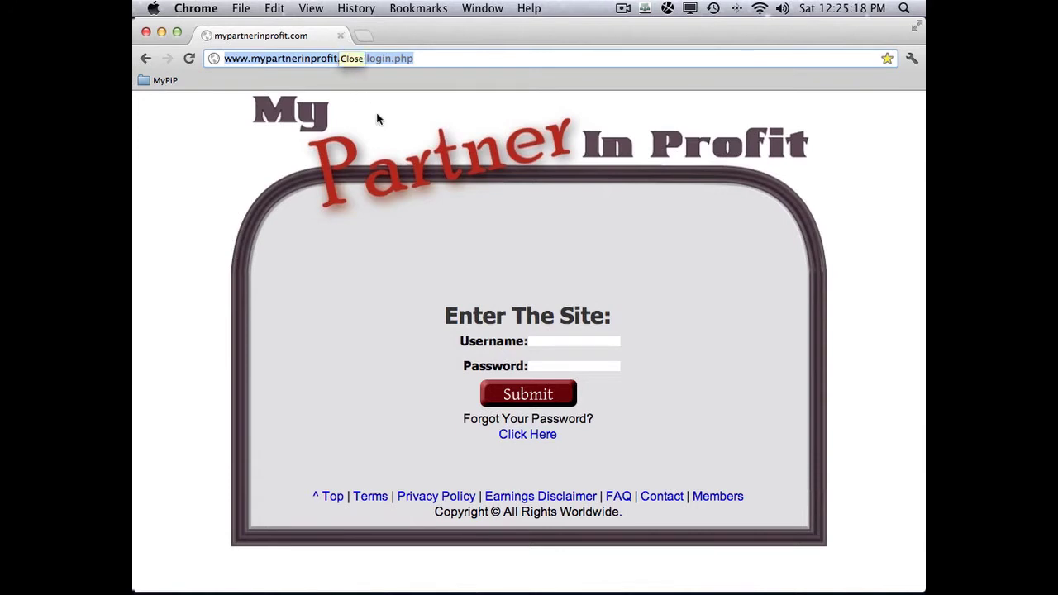
click(544, 343)
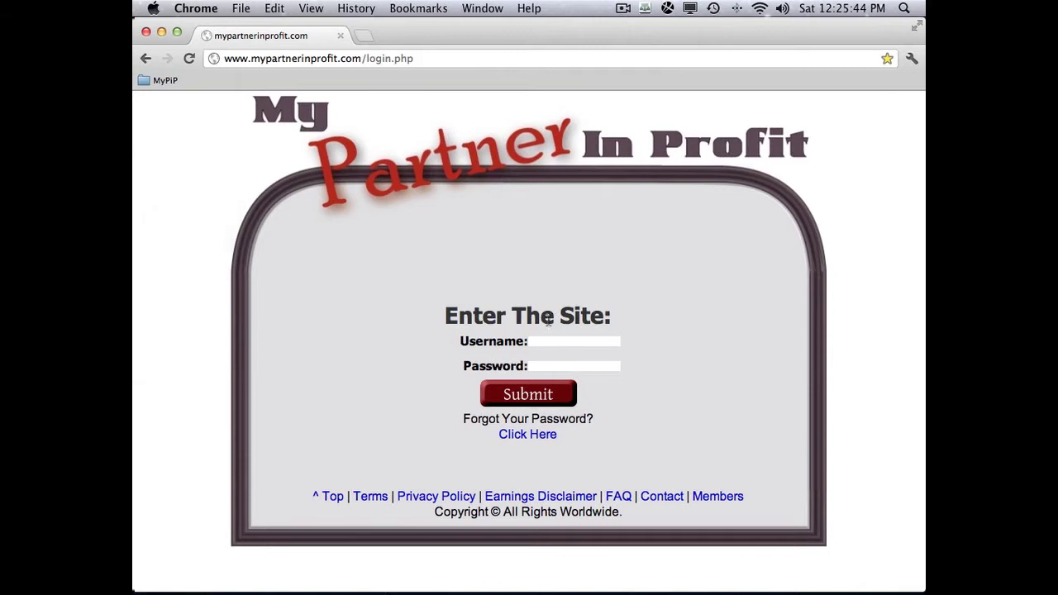
click(534, 342)
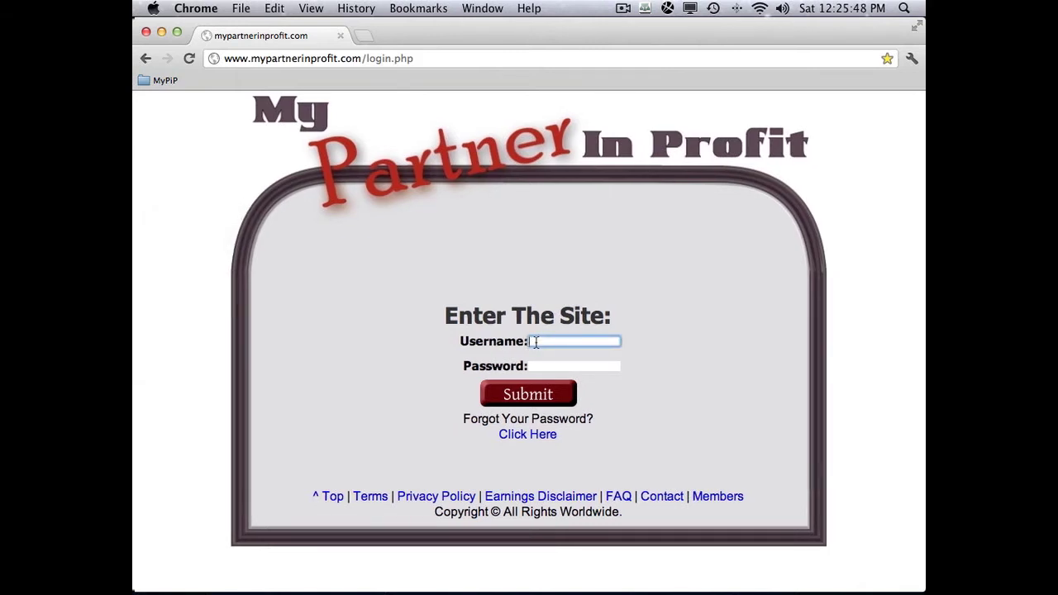
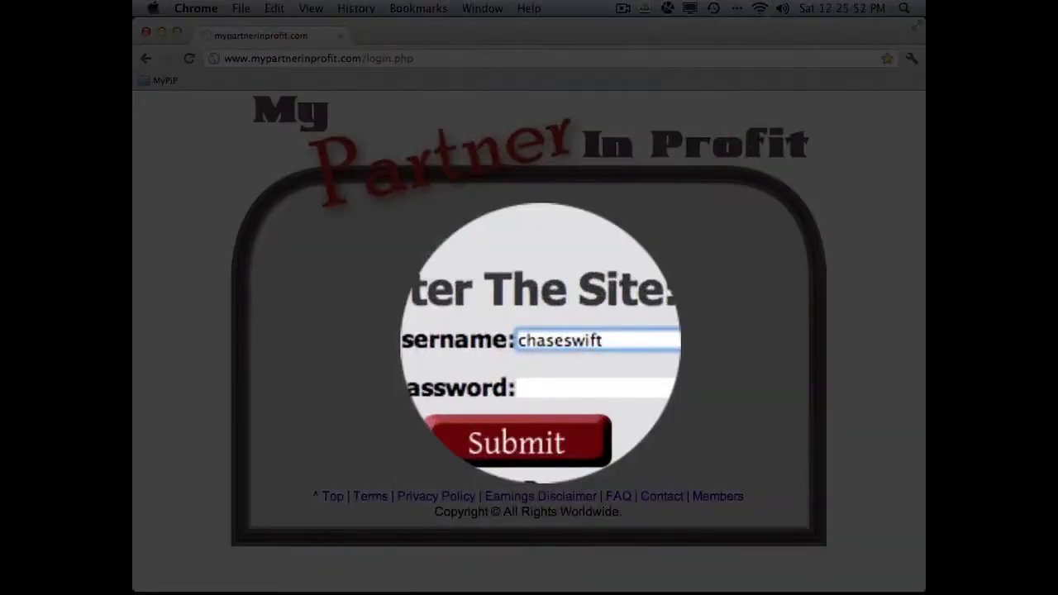
- Enter the account username and password on the My Partner In Profit form and submit
click(542, 366)
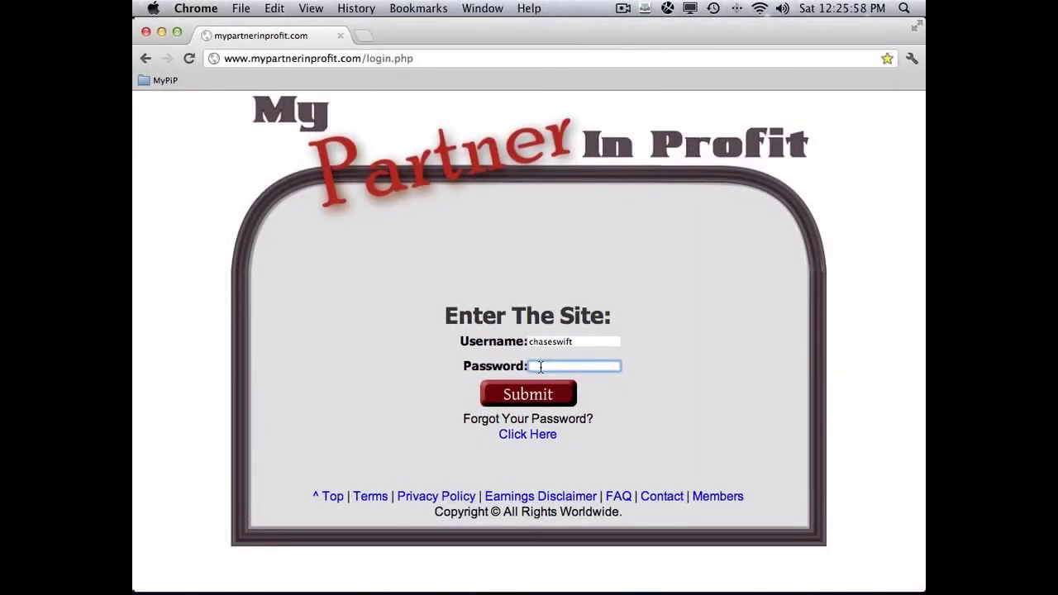
click(526, 395)
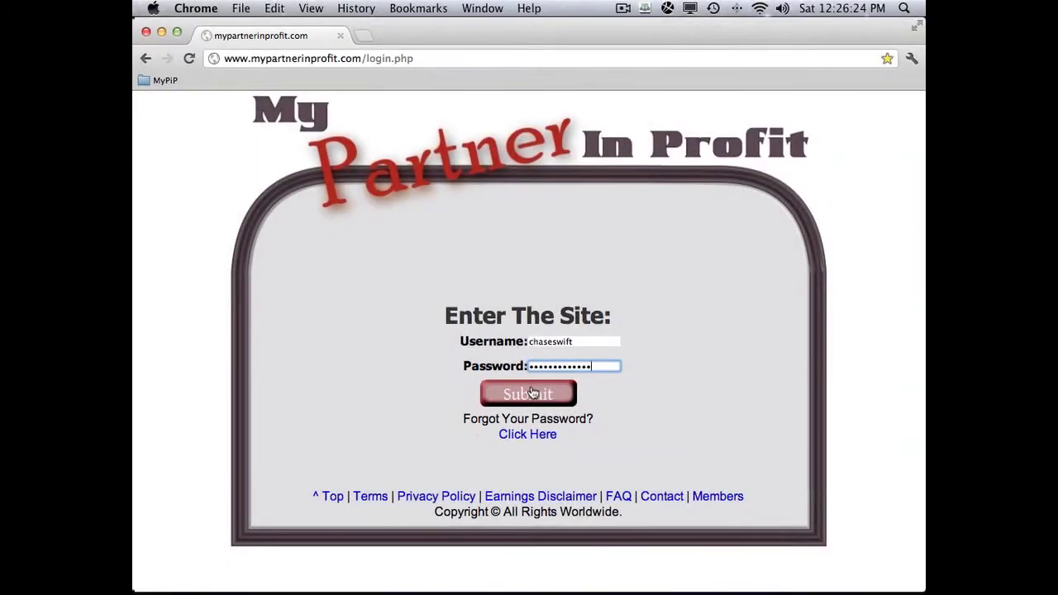
click(528, 394)
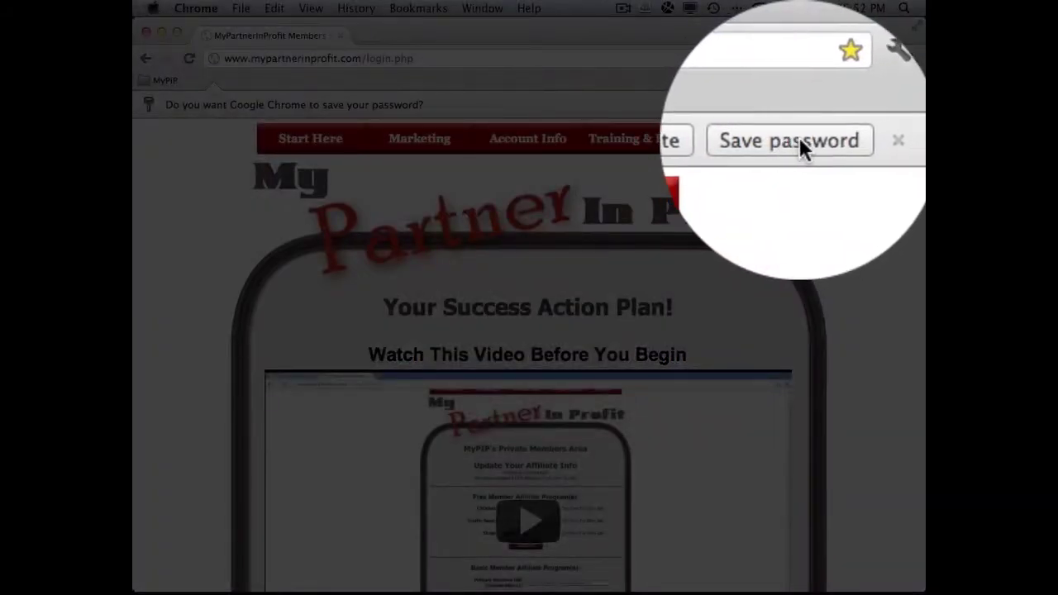
- Save the site's password, log out of the members area, and swap the site tab for a blank tab
click(791, 141)
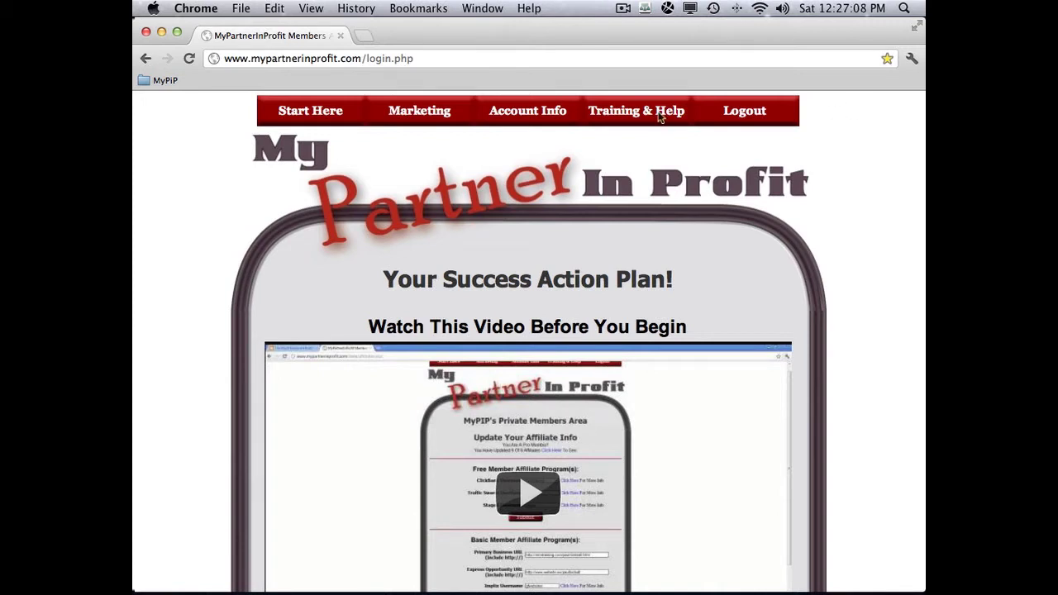
click(168, 80)
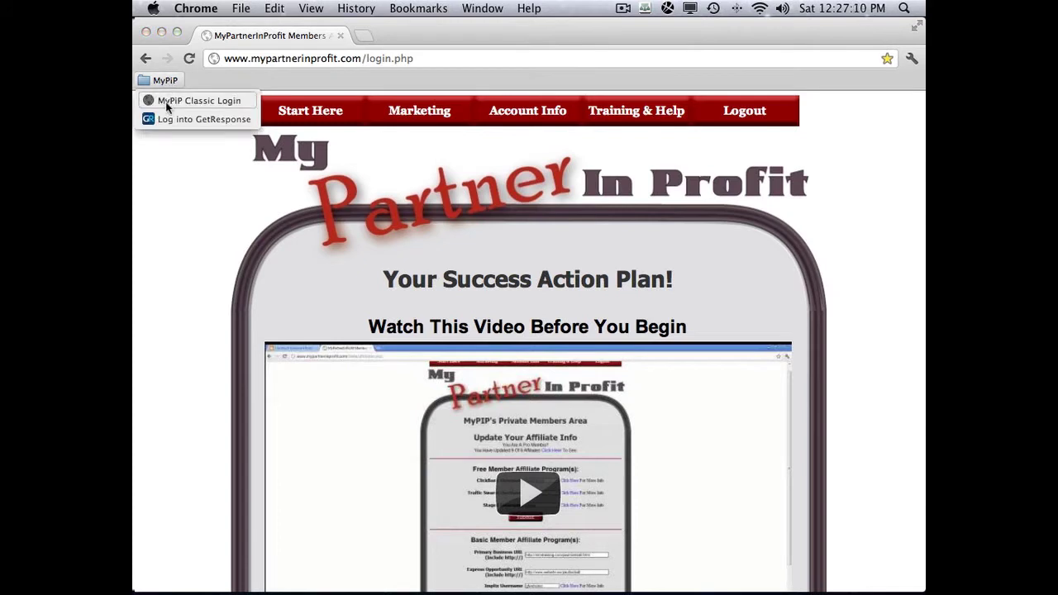
click(223, 98)
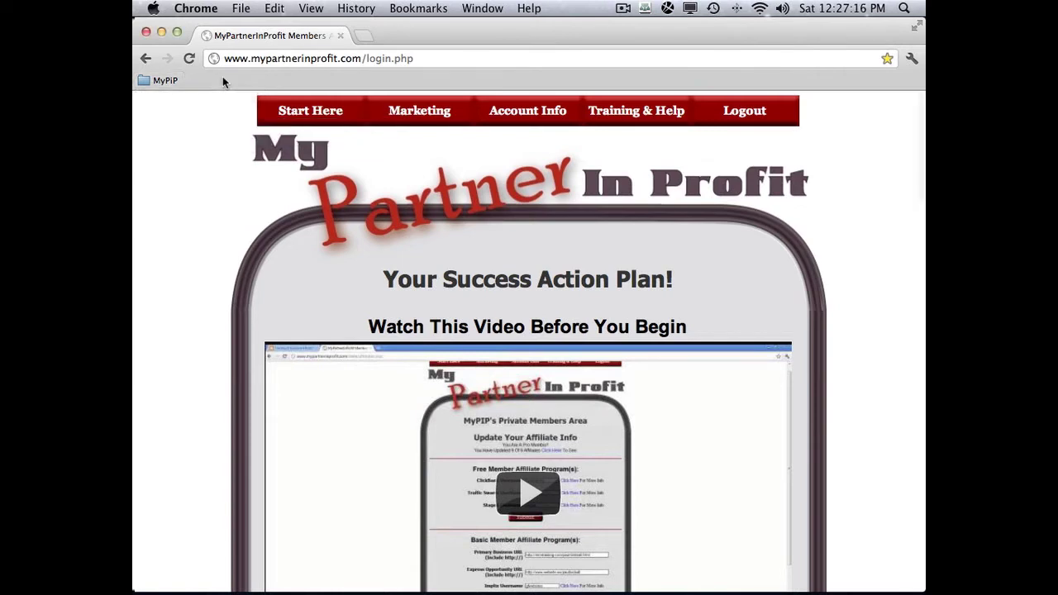
click(745, 112)
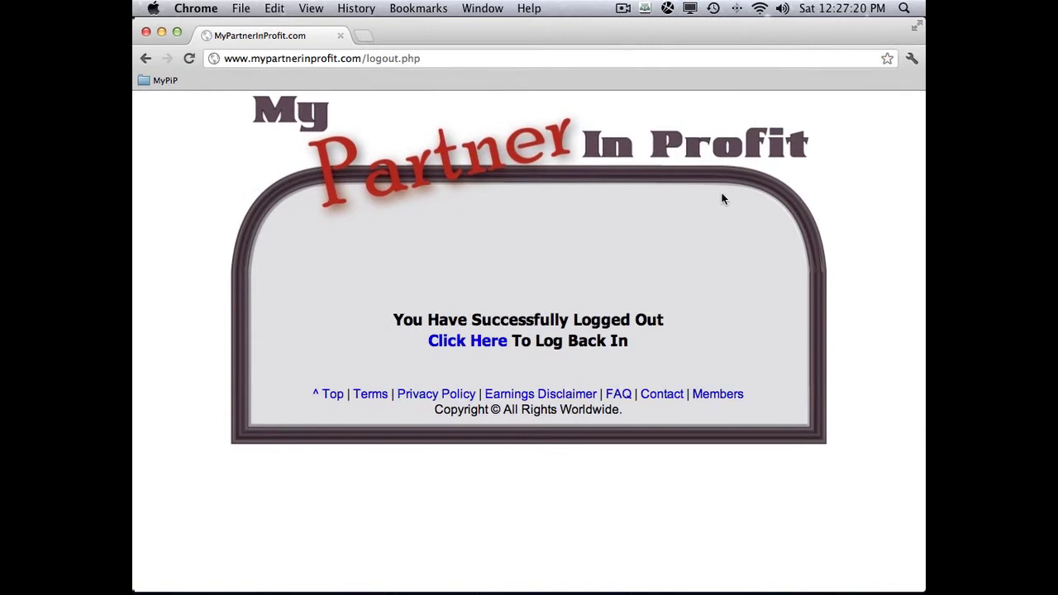
click(363, 36)
click(341, 35)
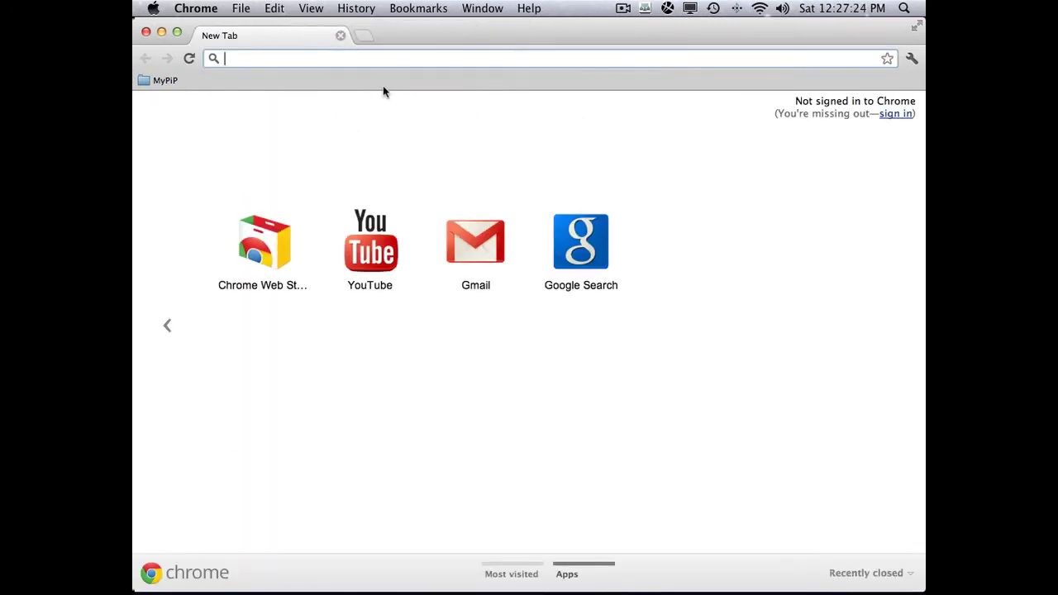
- Open MyPiP Classic Login from the MyPiP folder and sign in with the autofilled credentials
click(165, 80)
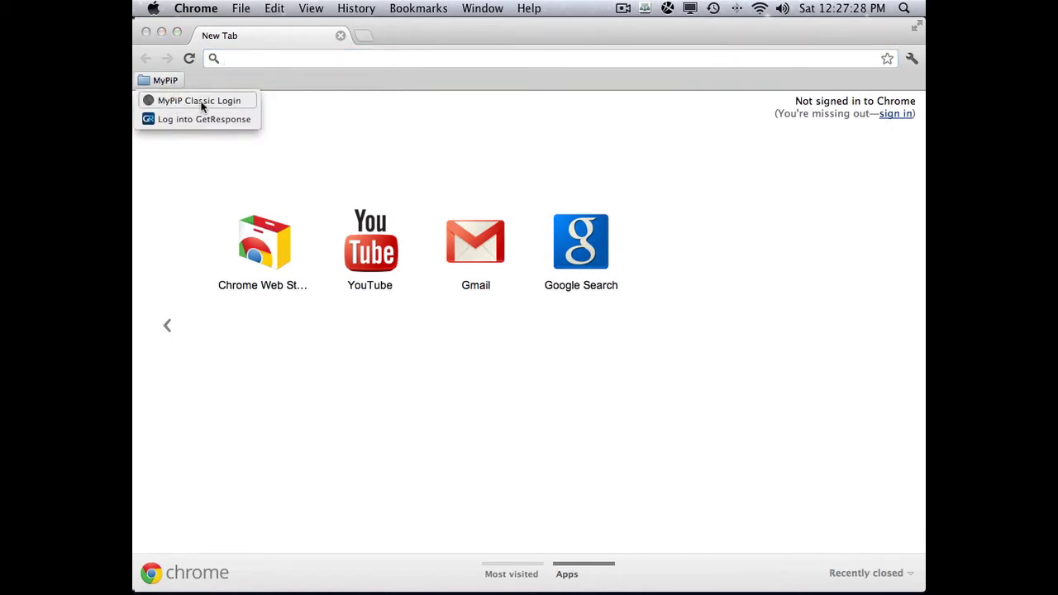
click(203, 104)
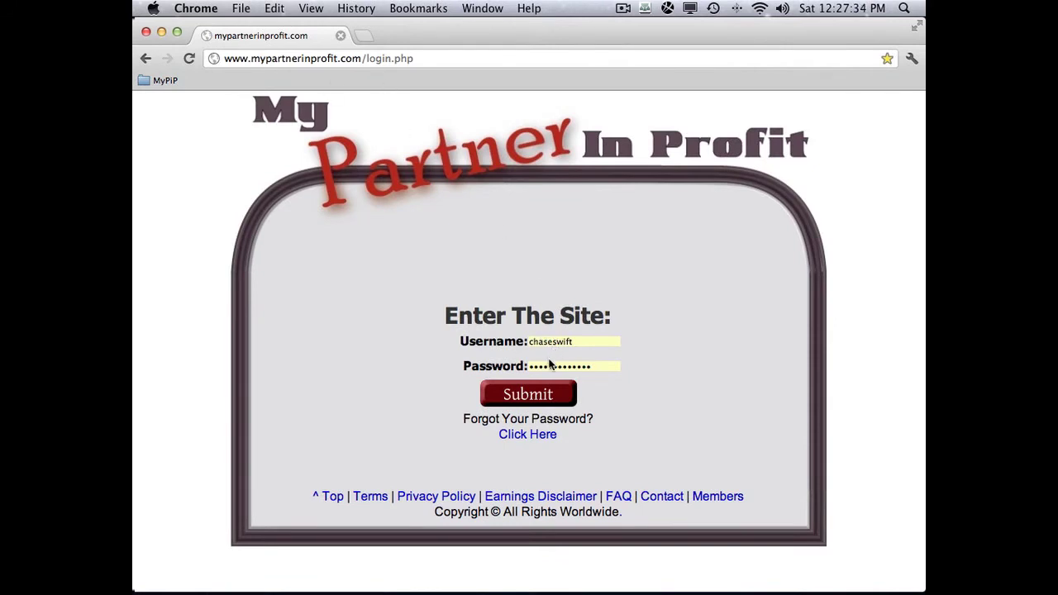
click(538, 395)
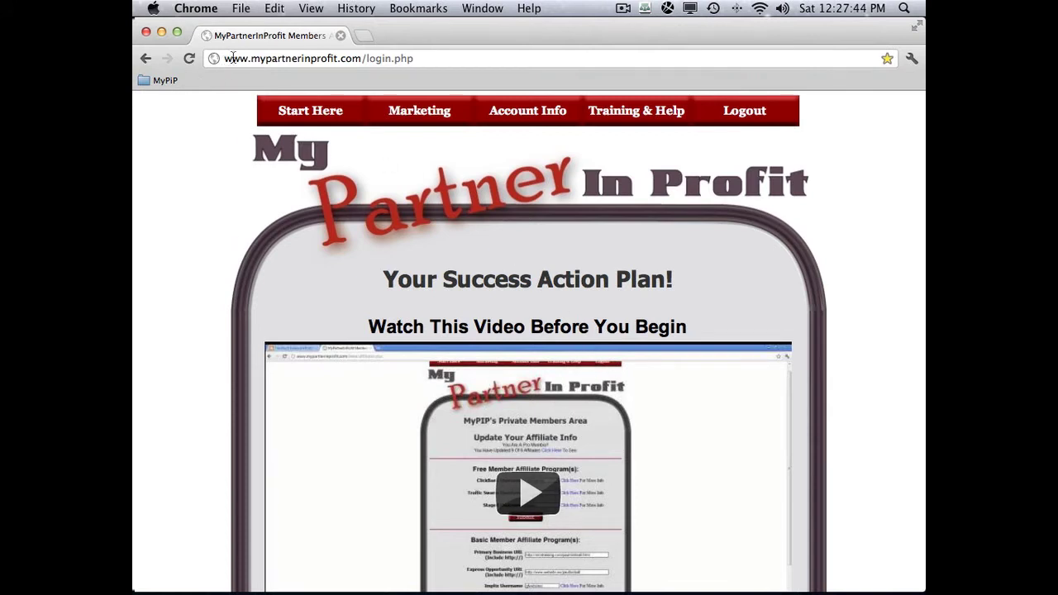
- Open a new tab, check the MyPiP folder, then close the blank tab again
click(360, 36)
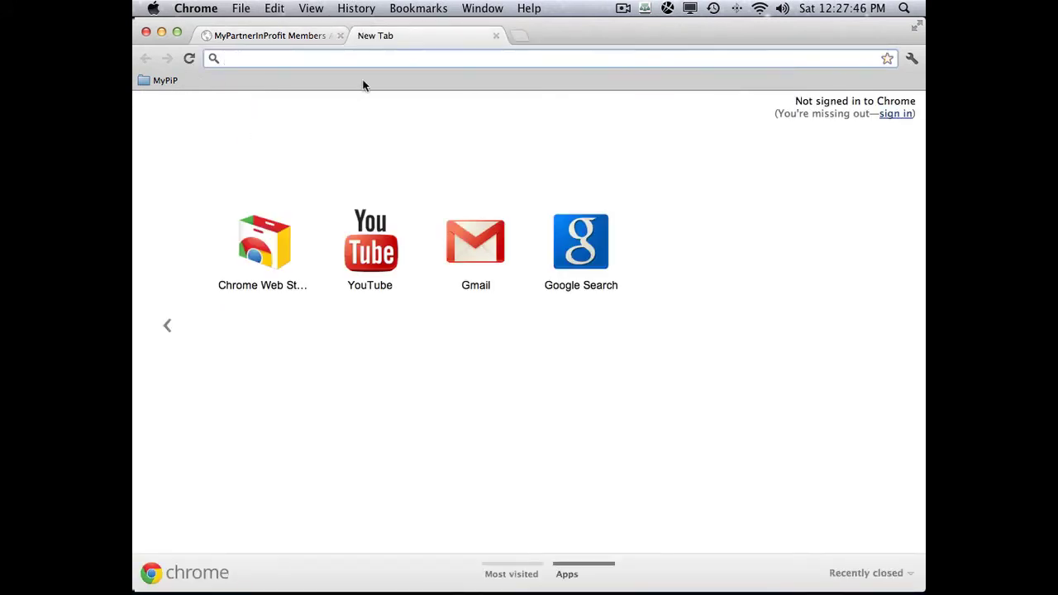
click(170, 80)
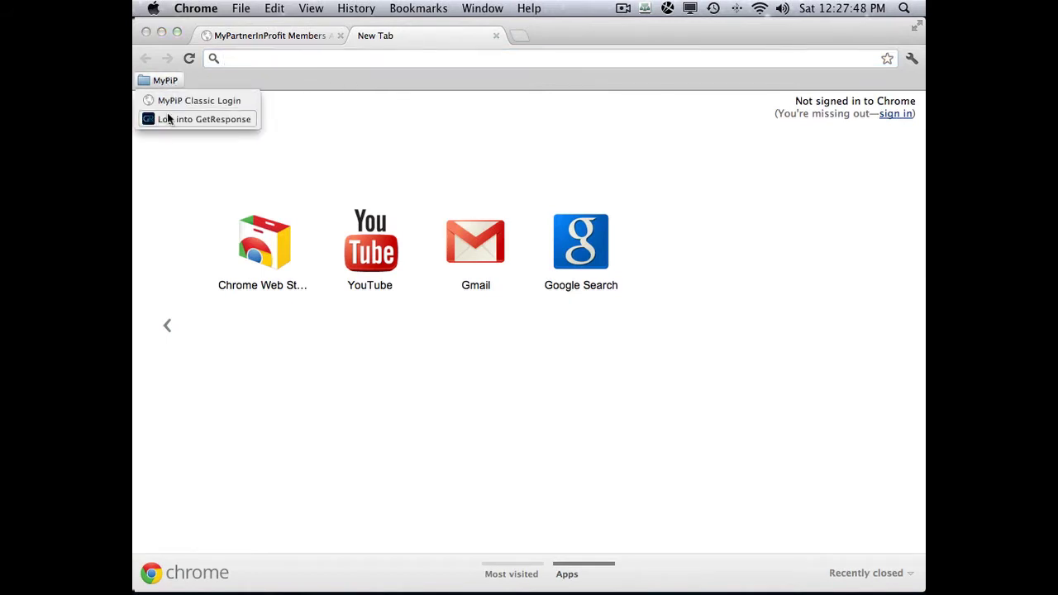
click(164, 80)
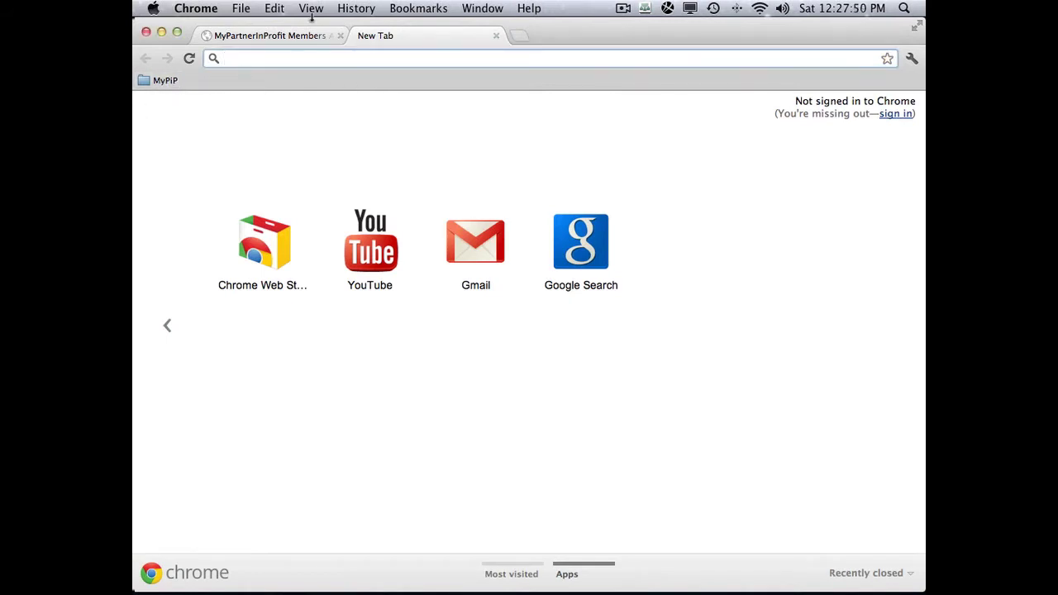
click(495, 35)
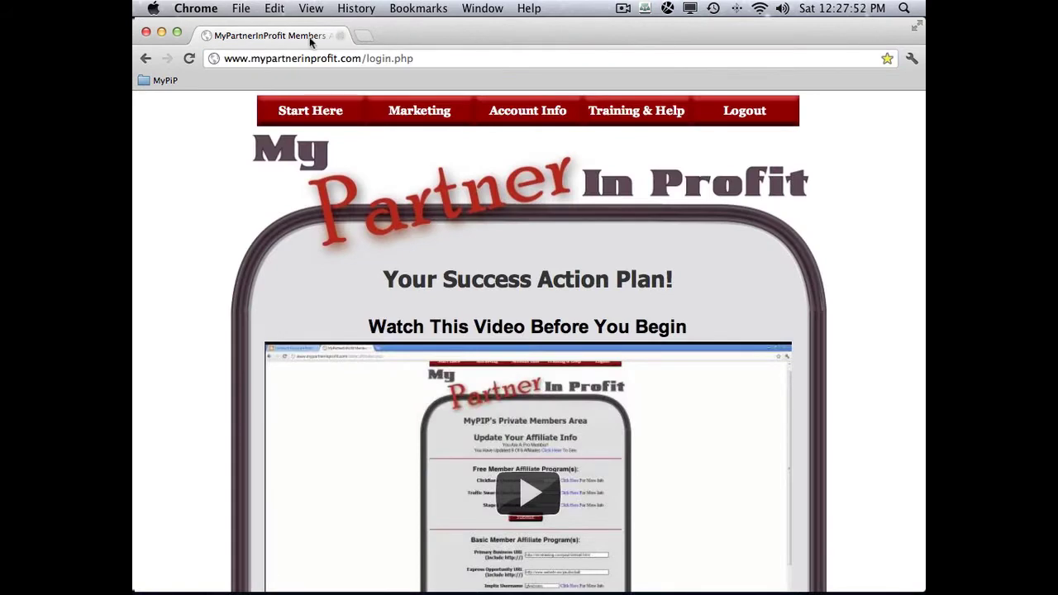
mouse_move(508, 111)
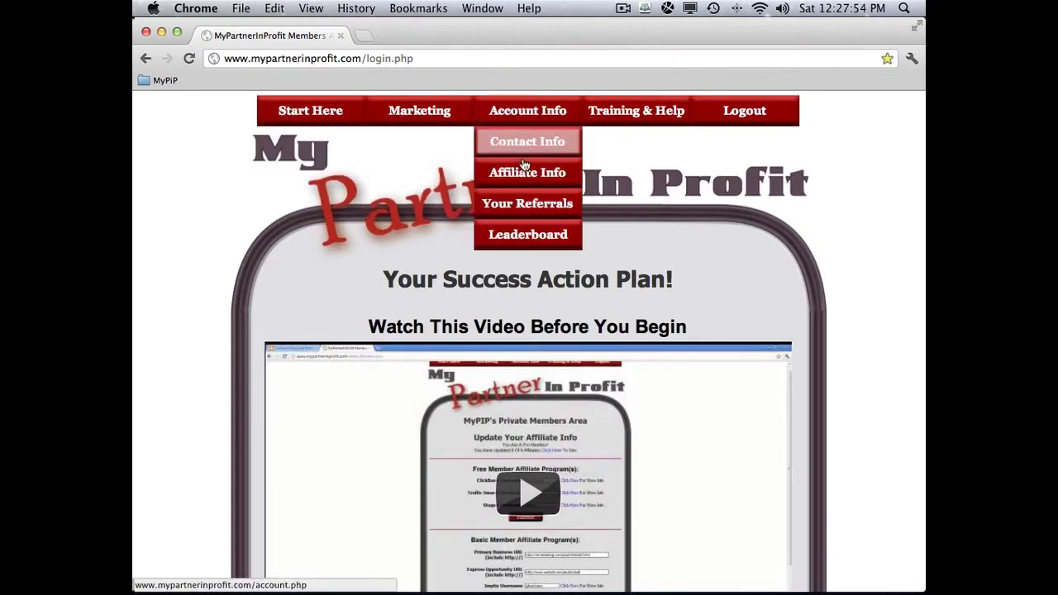
mouse_move(438, 114)
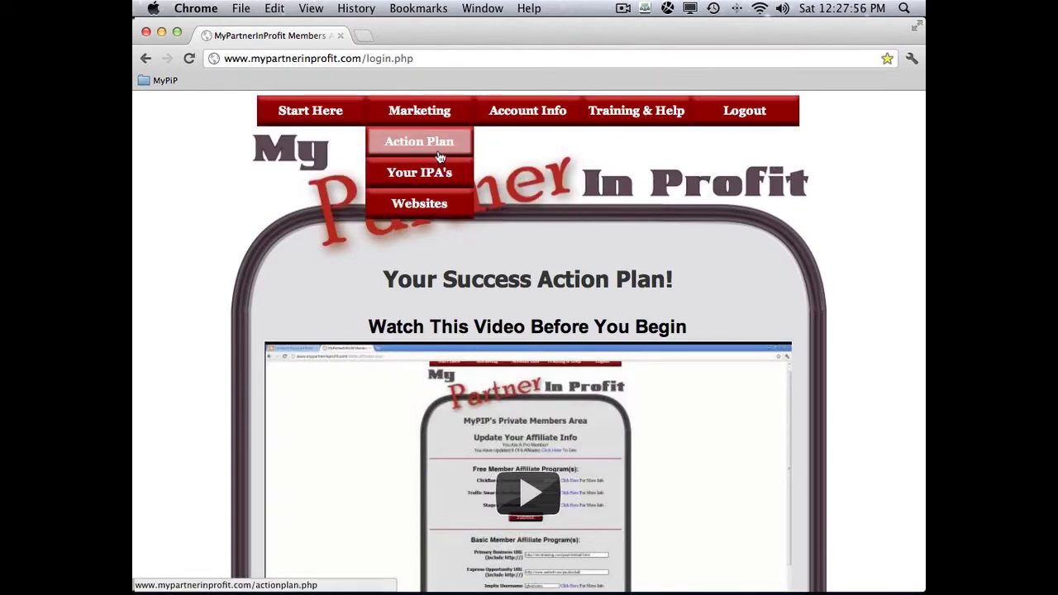
click(427, 205)
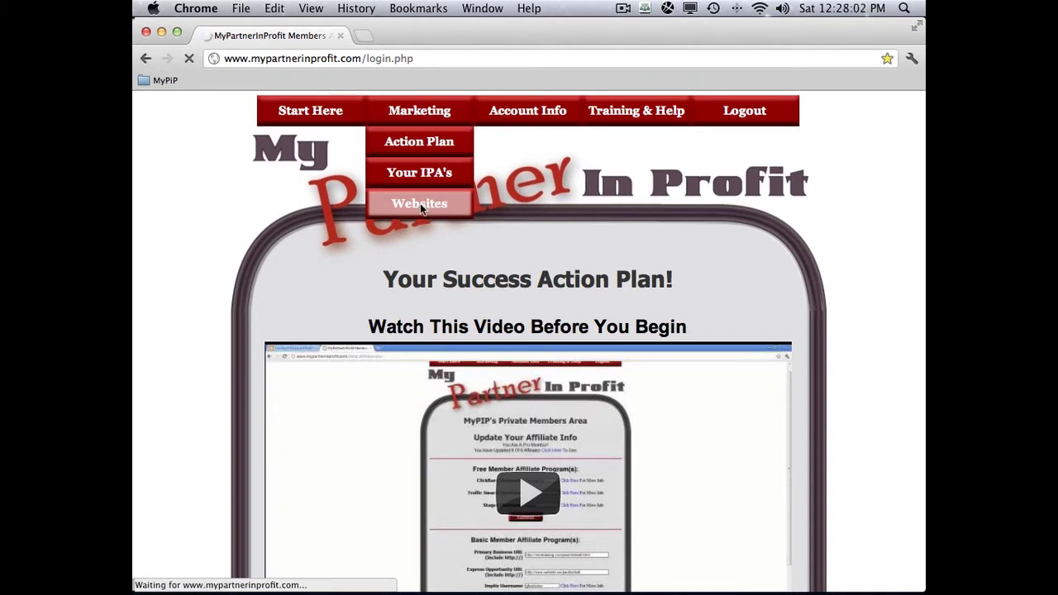
click(421, 205)
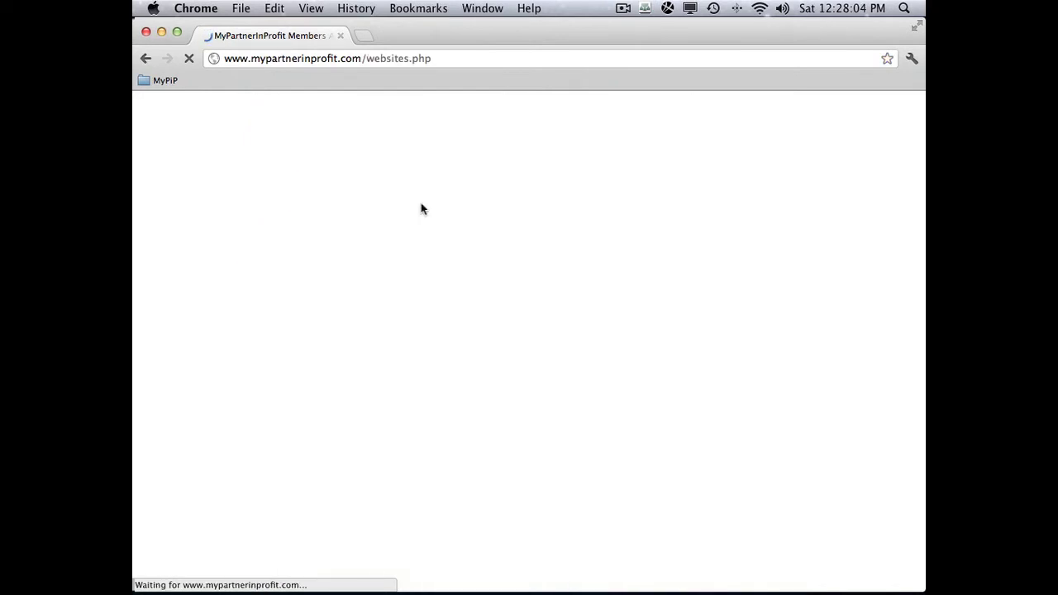
scroll(463, 232, down, 5)
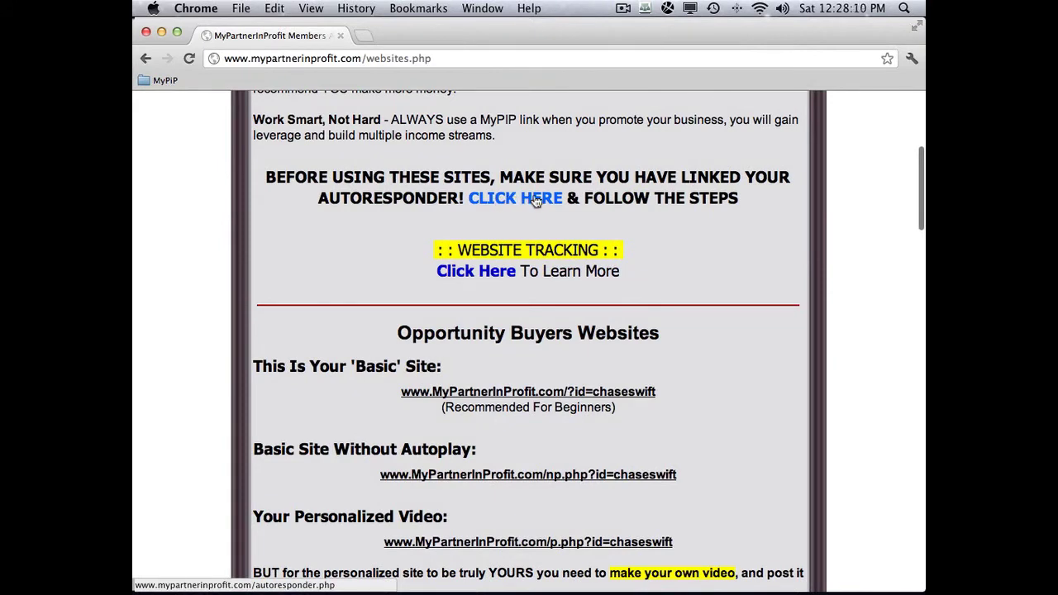
click(528, 200)
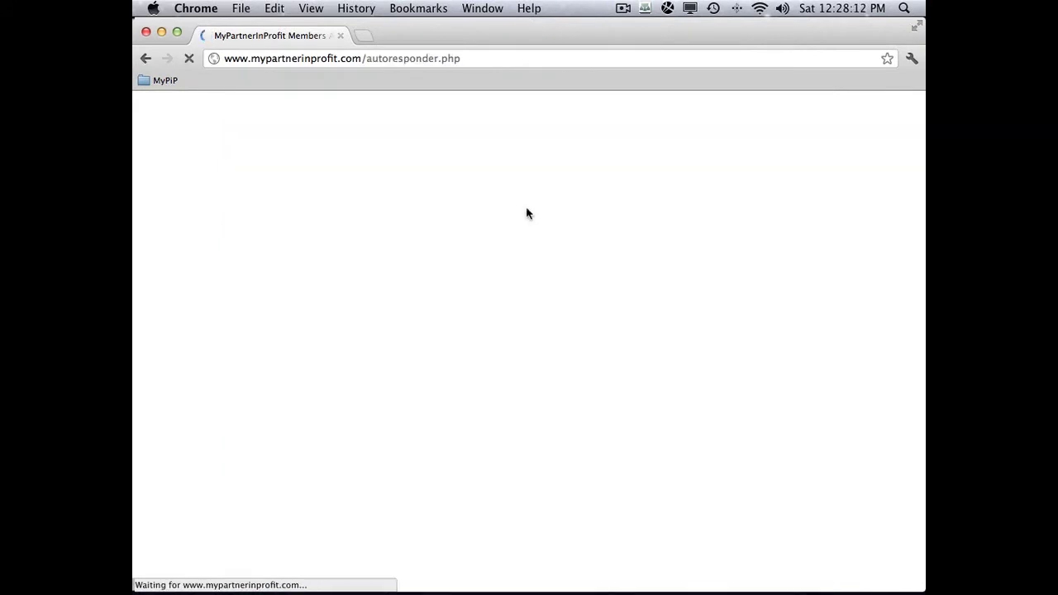
scroll(527, 229, down, 10)
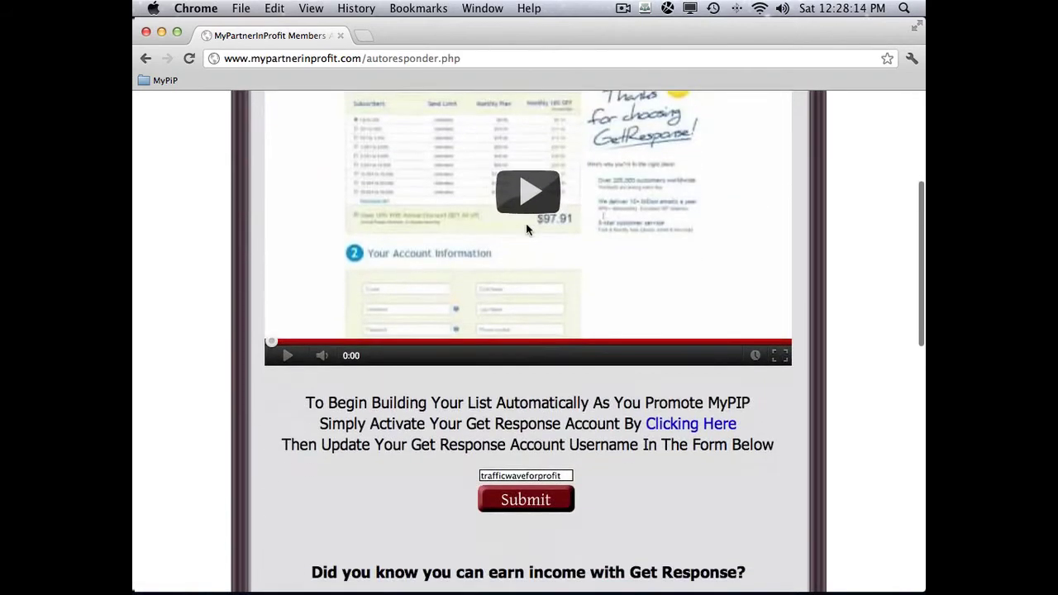
scroll(528, 229, down, 5)
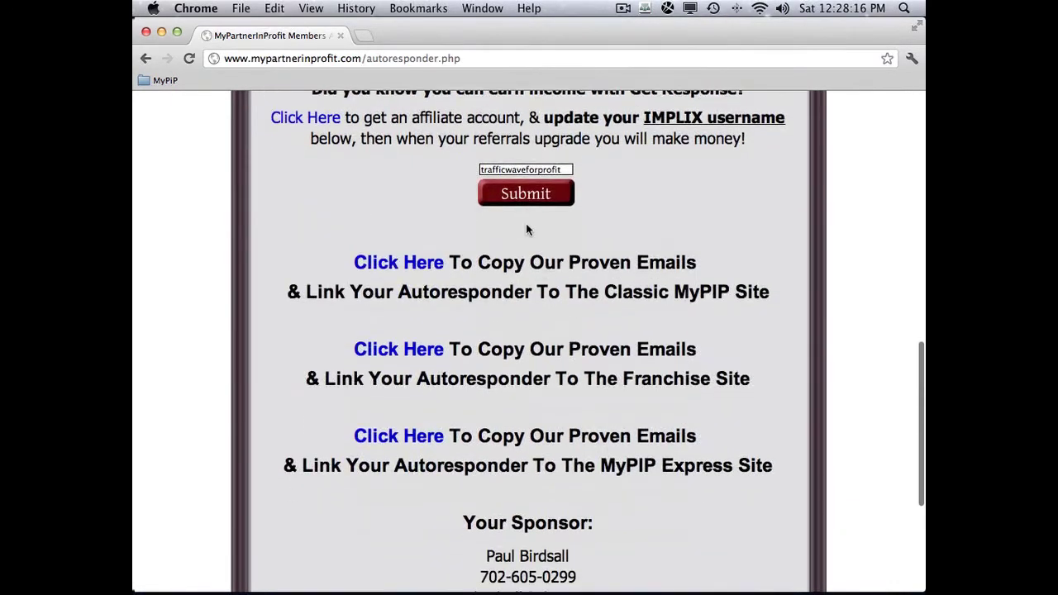
scroll(554, 310, down, 3)
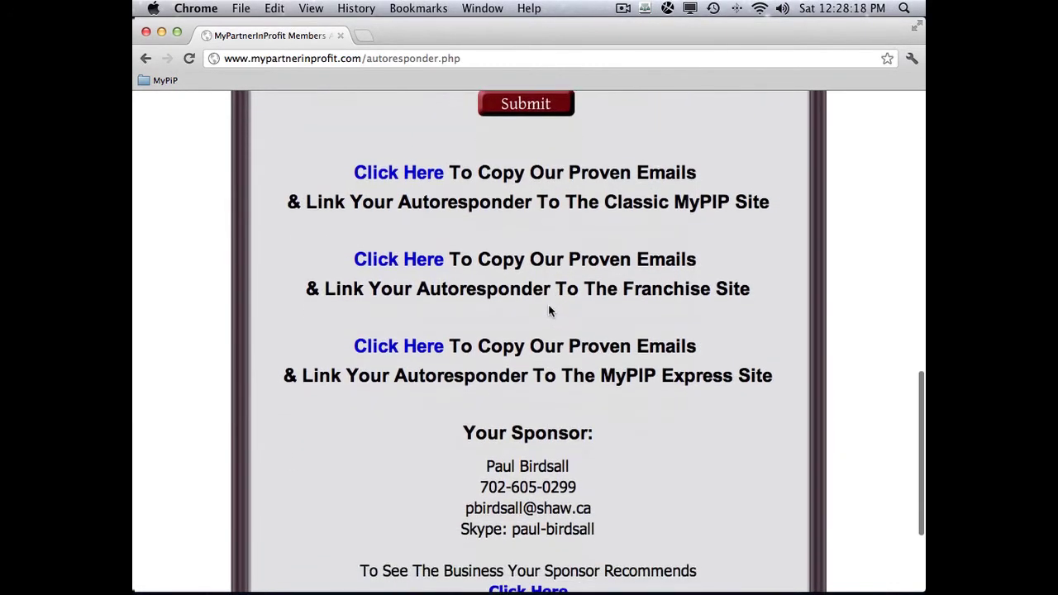
scroll(551, 306, up, 1)
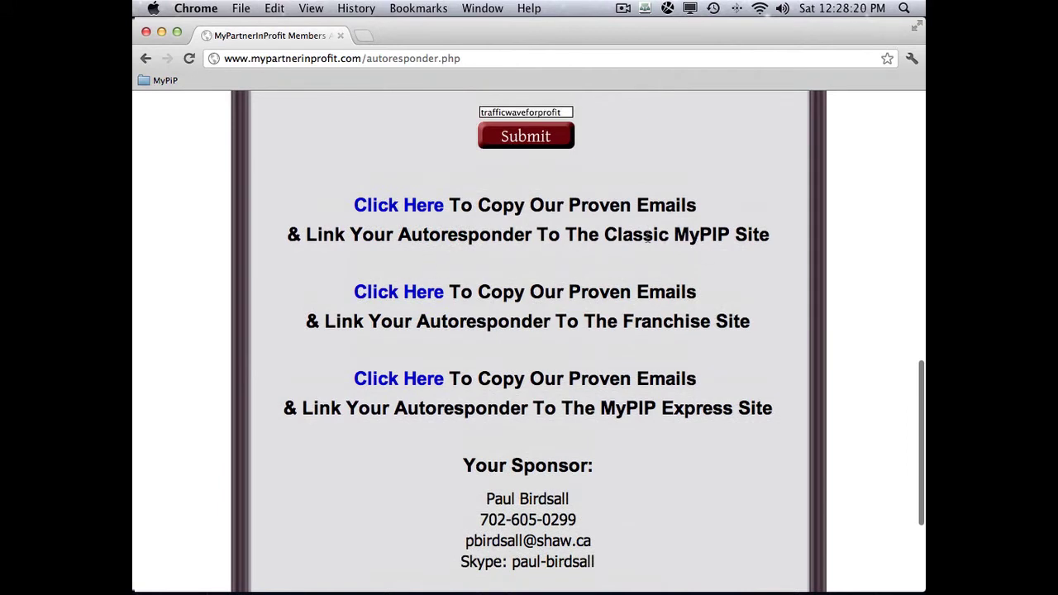
click(410, 206)
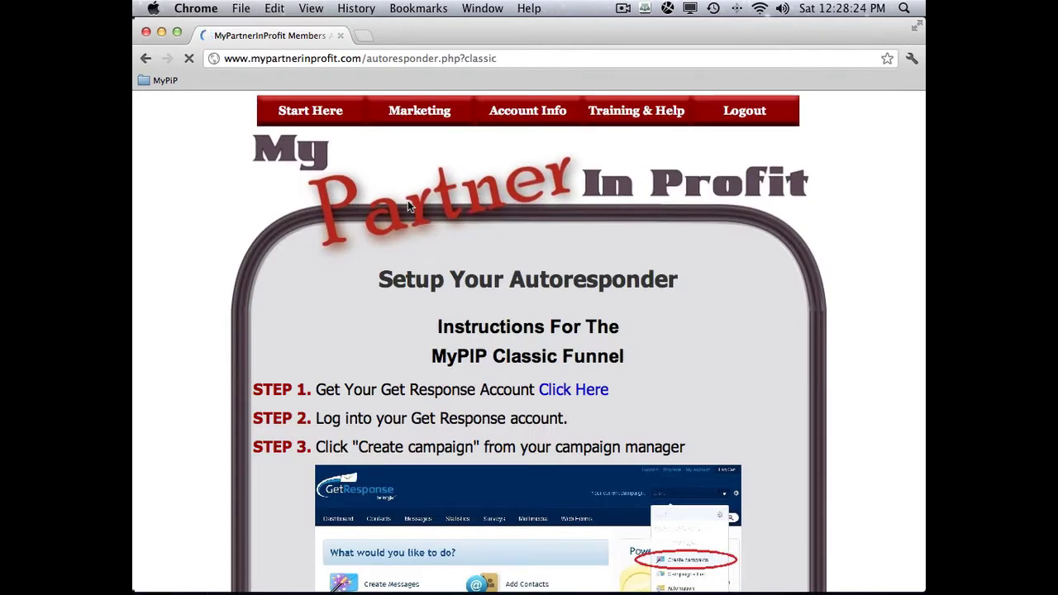
scroll(759, 339, down, 5)
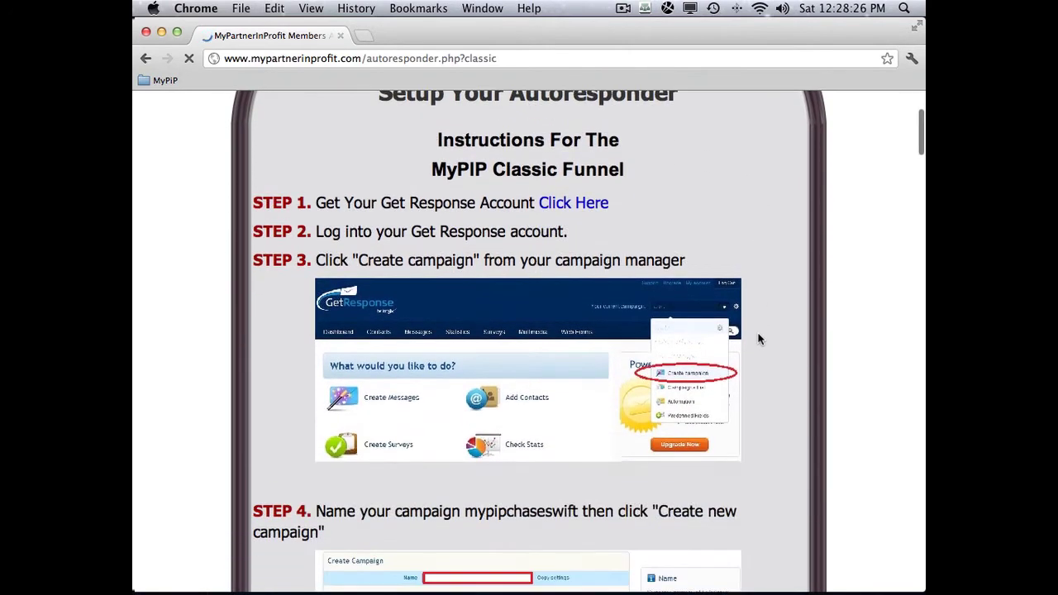
scroll(759, 339, down, 4)
scroll(759, 339, up, 6)
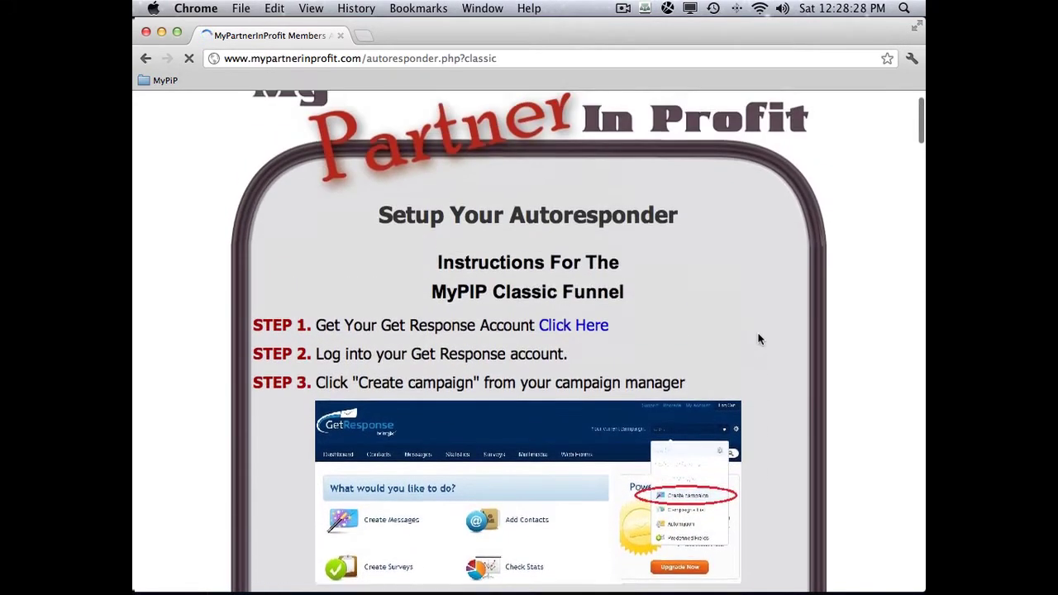
scroll(444, 349, up, 2)
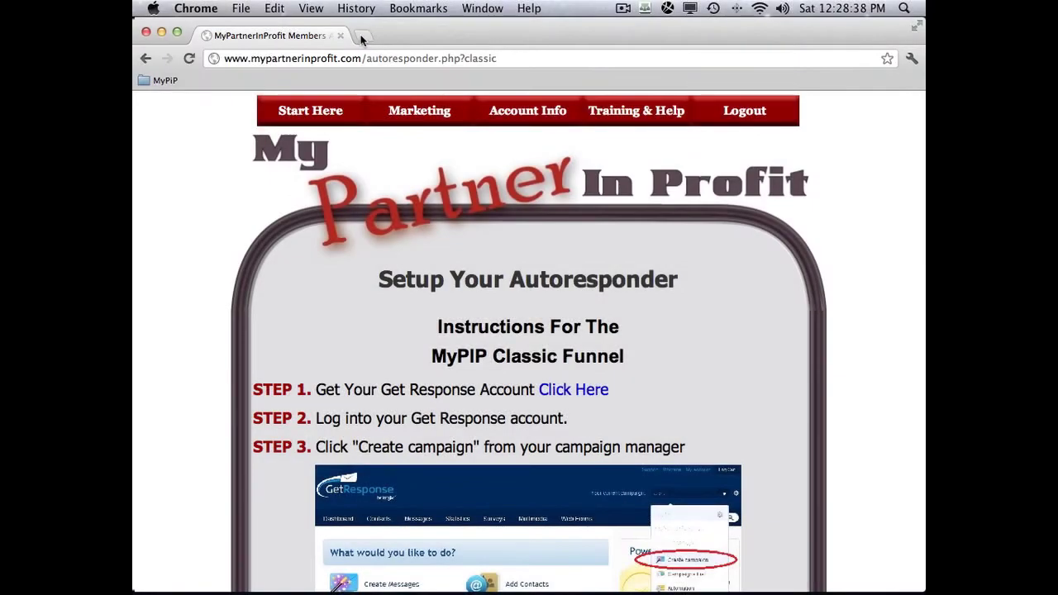
- Load Log into GetResponse from the MyPiP folder in a new tab
click(361, 38)
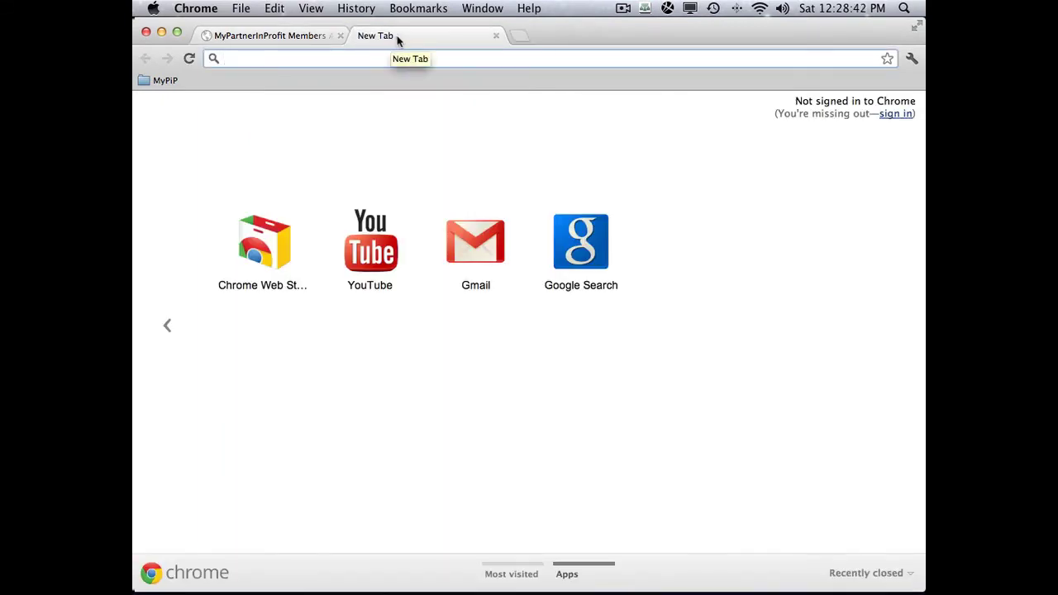
click(163, 79)
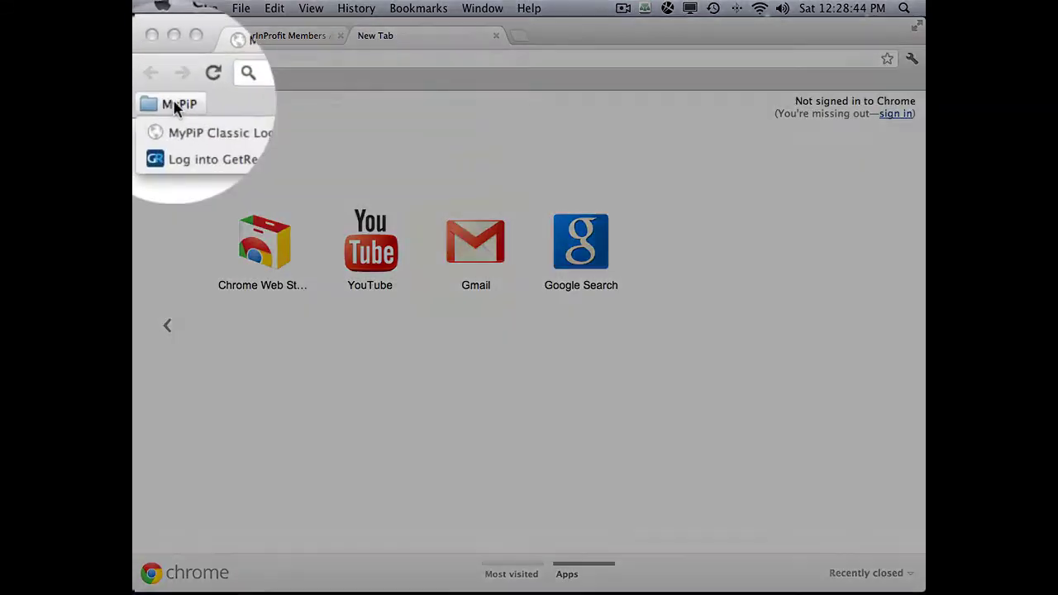
click(257, 137)
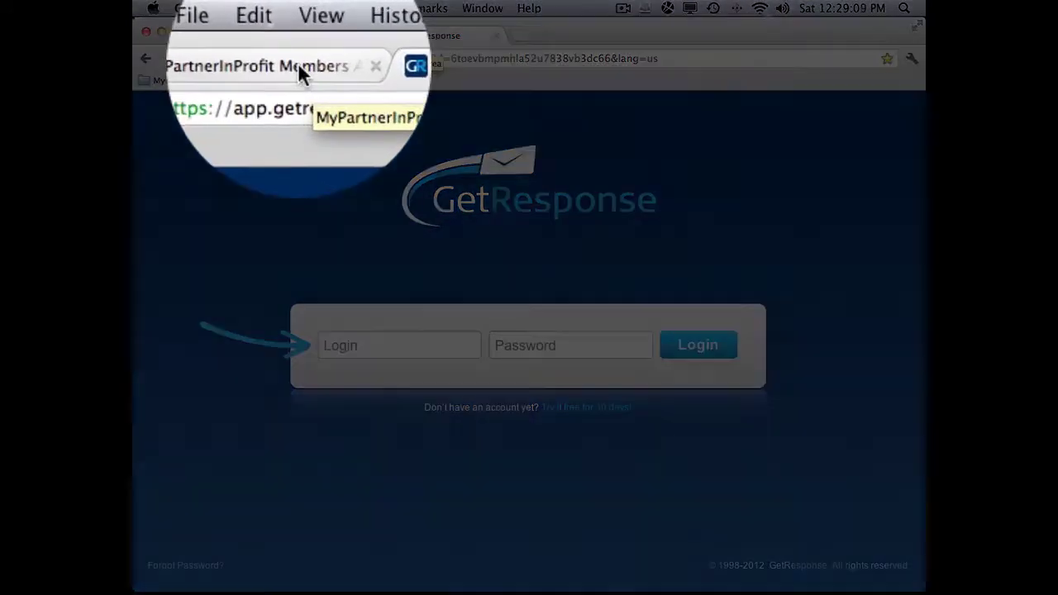
- Compare the GetResponse login page with the scrolled MyPartnerInProfit autoresponder instructions
click(293, 35)
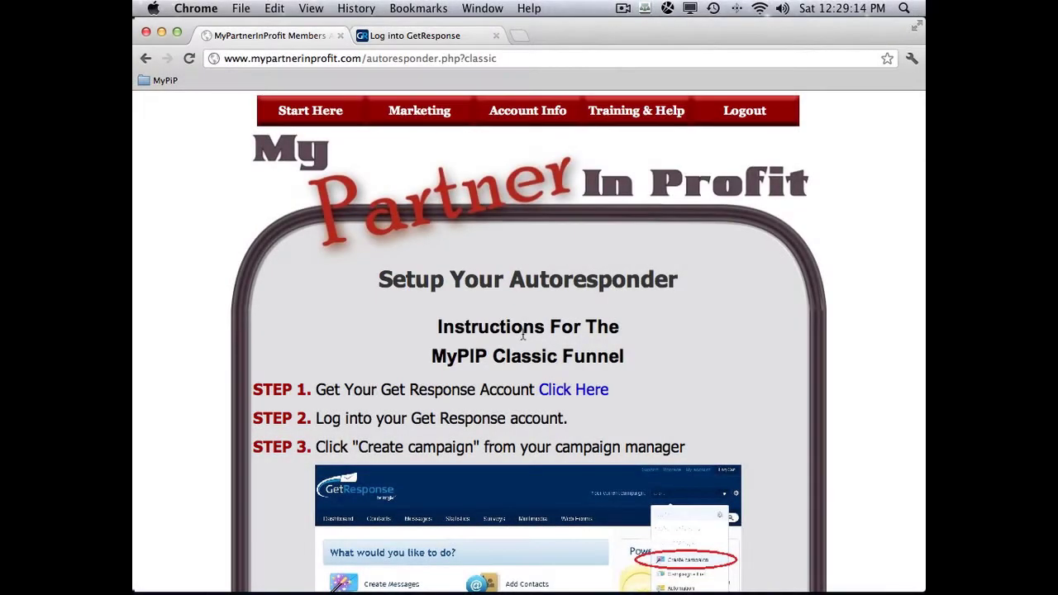
click(416, 37)
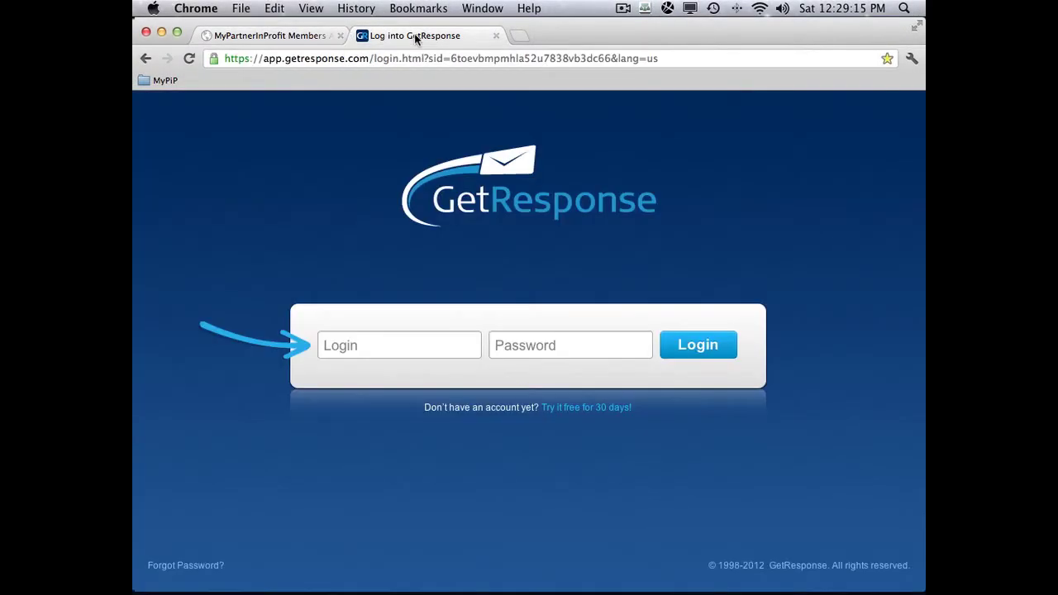
click(305, 36)
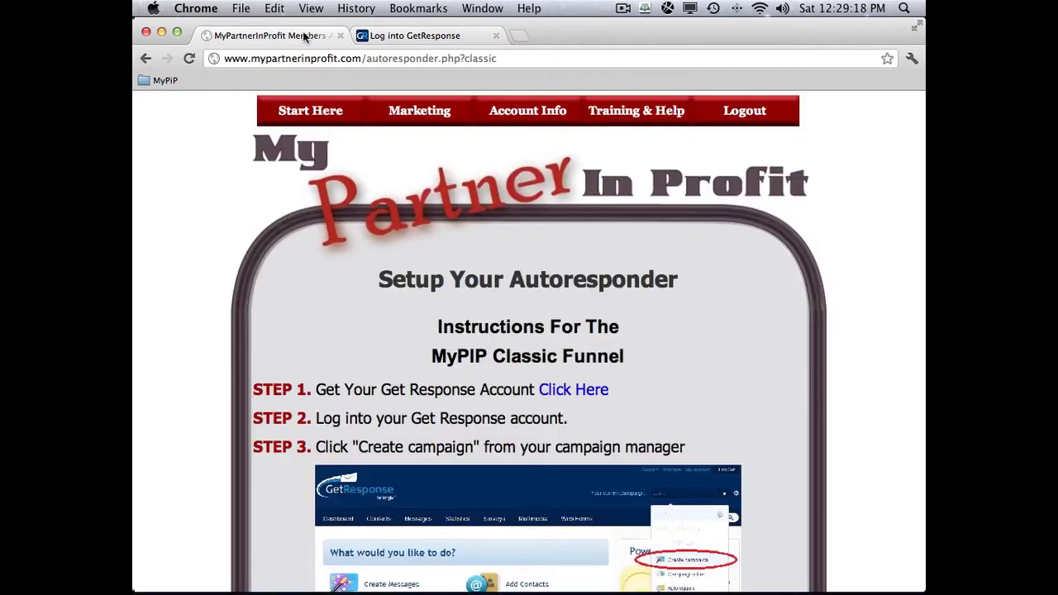
click(414, 37)
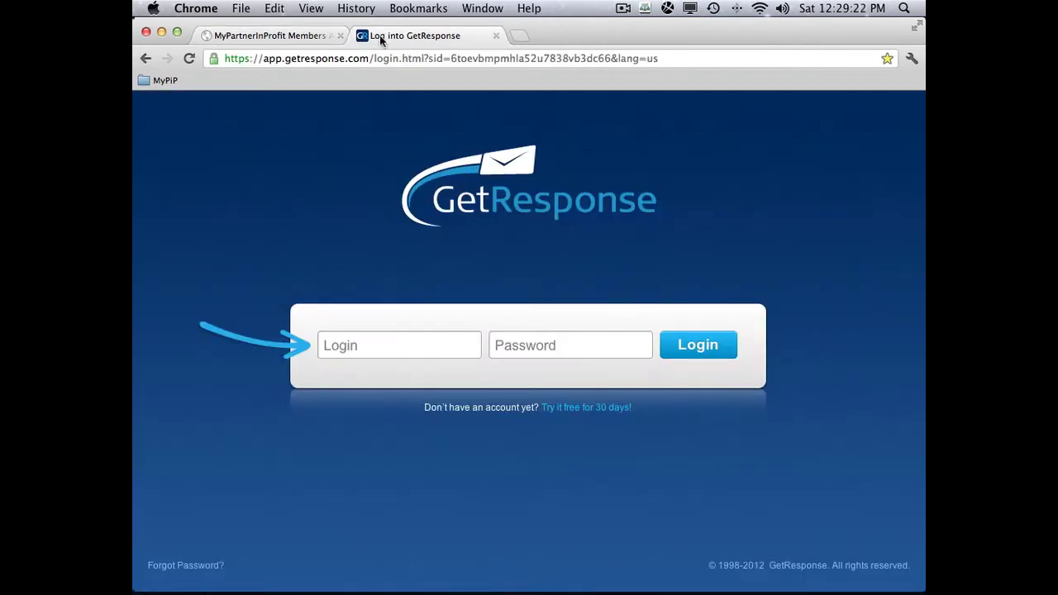
click(318, 38)
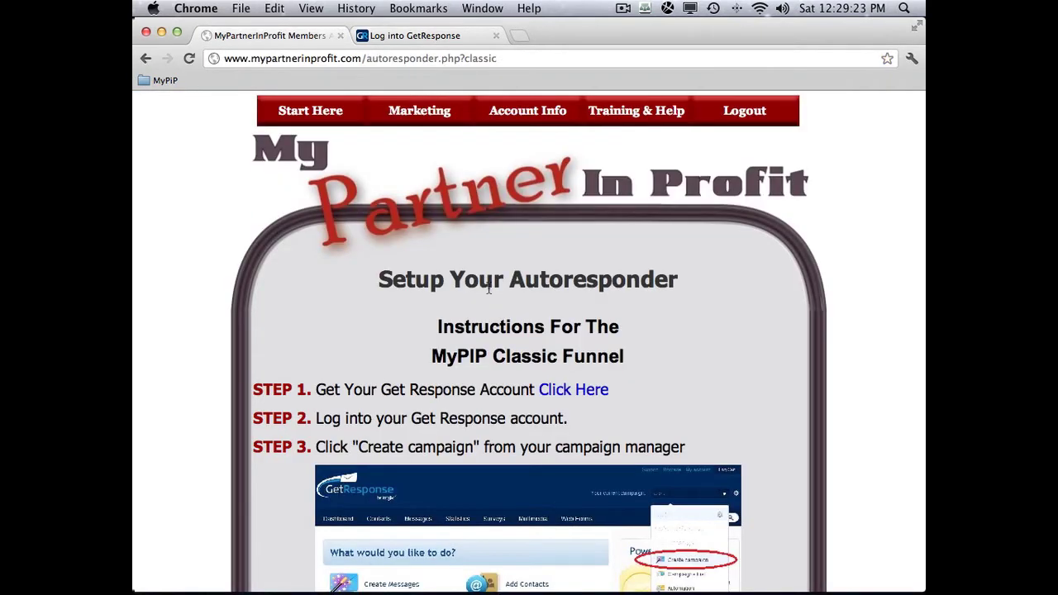
scroll(488, 290, down, 5)
scroll(488, 287, down, 8)
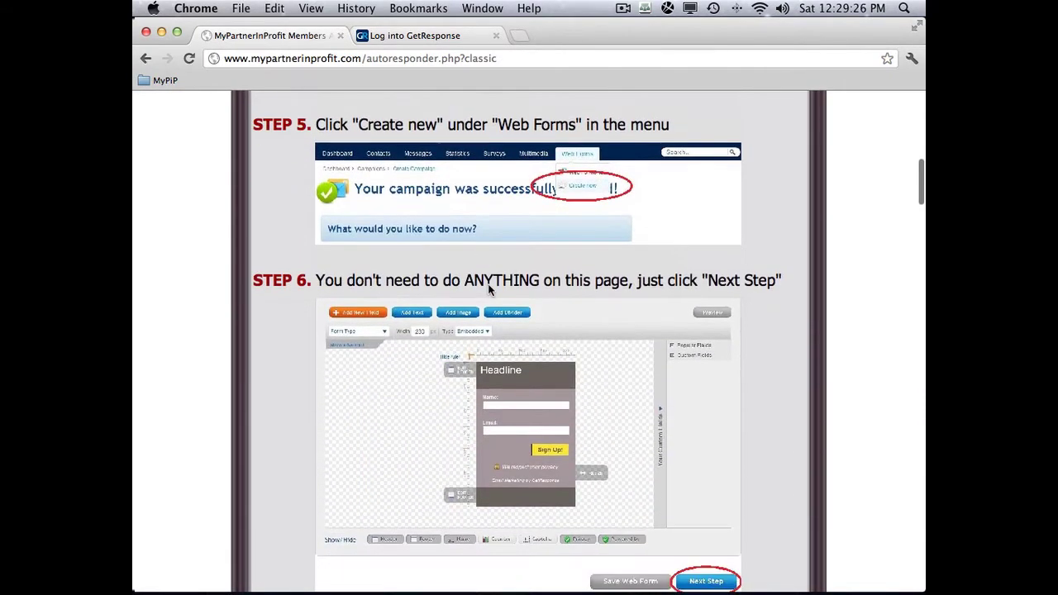
click(394, 37)
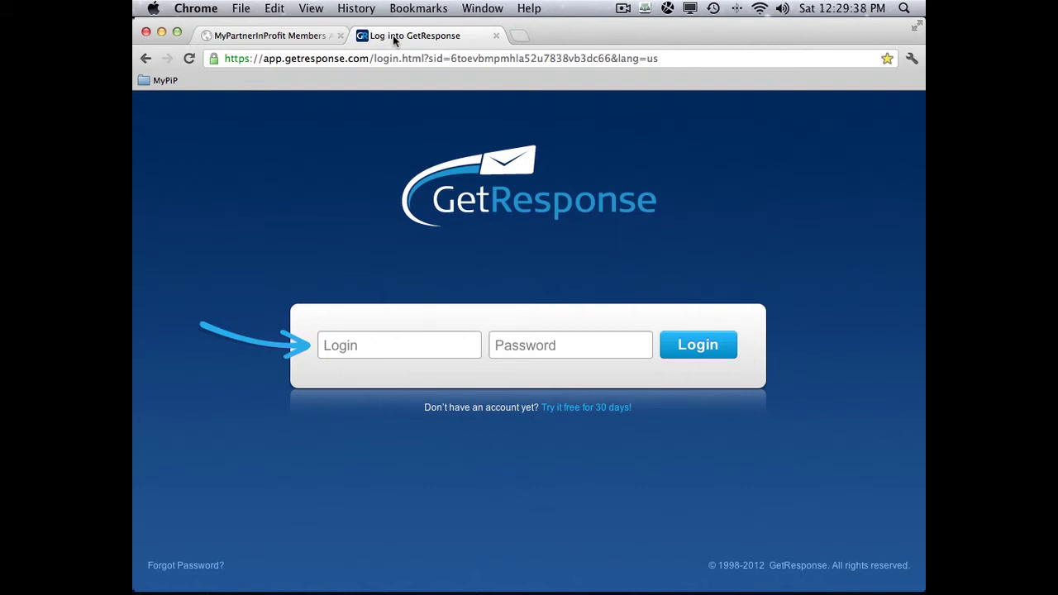
click(165, 81)
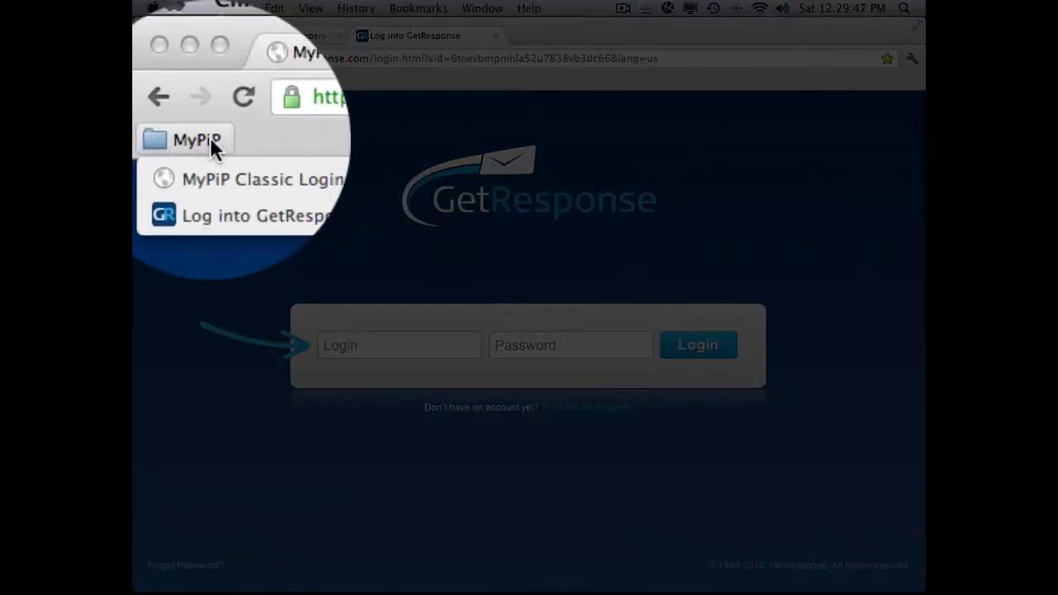
click(298, 29)
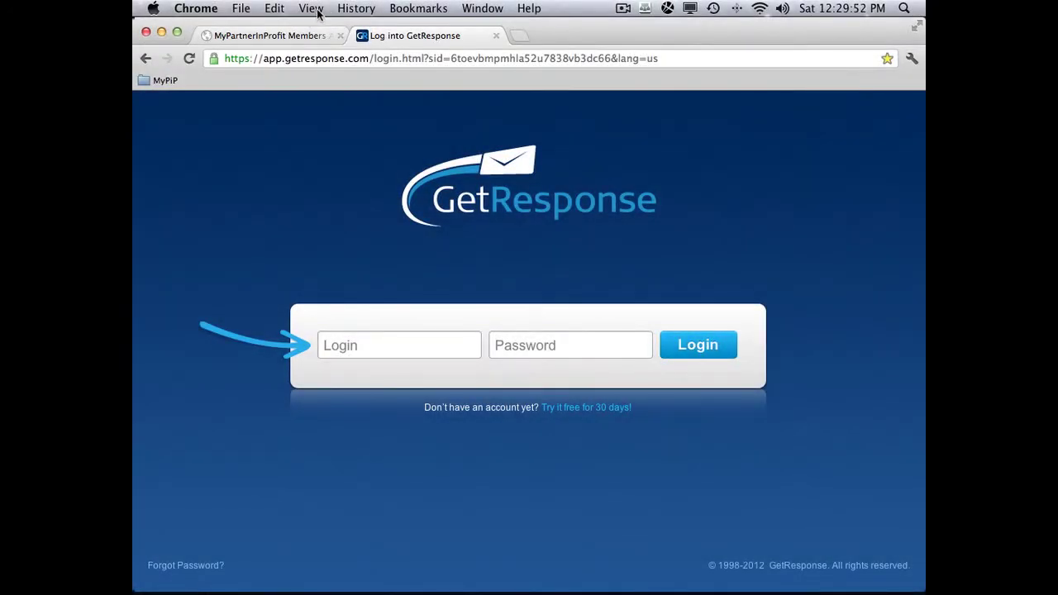
click(312, 10)
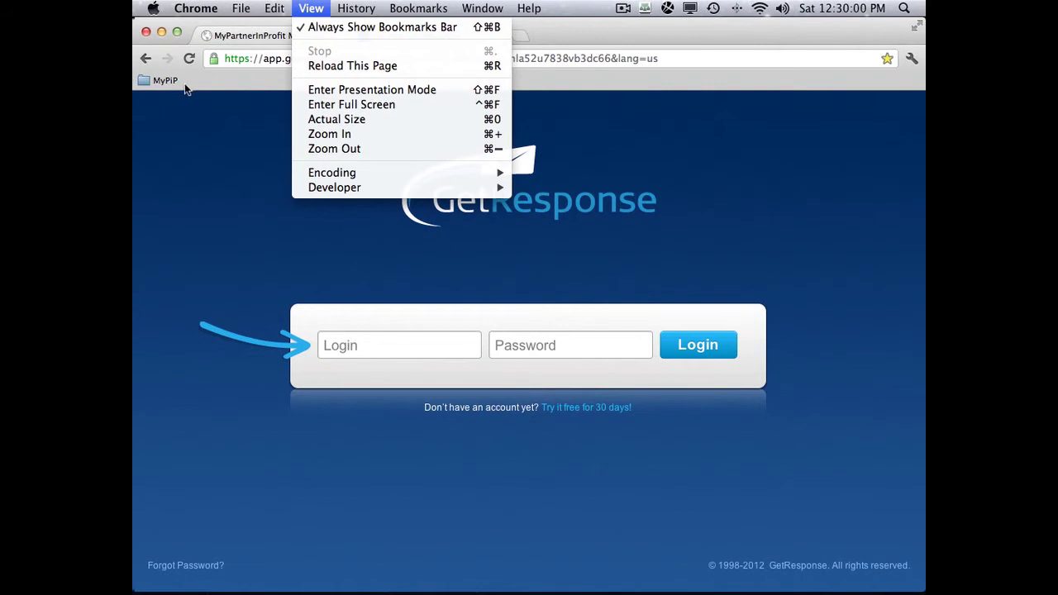
click(328, 27)
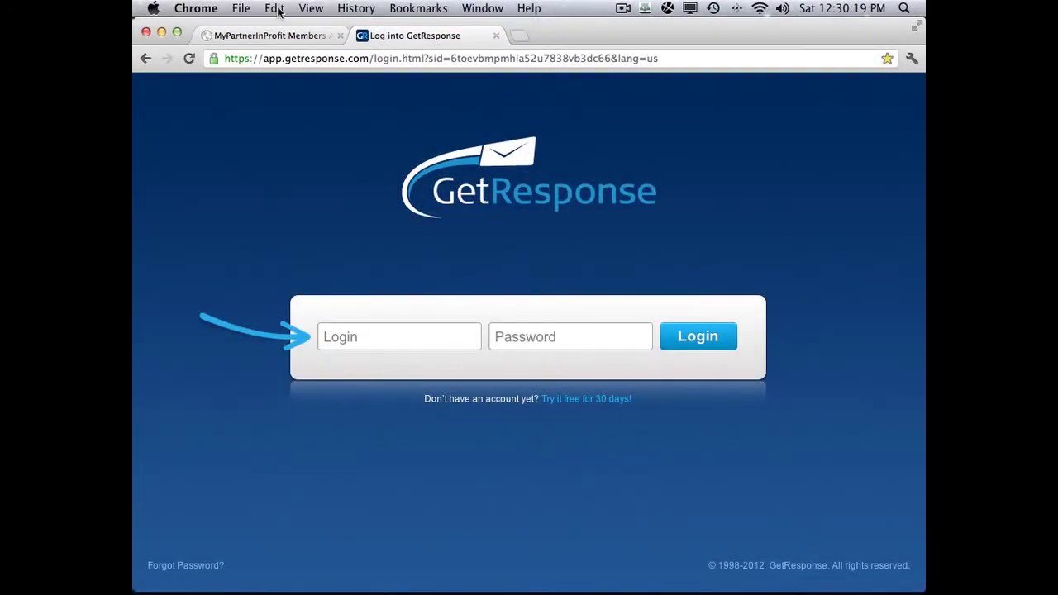
click(313, 8)
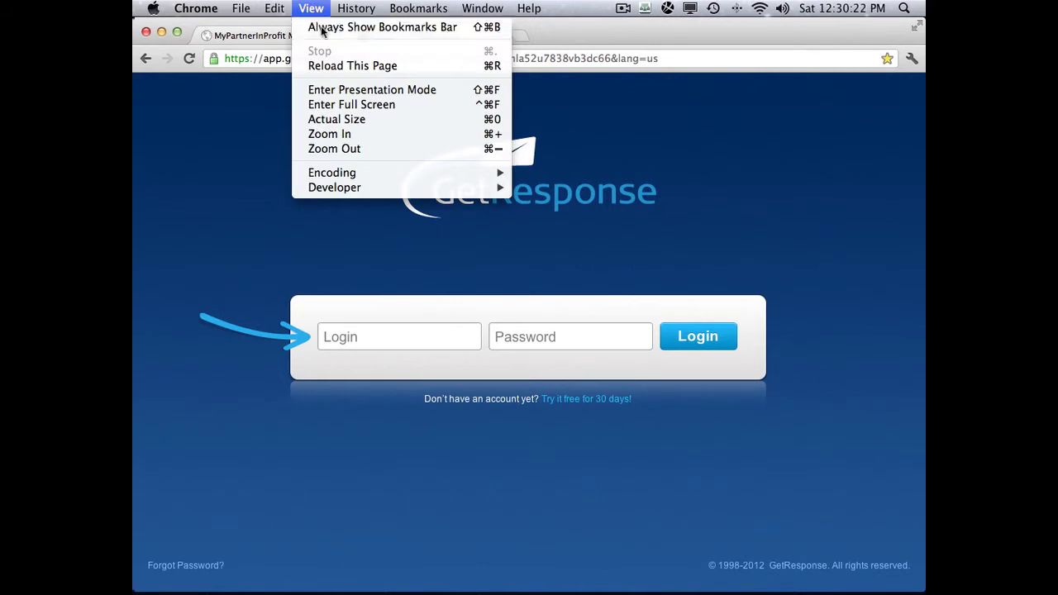
click(325, 28)
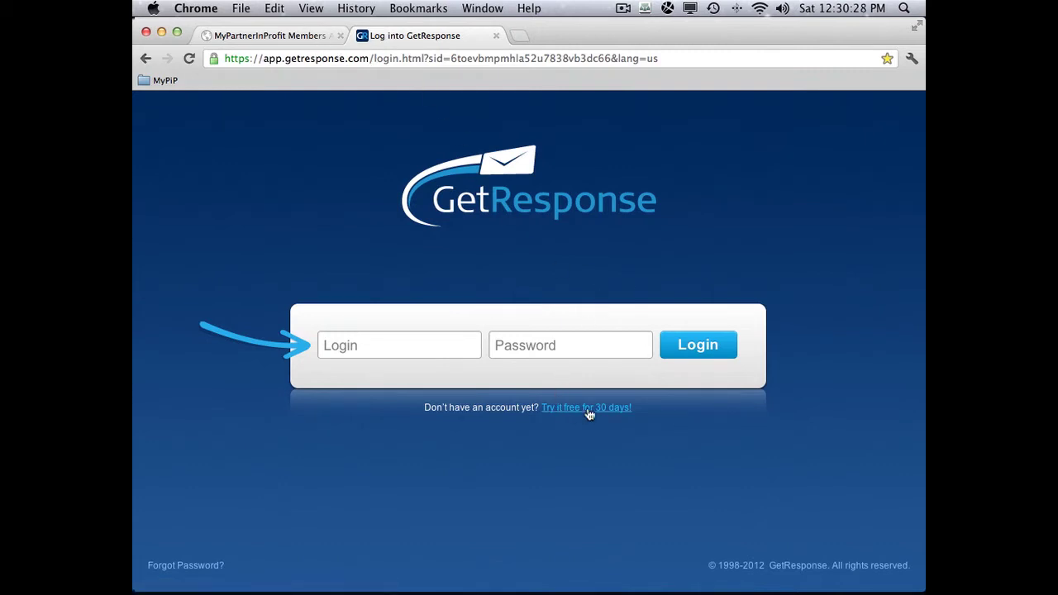
- On the MyPartnerInProfit tab, use the site's Logout link, then close the Log into GetResponse tab
click(296, 35)
scroll(568, 240, up, 15)
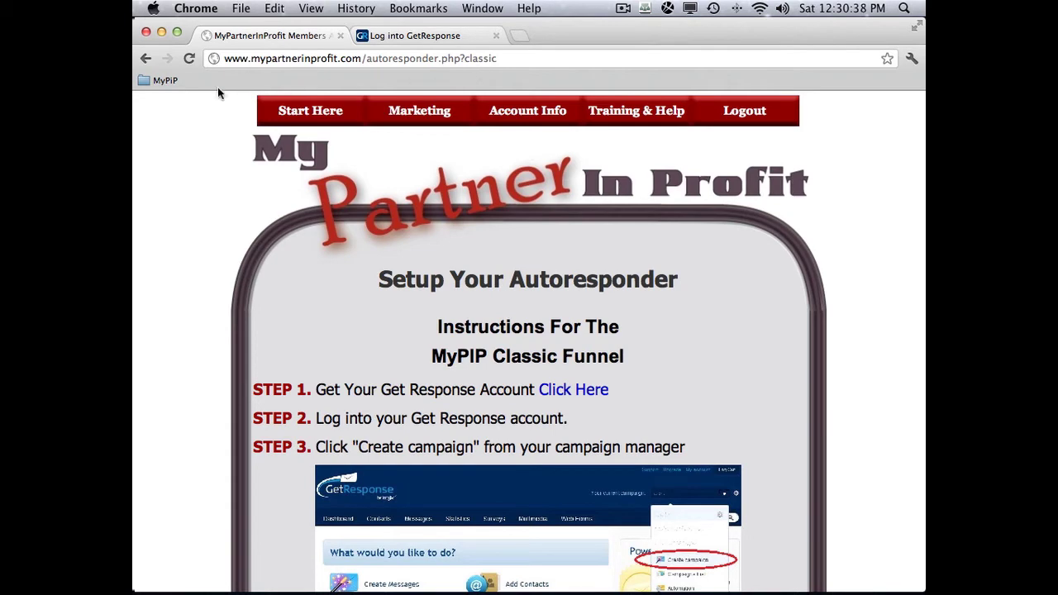
click(164, 82)
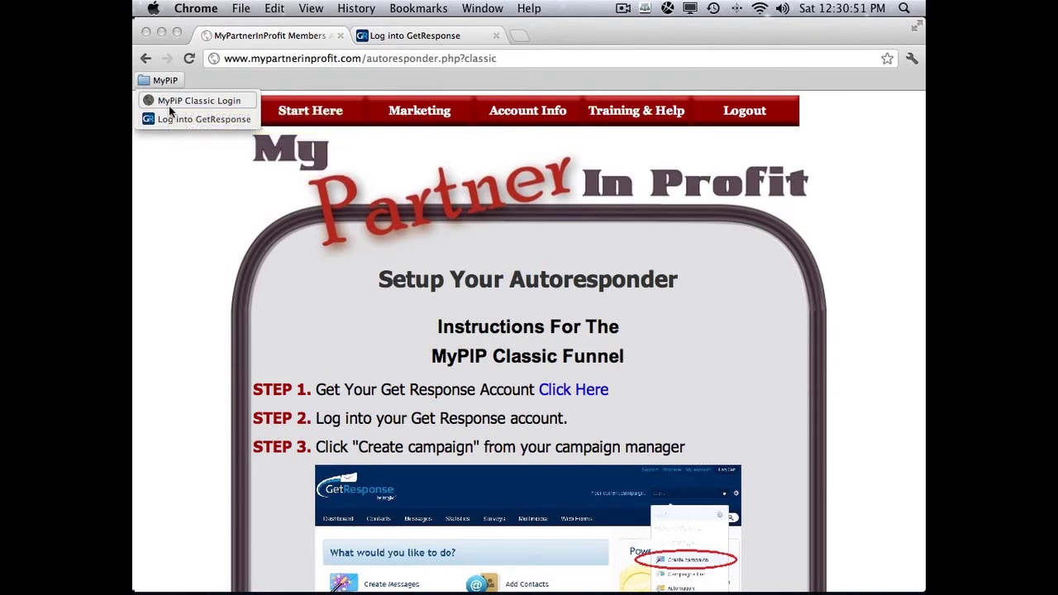
click(284, 106)
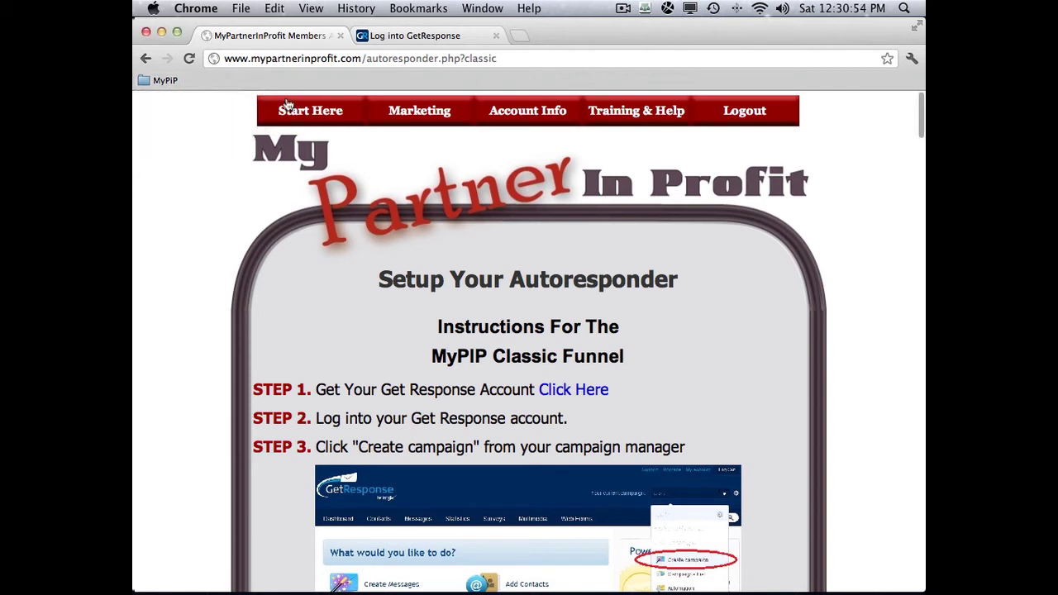
mouse_move(289, 105)
click(747, 111)
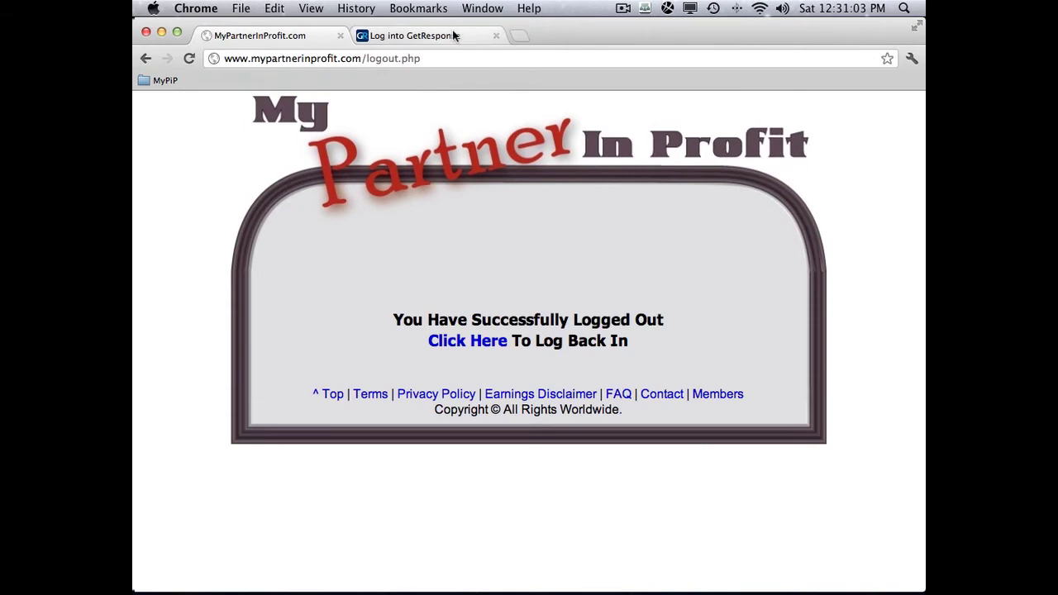
drag(496, 36, 498, 40)
click(497, 40)
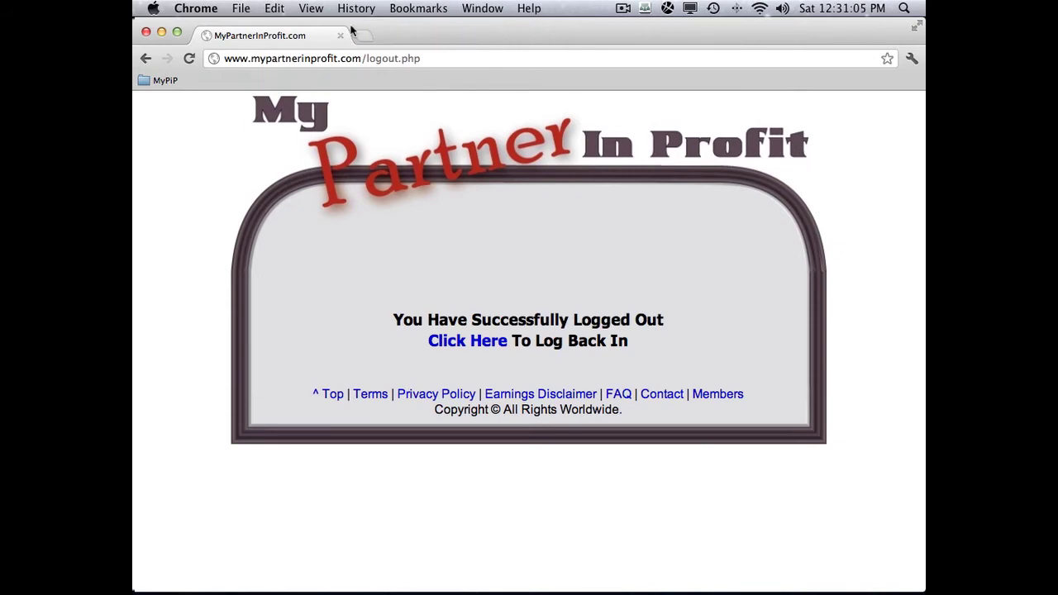
- Quit Google Chrome and bring the Firefox window to the front from the Dock
click(210, 9)
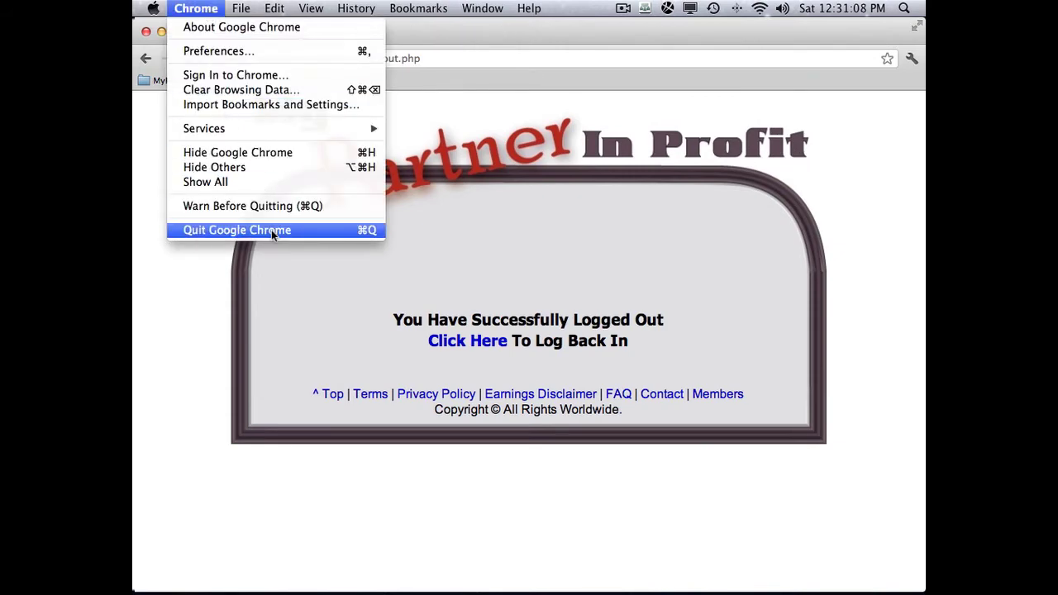
click(272, 230)
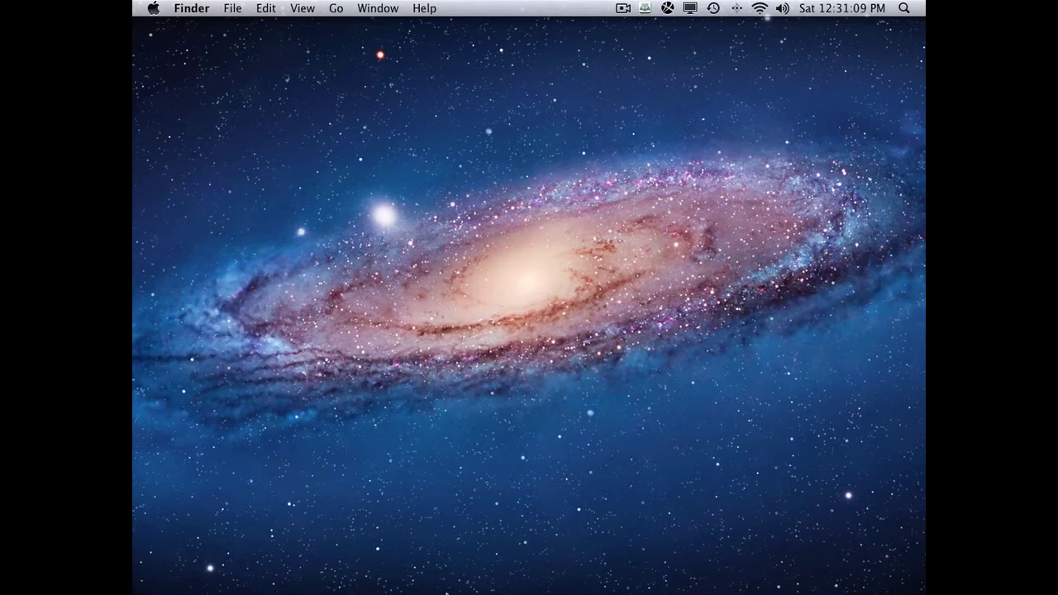
mouse_move(444, 589)
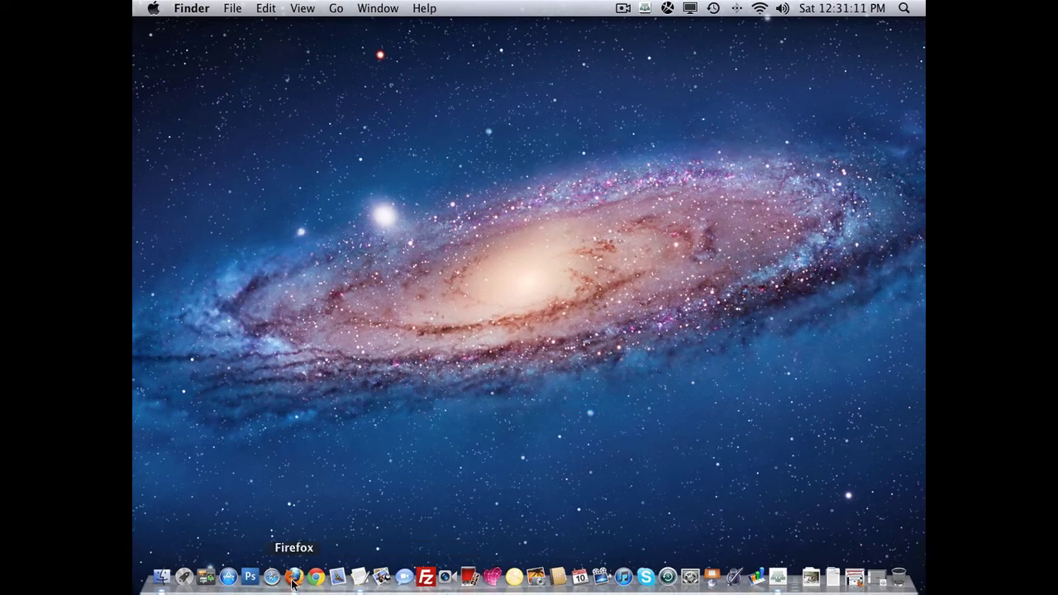
click(293, 578)
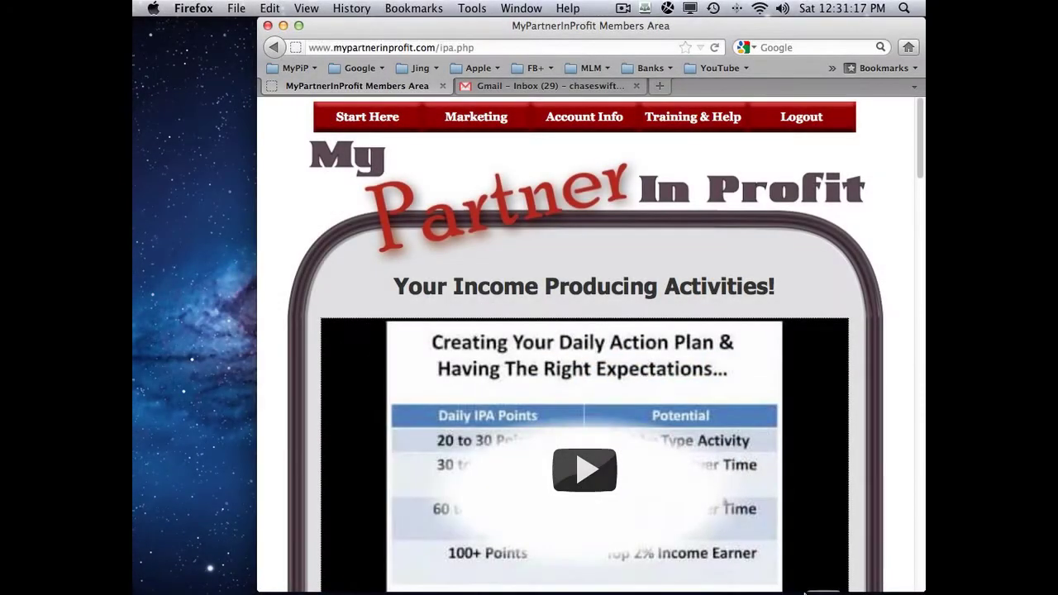
mouse_move(796, 590)
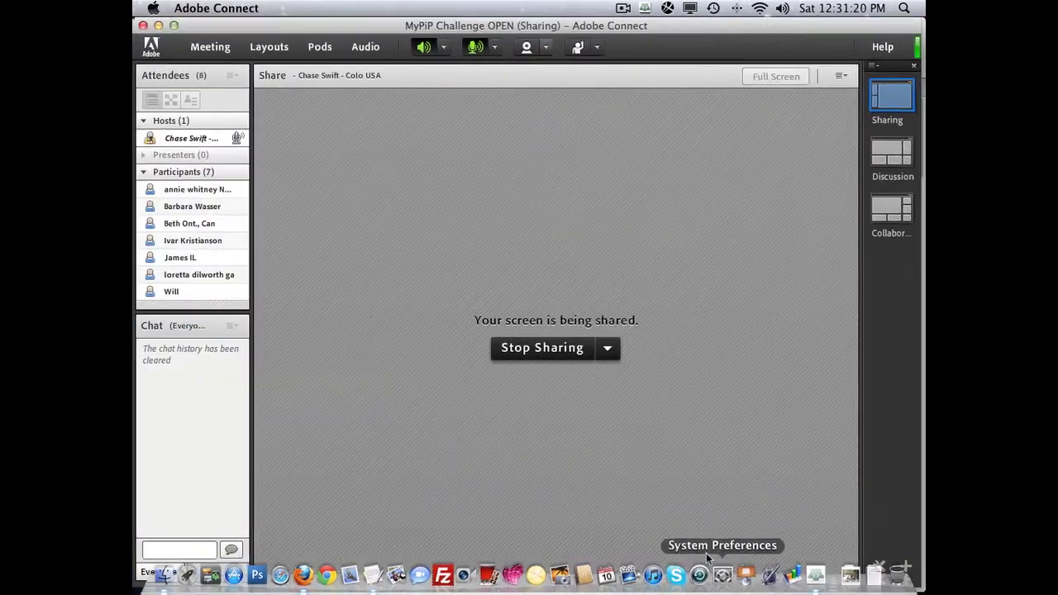
key(super+Tab)
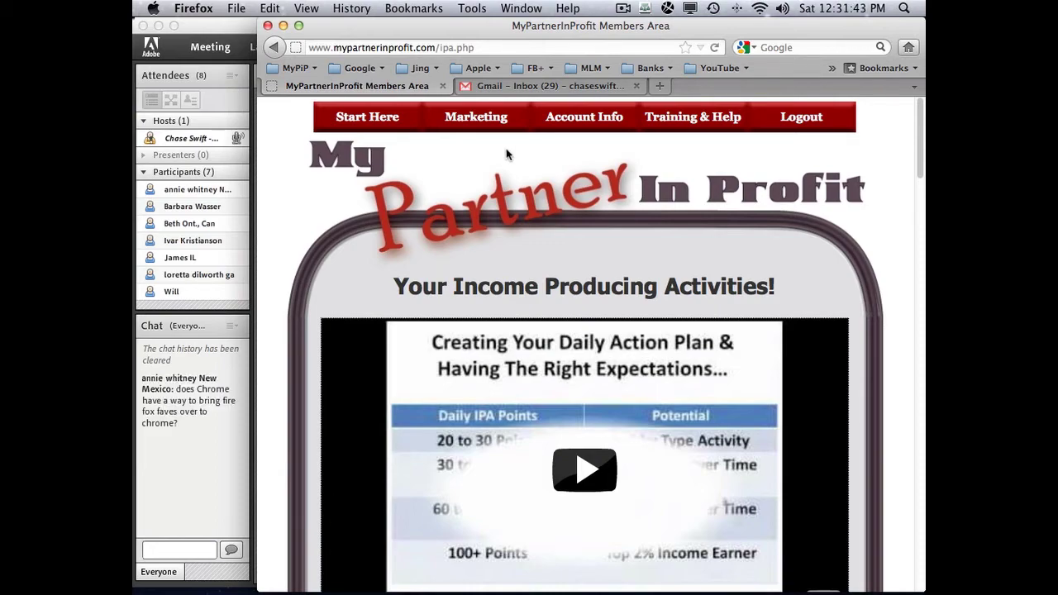
- Browse the MyPiP folder's bookmarks, then drag MyPiP rightward past Google on the toolbar
mouse_move(479, 133)
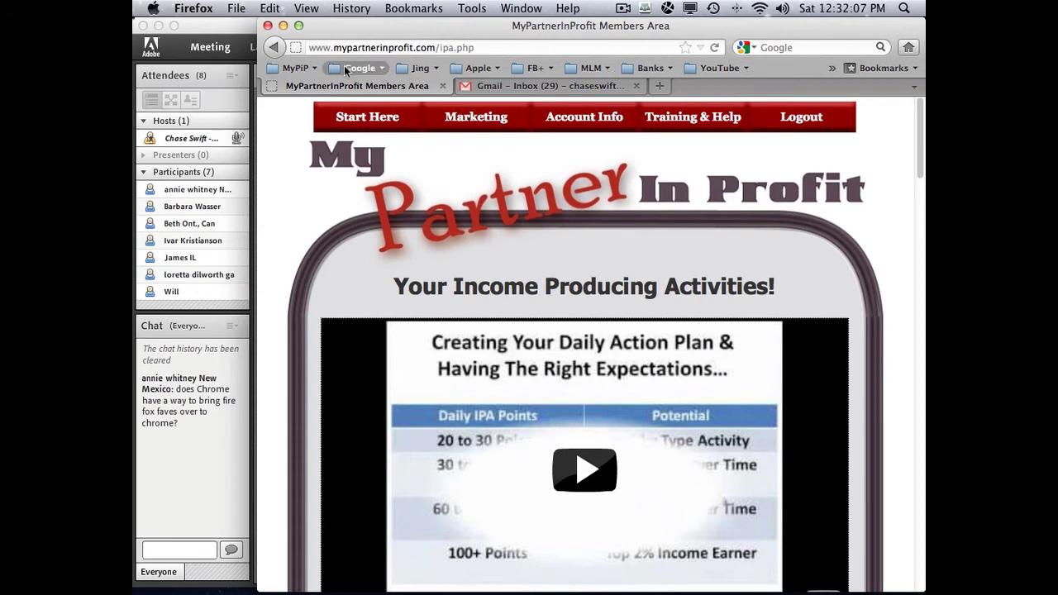
click(298, 69)
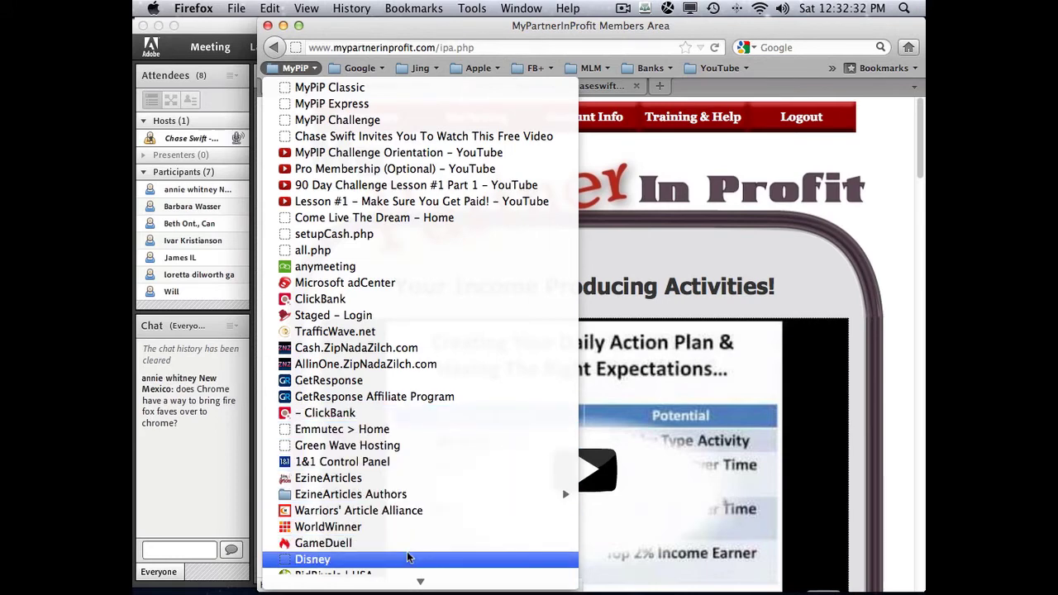
scroll(408, 559, down, 3)
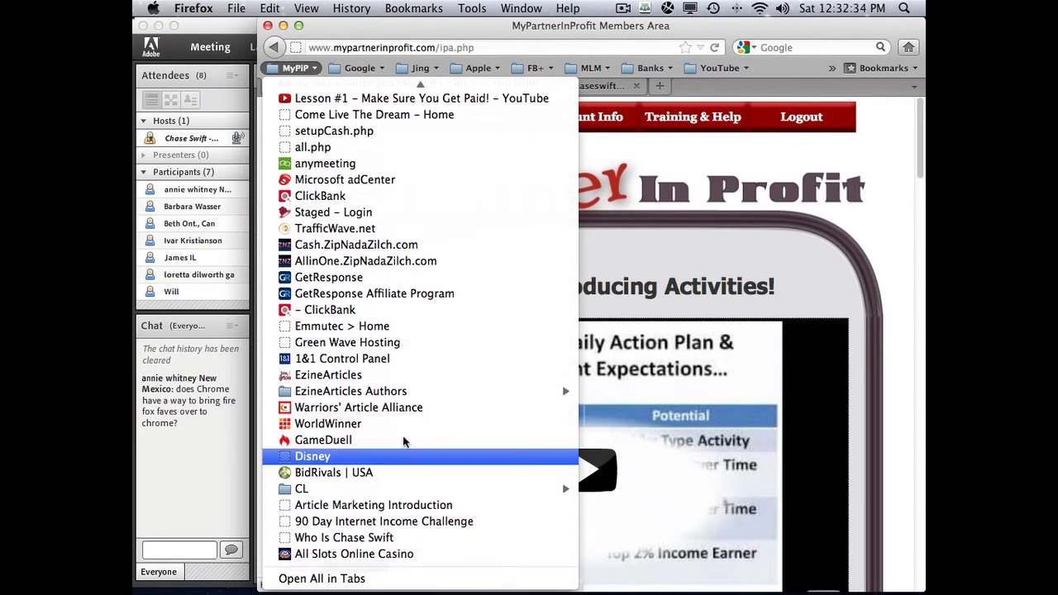
scroll(413, 314, up, 3)
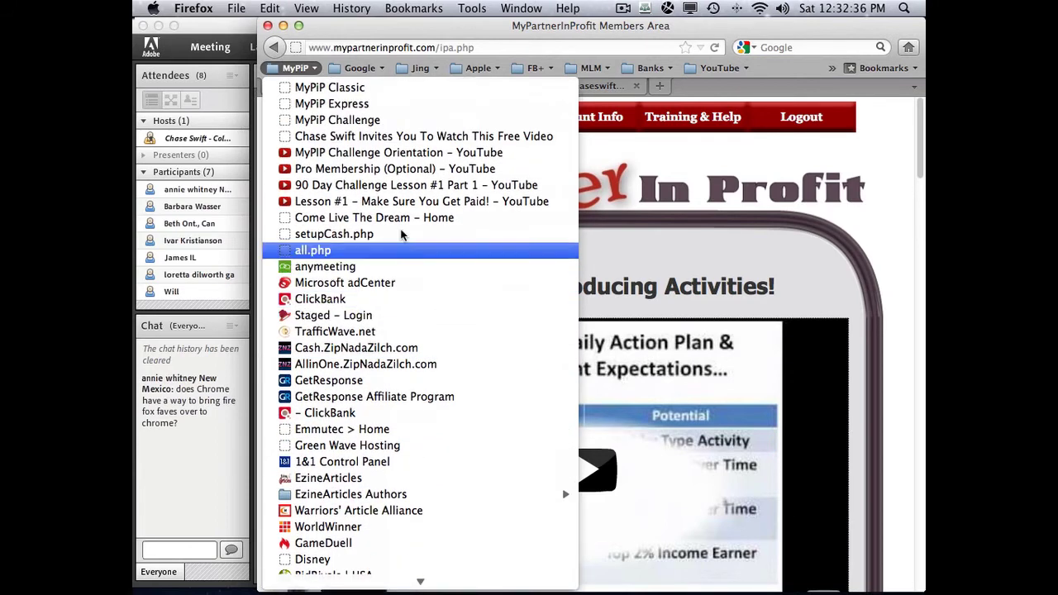
click(295, 66)
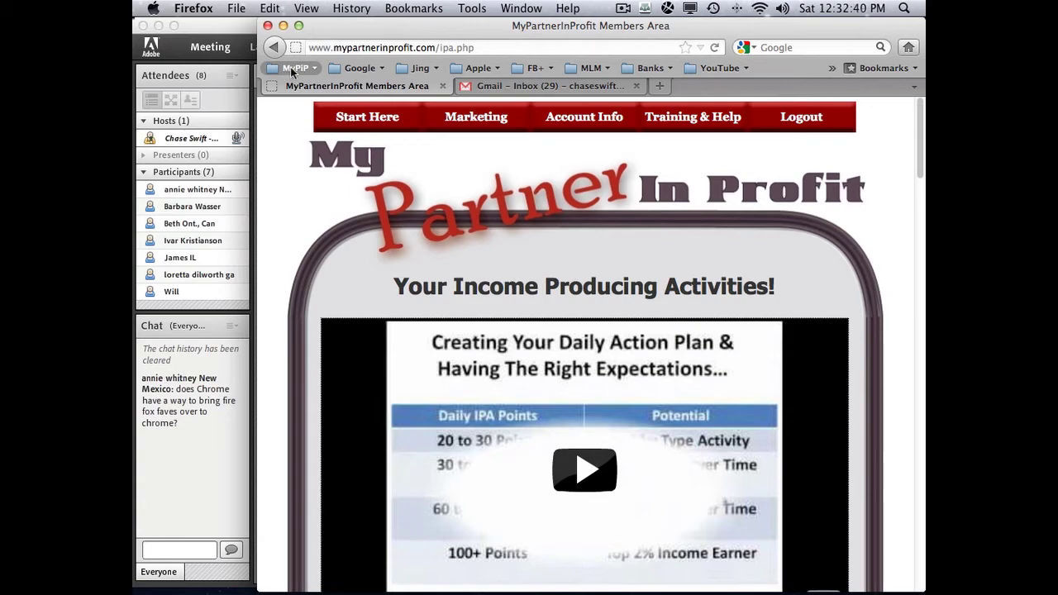
click(291, 71)
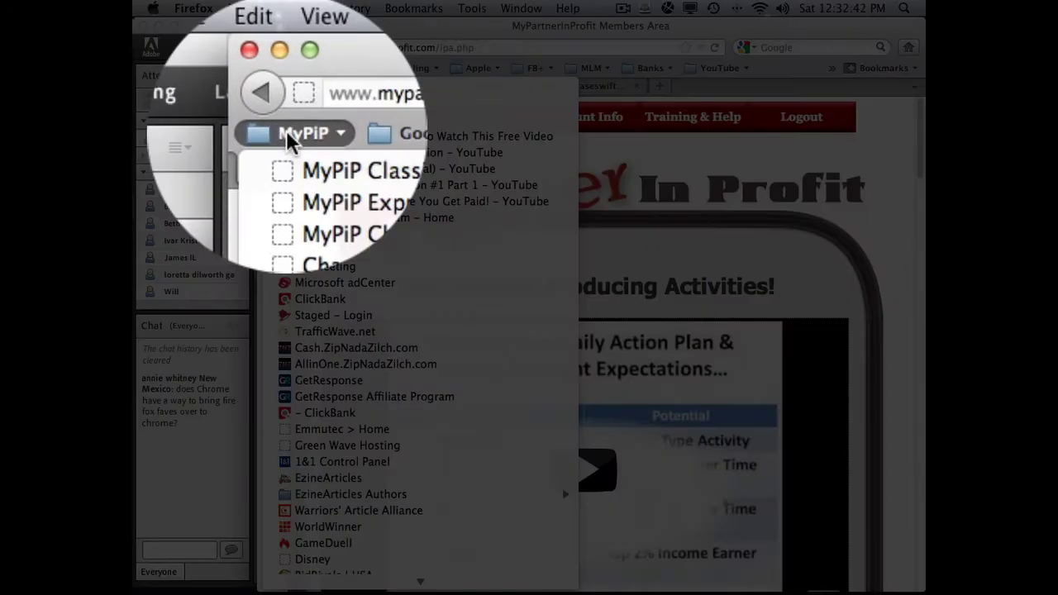
click(291, 69)
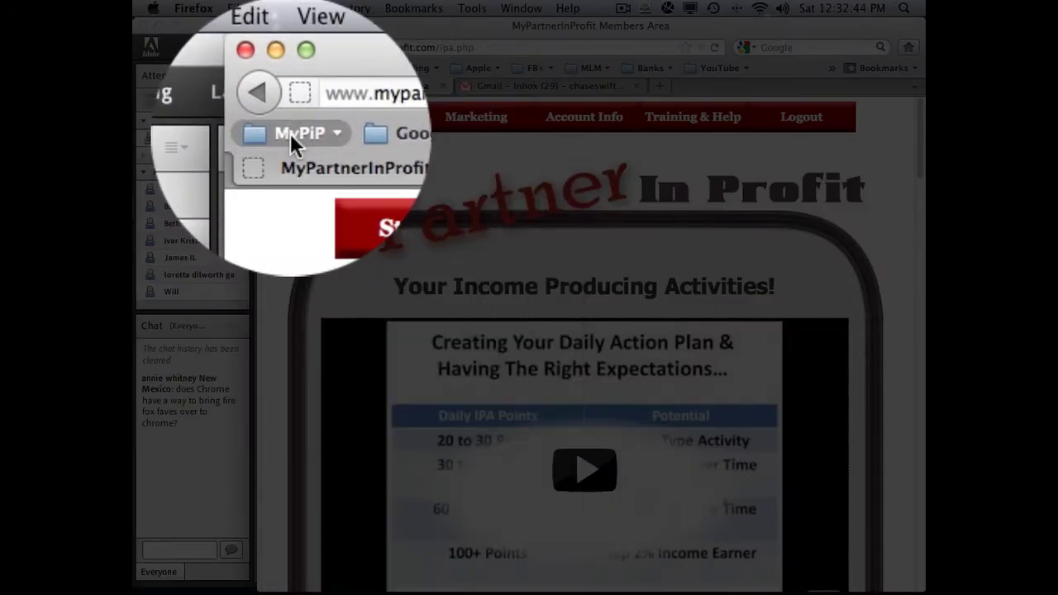
drag(290, 69, 415, 97)
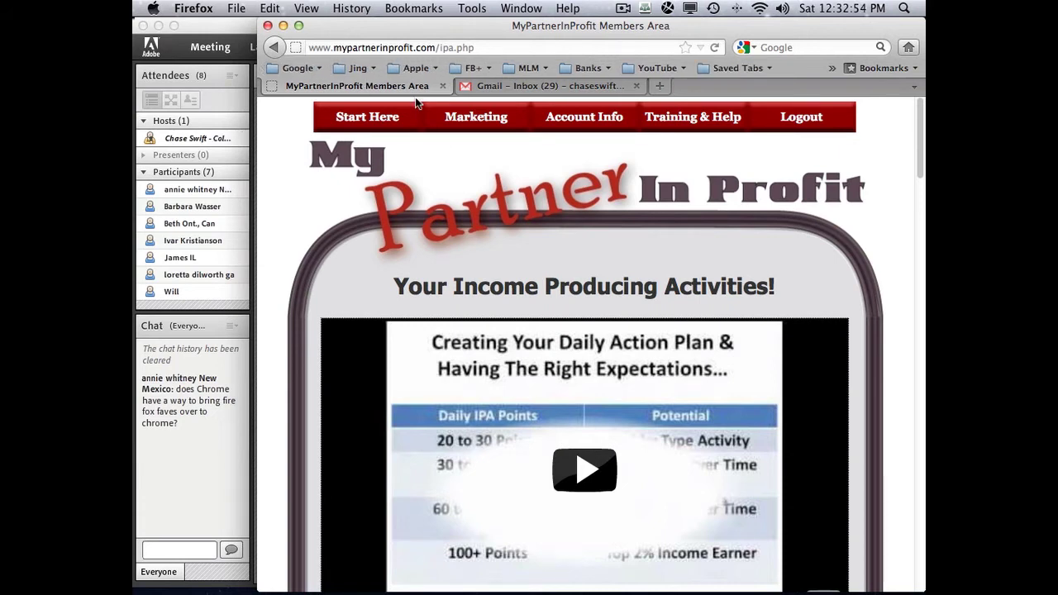
click(299, 68)
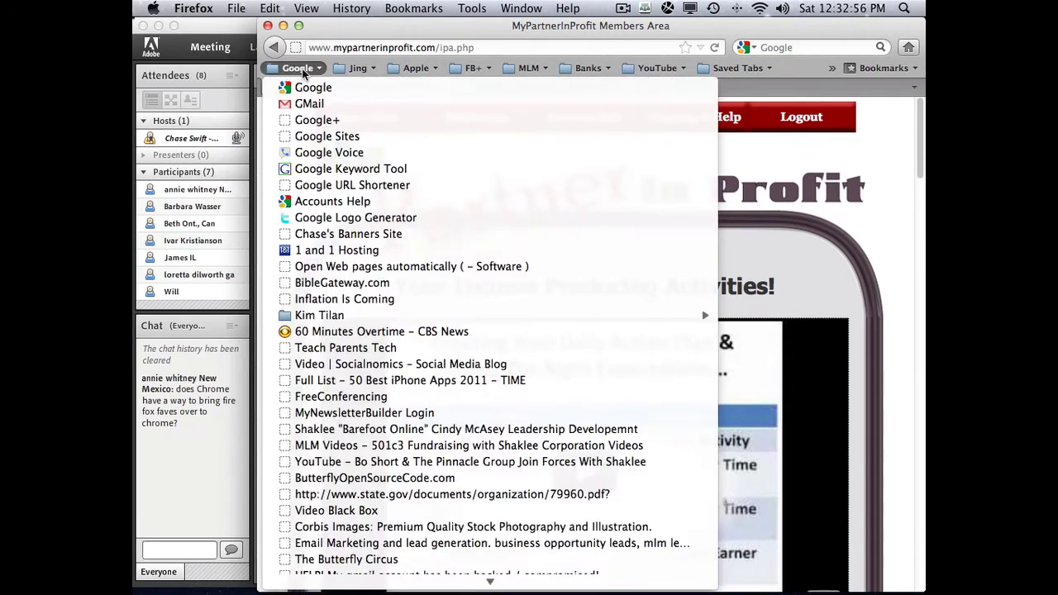
click(301, 69)
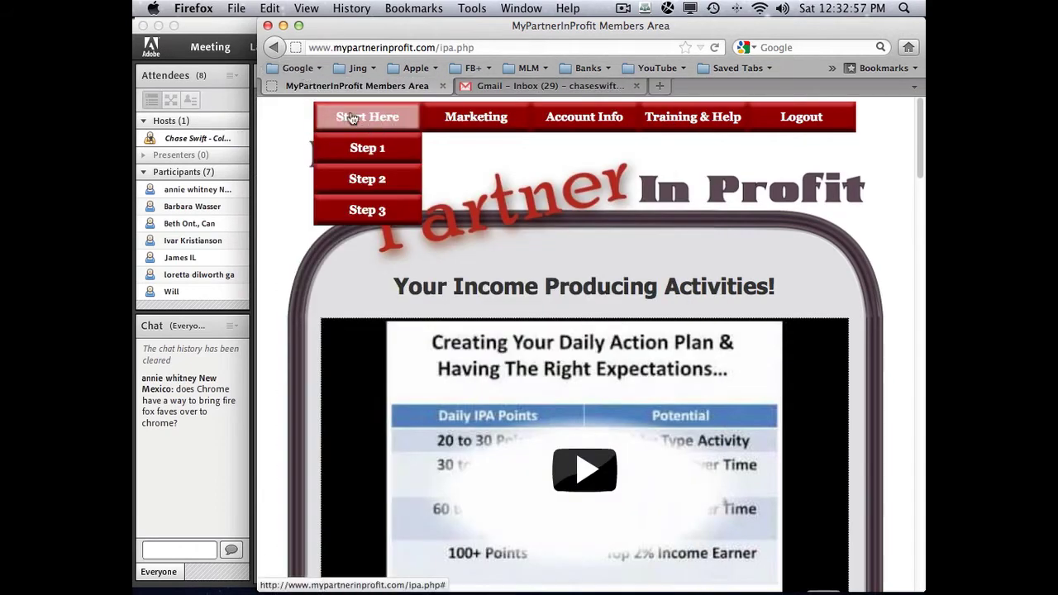
click(301, 69)
scroll(347, 273, down, 5)
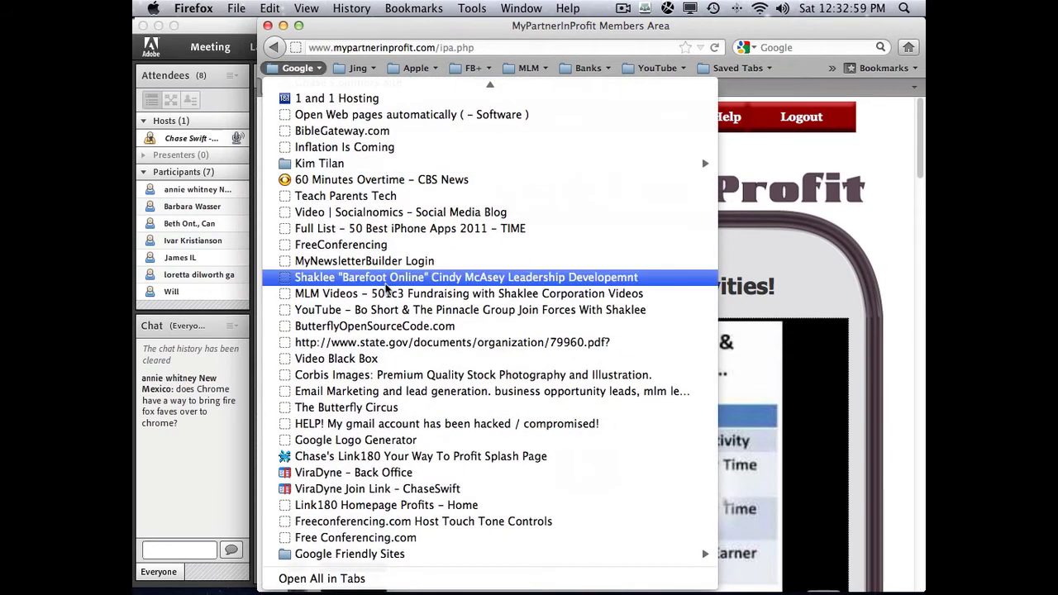
scroll(393, 315, up, 5)
scroll(393, 316, up, 2)
click(301, 69)
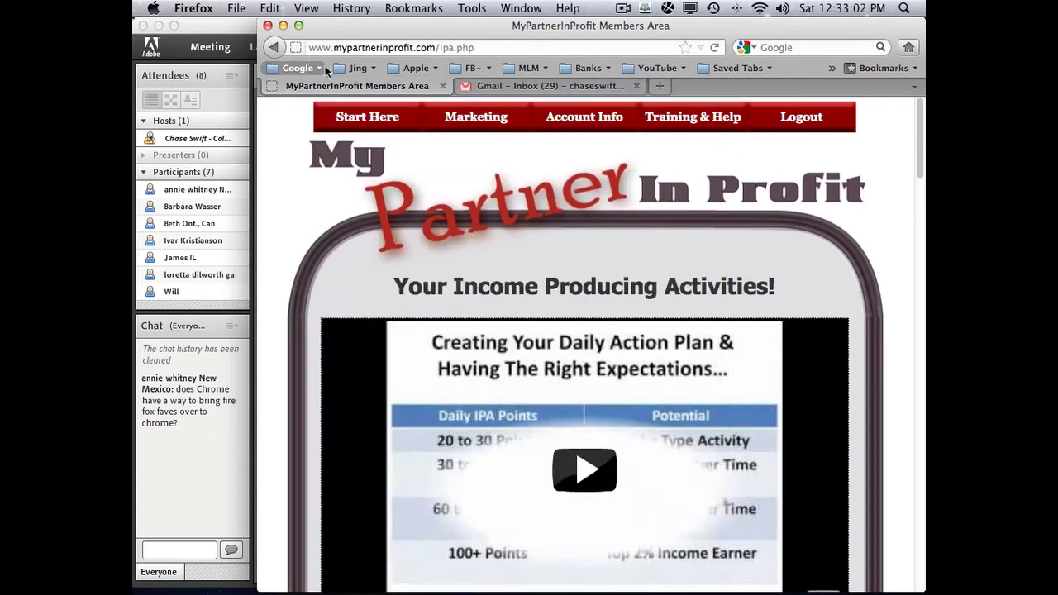
click(266, 9)
click(266, 8)
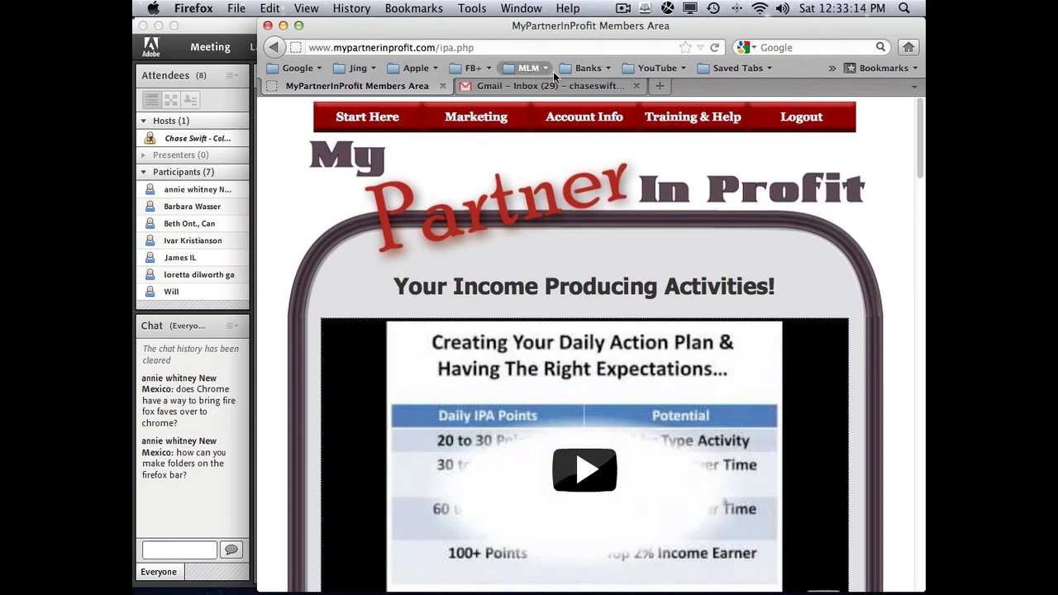
click(657, 69)
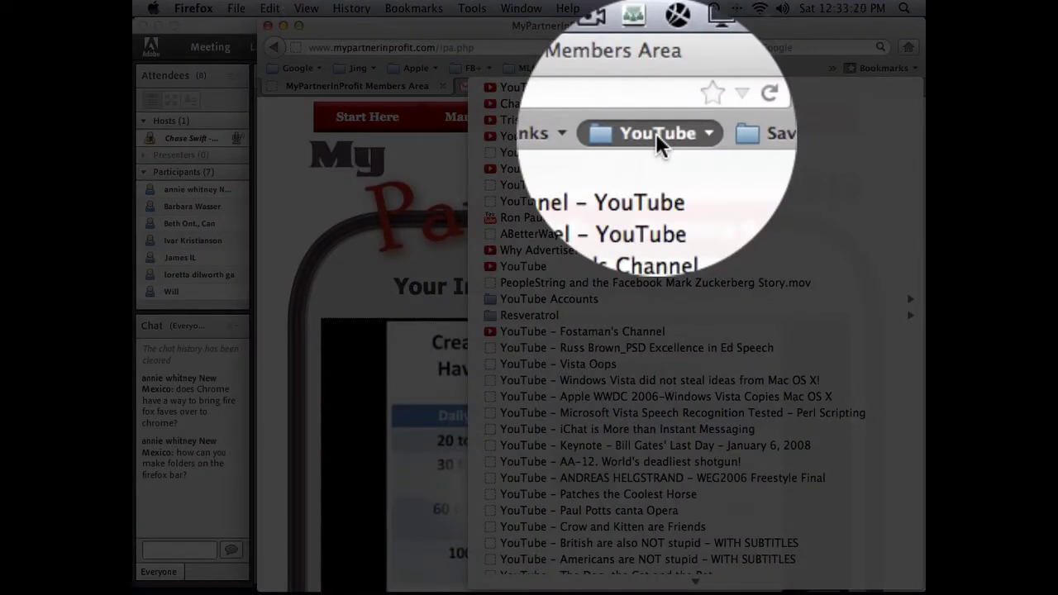
click(657, 69)
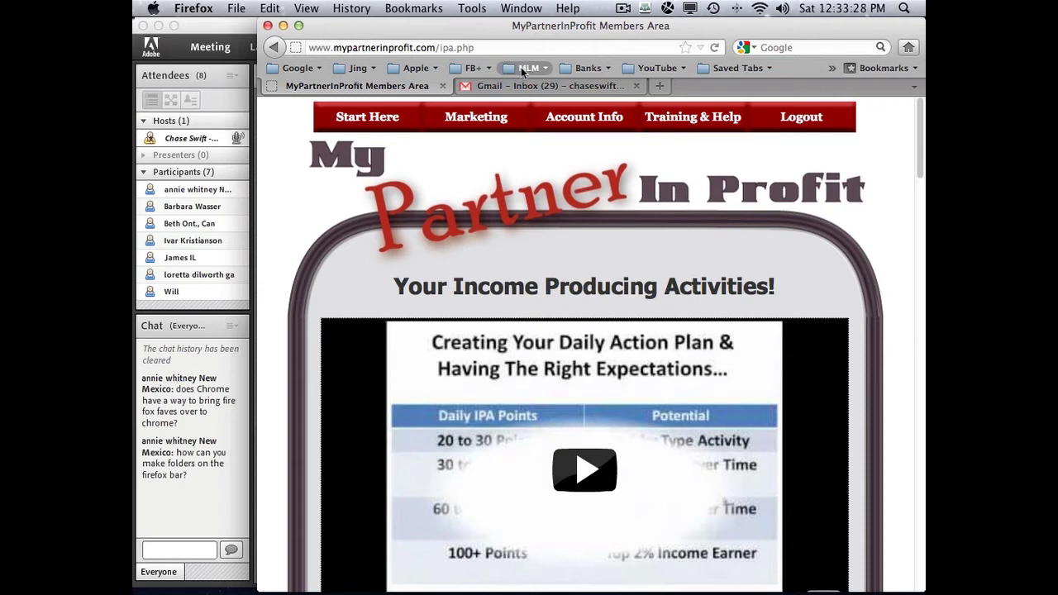
click(658, 69)
- Open the YouTube bookmark and search for 'how to use google chrome browser', fixing the typo
click(613, 88)
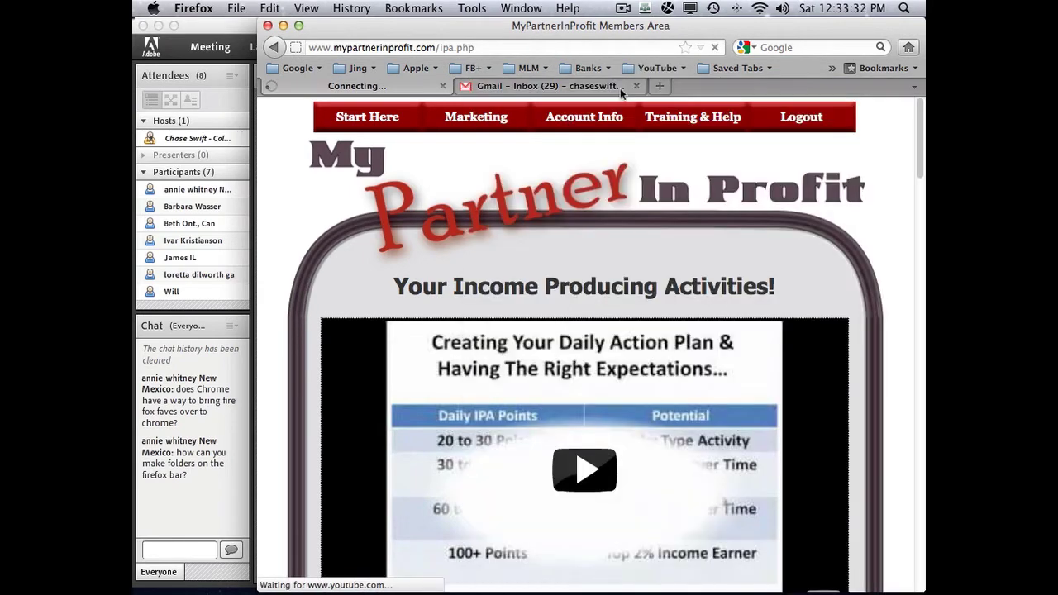
text(how to manage t)
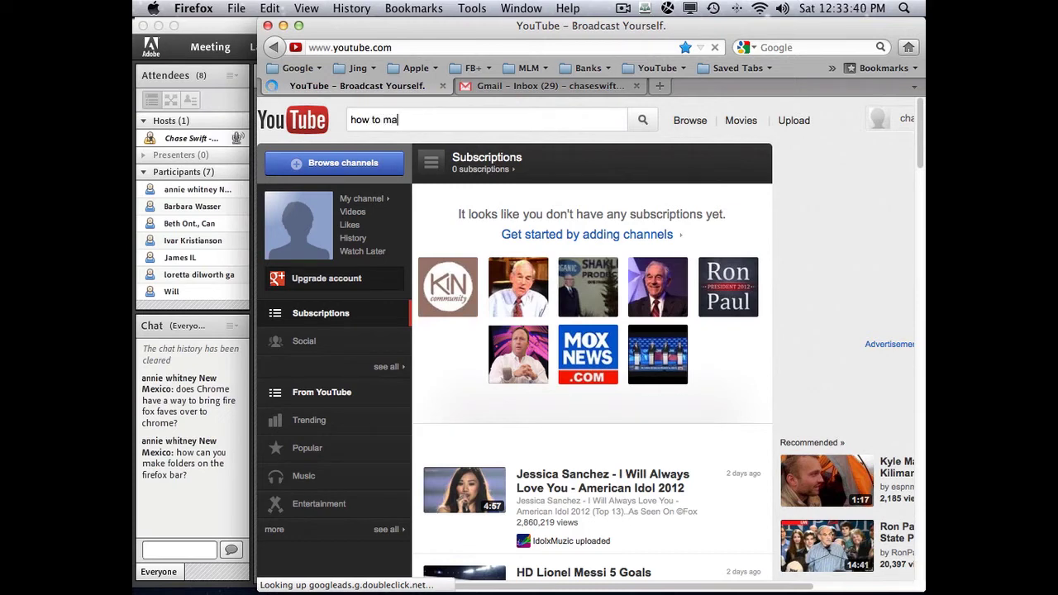
text(abs)
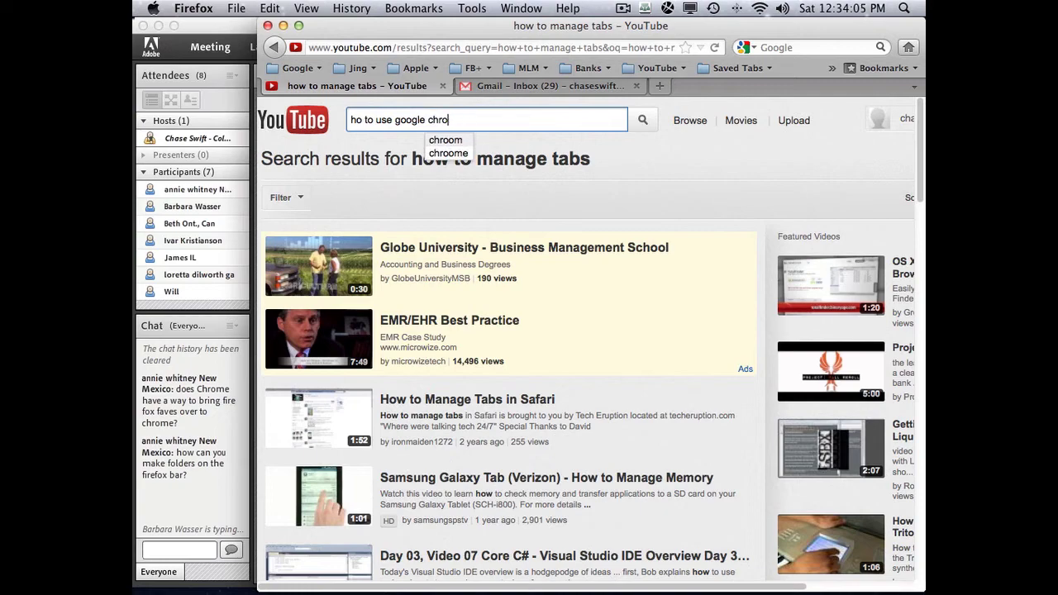
text(me)
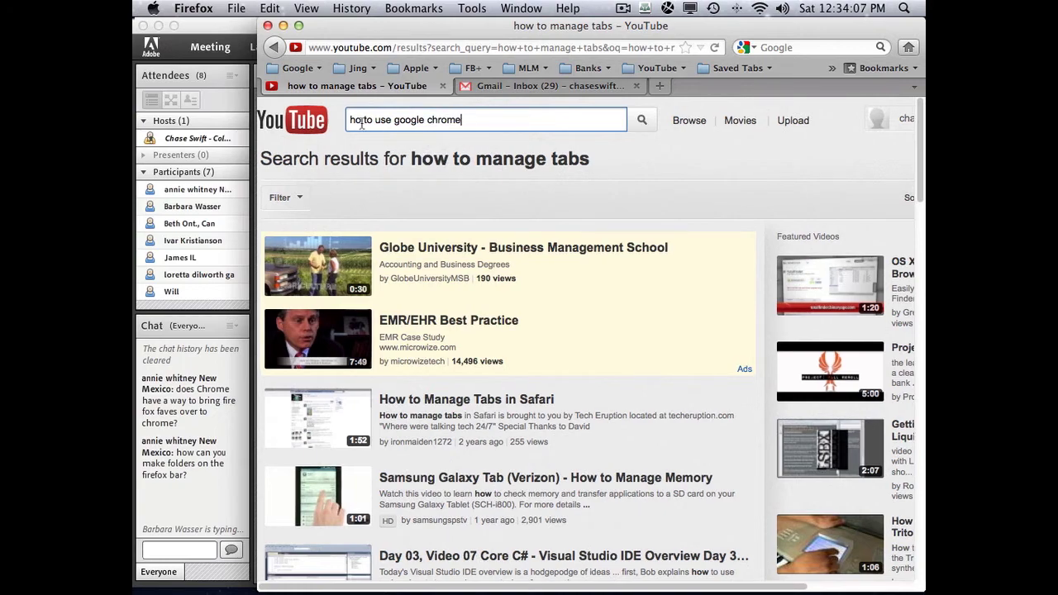
click(362, 120)
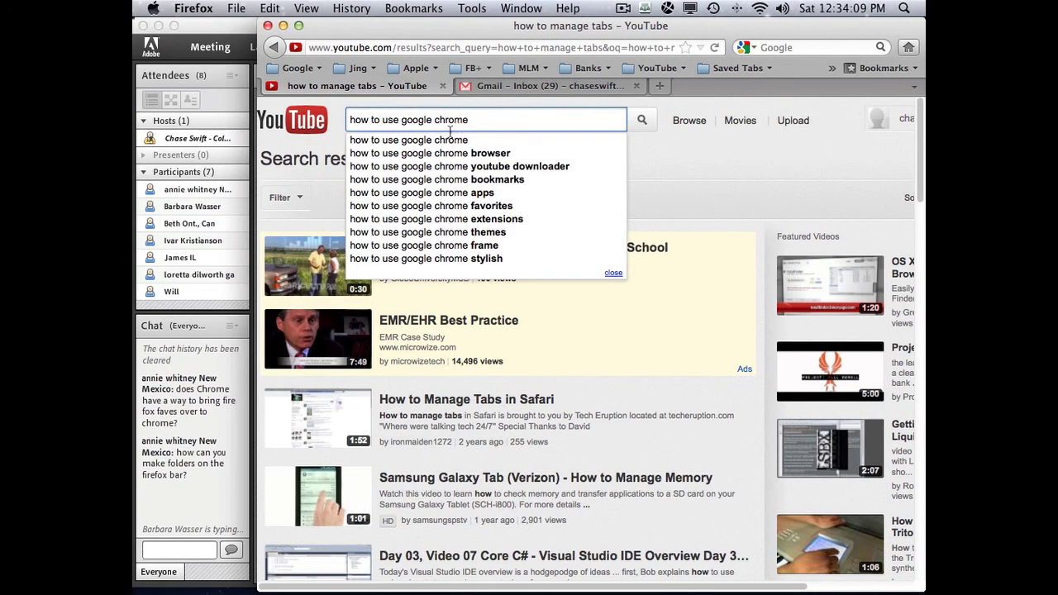
text(w)
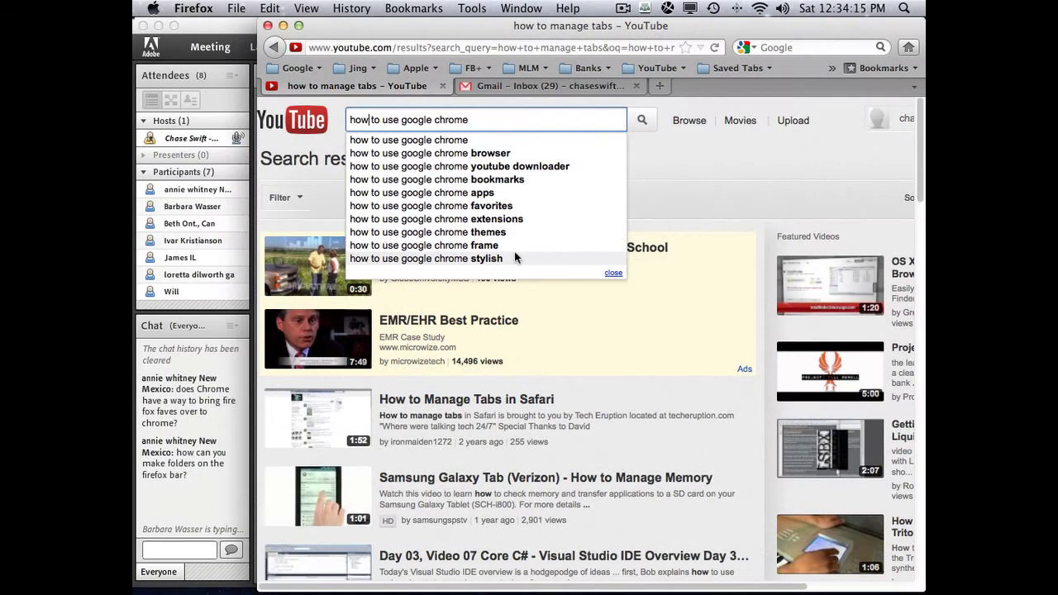
click(490, 153)
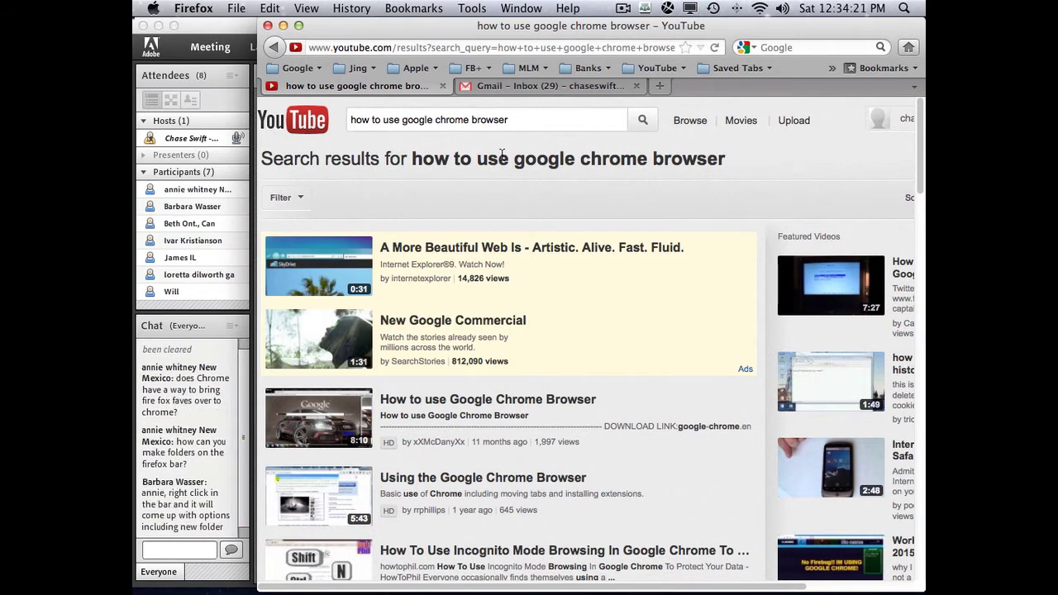
scroll(540, 278, down, 5)
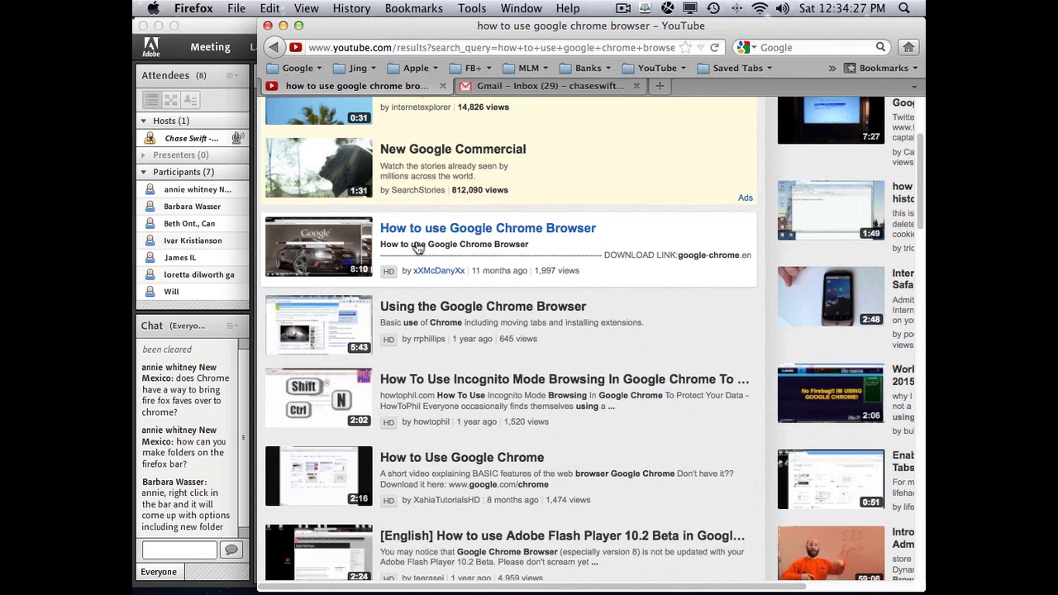
scroll(406, 253, up, 4)
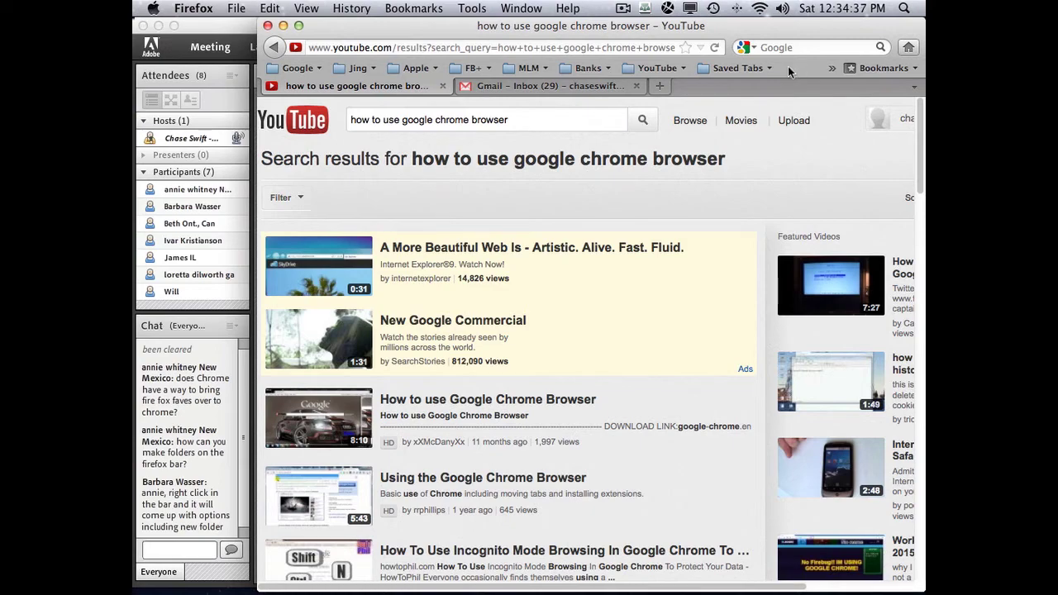
right_click(636, 73)
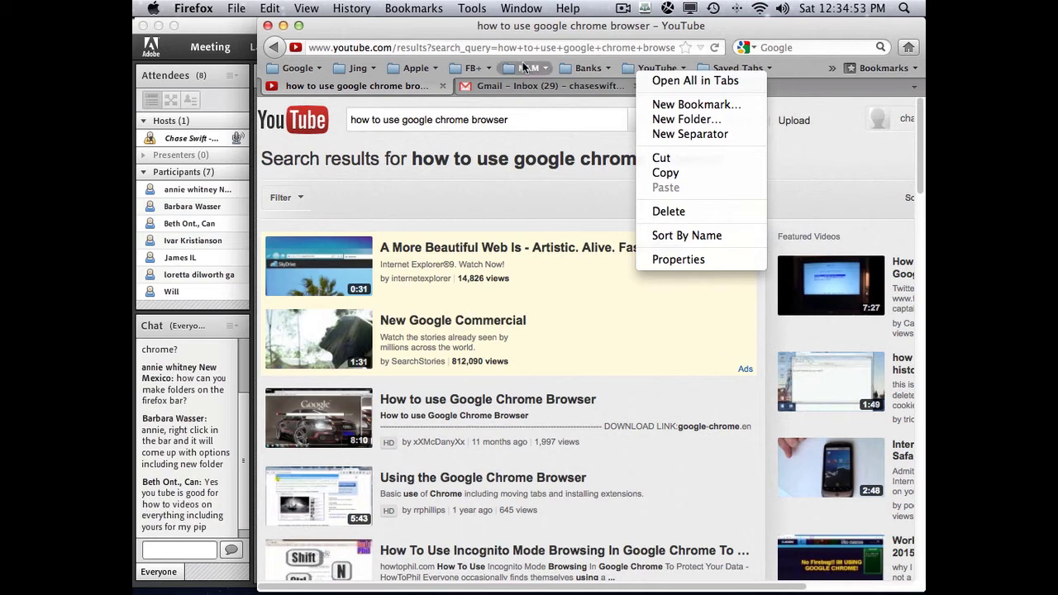
click(700, 238)
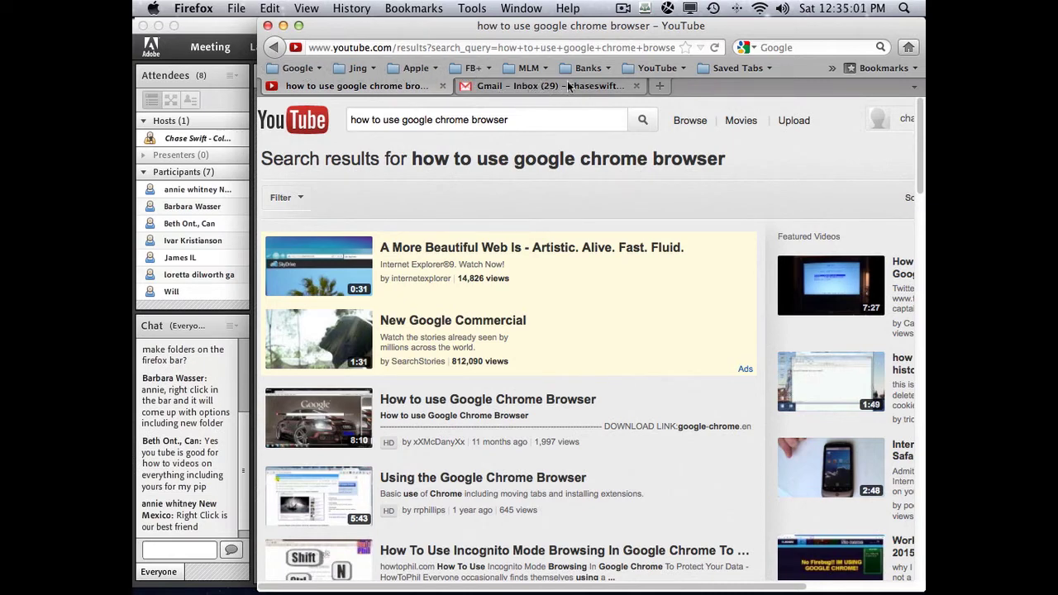
click(654, 70)
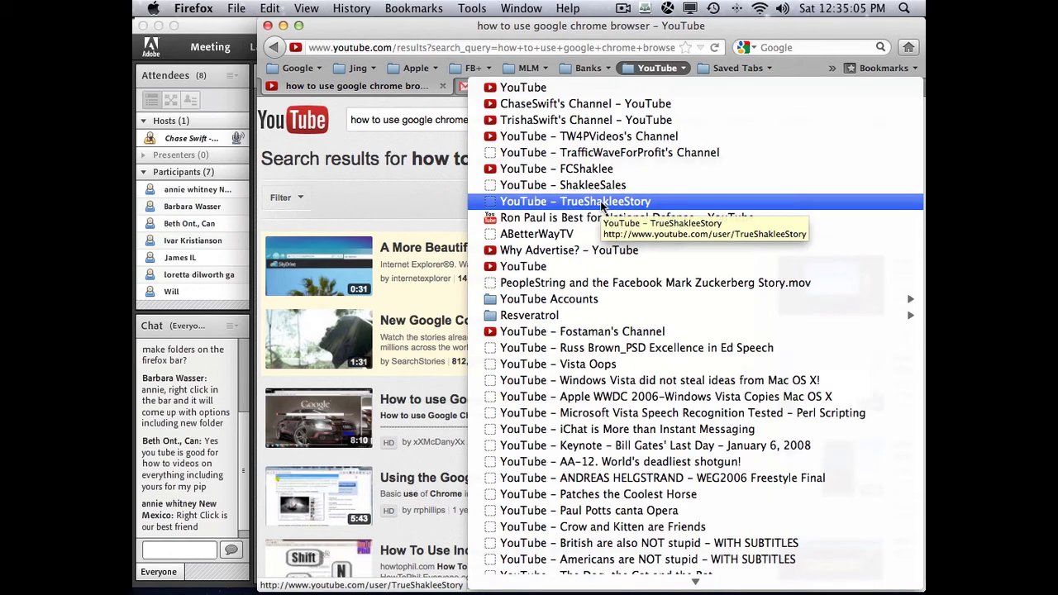
scroll(657, 459, down, 10)
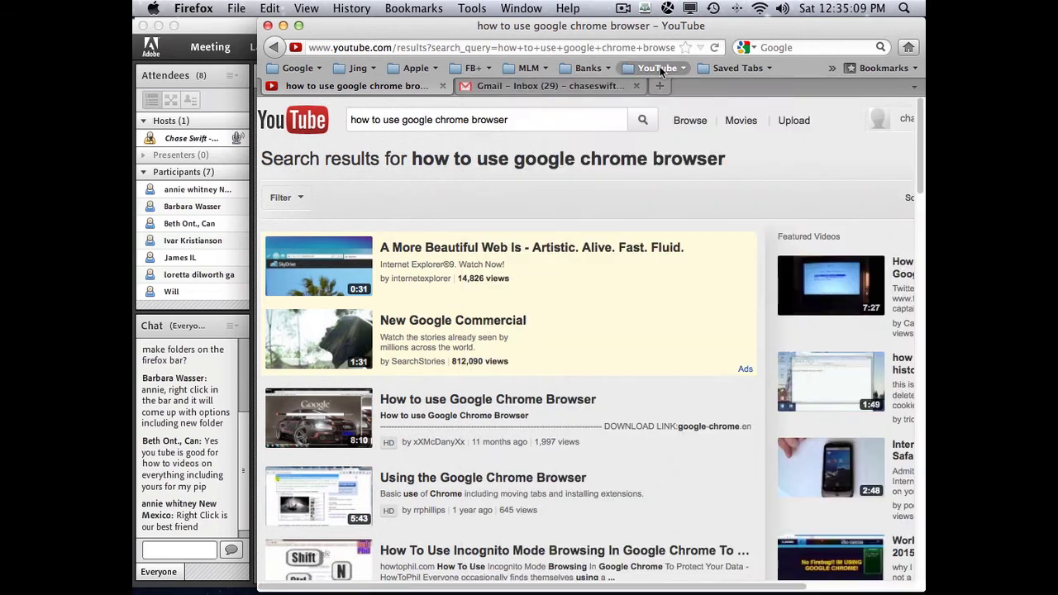
click(657, 69)
right_click(656, 71)
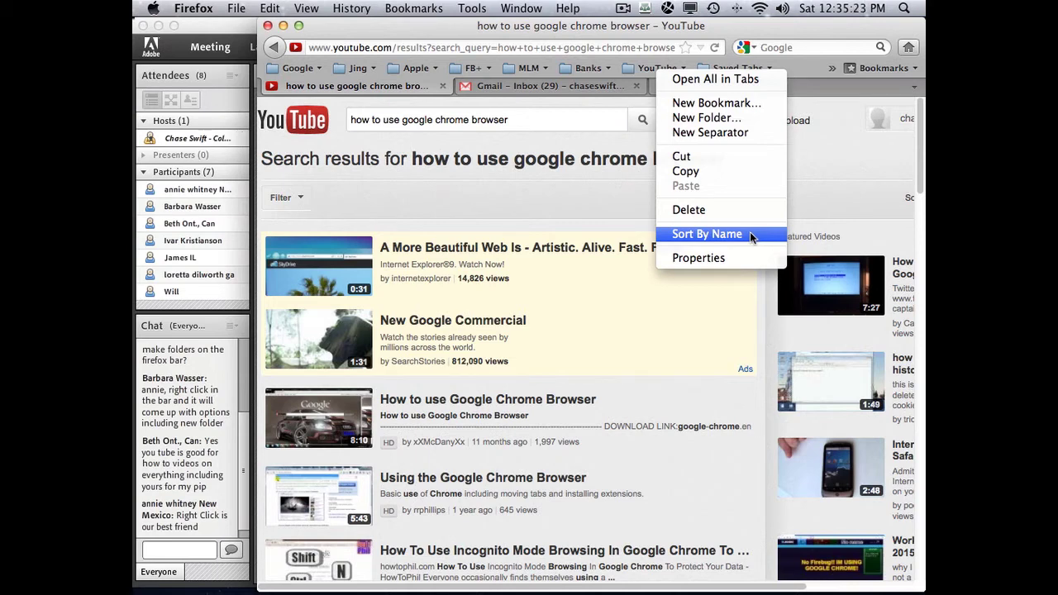
click(815, 183)
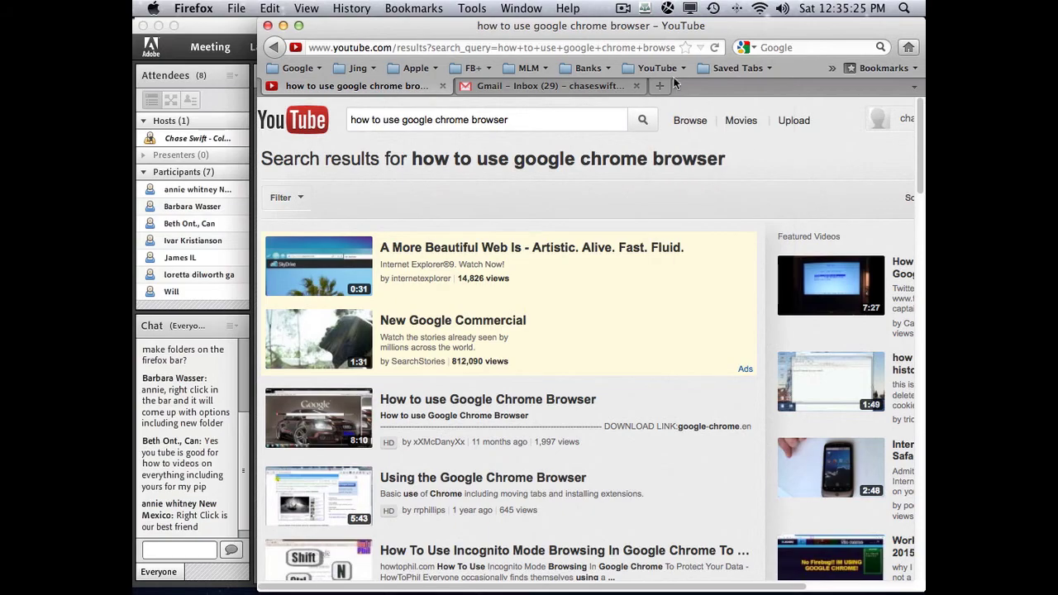
- Reorder bookmarks in the YouTube folder, moving BlastOffNetworkCash's Channel higher up
click(655, 67)
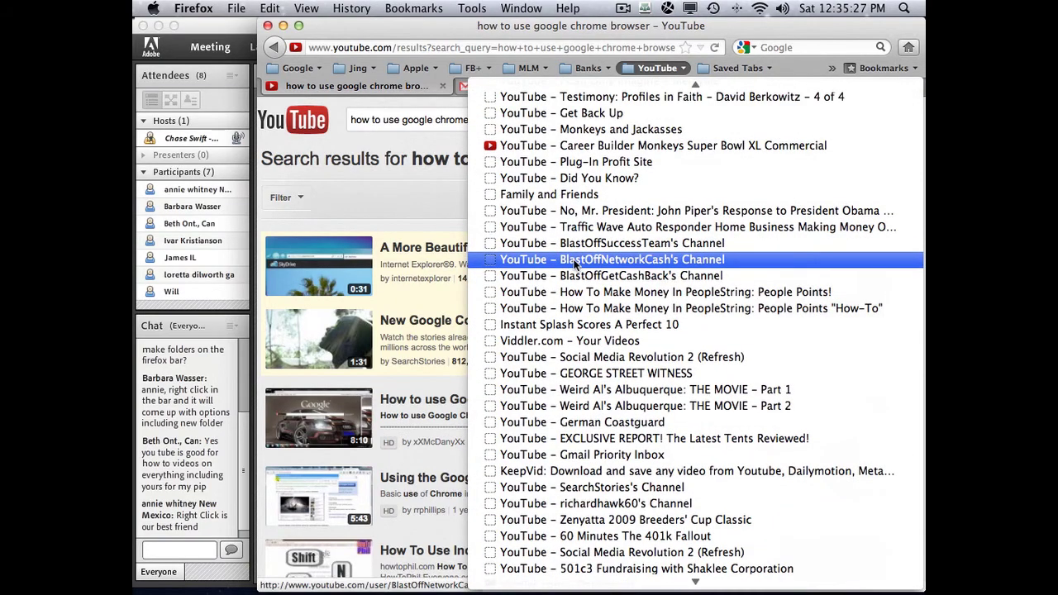
mouse_move(577, 261)
mouse_down()
mouse_move(571, 200)
mouse_move(580, 301)
mouse_move(579, 187)
mouse_move(579, 319)
mouse_move(576, 211)
mouse_move(576, 308)
mouse_move(577, 233)
mouse_move(573, 263)
mouse_up()
scroll(576, 207, up, 10)
drag(577, 103, 653, 69)
click(653, 68)
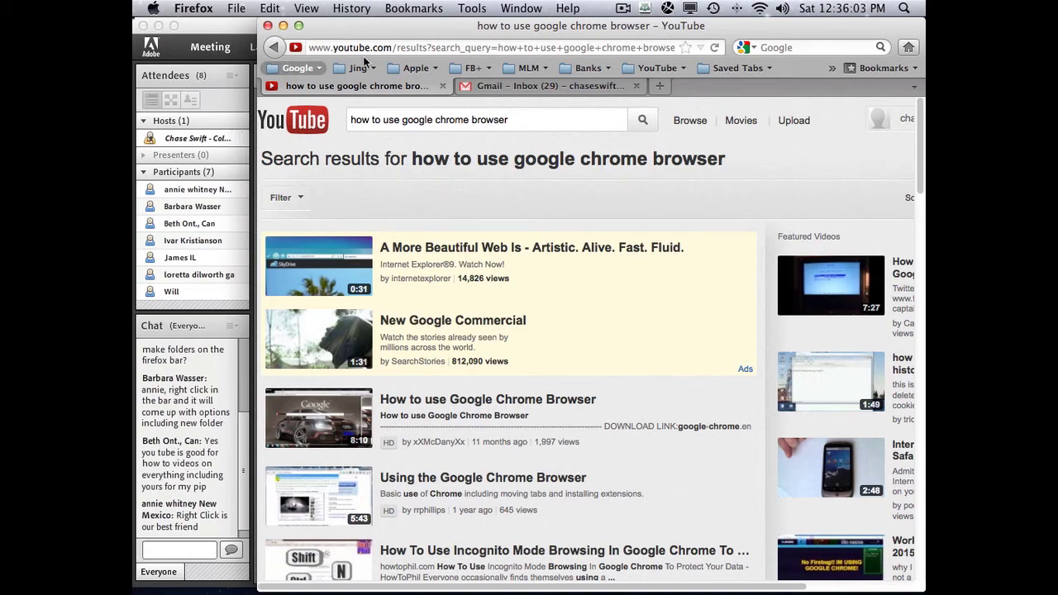
click(414, 8)
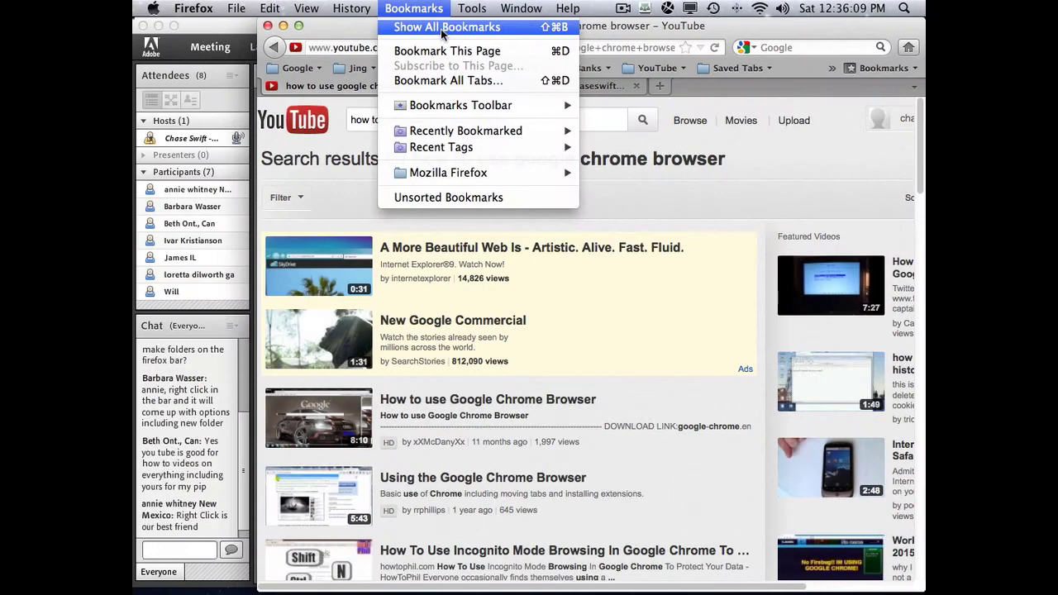
- In the Library, drag the MyPiP folder to the top of the Bookmarks Toolbar
click(445, 30)
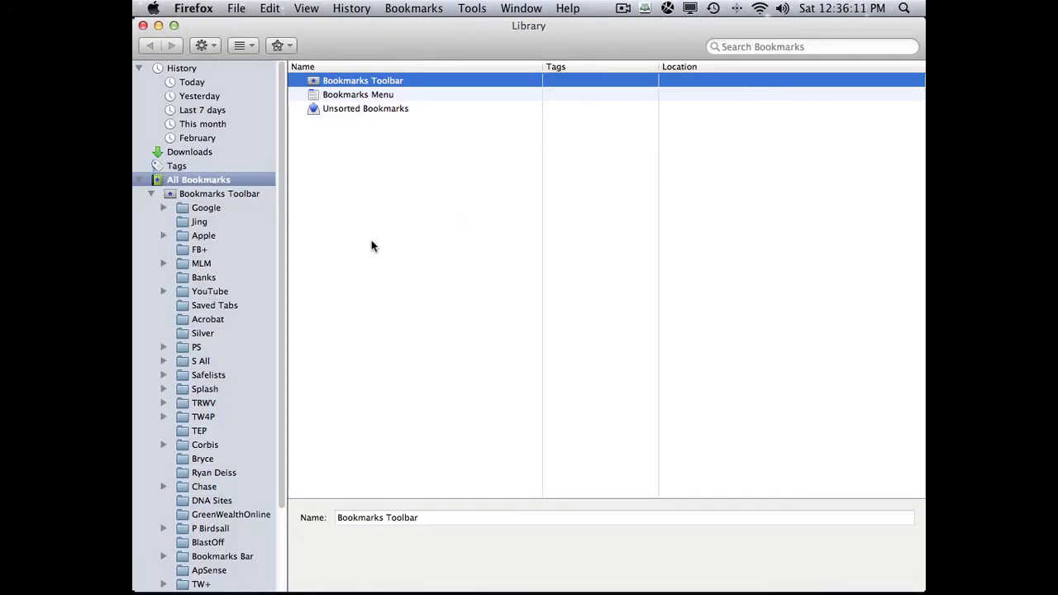
scroll(246, 248, down, 3)
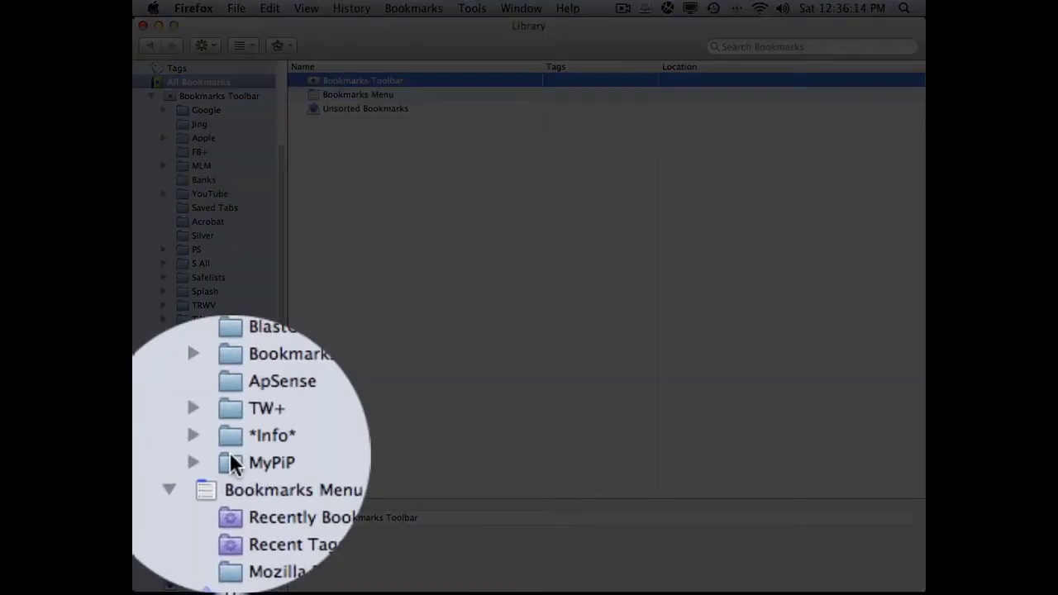
click(198, 514)
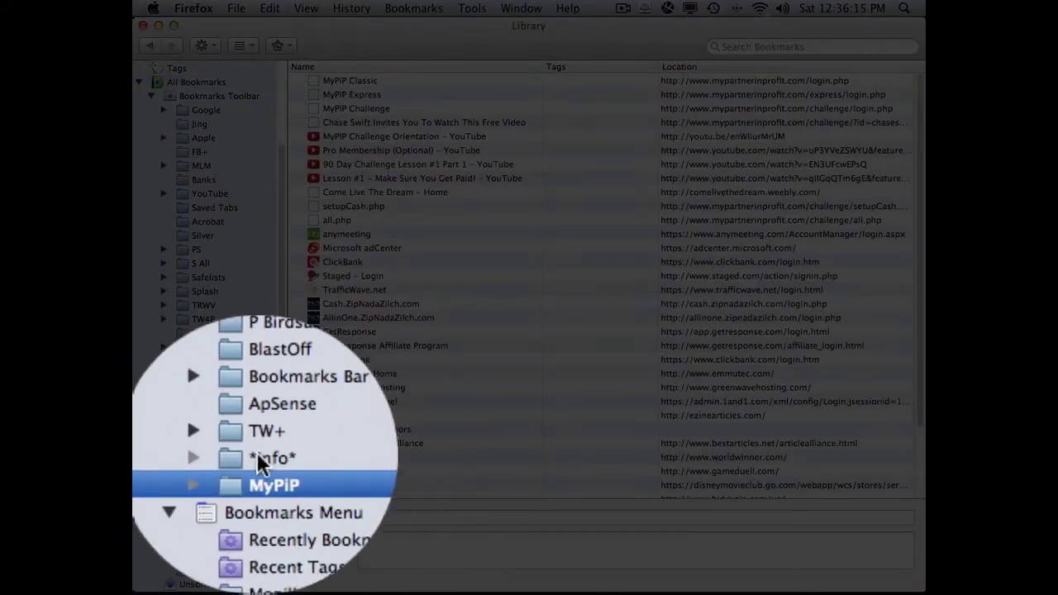
drag(185, 514, 201, 203)
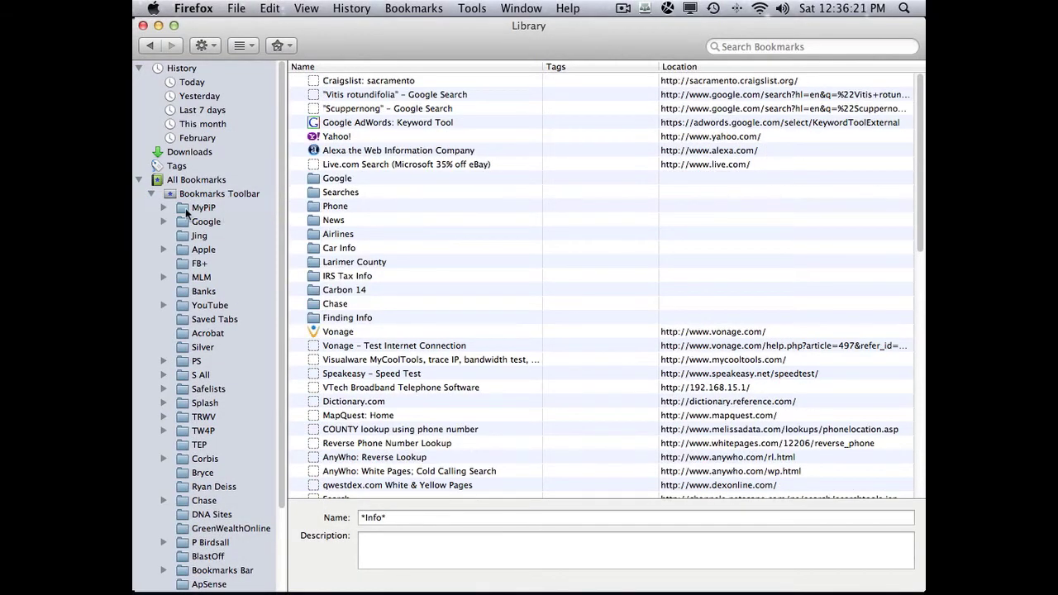
drag(211, 20, 347, 131)
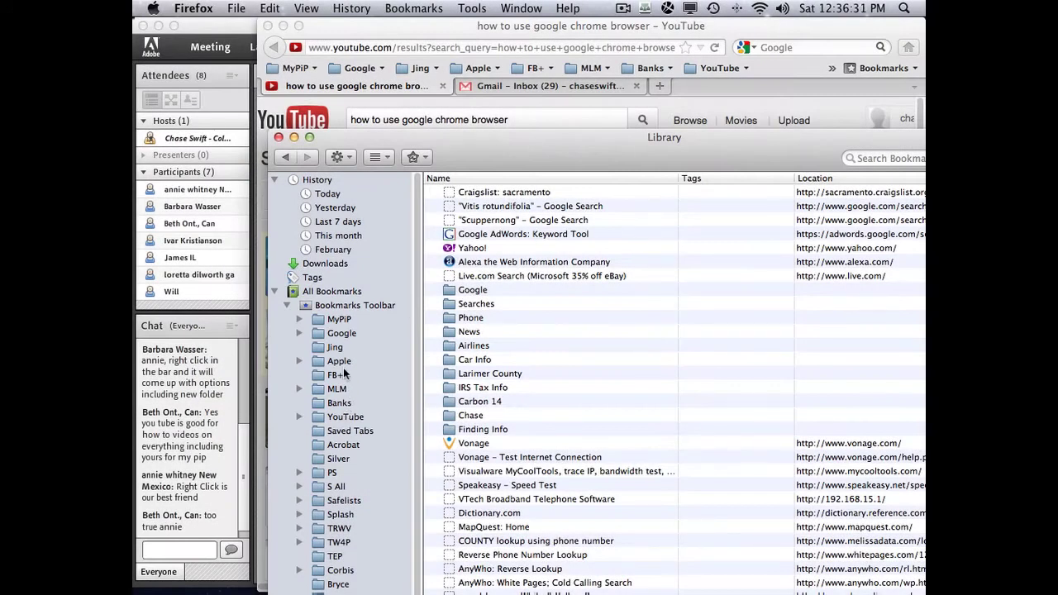
- Review the MyPiP folder's bookmarks, including MyPiP Challenge, then close the Library
scroll(343, 372, down, 1)
scroll(343, 372, up, 1)
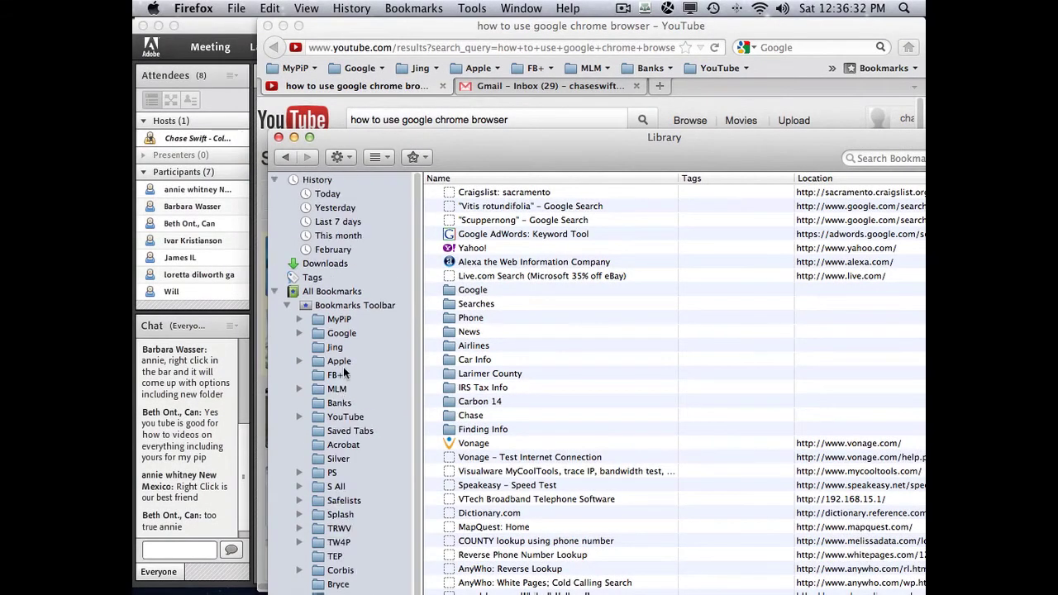
click(339, 322)
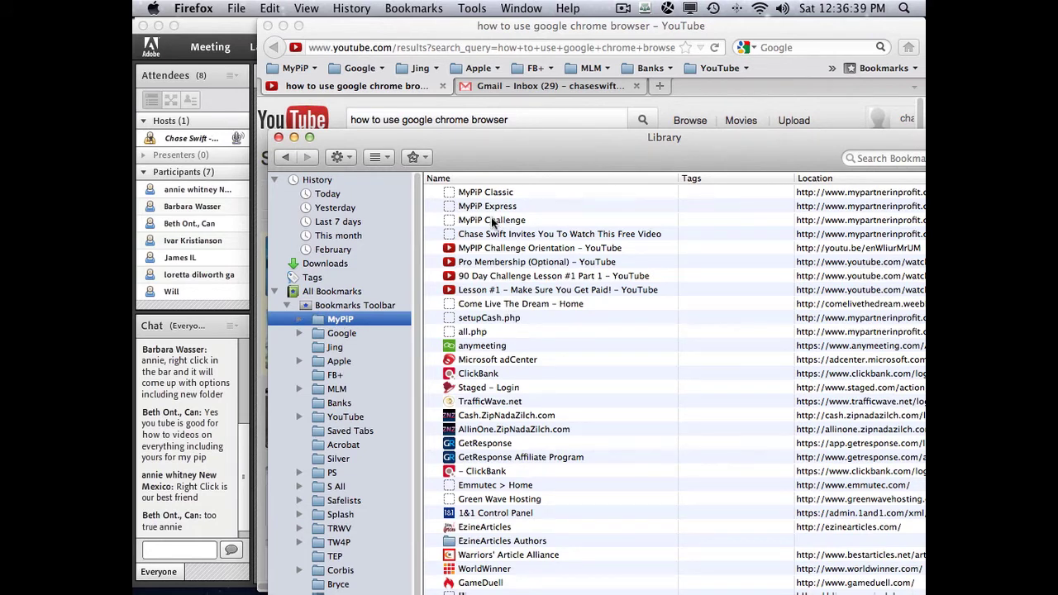
mouse_move(494, 219)
mouse_down()
mouse_move(492, 195)
mouse_move(493, 234)
mouse_move(488, 217)
mouse_up()
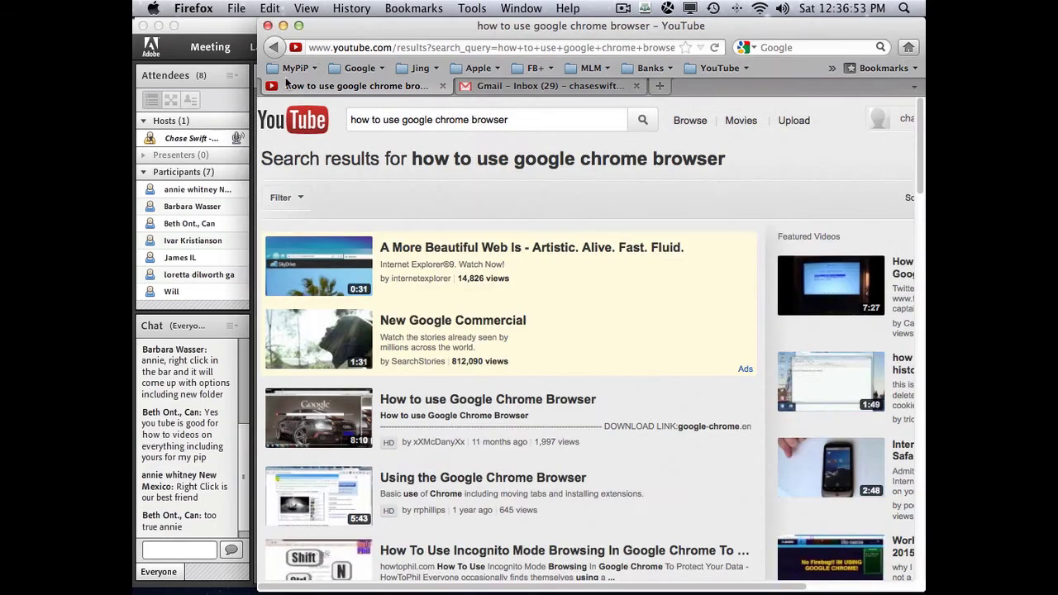
click(279, 138)
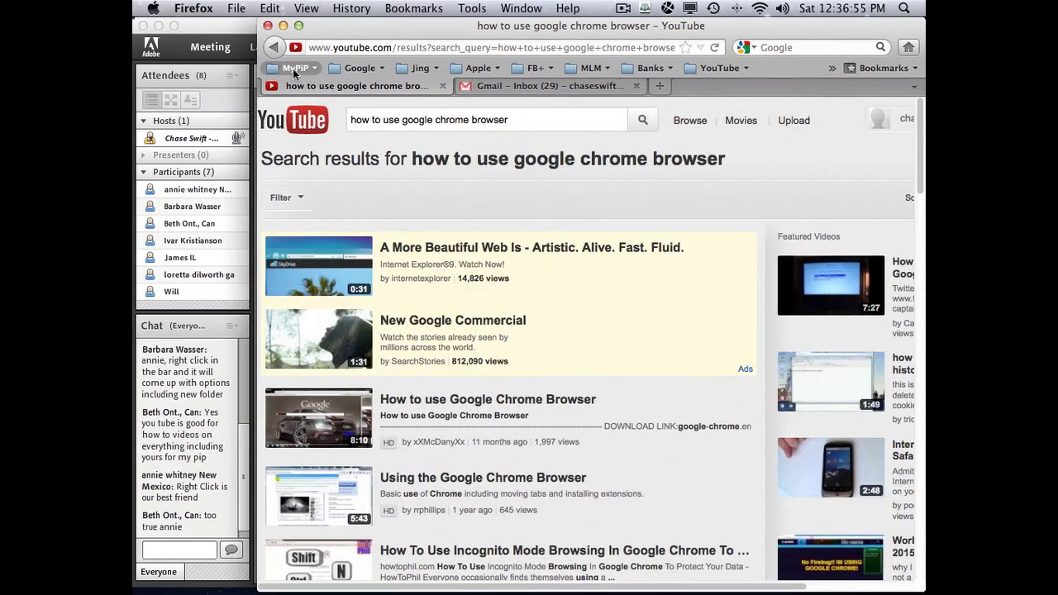
- Open the ClickBank login page, then the GetResponse login page, from the MyPiP folder
click(295, 69)
click(294, 70)
click(300, 70)
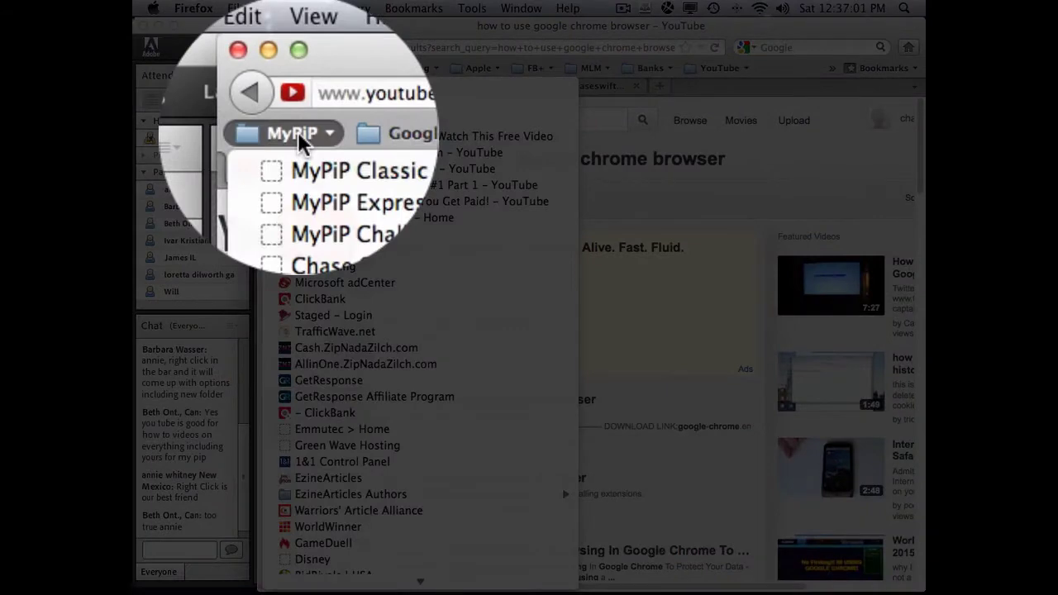
click(321, 298)
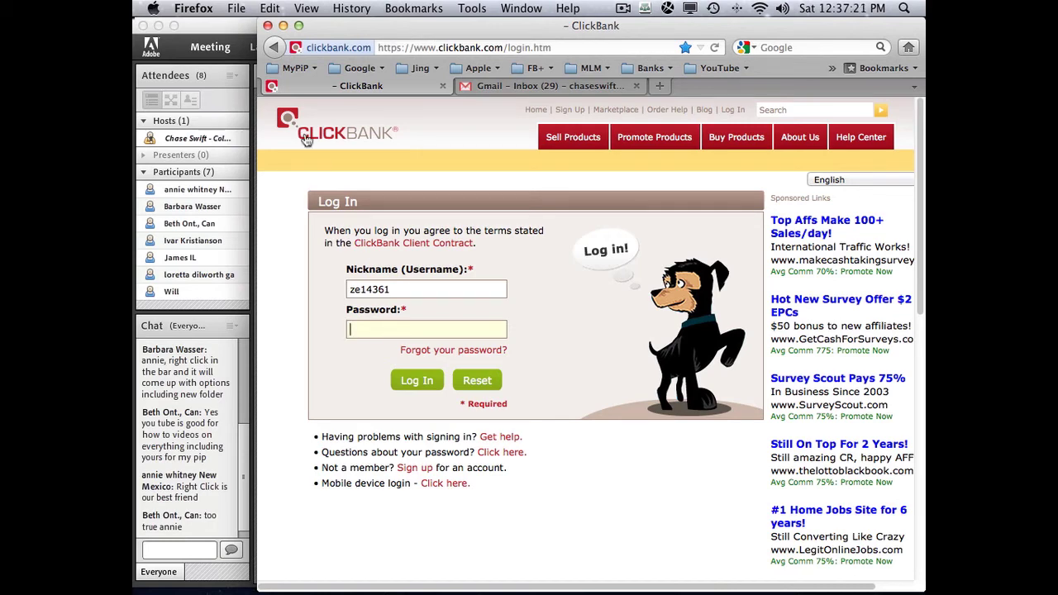
click(292, 69)
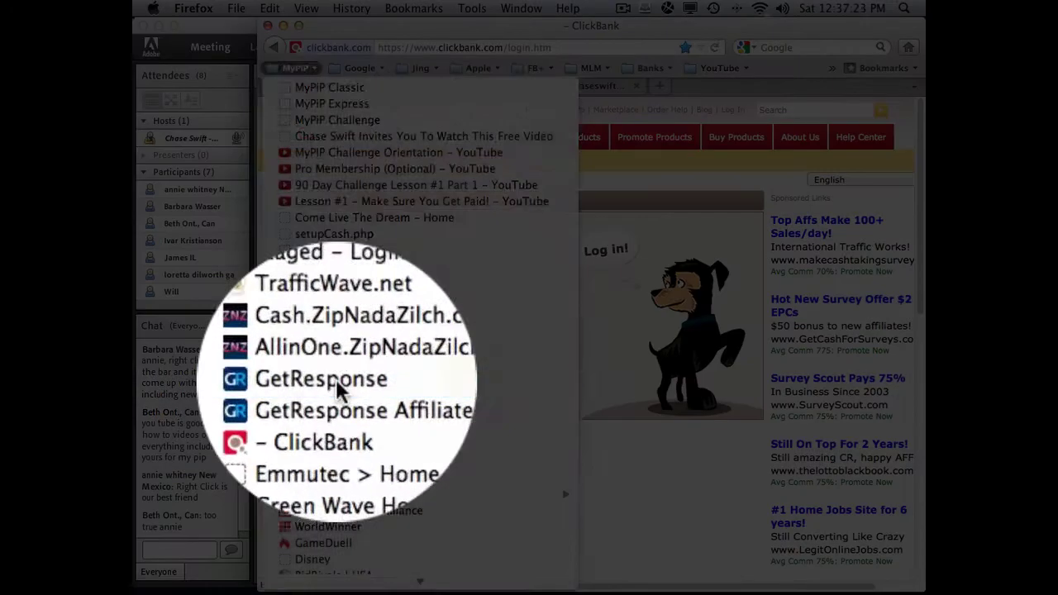
click(338, 383)
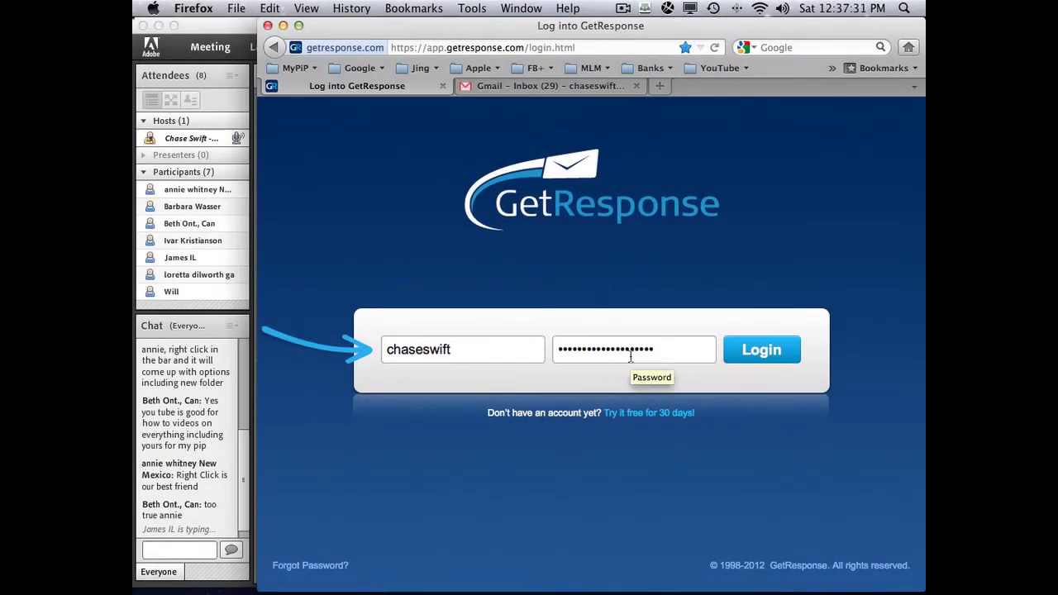
- Log in to GetResponse, close the Refer a friend popup, widen the window, and log out
click(757, 354)
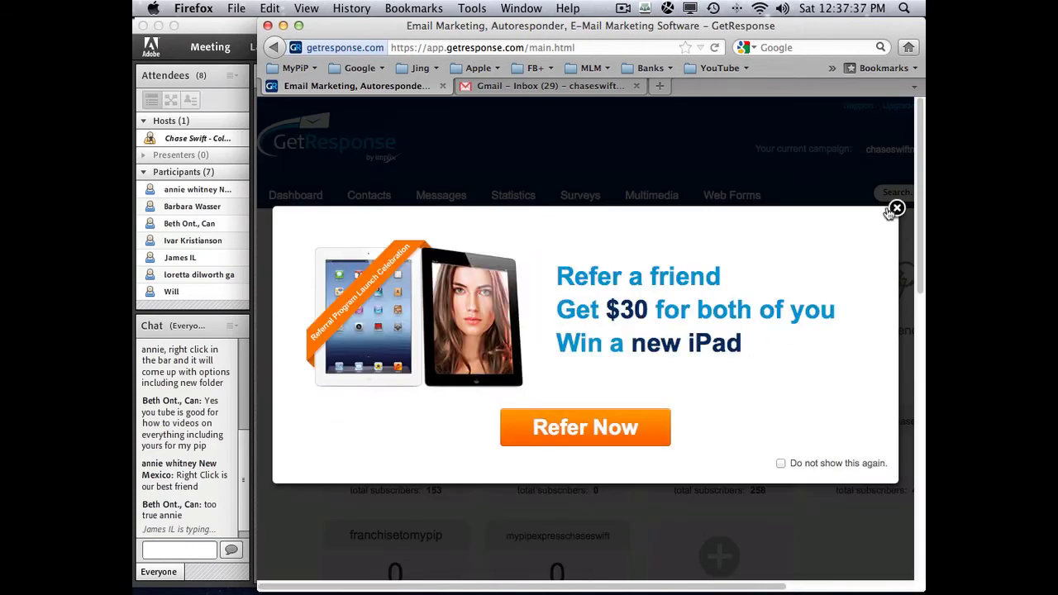
click(896, 209)
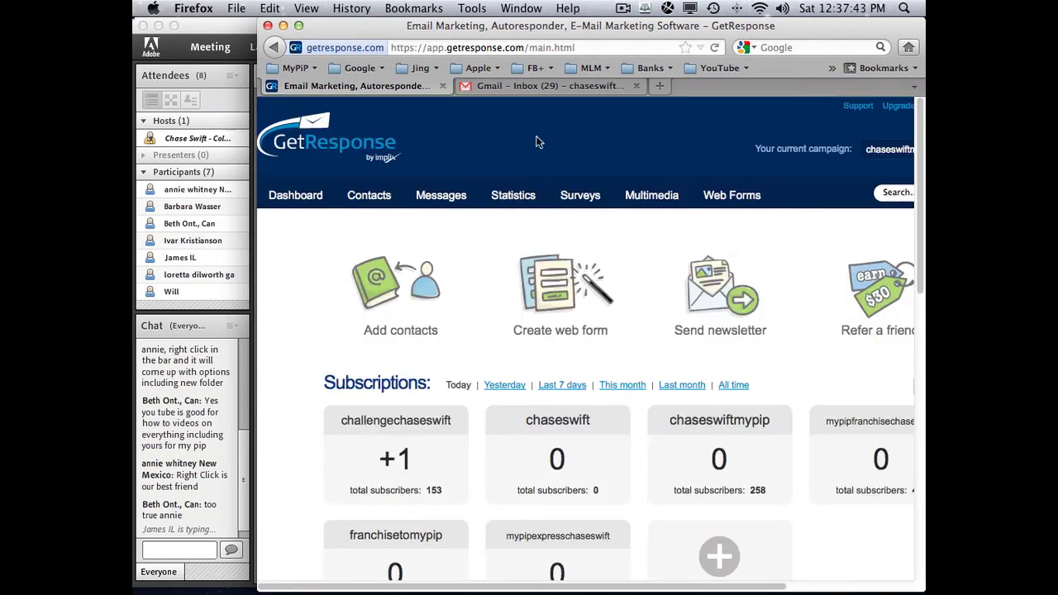
drag(254, 177, 136, 177)
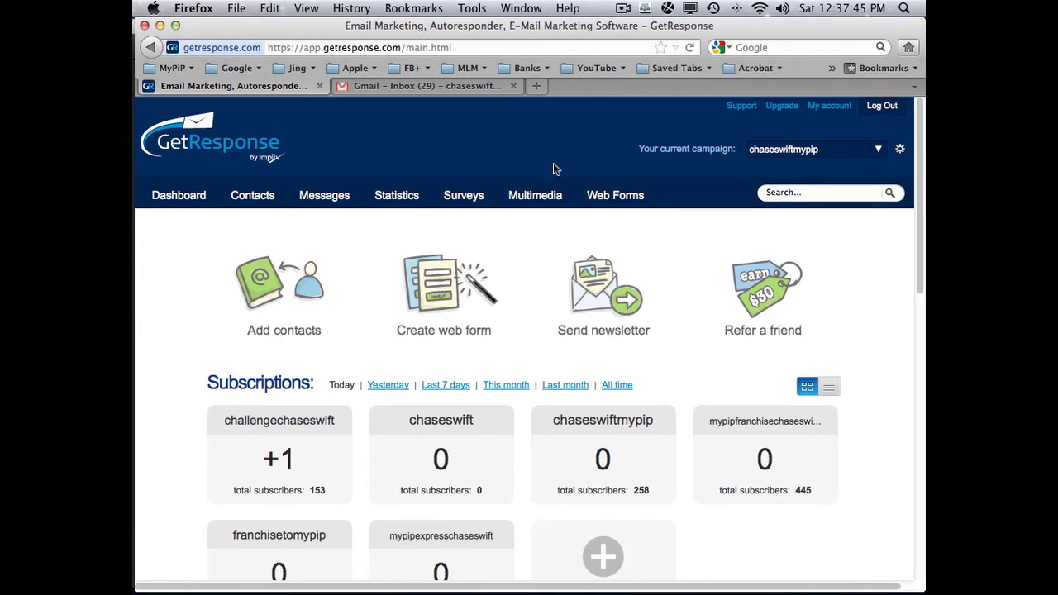
click(878, 110)
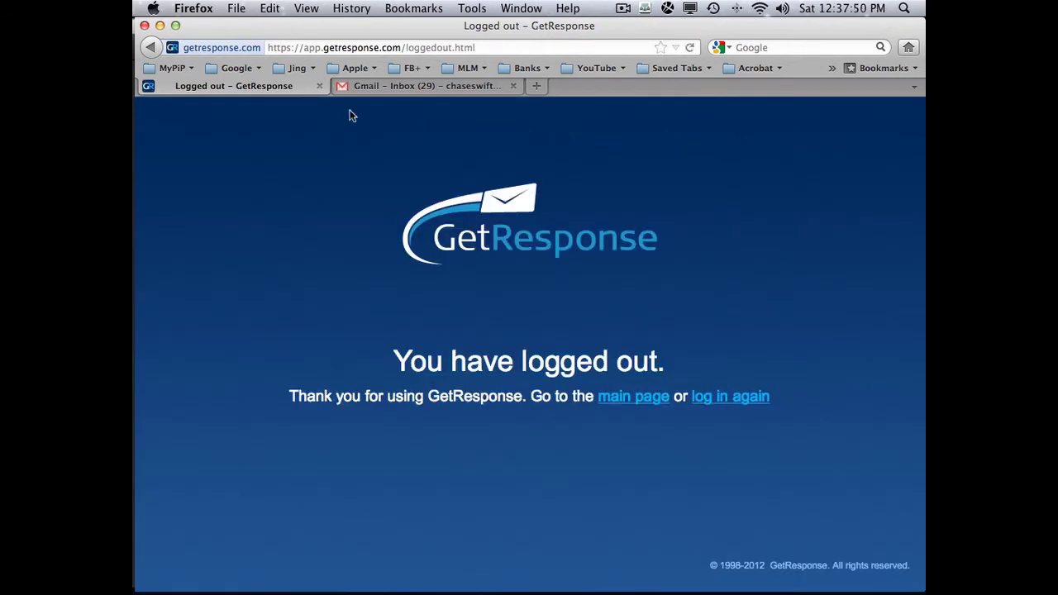
click(174, 69)
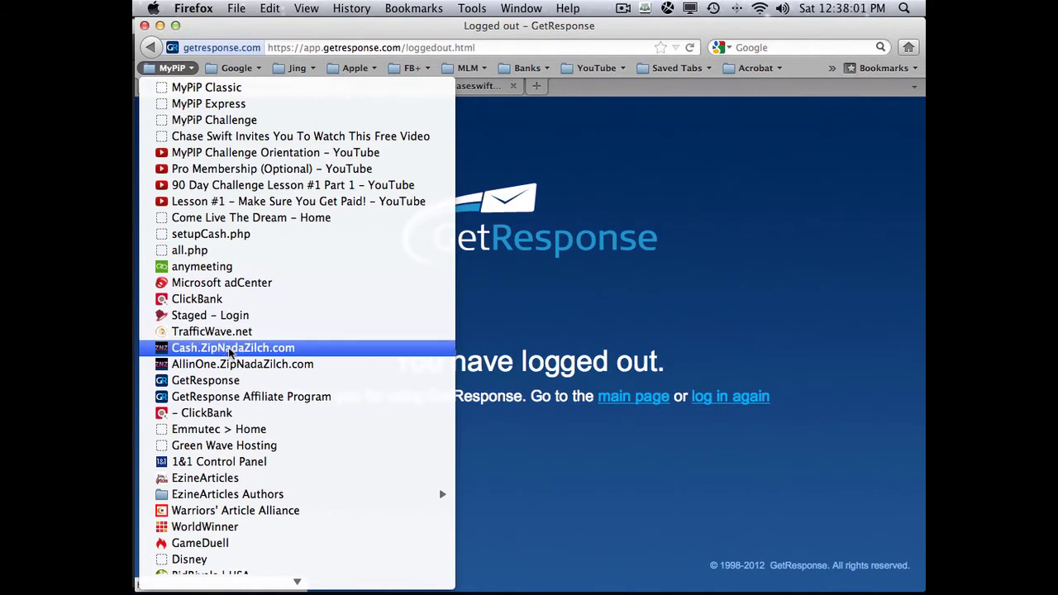
- Open Cash.ZipNadaZilch.com from MyPiP, log in to view account status, then log out
click(225, 348)
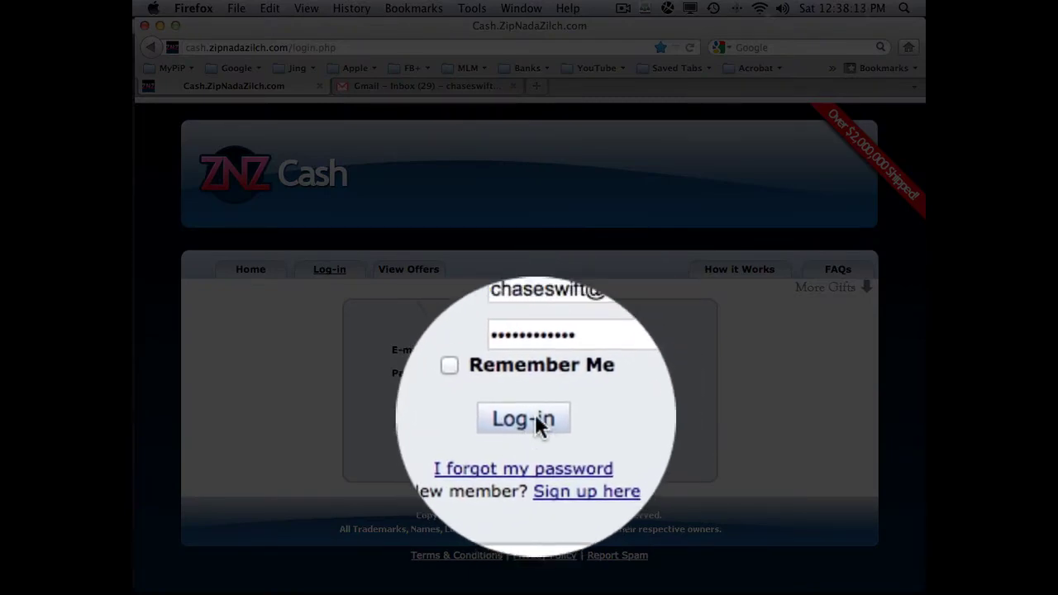
click(539, 420)
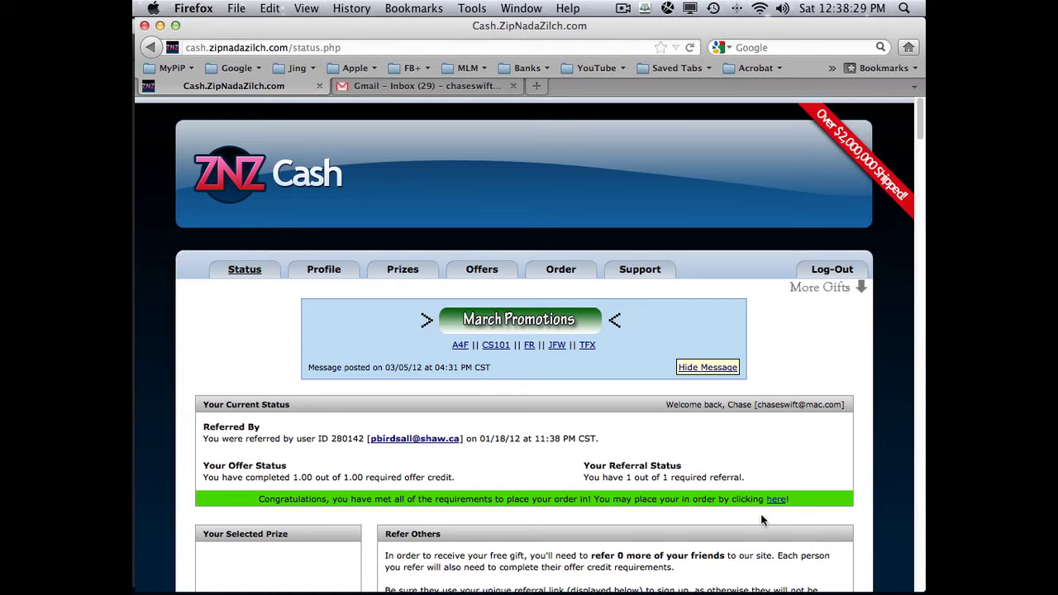
click(831, 272)
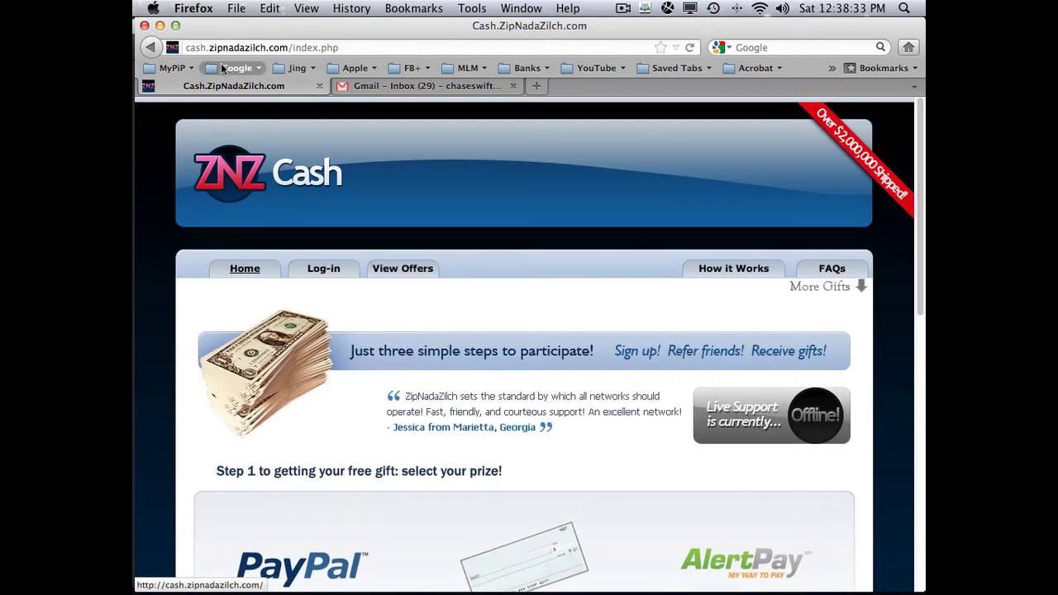
click(178, 68)
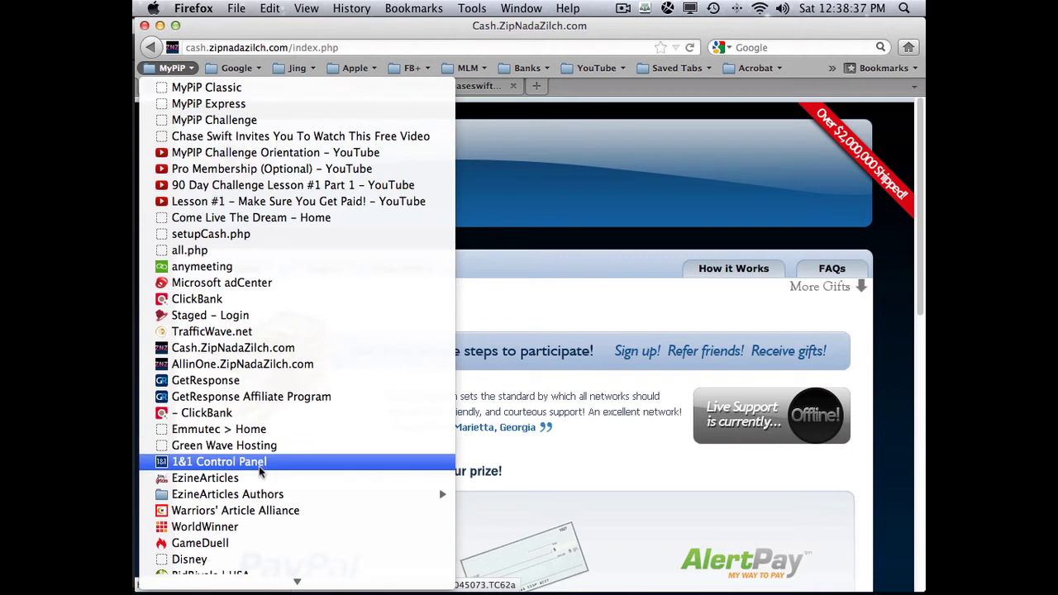
- Open EzineArticles from the MyPiP folder and go to its author Sign in page
click(233, 479)
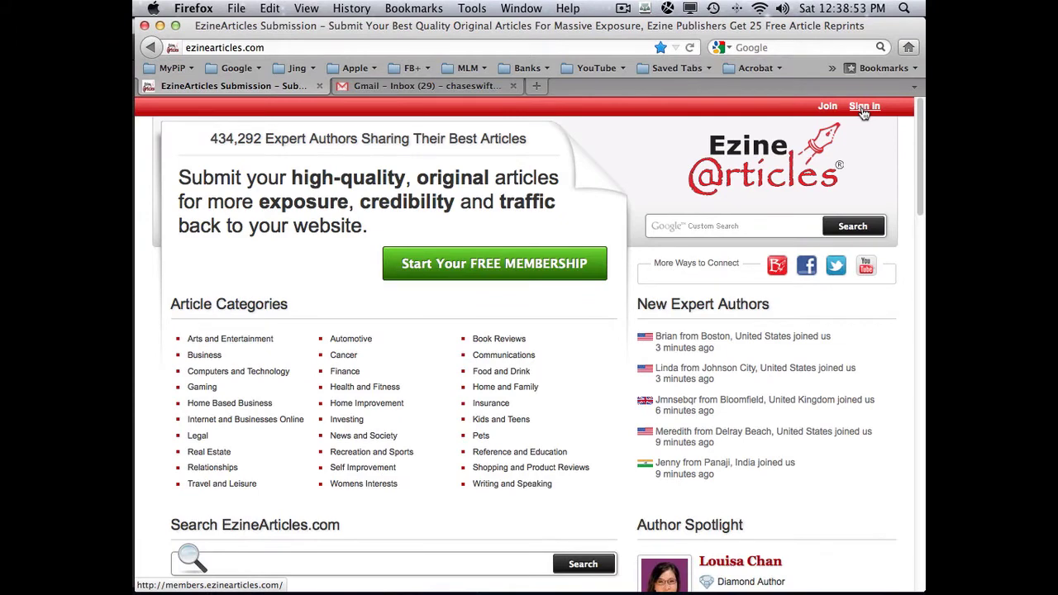
click(864, 107)
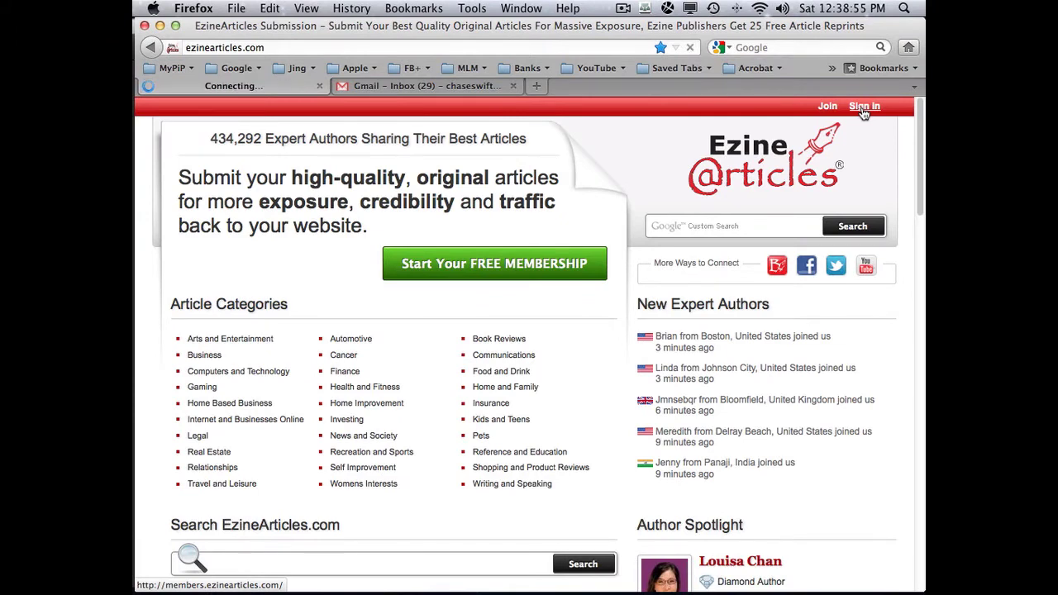
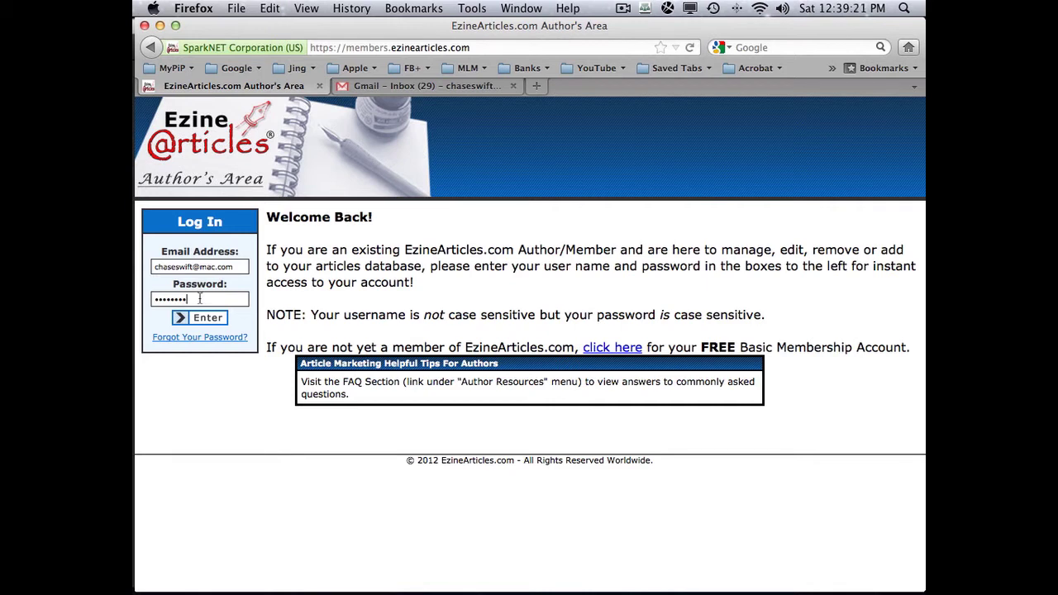
- Submit the EzineArticles login to reach the author dashboard, then log out from the account menu
click(207, 320)
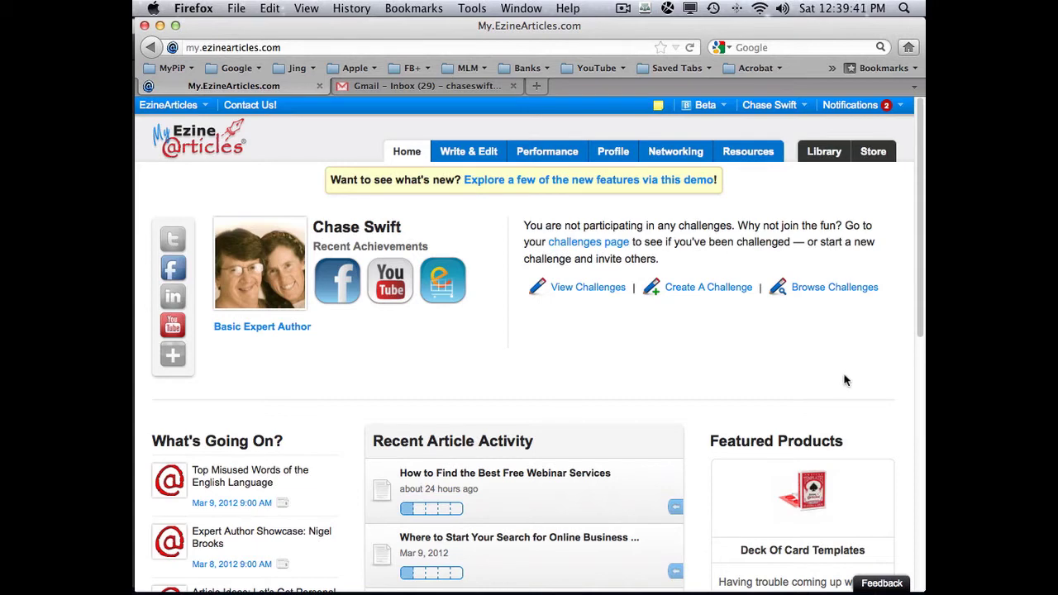
click(800, 108)
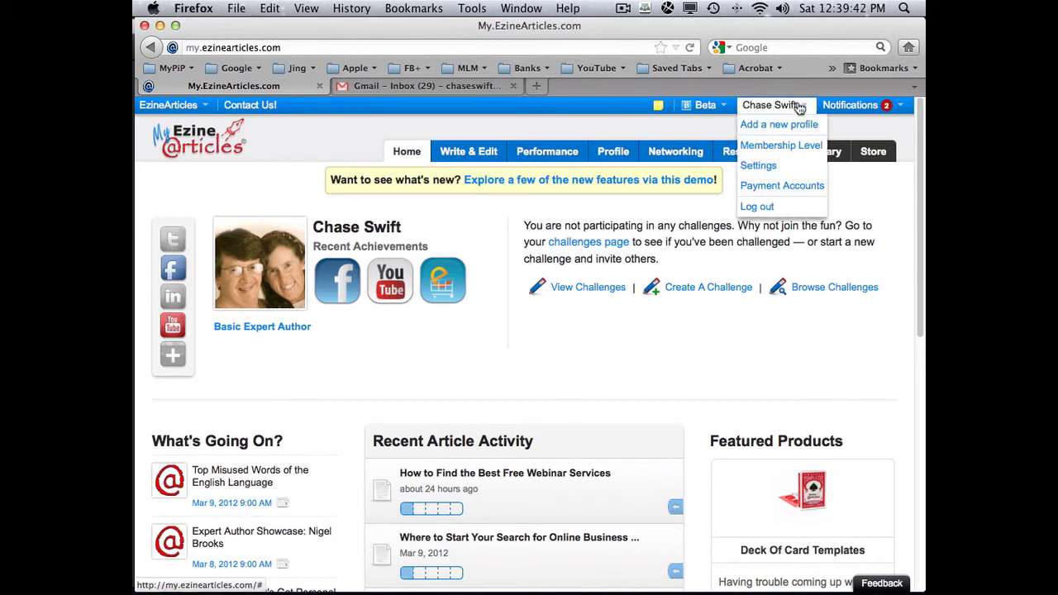
click(769, 208)
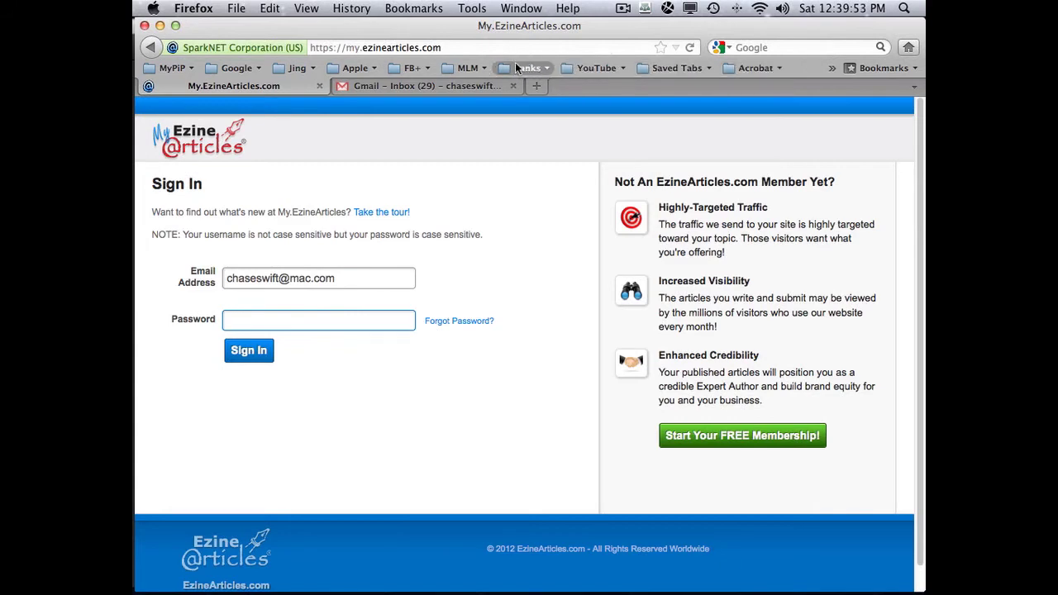
- Open the Google Keyword Tool from the Google bookmarks folder
click(236, 69)
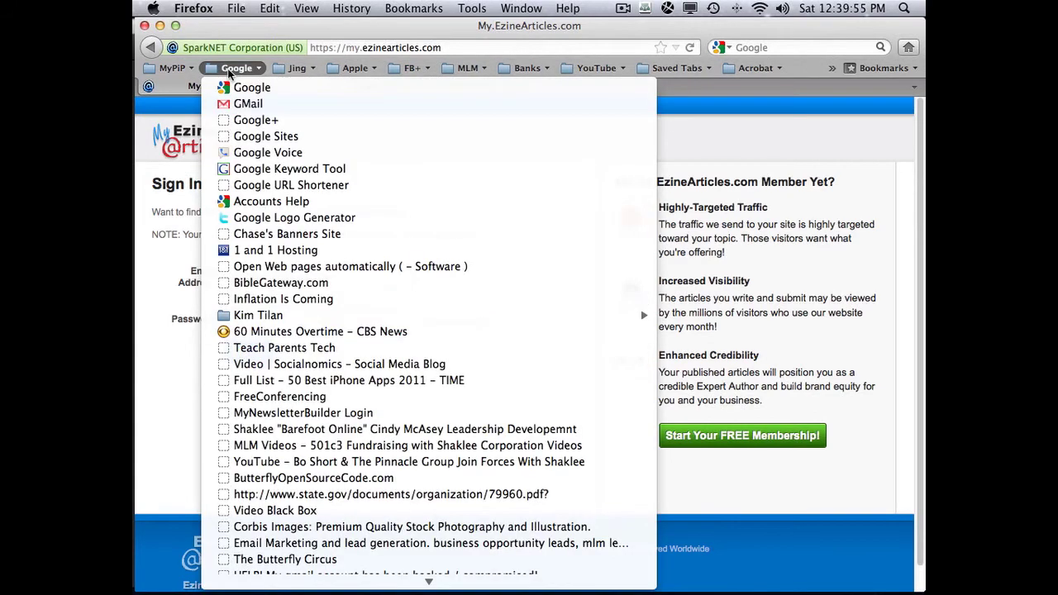
click(297, 170)
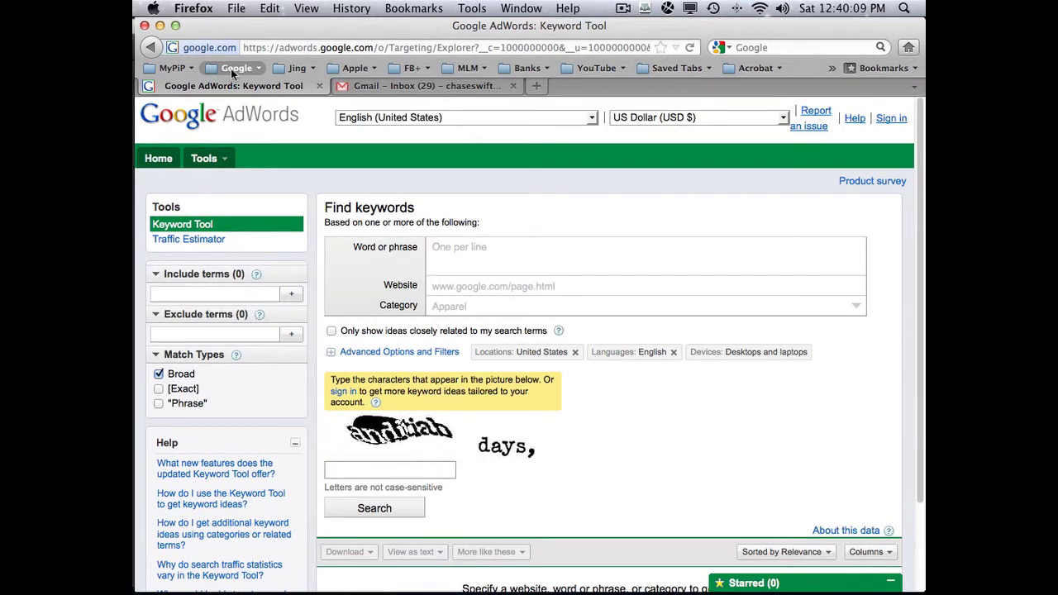
click(177, 71)
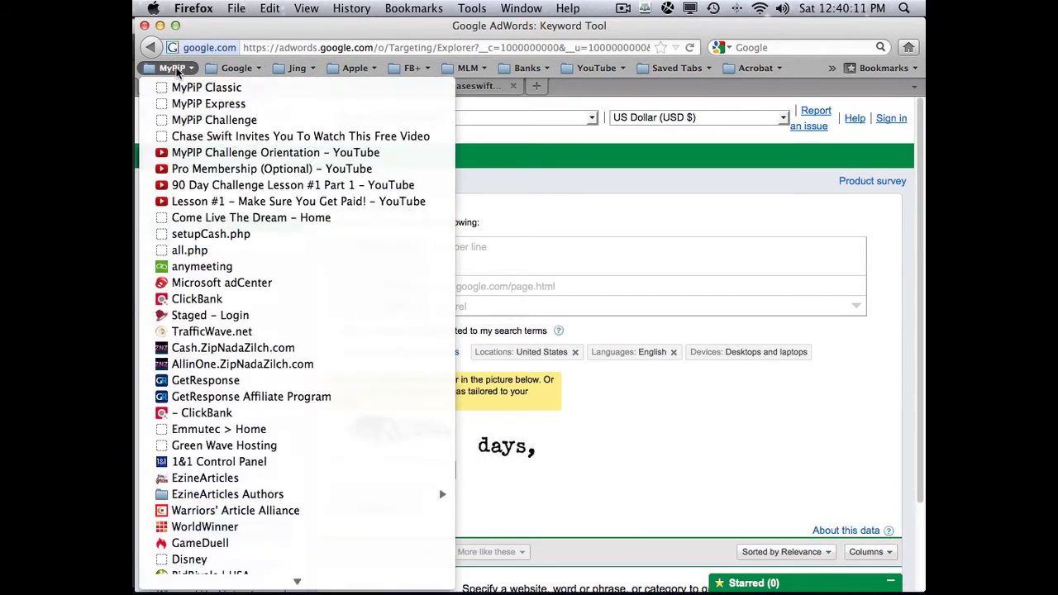
click(176, 69)
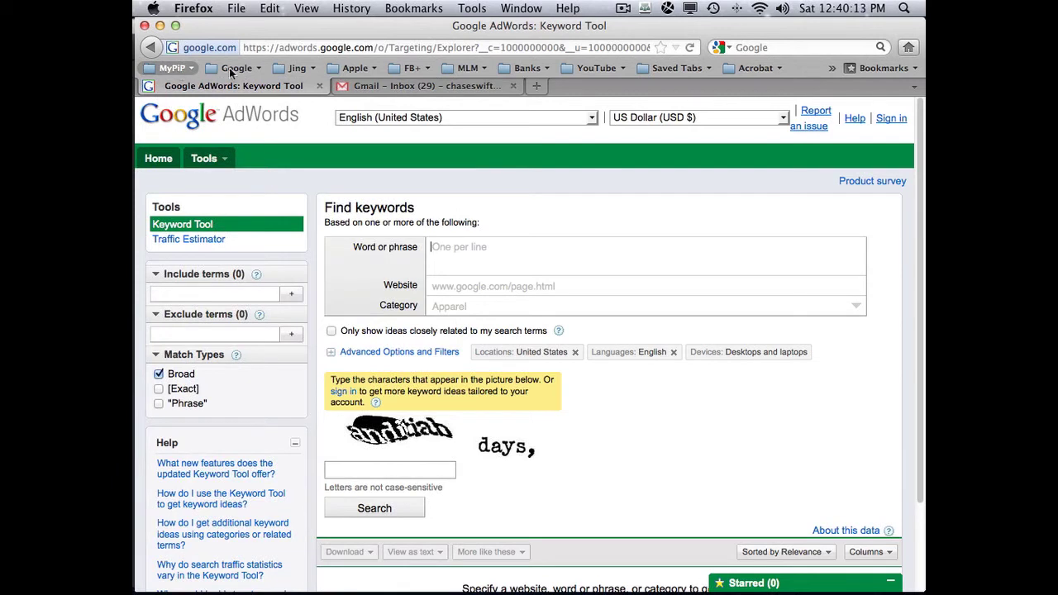
- Sign in to AdWords, sign out again, and switch to the Gmail inbox tab
click(889, 120)
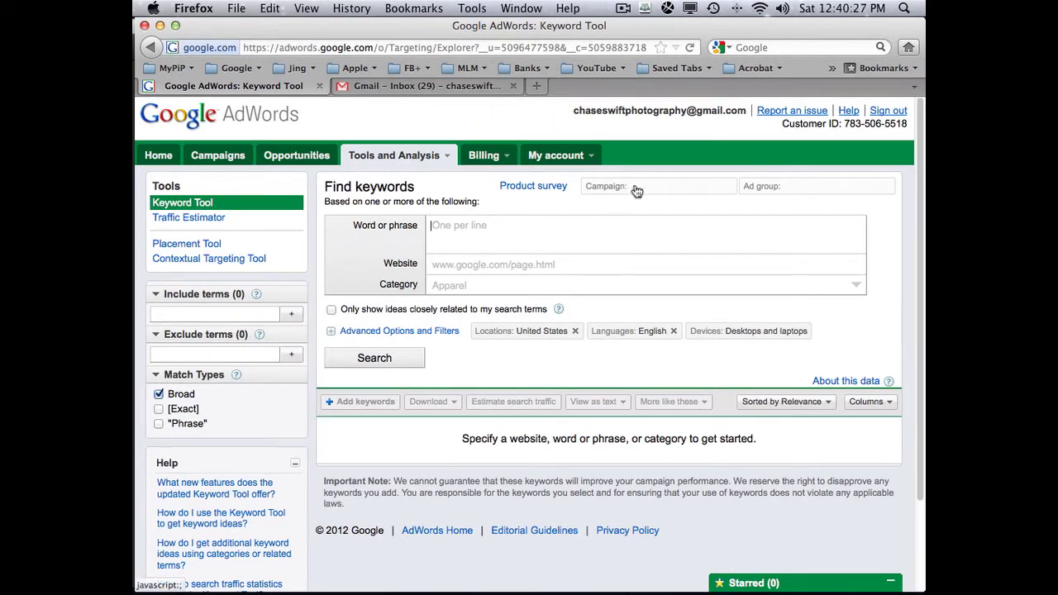
click(884, 113)
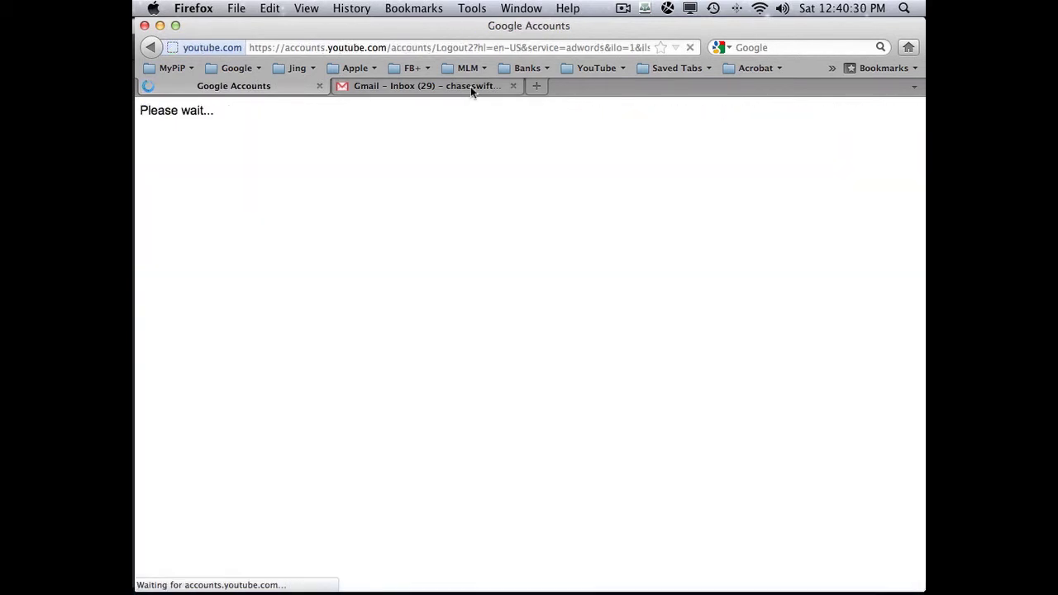
click(470, 86)
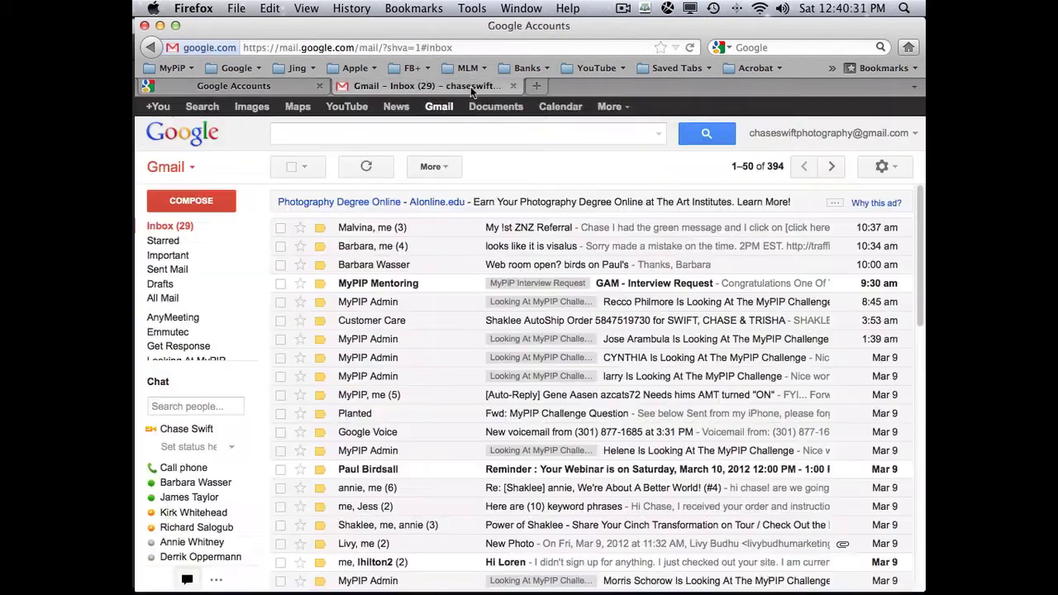
- Sign out of Gmail and reopen the Google Keyword Tool in the AdWords tab
click(829, 133)
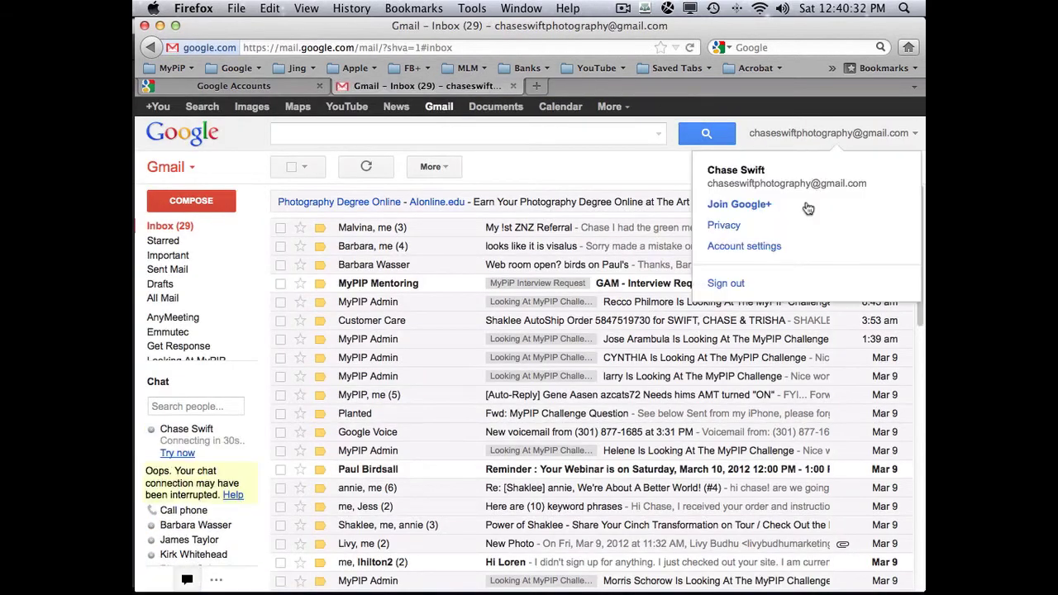
click(727, 284)
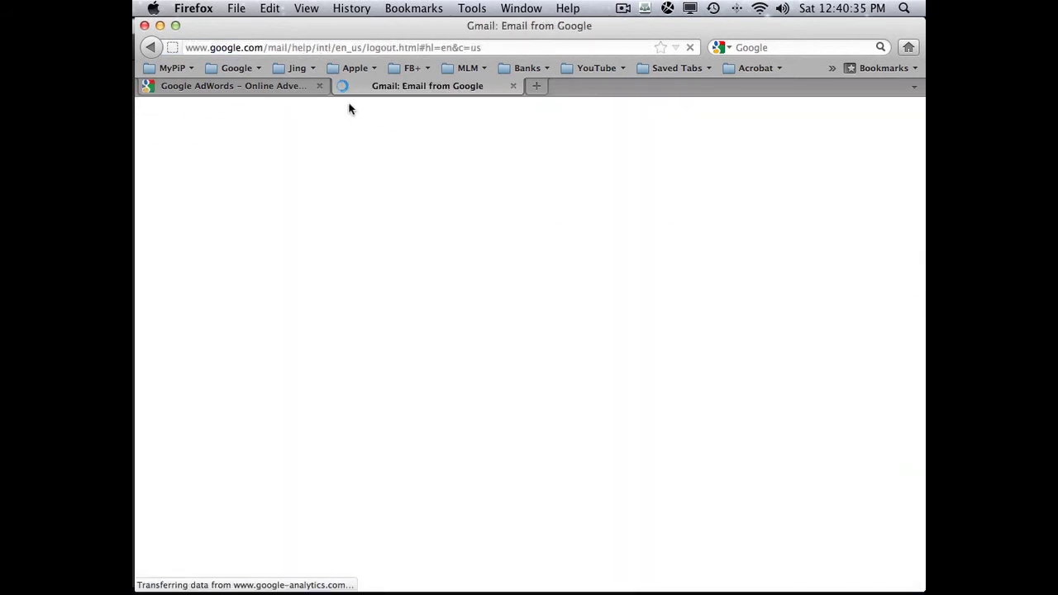
click(280, 88)
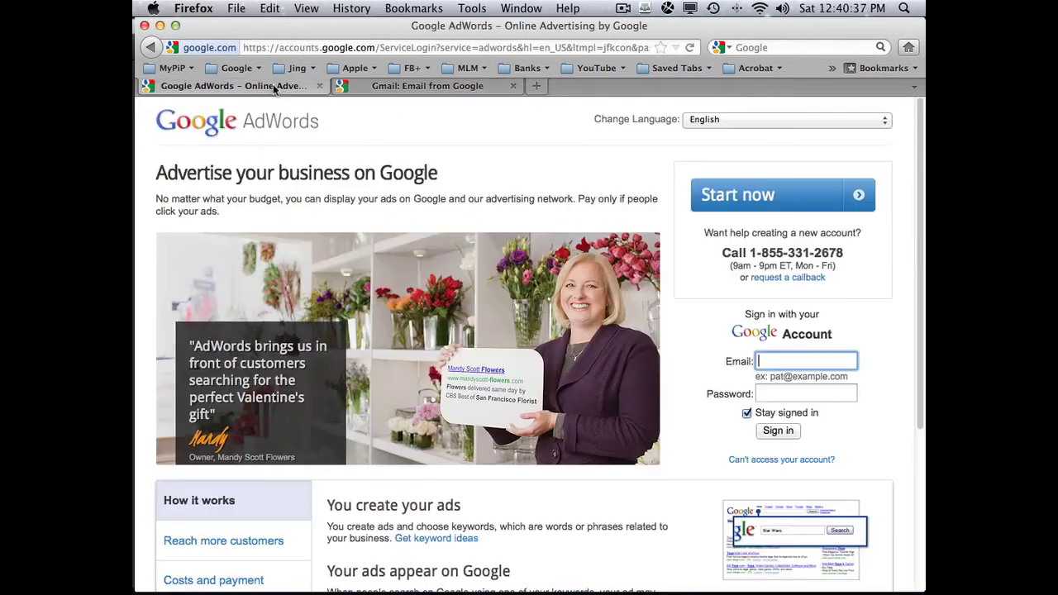
click(241, 70)
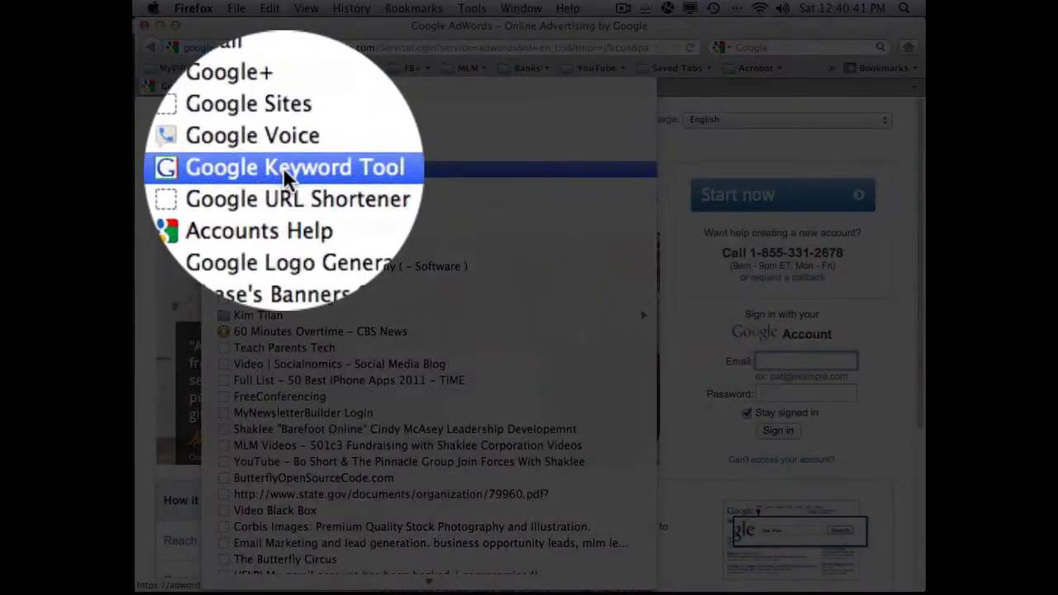
click(282, 168)
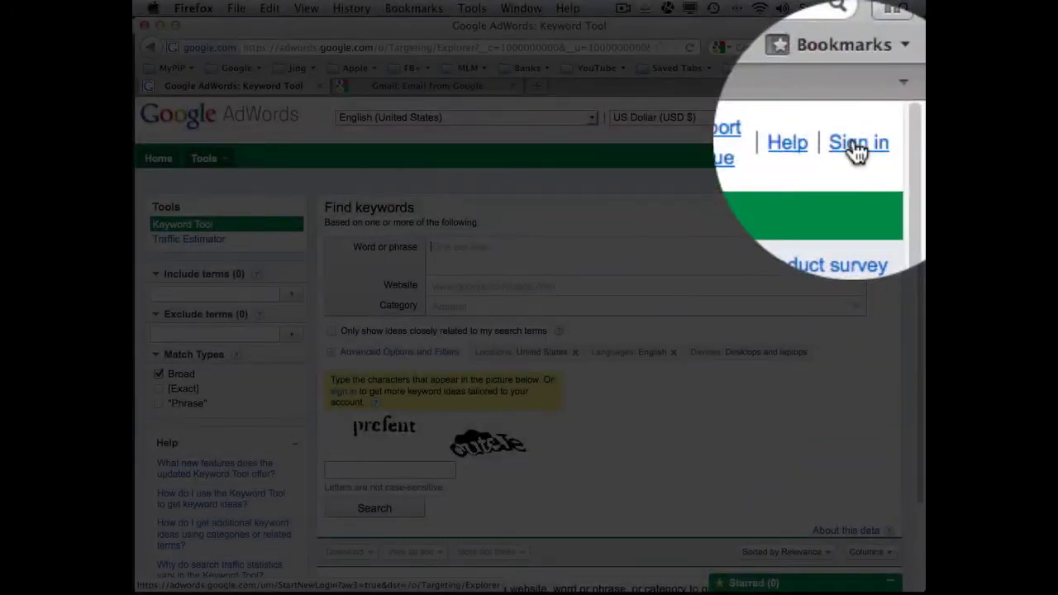
- Sign in to AdWords with the saved e-mail address, then sign out
click(879, 117)
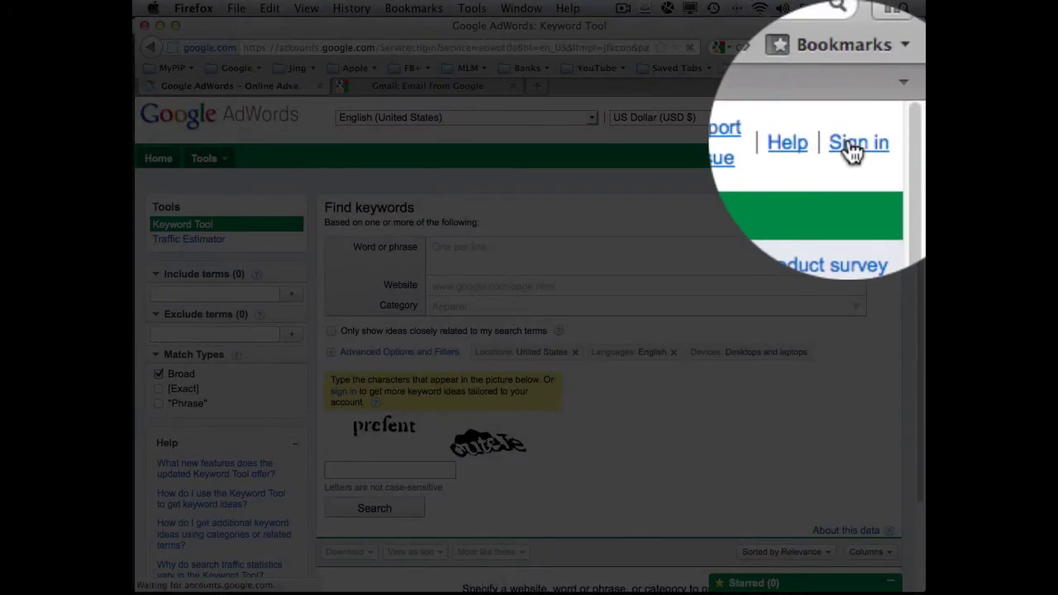
click(783, 363)
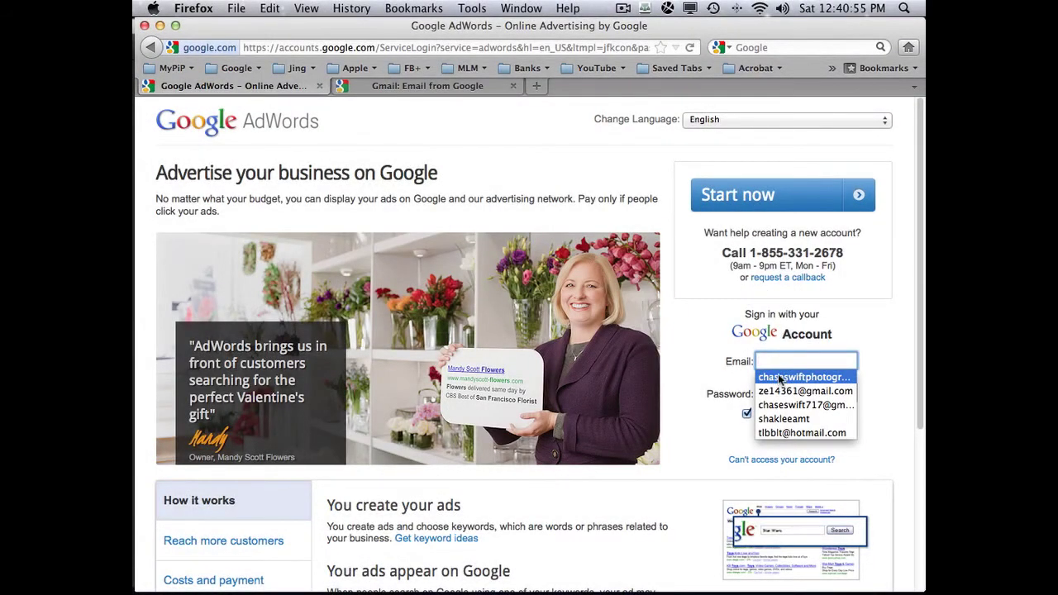
click(780, 379)
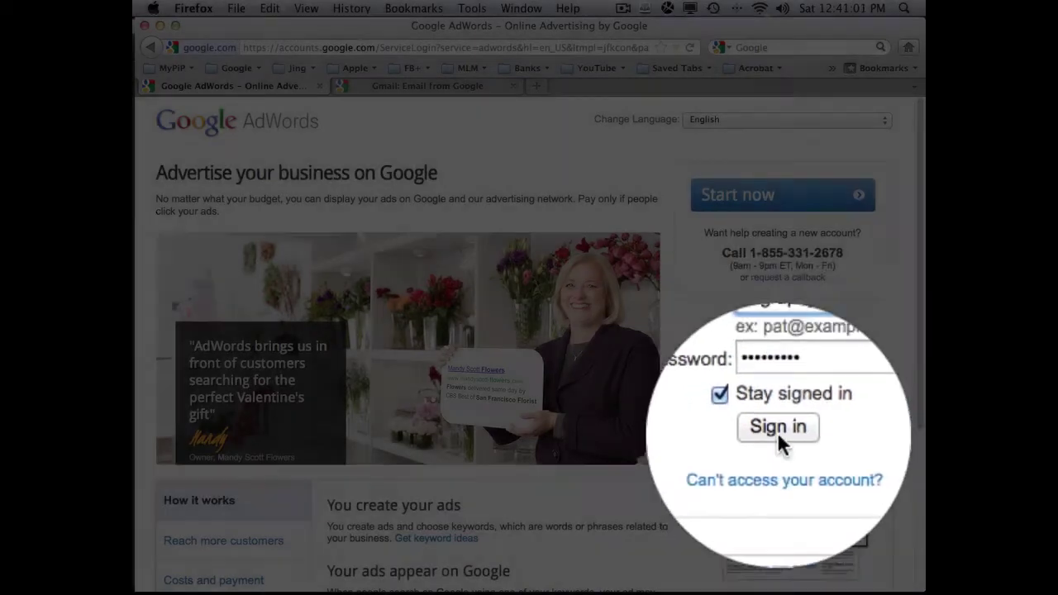
click(778, 430)
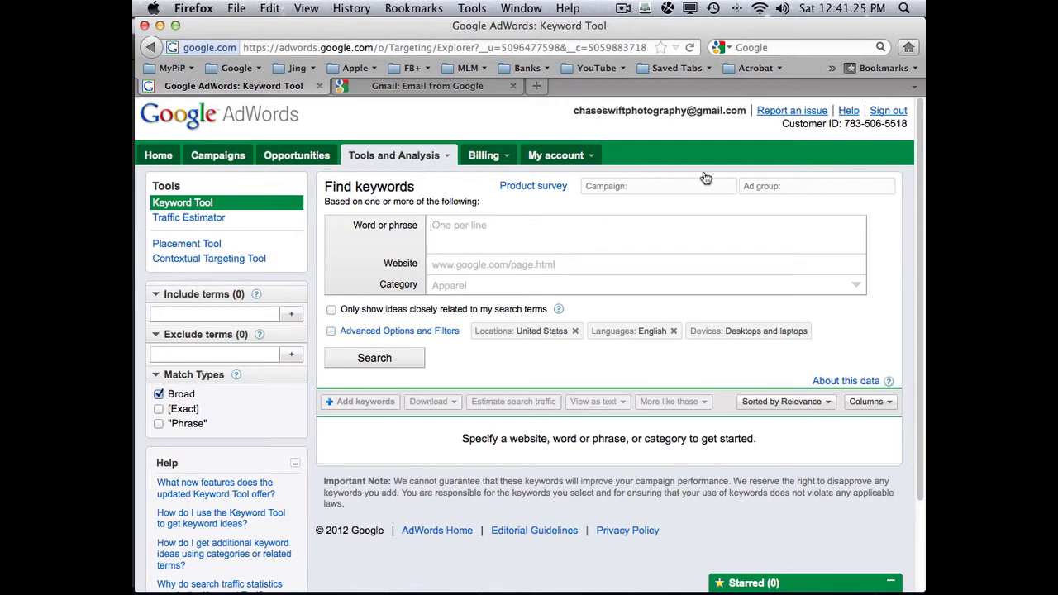
click(889, 113)
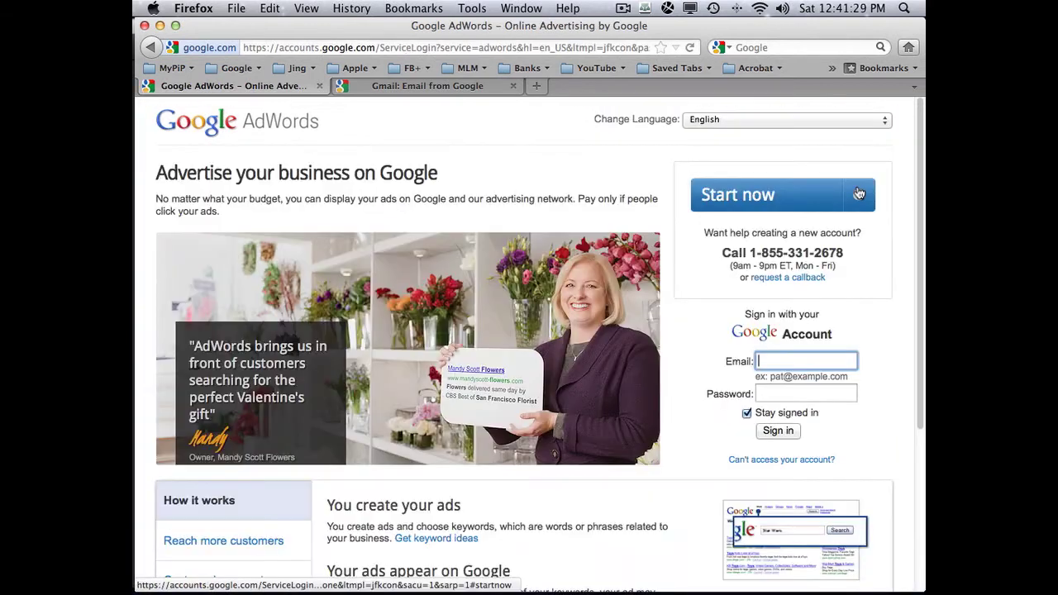
- Log in to the MyPiP Classic members area from the MyPiP bookmarks
click(175, 68)
click(177, 89)
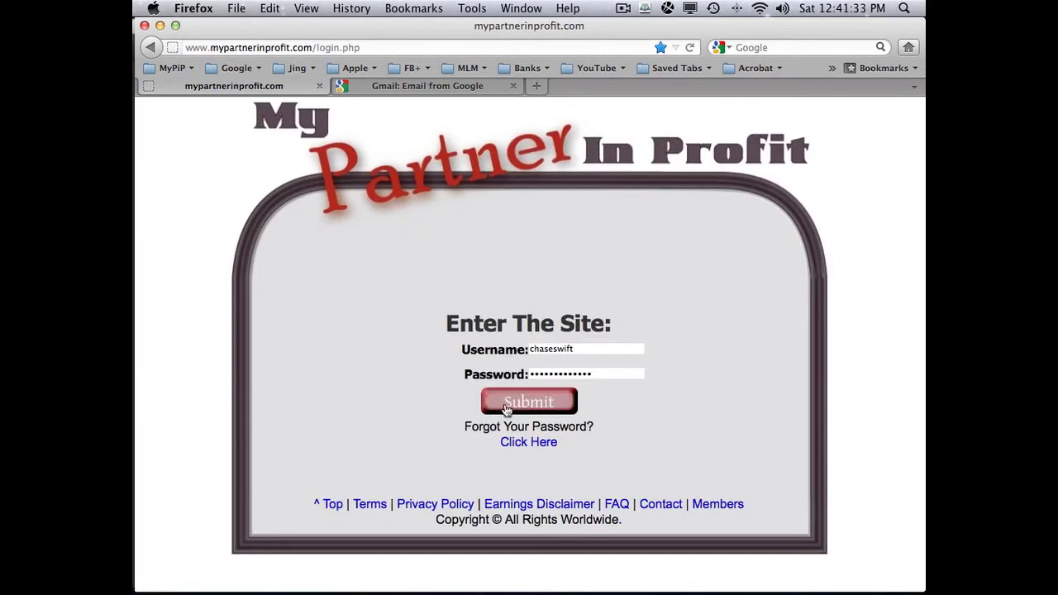
click(526, 406)
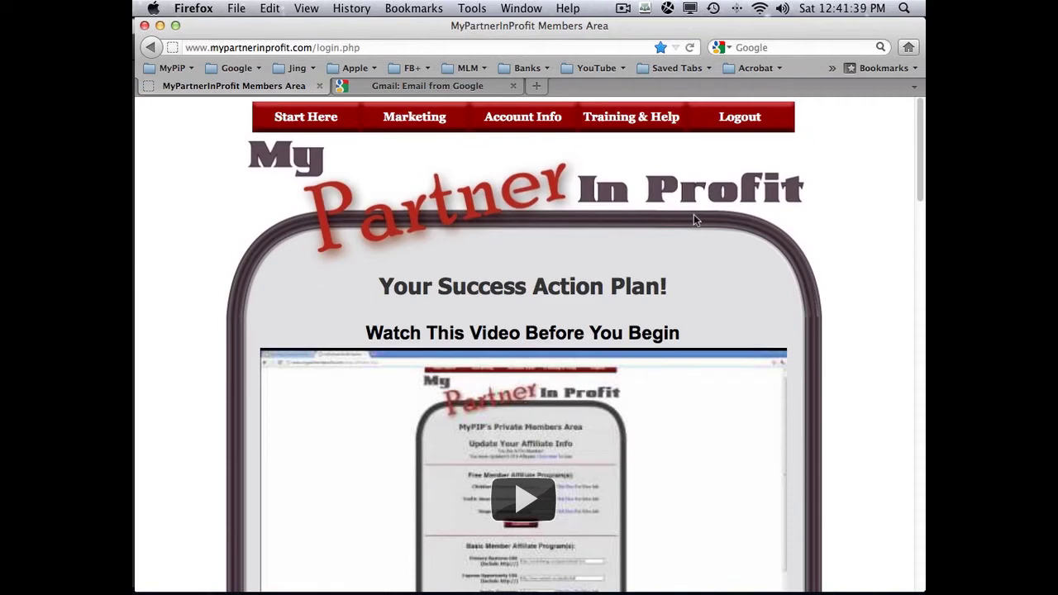
mouse_move(739, 124)
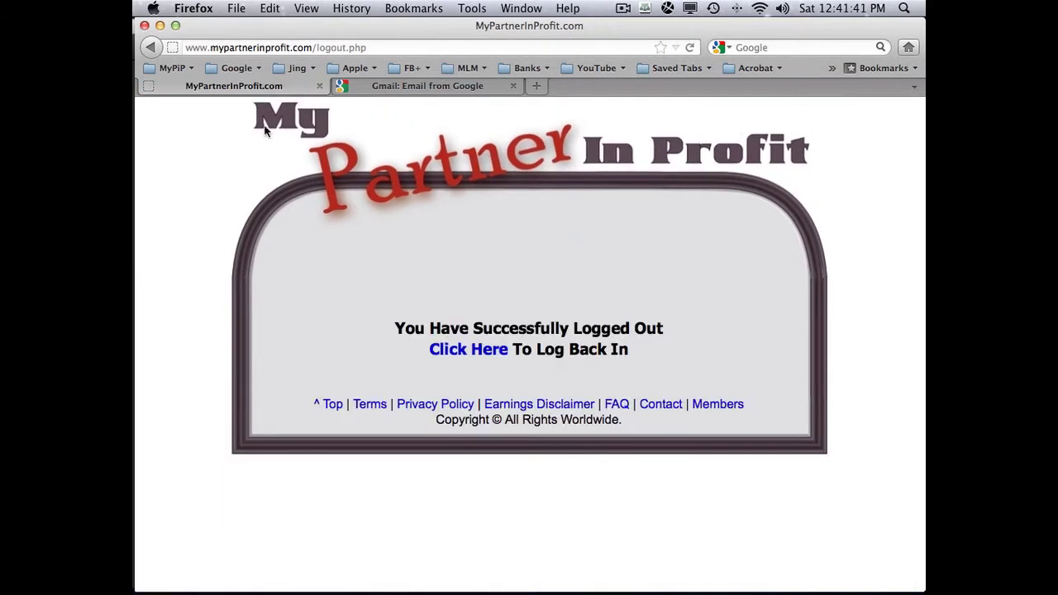
- Log in to and out of MyPiP Challenge, then open the Staged login page
click(161, 69)
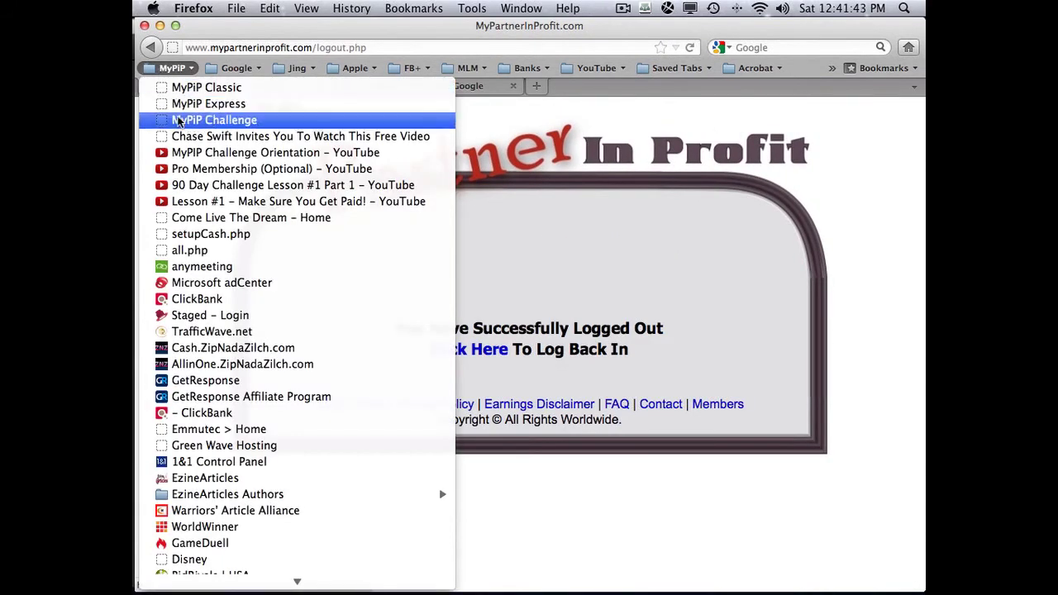
click(178, 121)
click(519, 258)
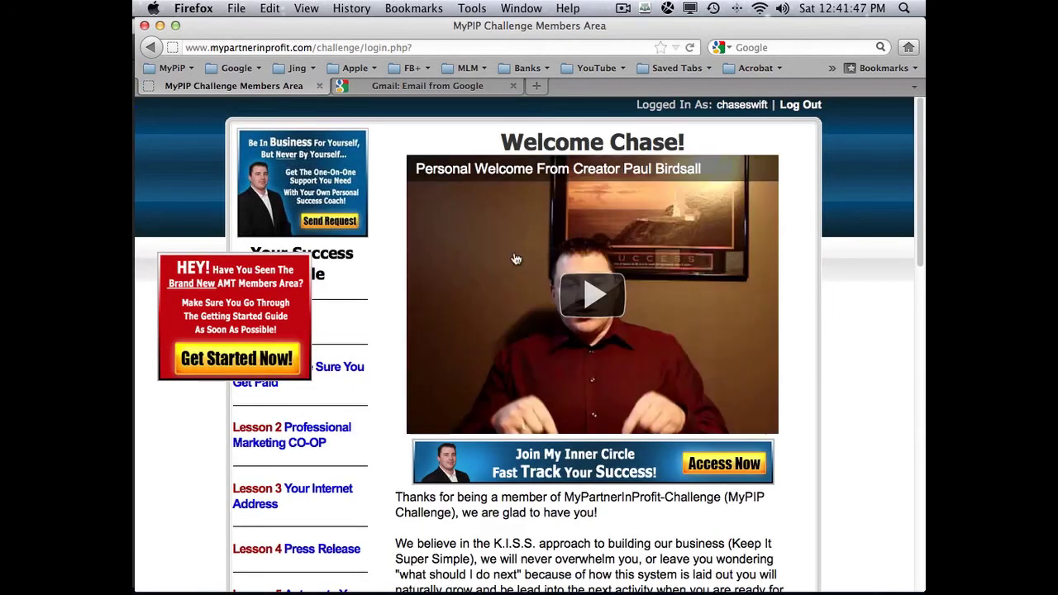
click(790, 105)
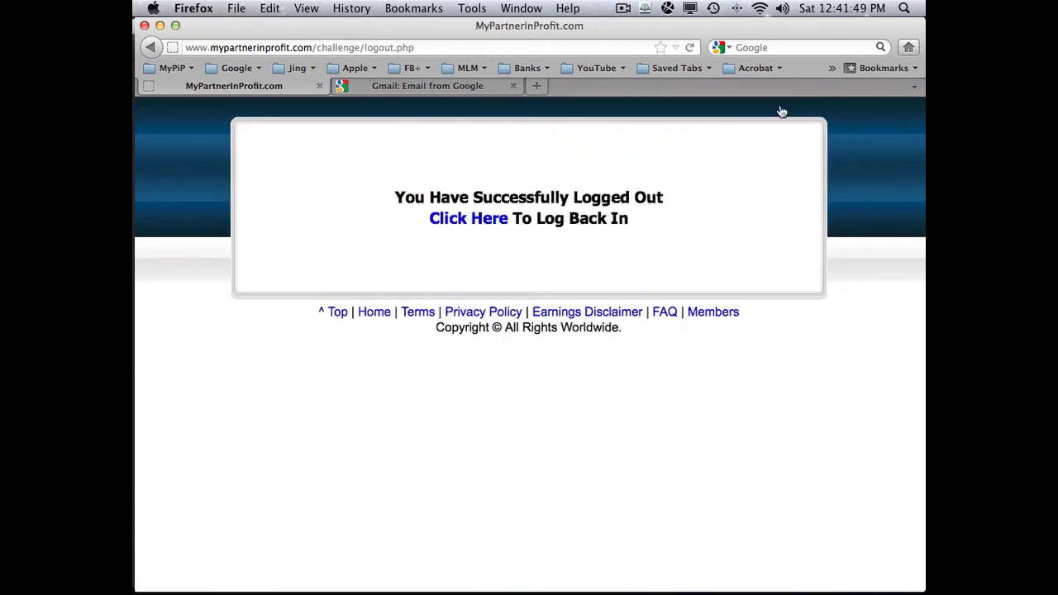
click(181, 69)
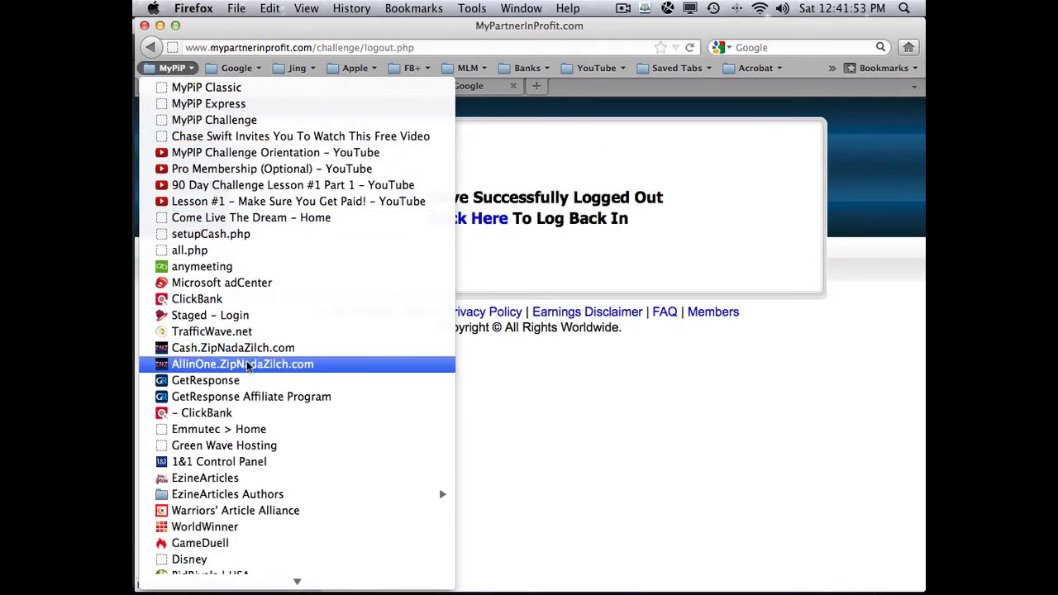
click(227, 319)
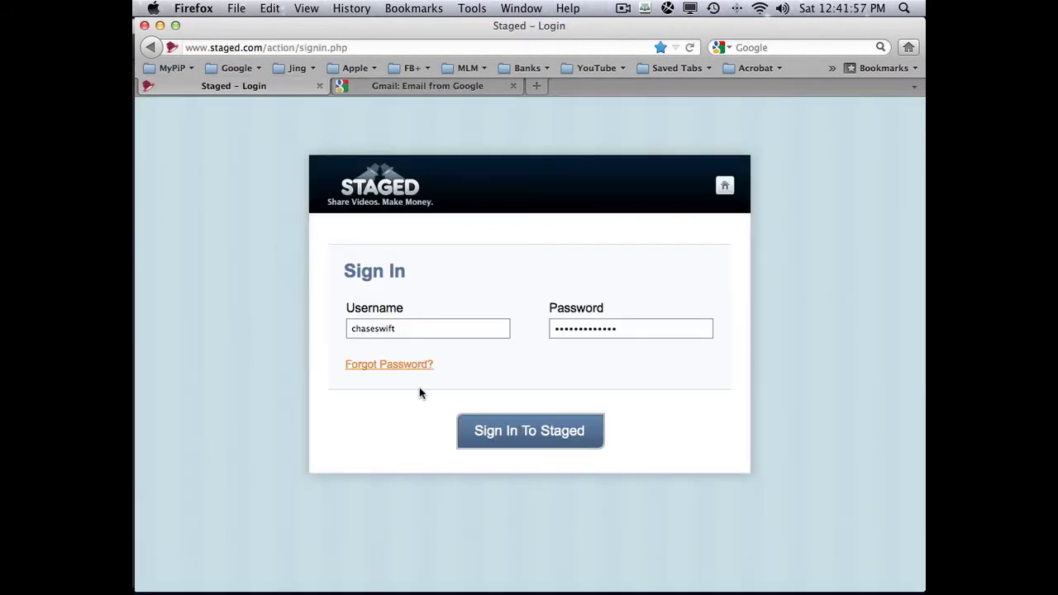
- Sign in to Staged, view the stage list, and sign out
click(527, 431)
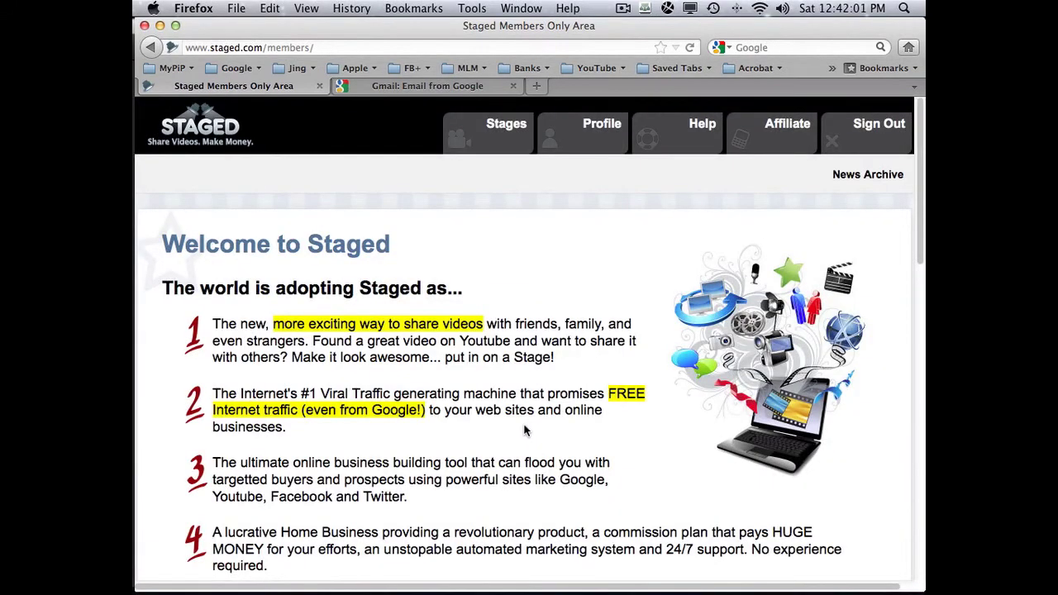
click(507, 129)
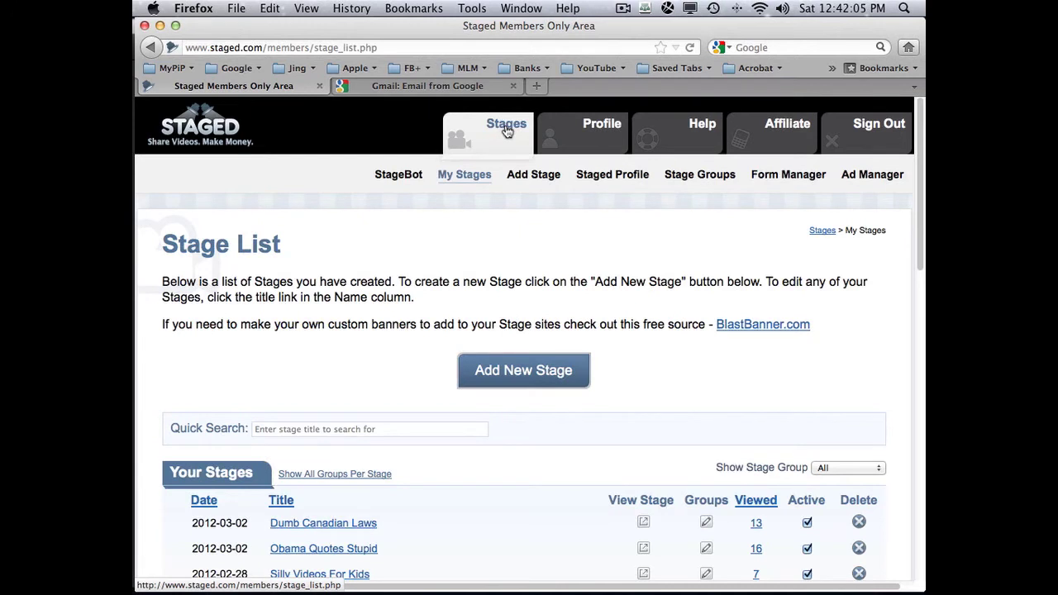
click(869, 132)
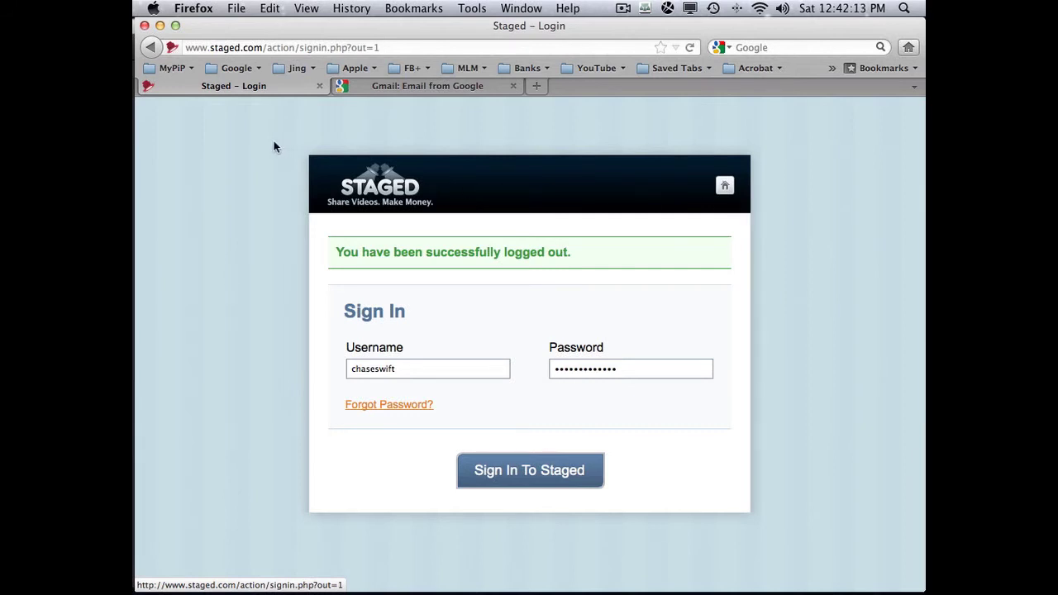
- Glance through the MyPiP bookmarks folder and open the Bookmarks menu
click(172, 69)
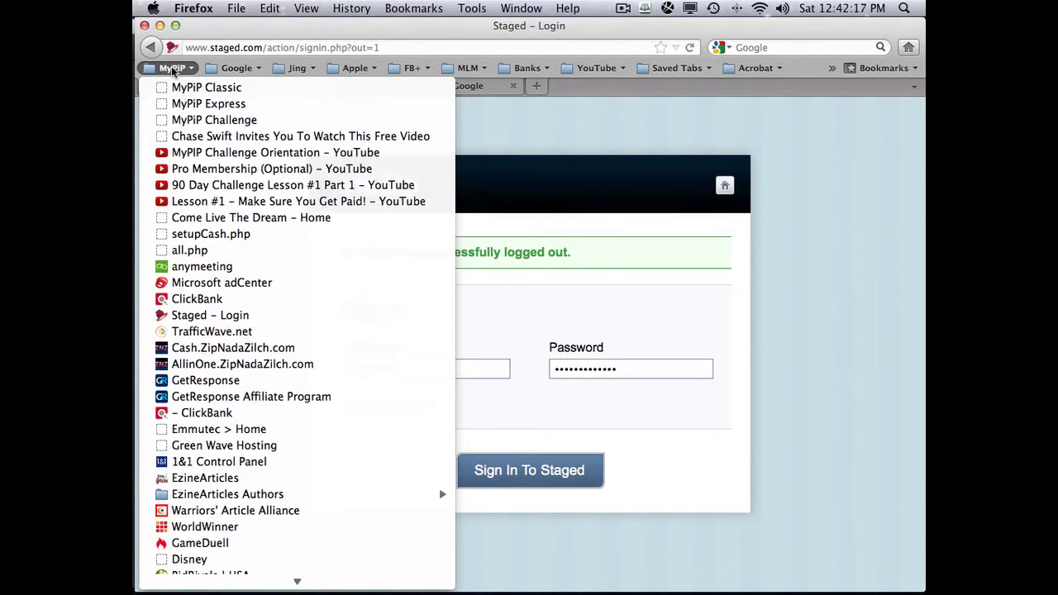
click(172, 70)
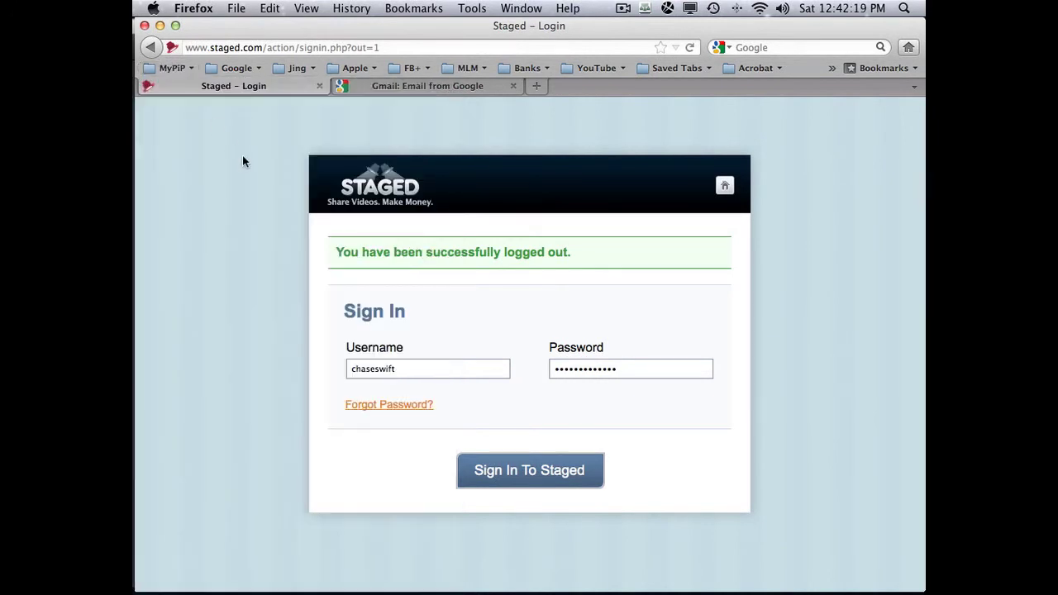
click(424, 9)
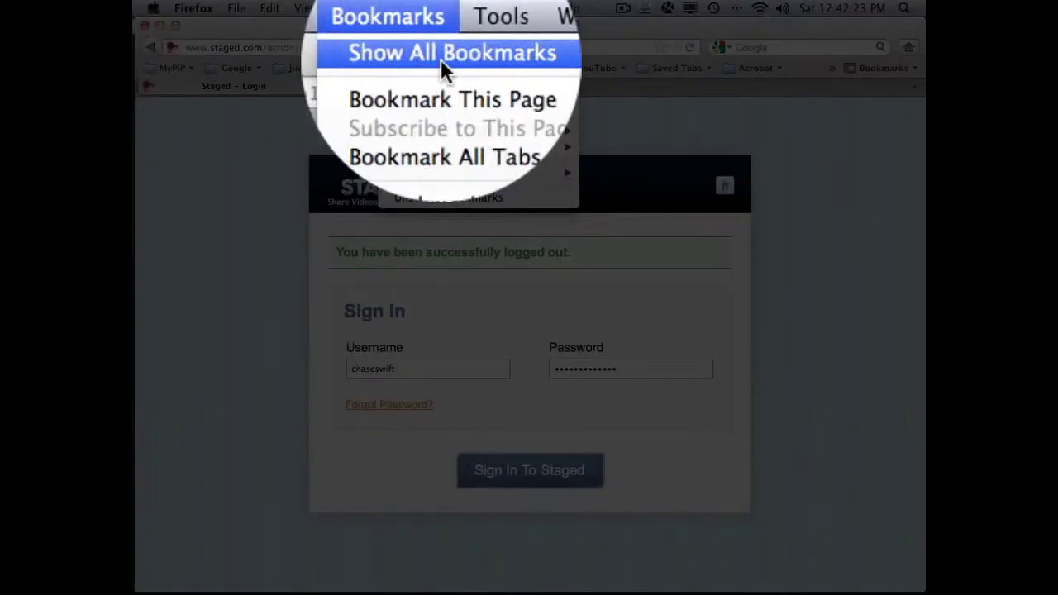
click(419, 19)
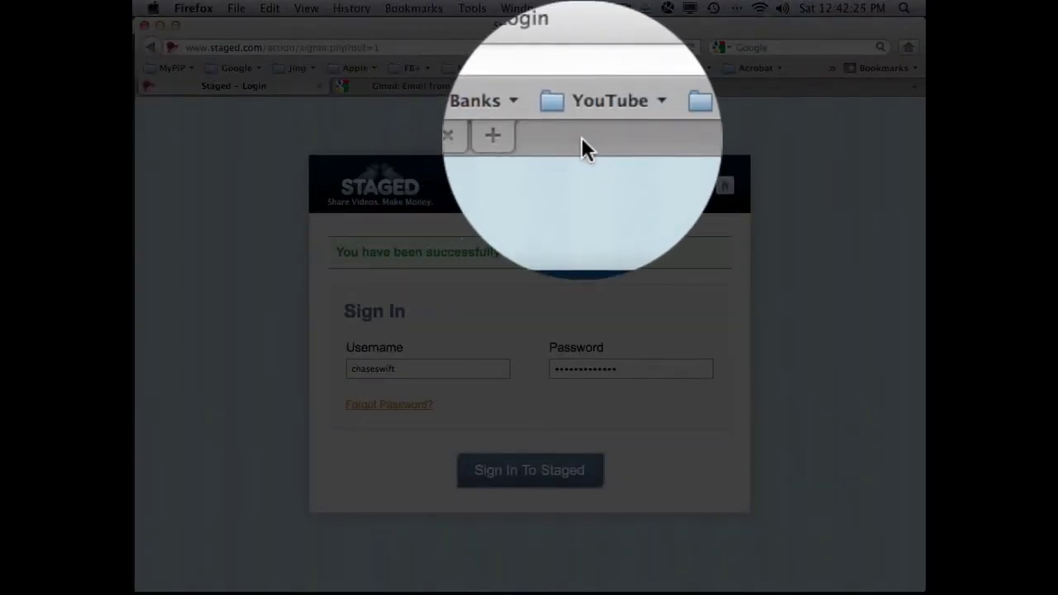
right_click(582, 137)
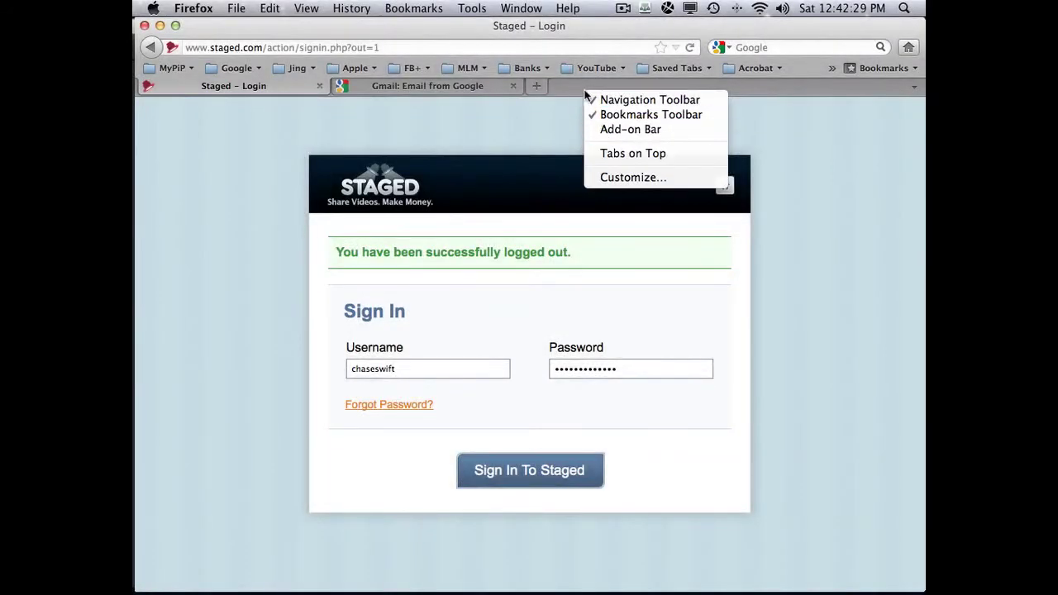
click(576, 93)
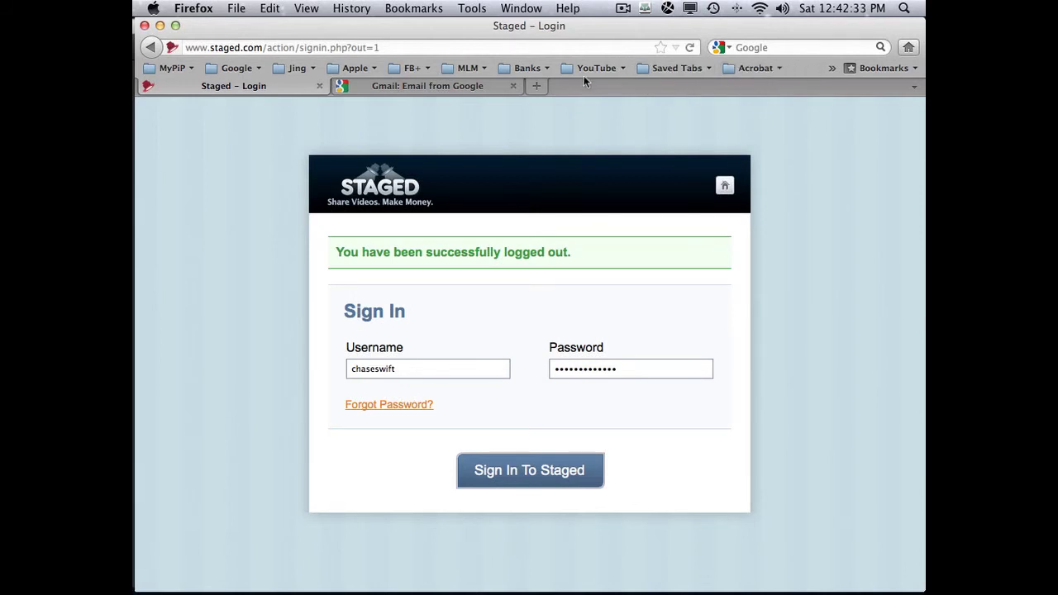
right_click(594, 67)
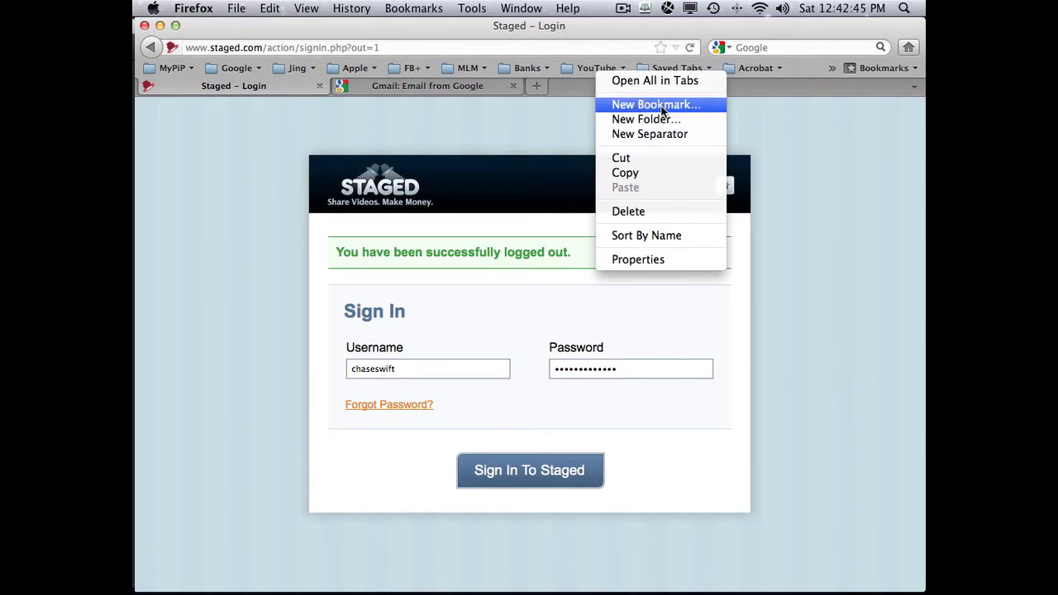
click(790, 136)
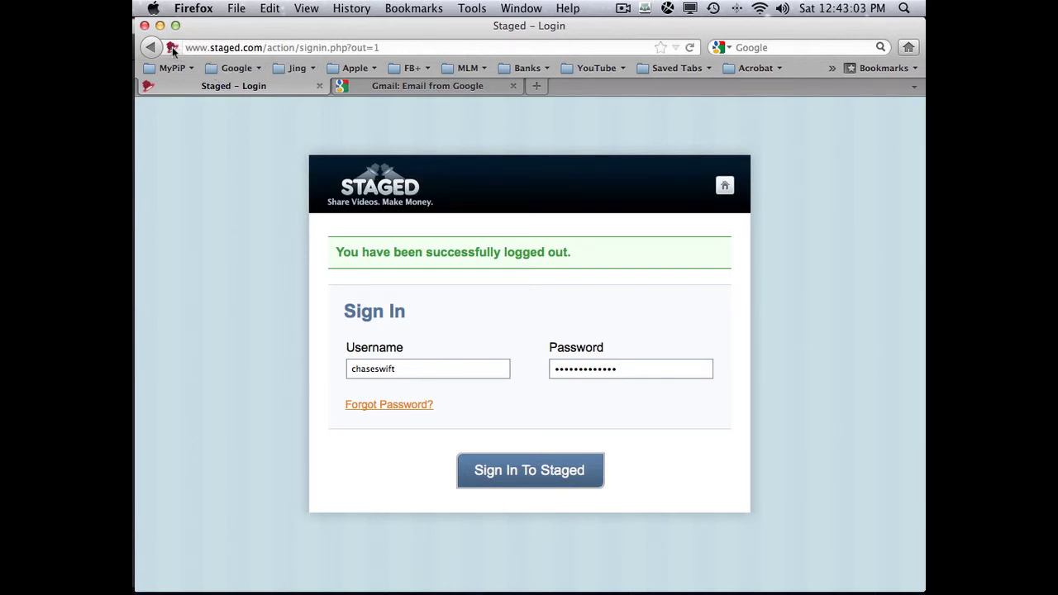
- Drag the Staged login page's site icon into the MyPiP bookmarks folder to bookmark it
drag(173, 50, 225, 120)
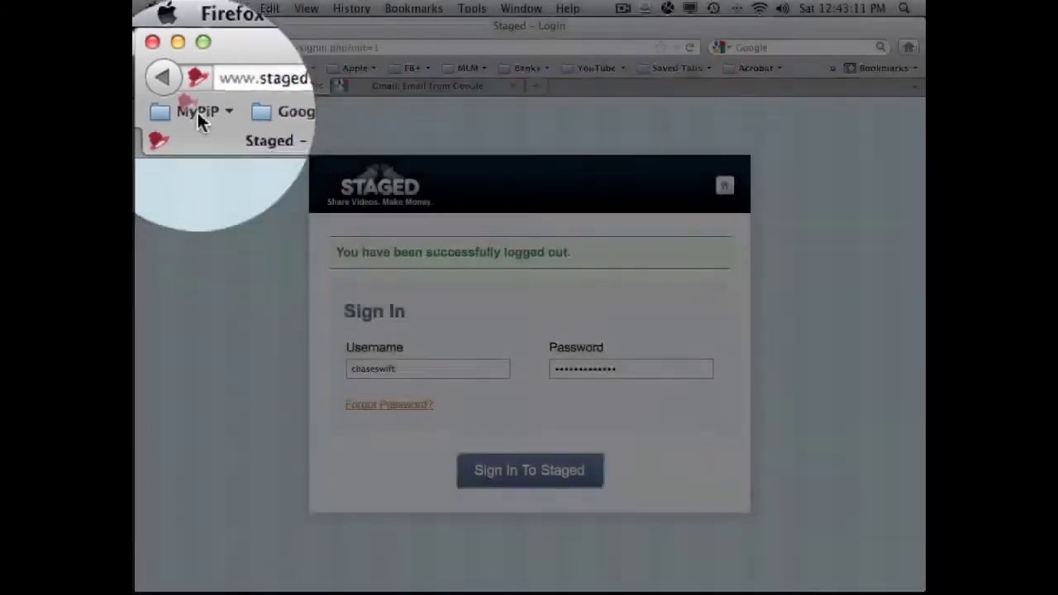
click(172, 68)
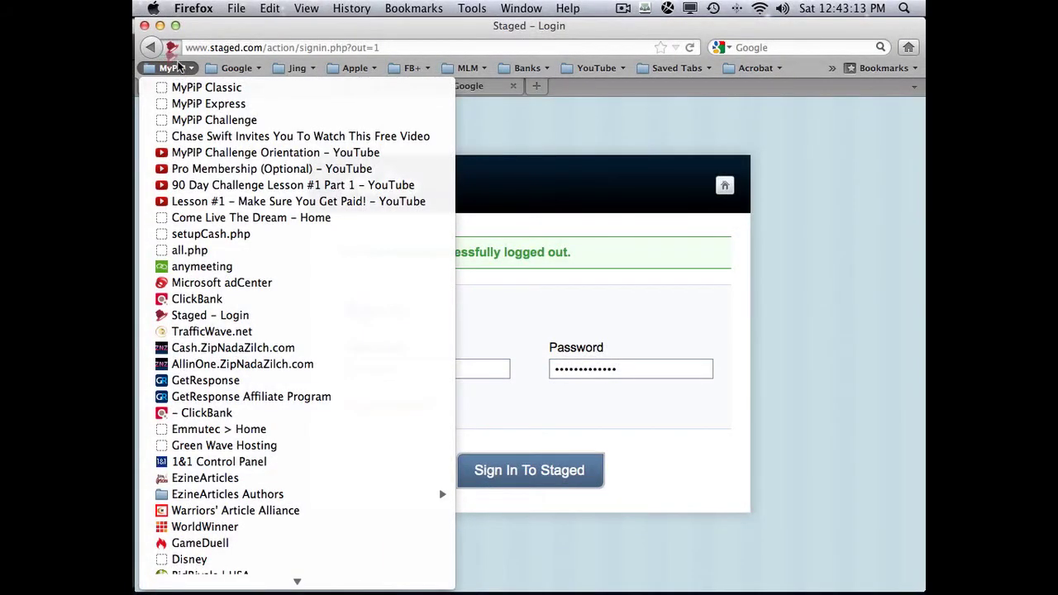
click(176, 56)
click(172, 67)
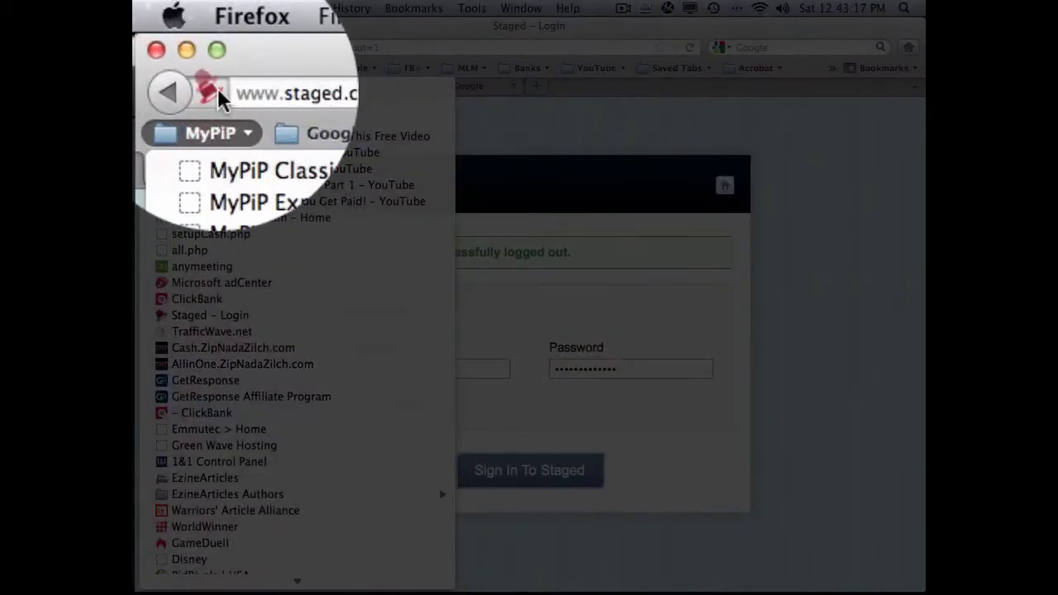
click(175, 47)
drag(175, 54, 276, 336)
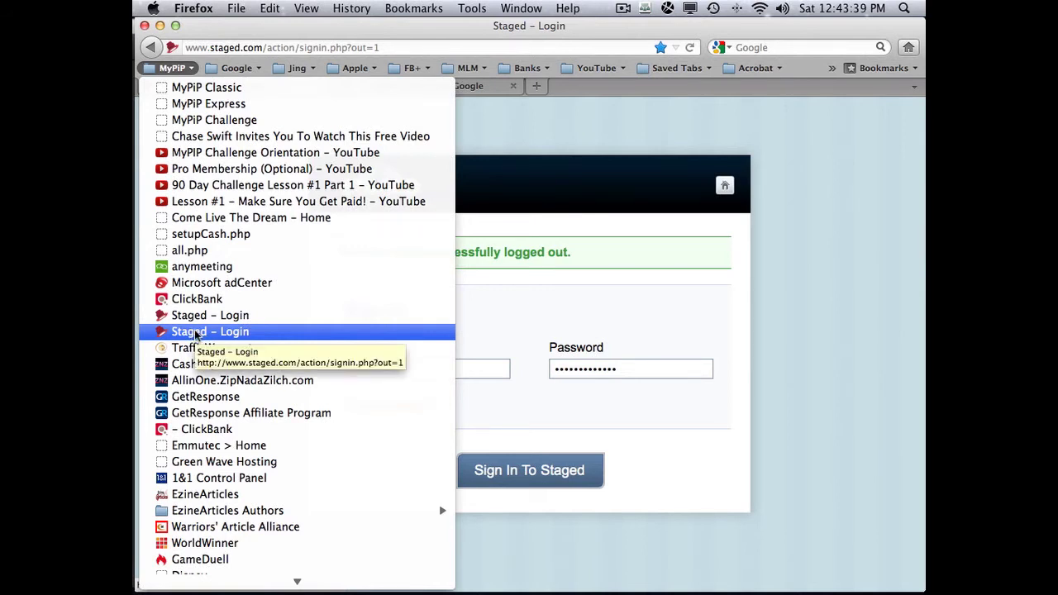
click(486, 139)
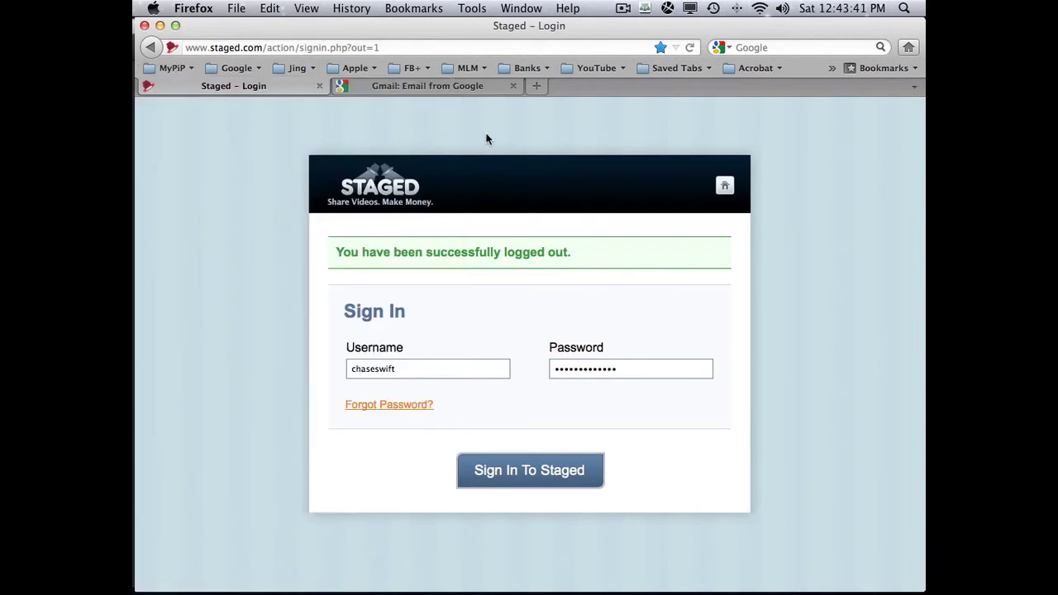
click(431, 9)
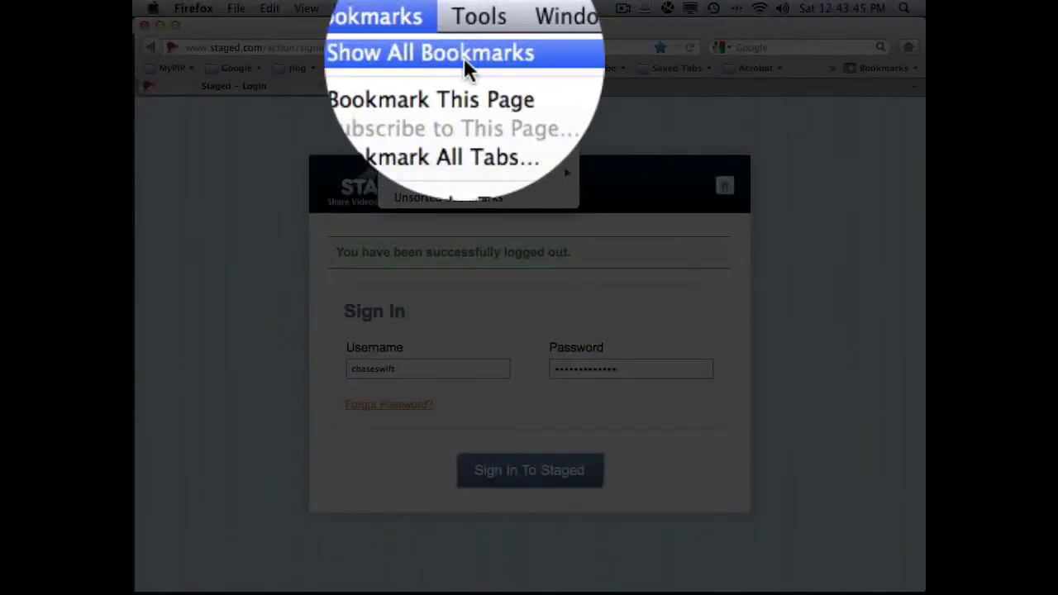
- In the Library, delete the second Staged - Login bookmark and move both GetResponse bookmarks under Lesson #1
click(464, 57)
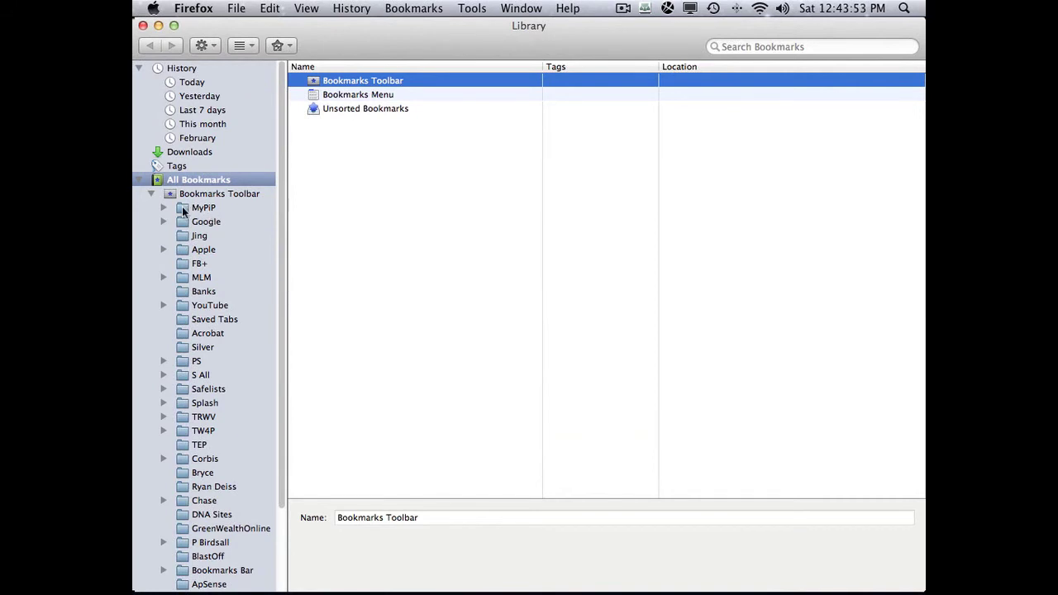
click(184, 212)
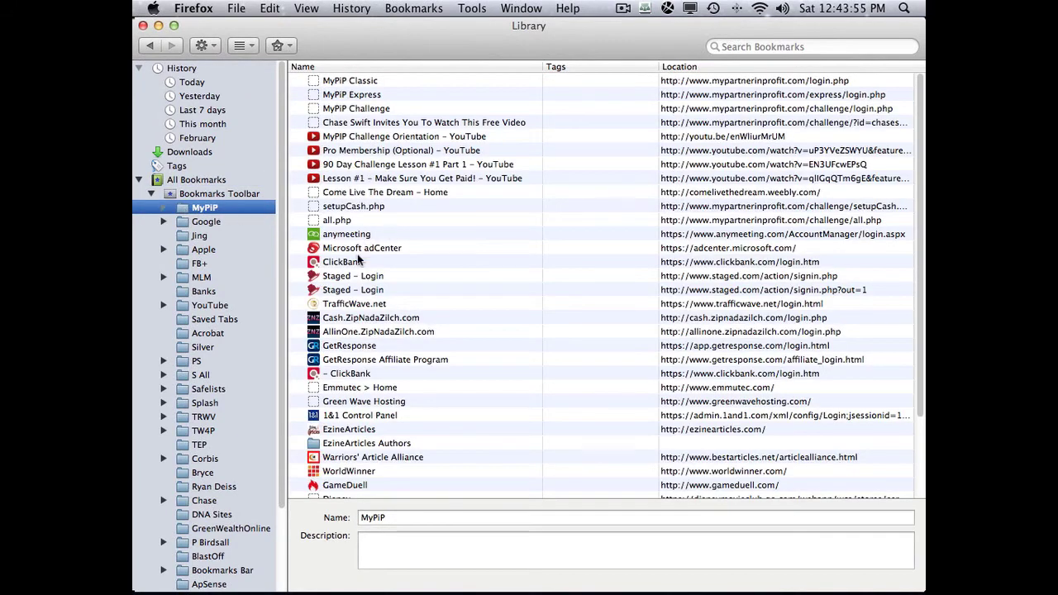
click(348, 291)
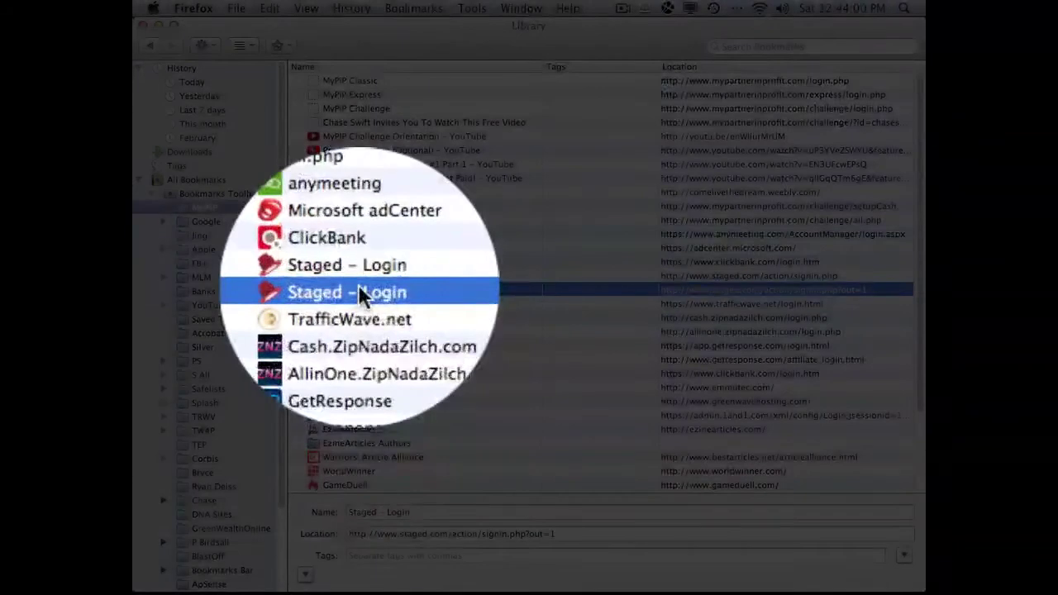
right_click(359, 291)
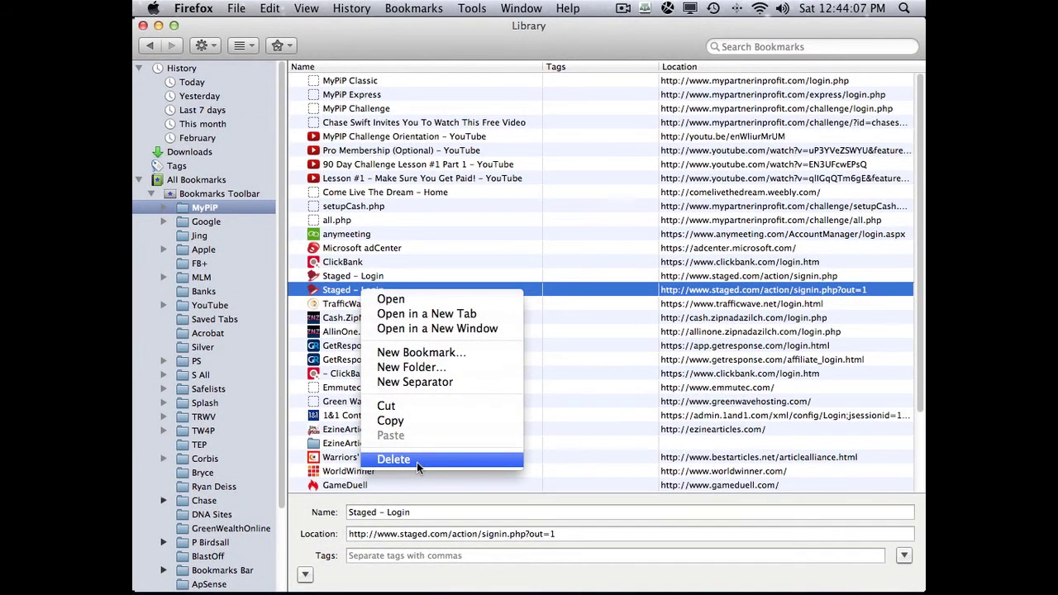
click(417, 460)
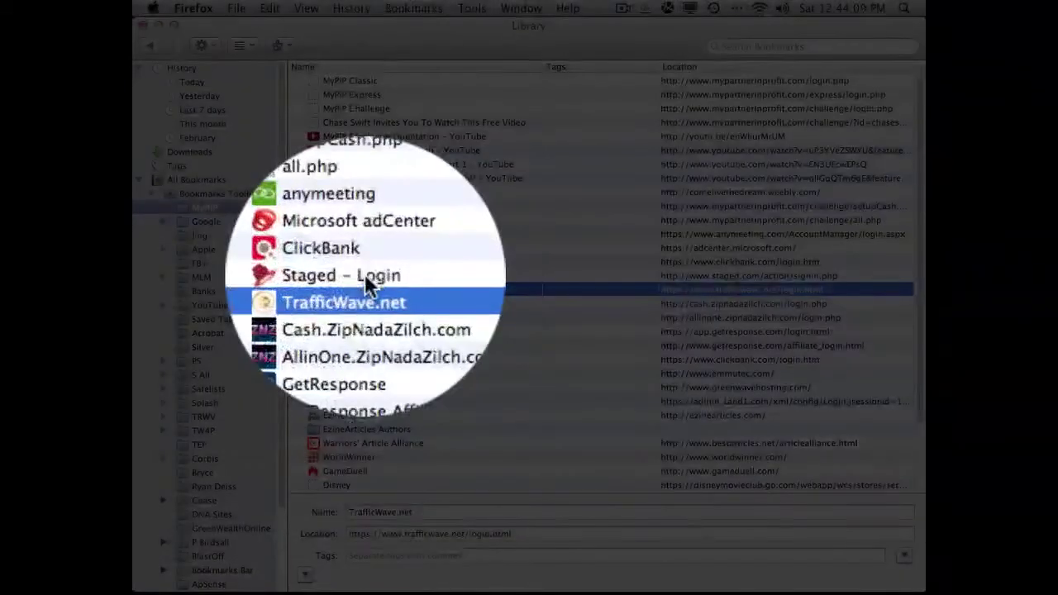
drag(342, 325, 339, 192)
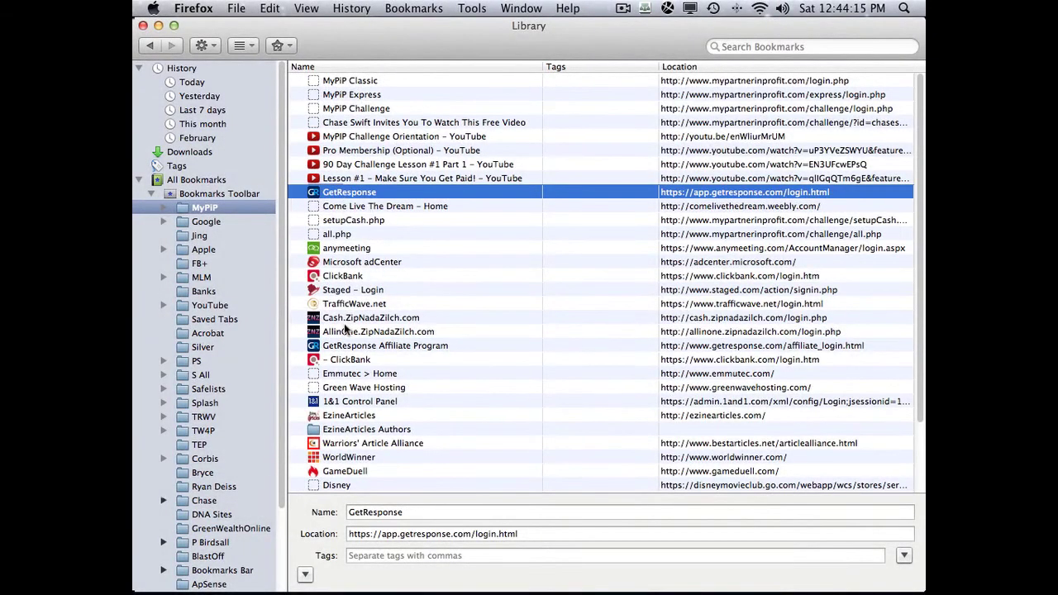
drag(346, 347, 341, 207)
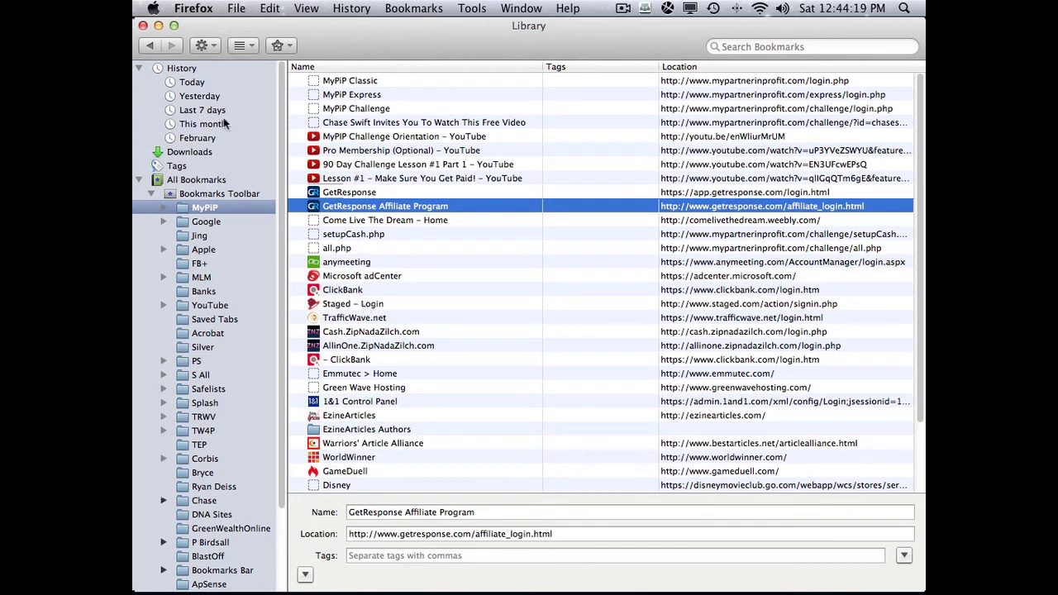
- Close the Library, check the new MyPiP order, and flip between the Gmail and Staged tabs
click(143, 26)
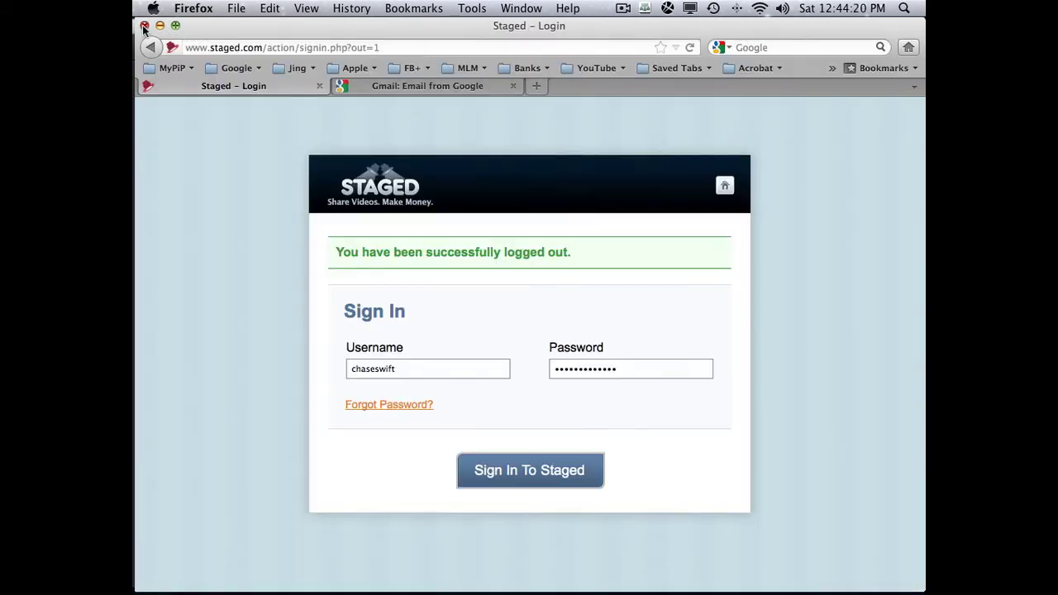
click(175, 68)
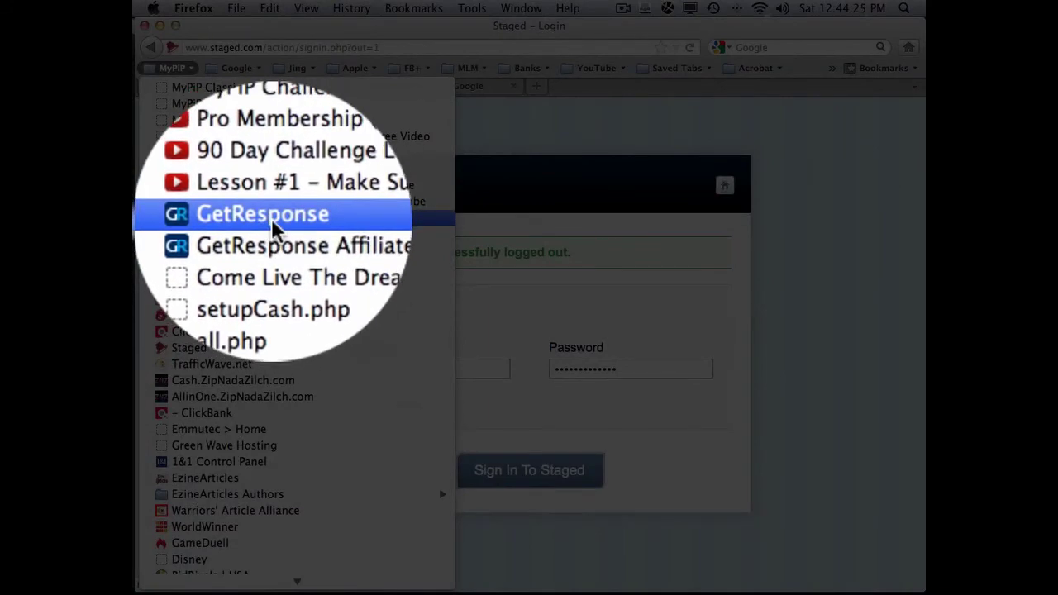
click(612, 169)
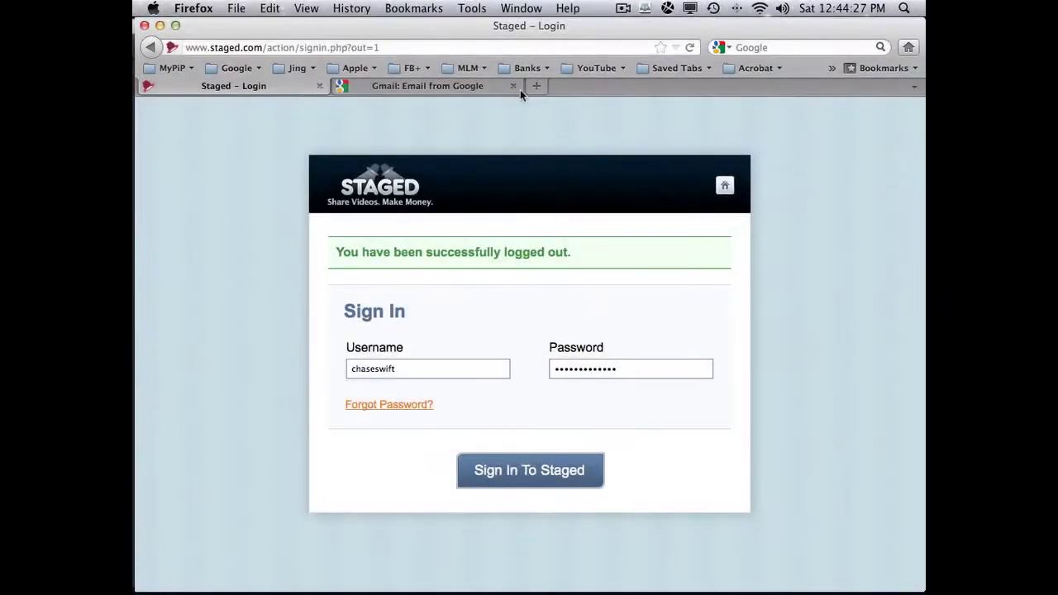
click(493, 83)
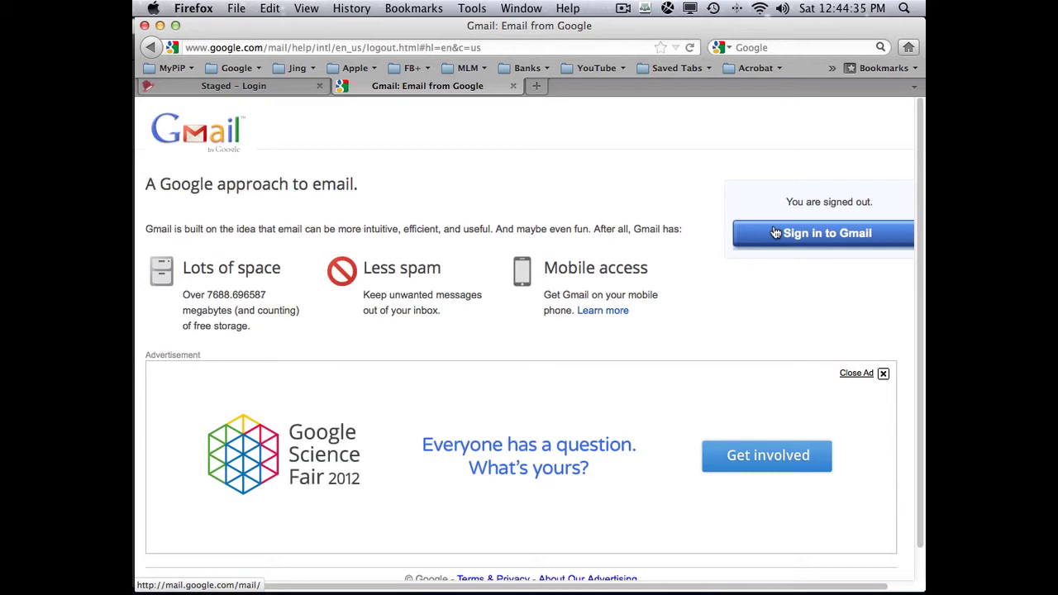
click(289, 91)
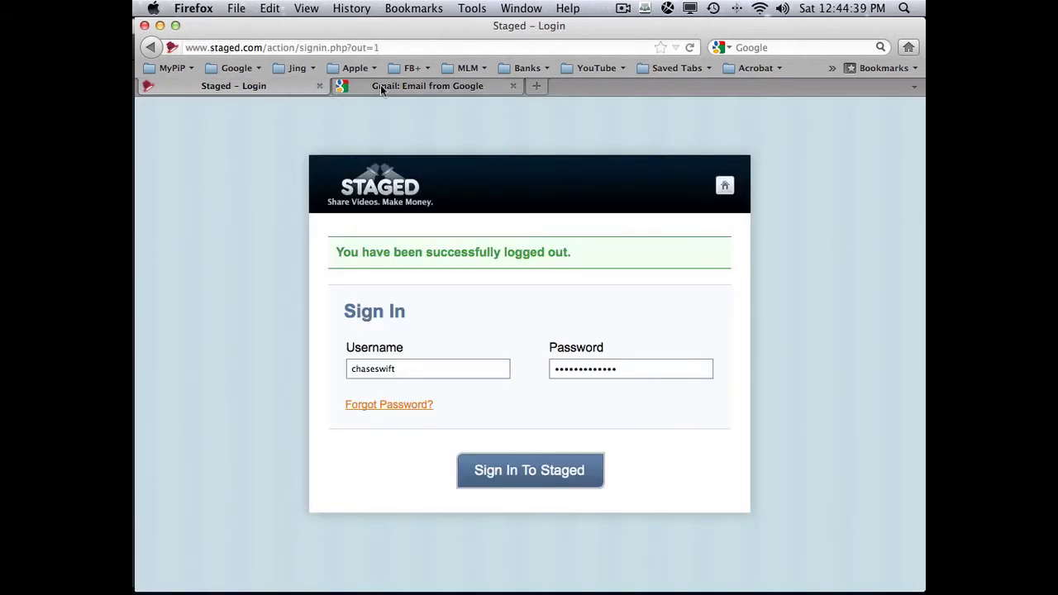
click(378, 86)
click(294, 81)
click(388, 86)
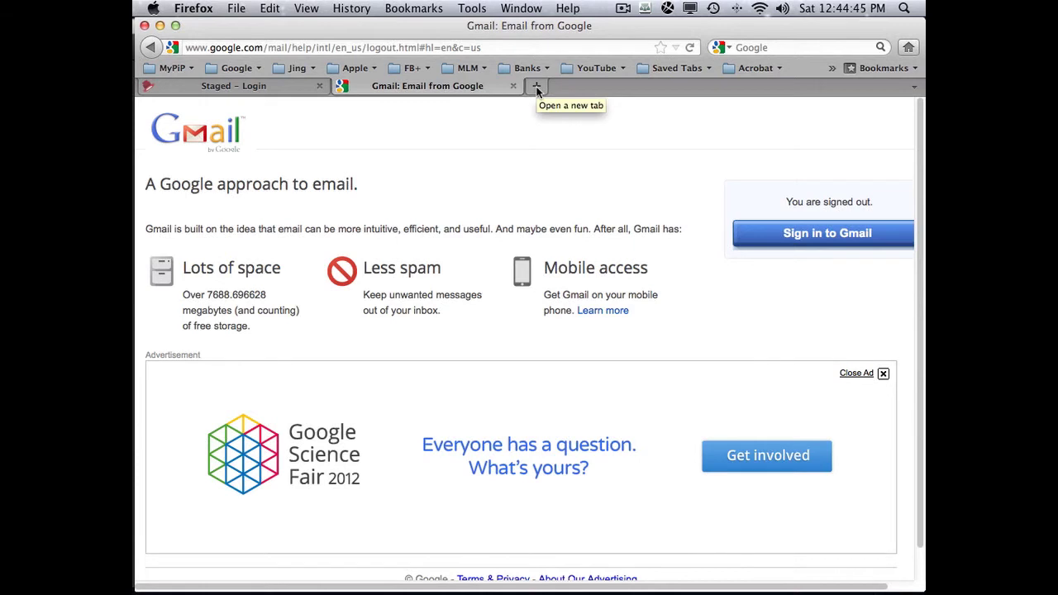
- Open the Jing bookmark in a new third tab
click(536, 87)
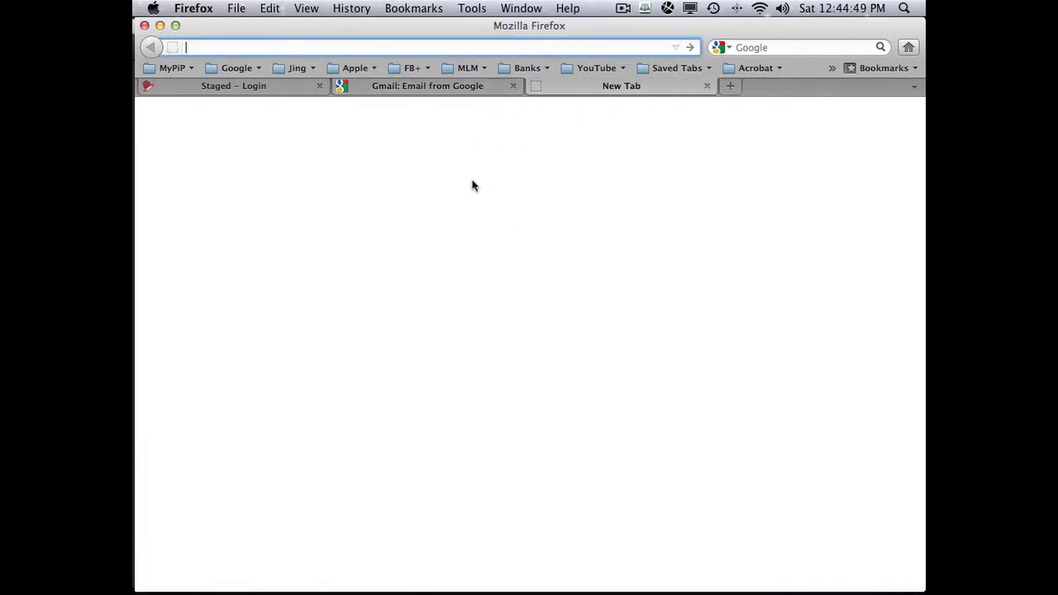
click(297, 68)
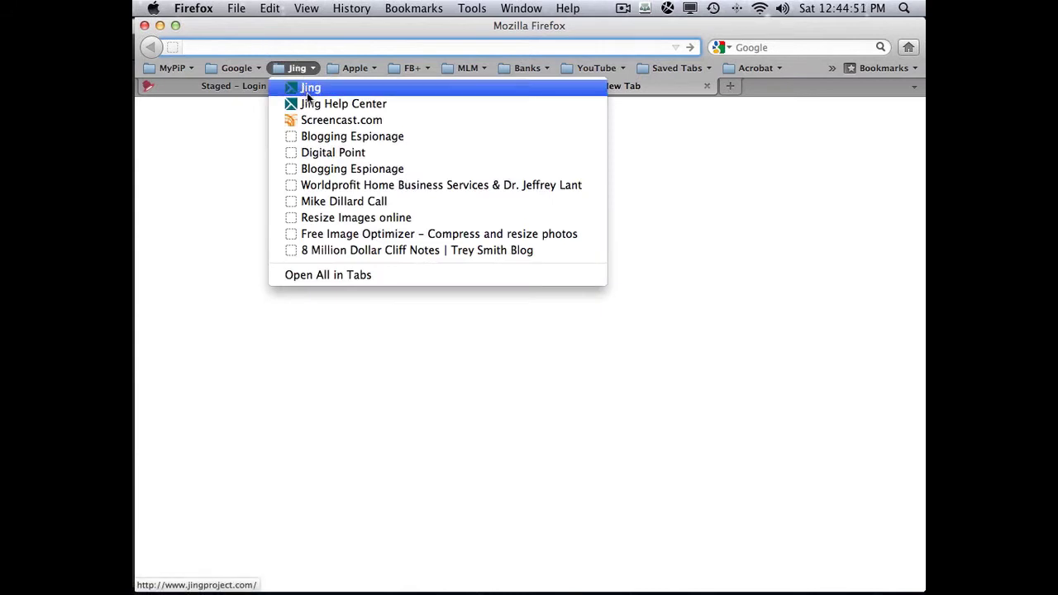
click(313, 88)
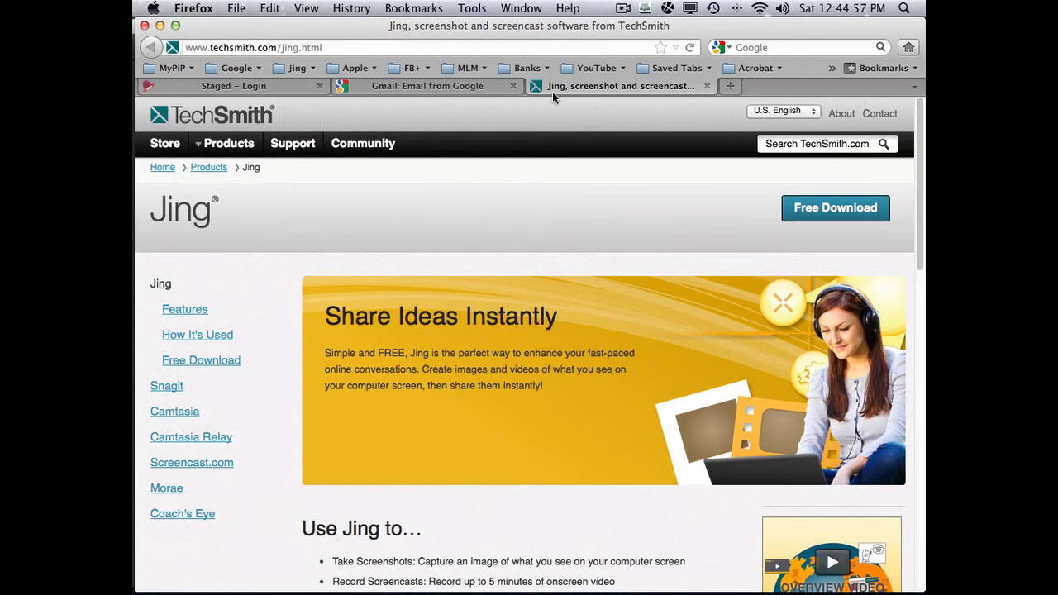
- Return to the Gmail tab and click 'Sign in to Gmail'
click(463, 88)
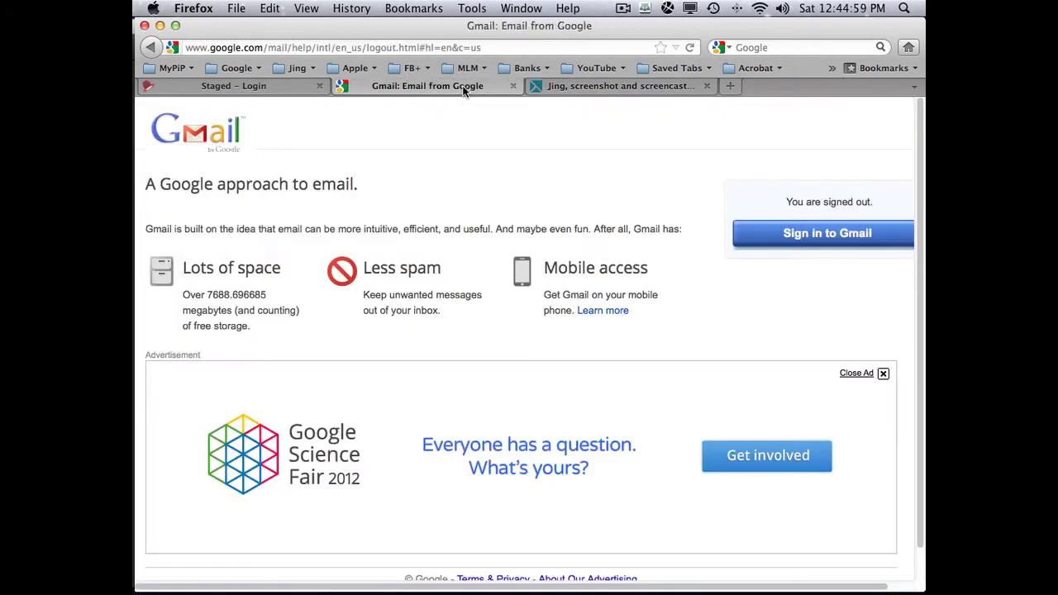
click(265, 87)
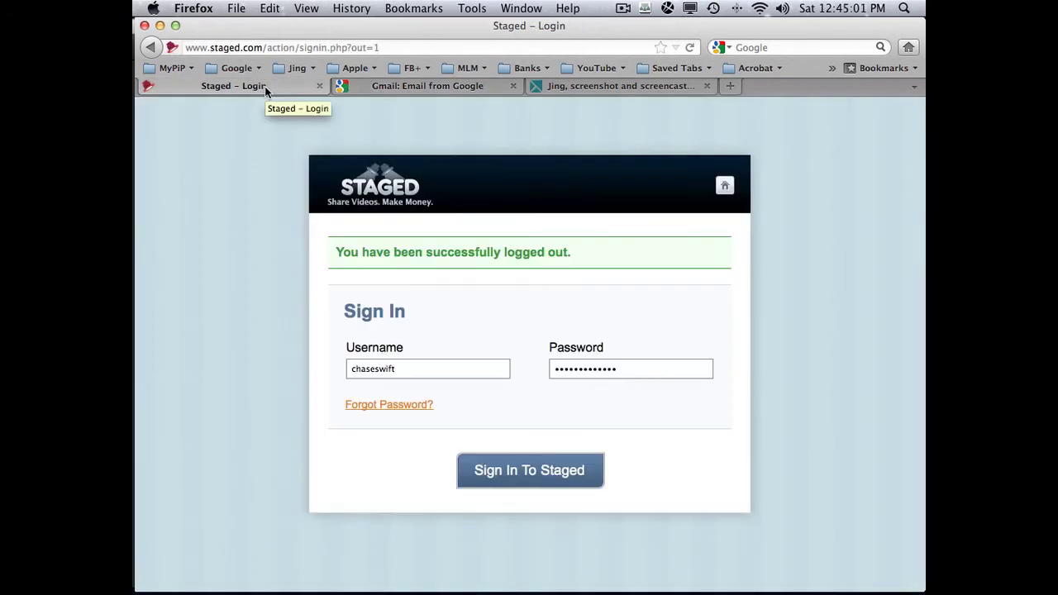
click(411, 87)
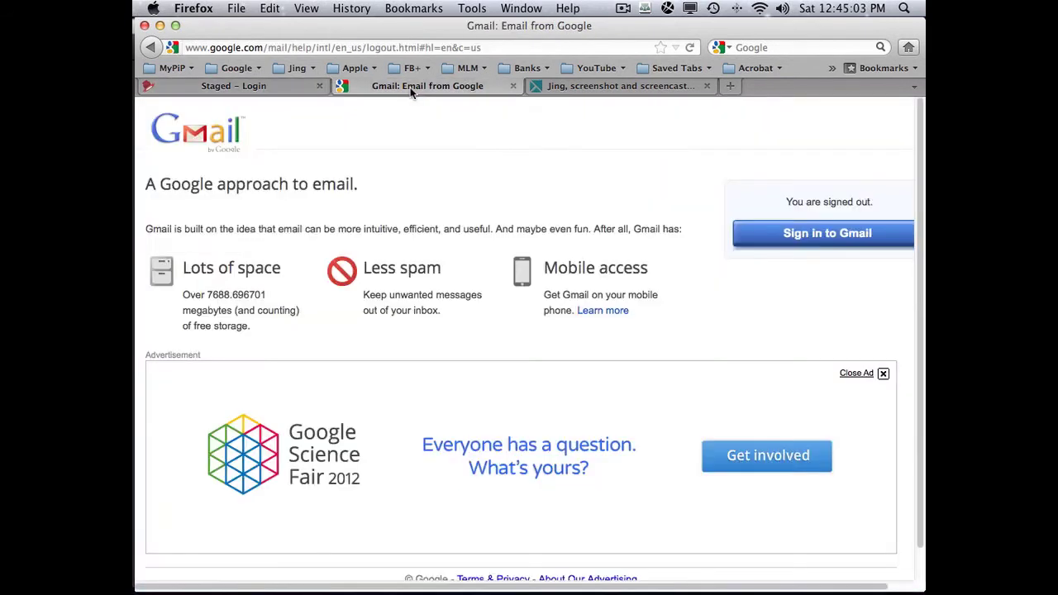
click(801, 236)
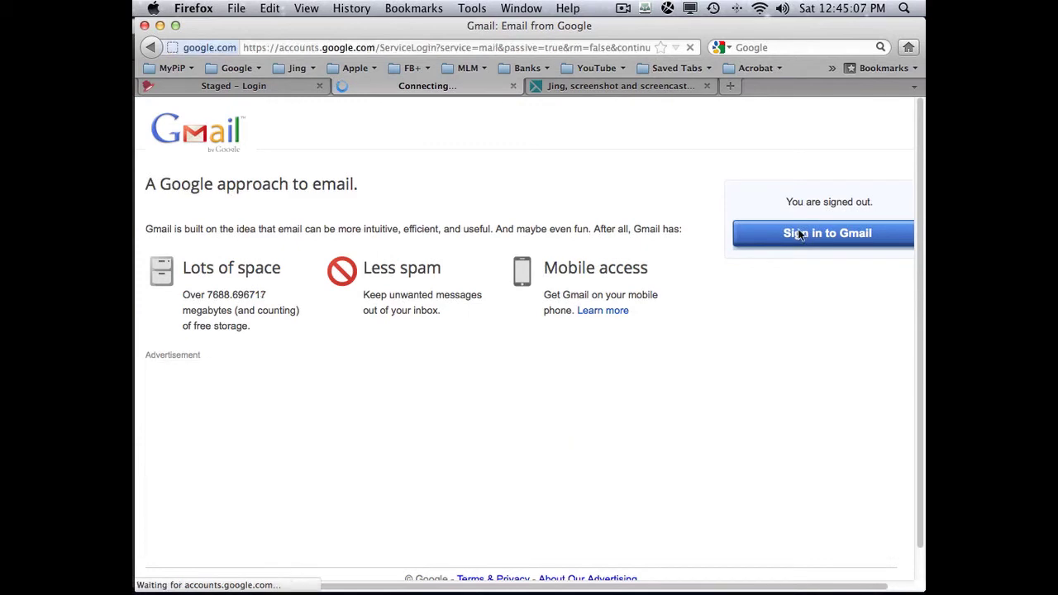
- Fill the Gmail username from the saved account and narrow Firefox beside the meeting panel
click(665, 252)
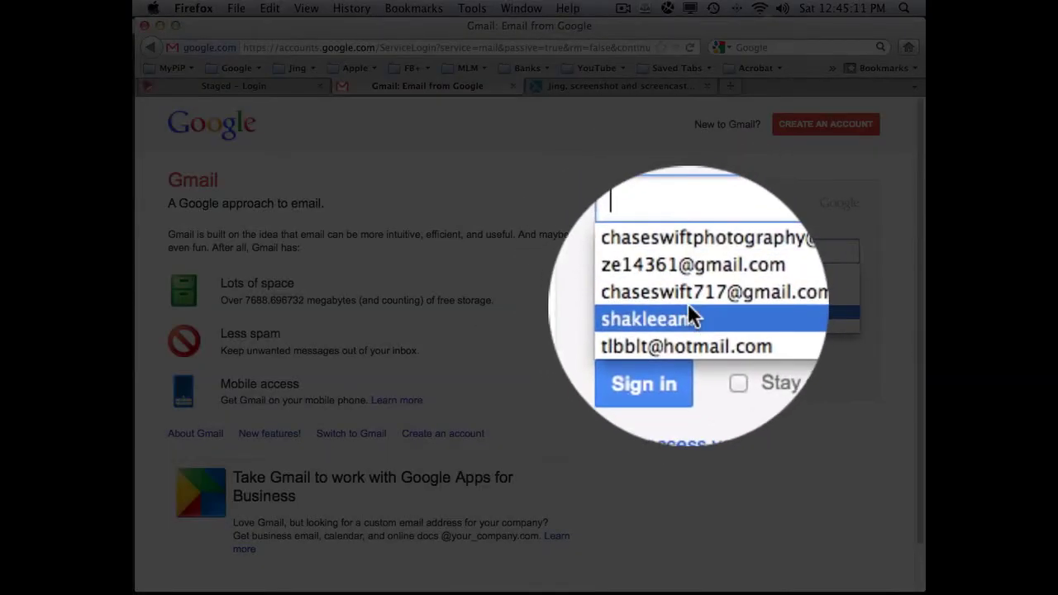
click(689, 271)
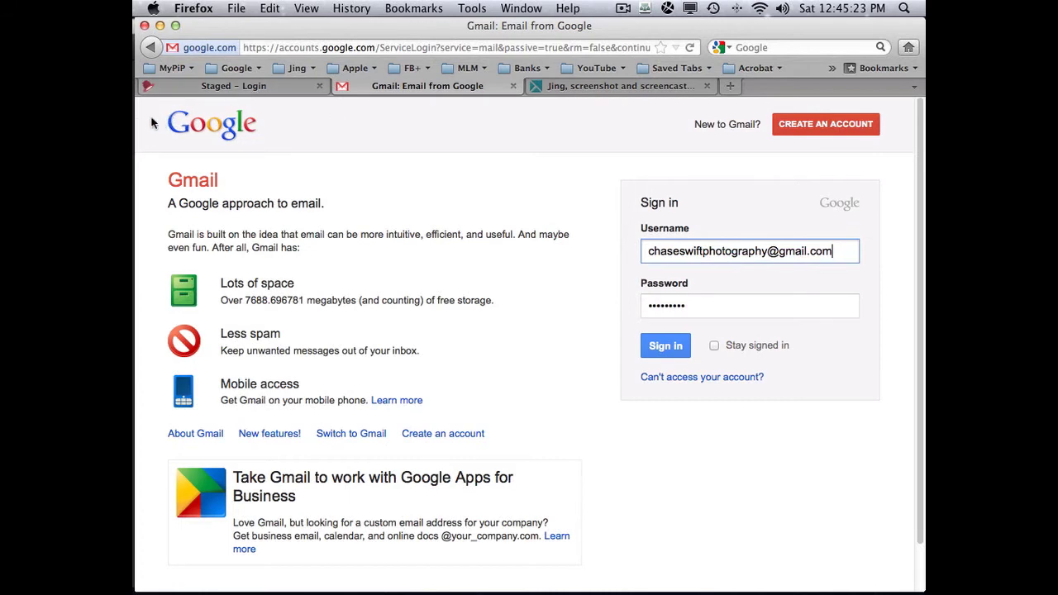
drag(134, 120, 253, 120)
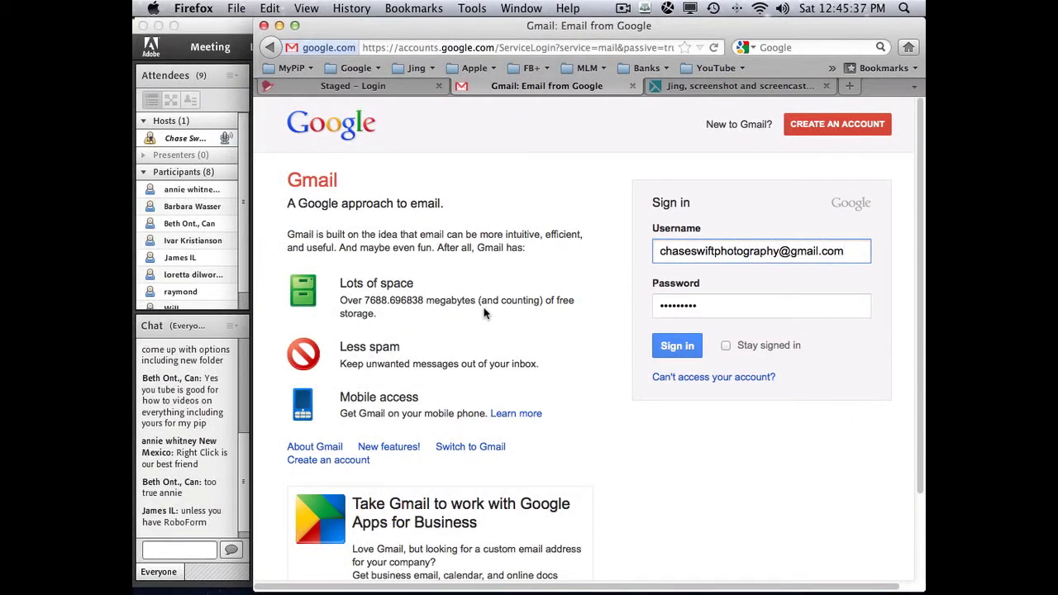
click(357, 68)
- Open the Google home page bookmark and search for 'roboform'
click(364, 88)
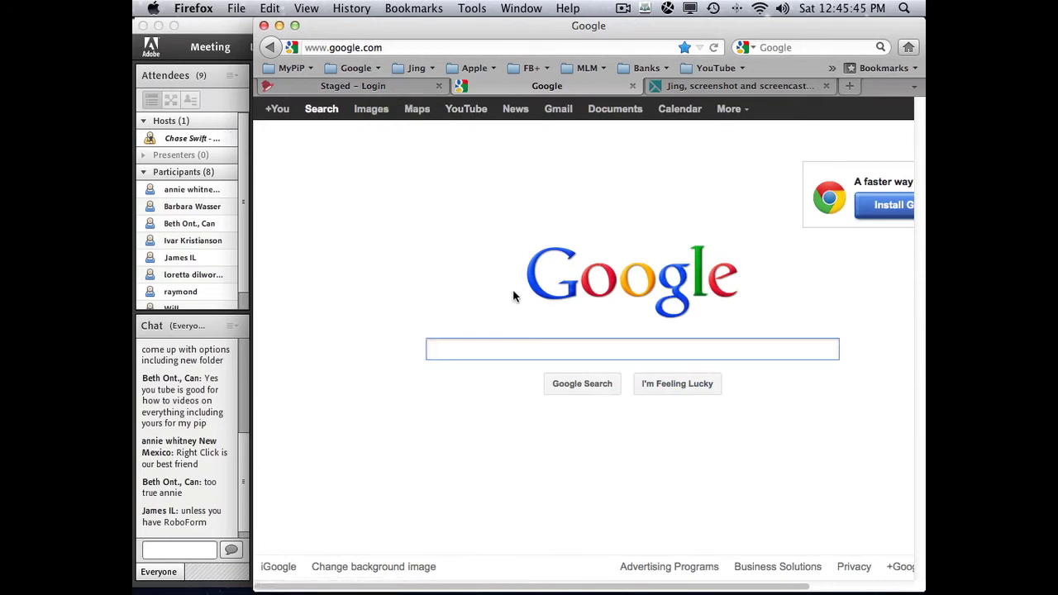
text(robo)
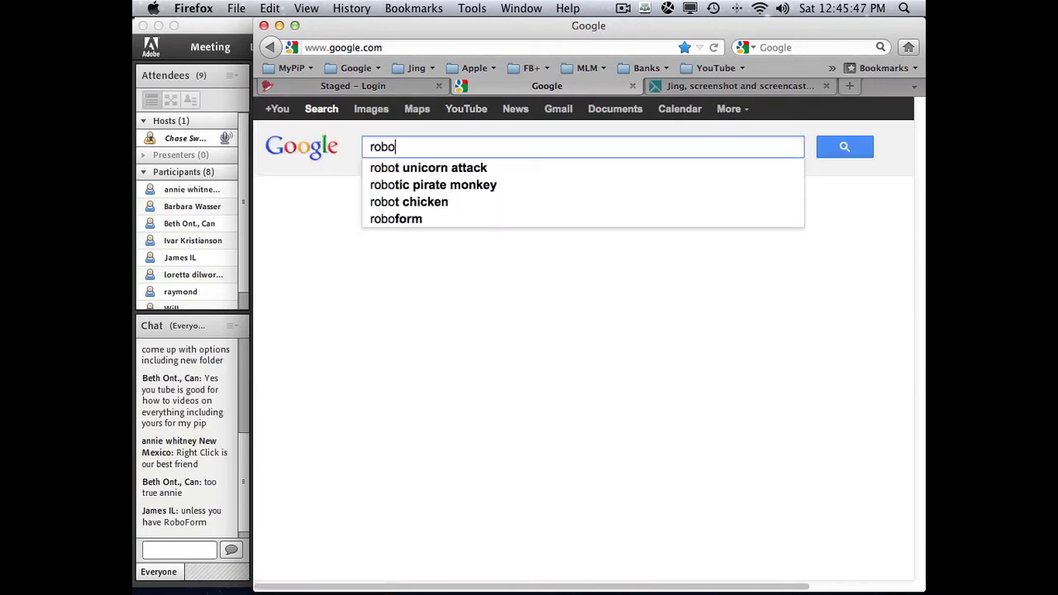
text(form)
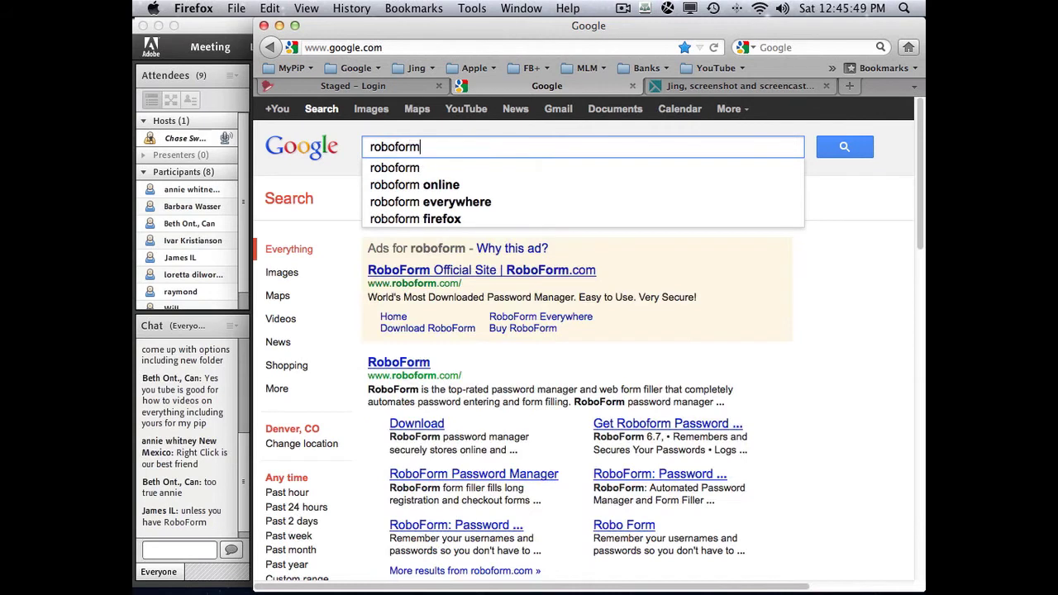
click(409, 169)
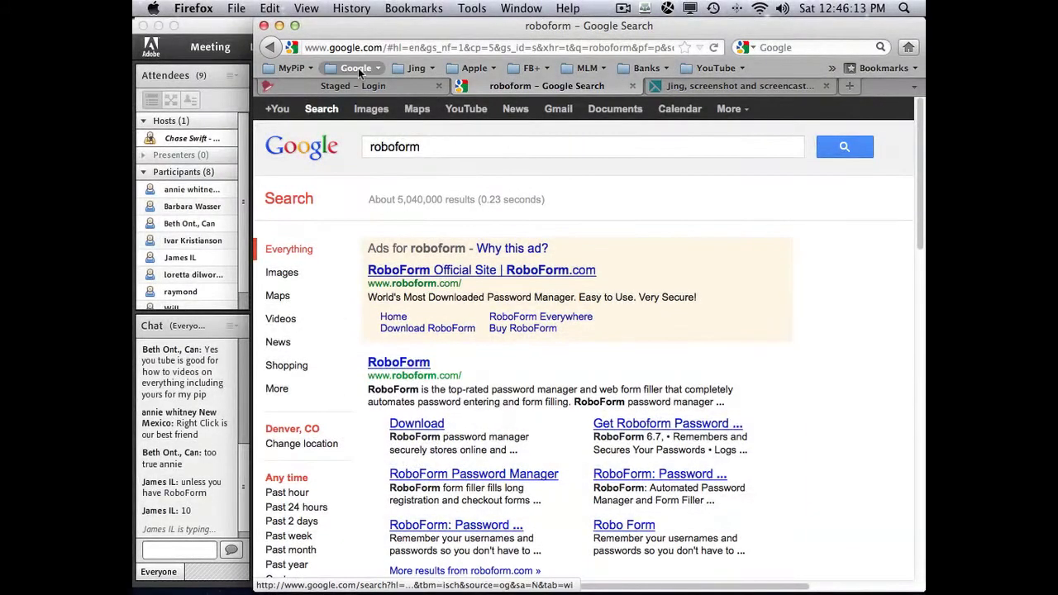
- Switch to the Staged – Login tab and hide Firefox to bring the Adobe Connect meeting forward
click(291, 67)
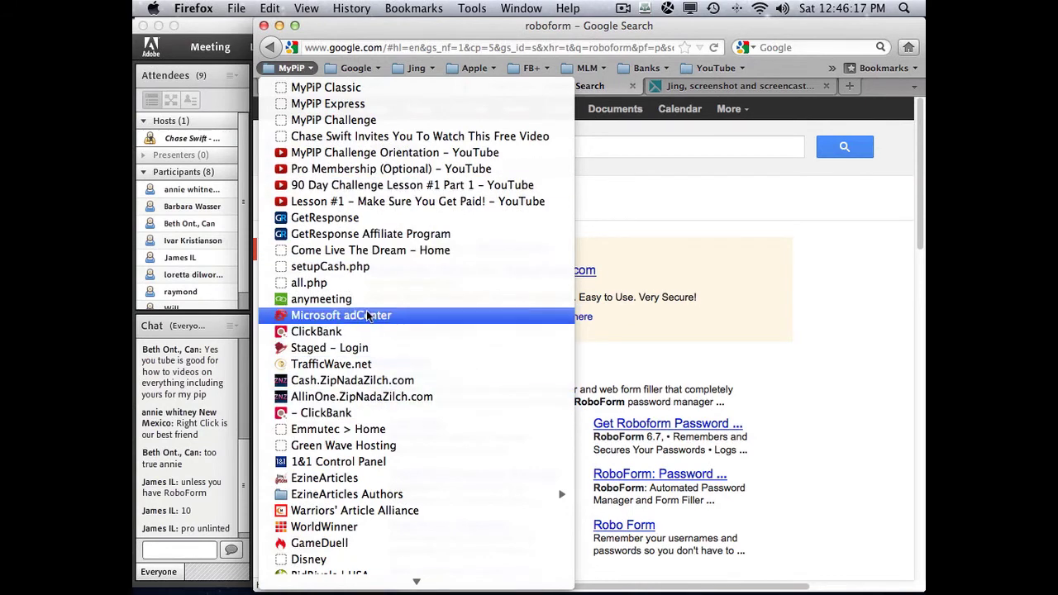
click(836, 360)
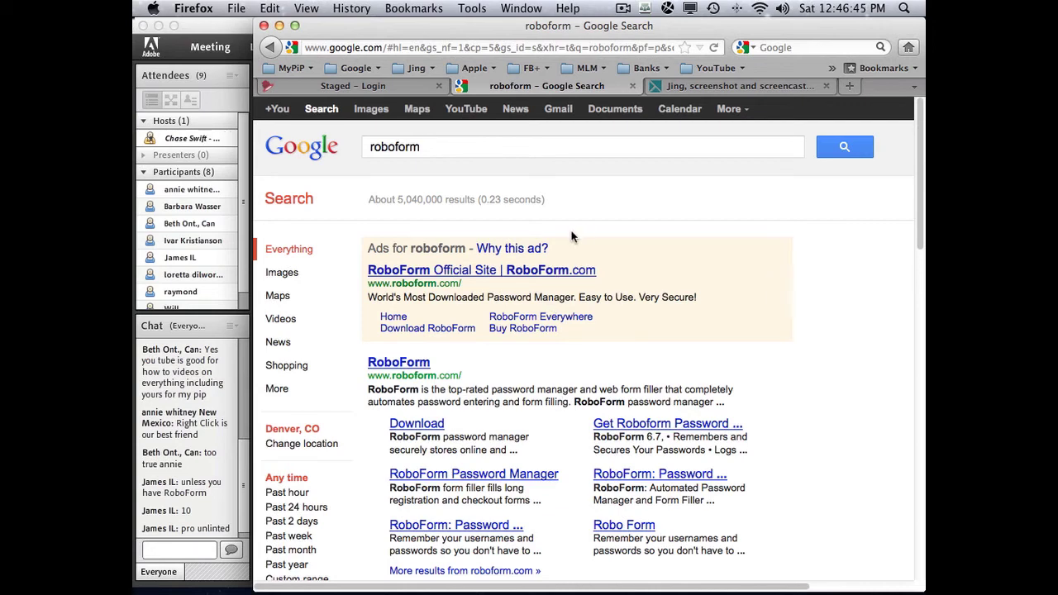
click(424, 88)
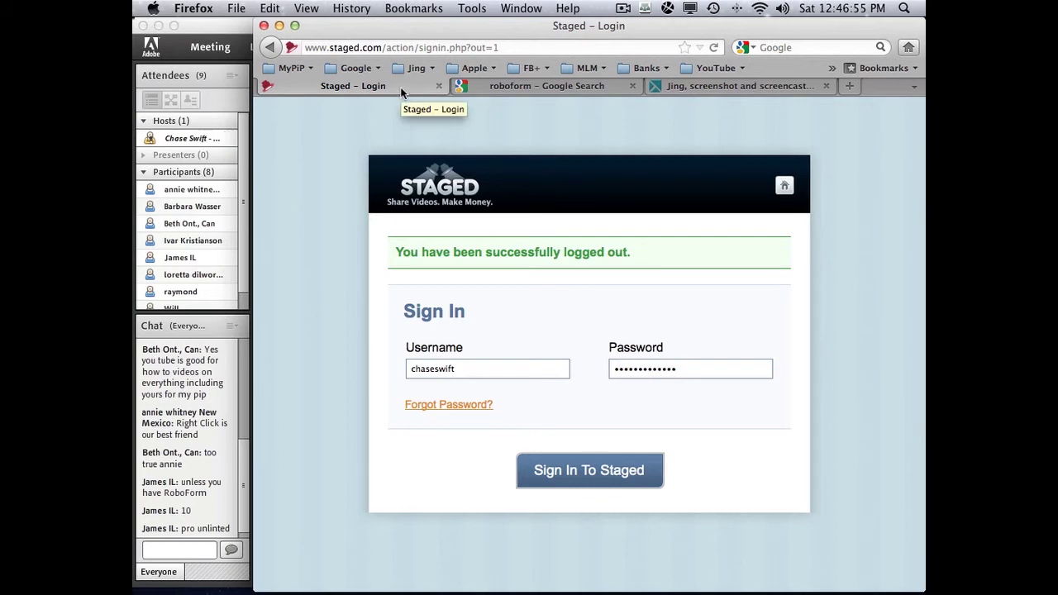
key(super+Tab)
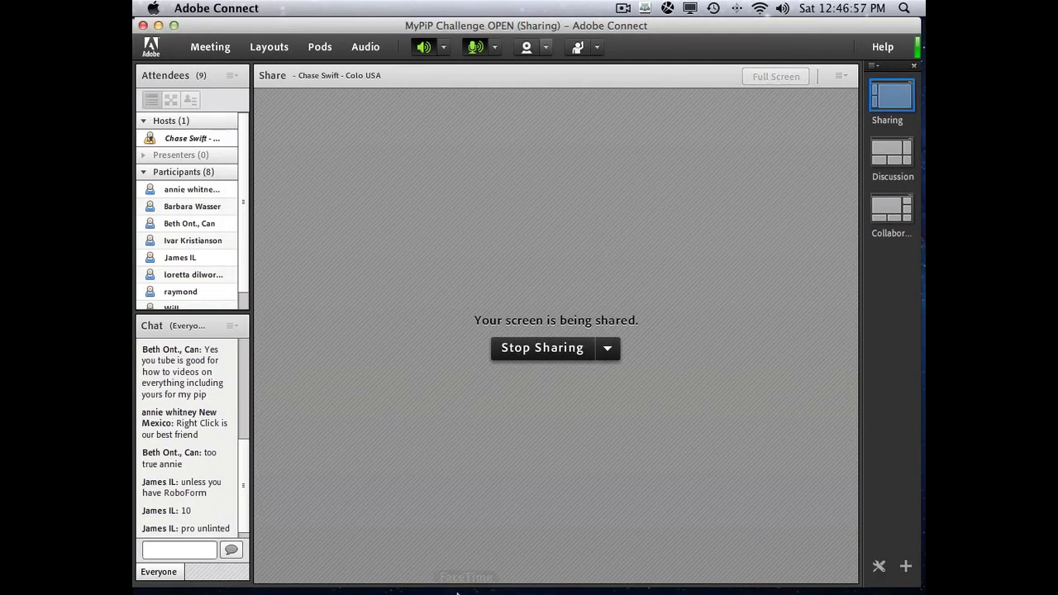
- Start a new TextEdit note with the lines 'passwords' and 'login URL'
click(383, 572)
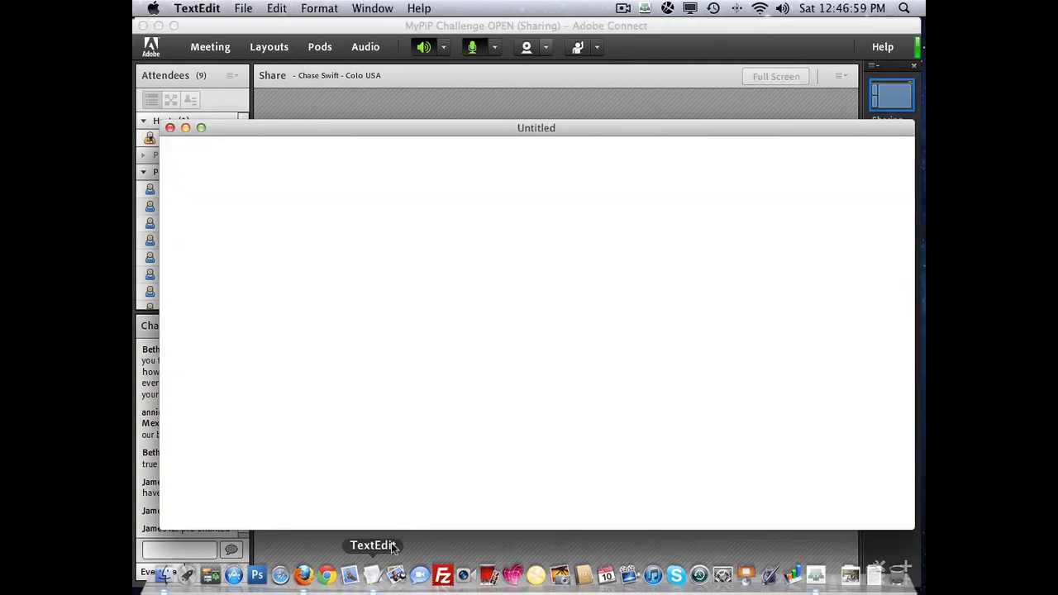
mouse_move(468, 129)
mouse_down()
mouse_move(470, 113)
mouse_move(452, 129)
mouse_move(474, 104)
mouse_move(459, 116)
mouse_up()
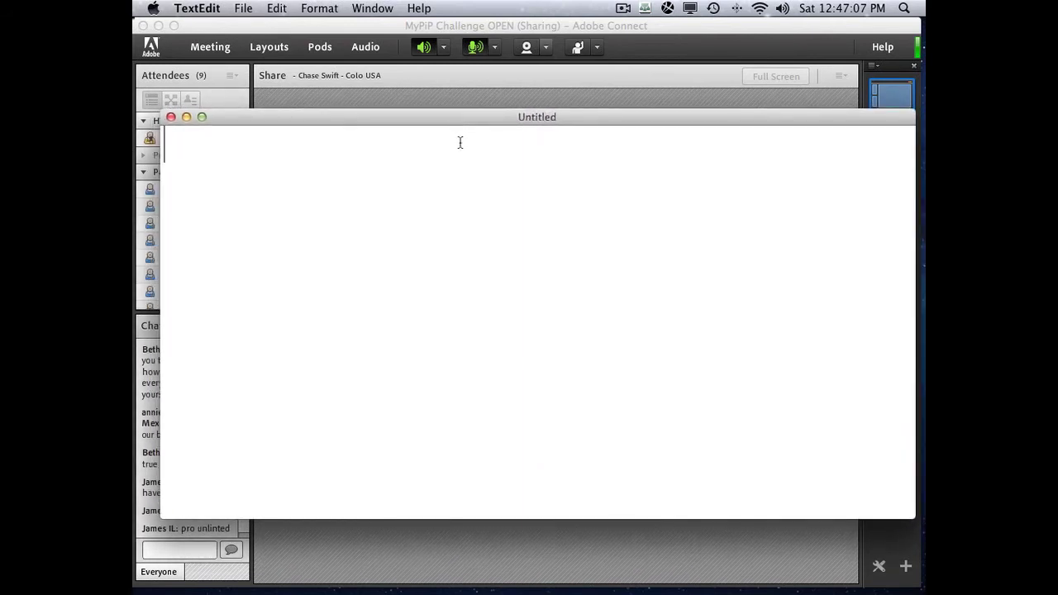
text(passwords)
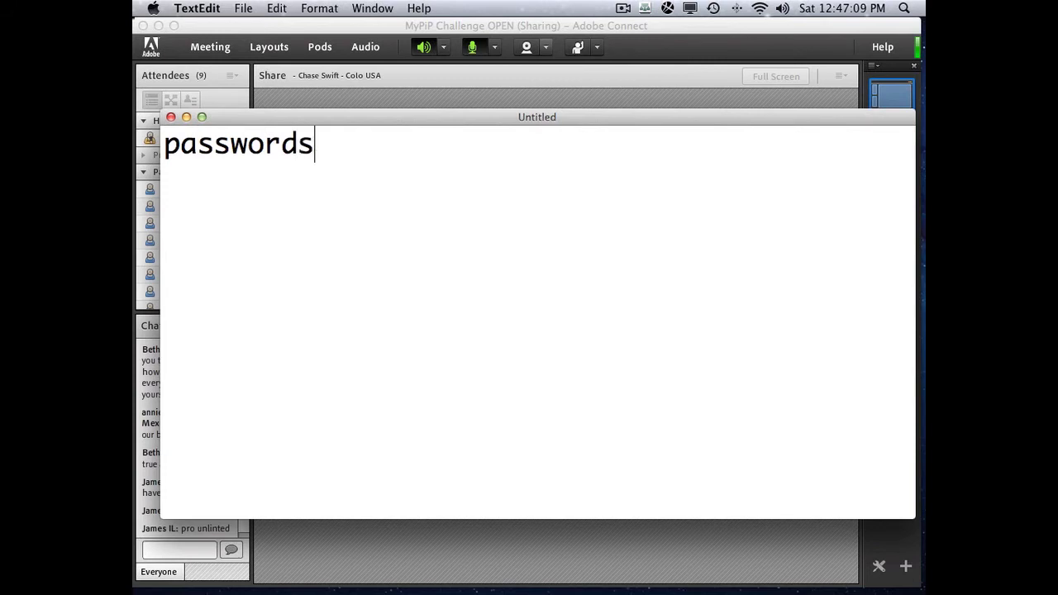
key(Return)
text(login )
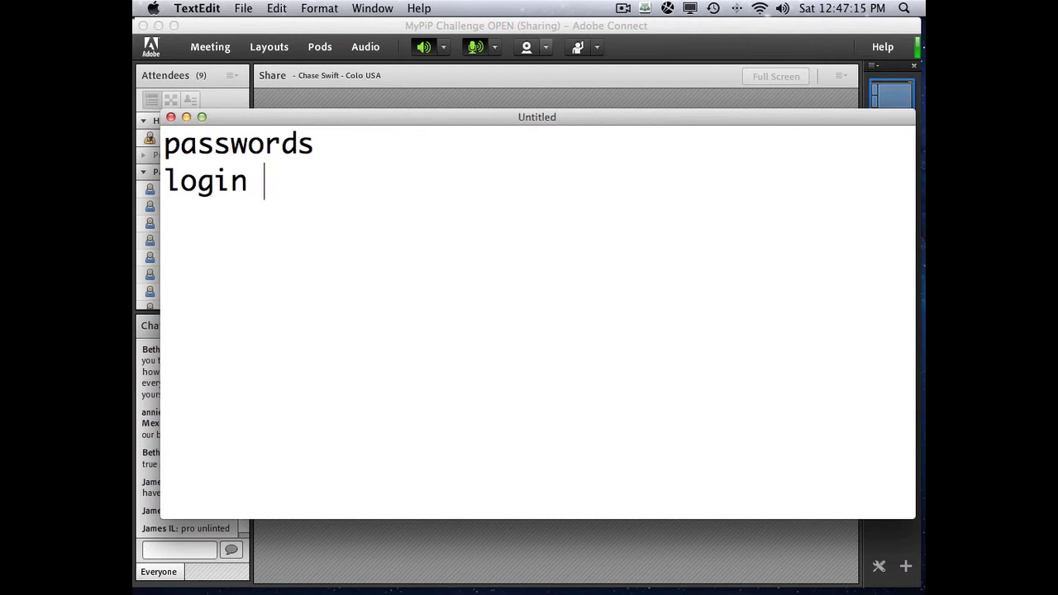
text(URL)
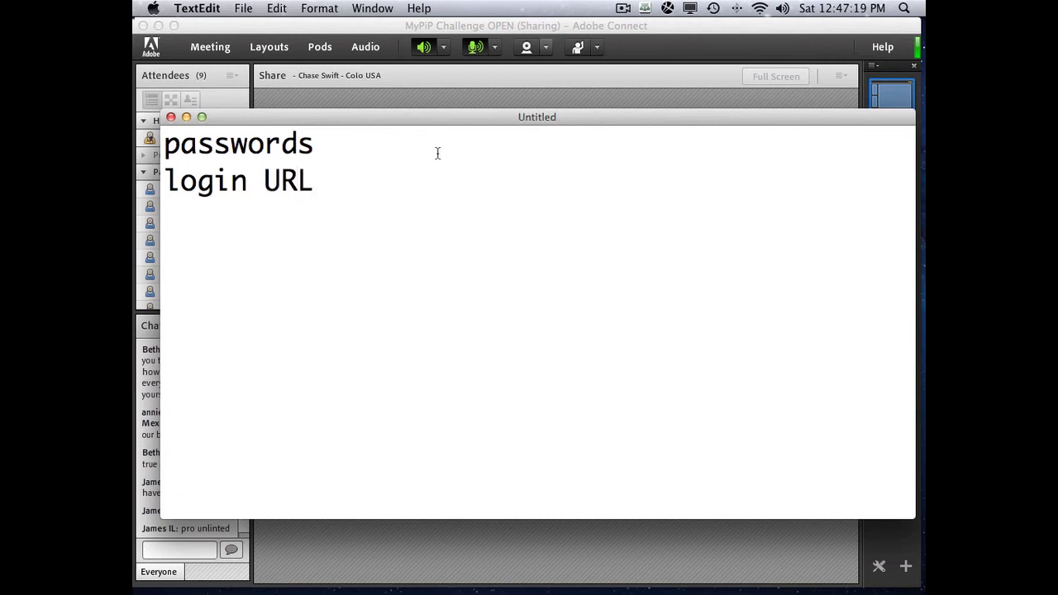
- Select all the note text, then clear the selection
drag(319, 180, 165, 142)
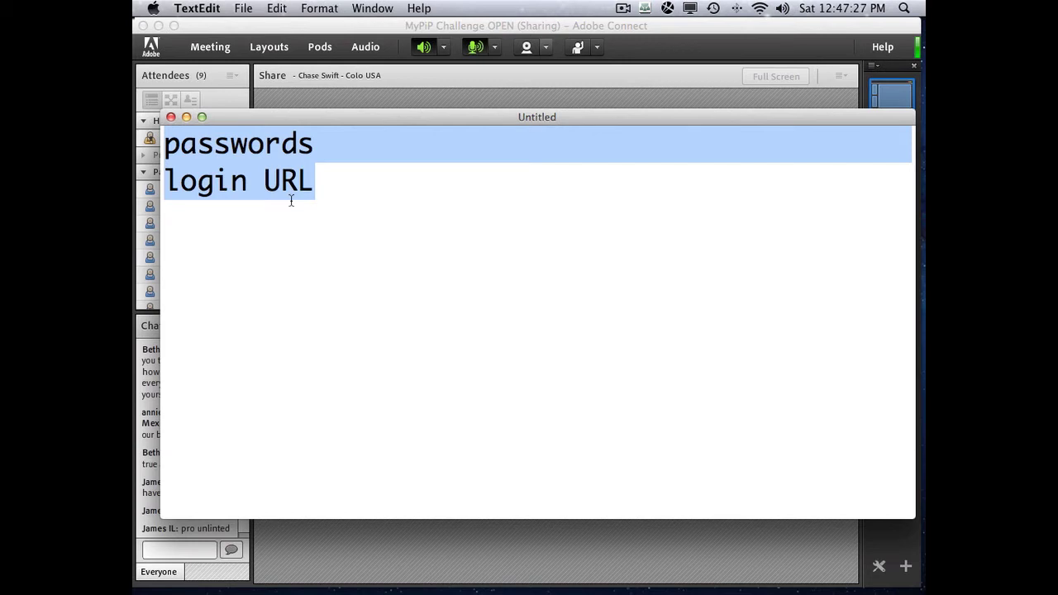
click(323, 173)
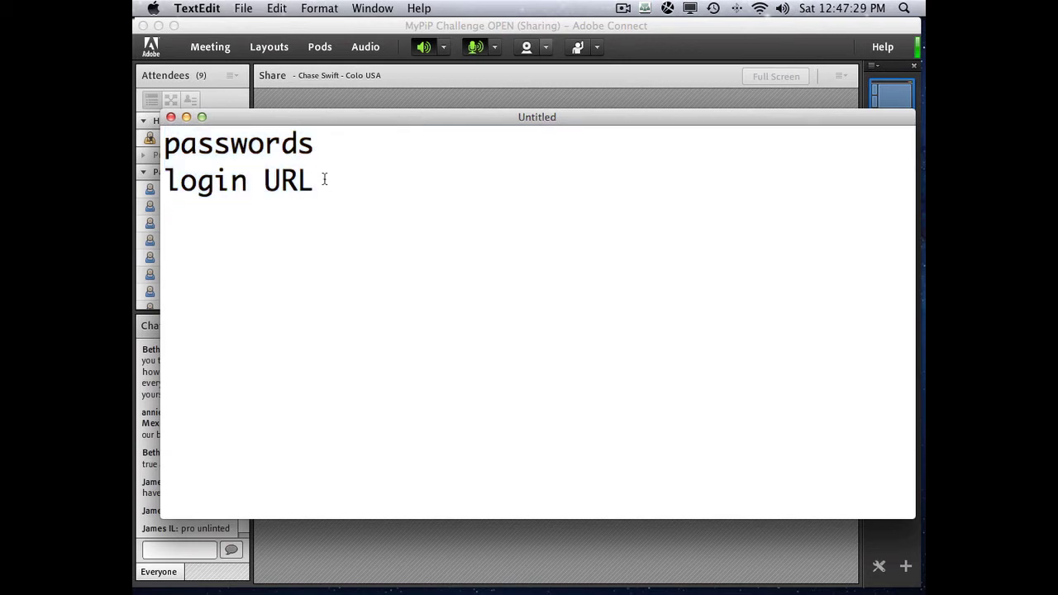
key(super+a)
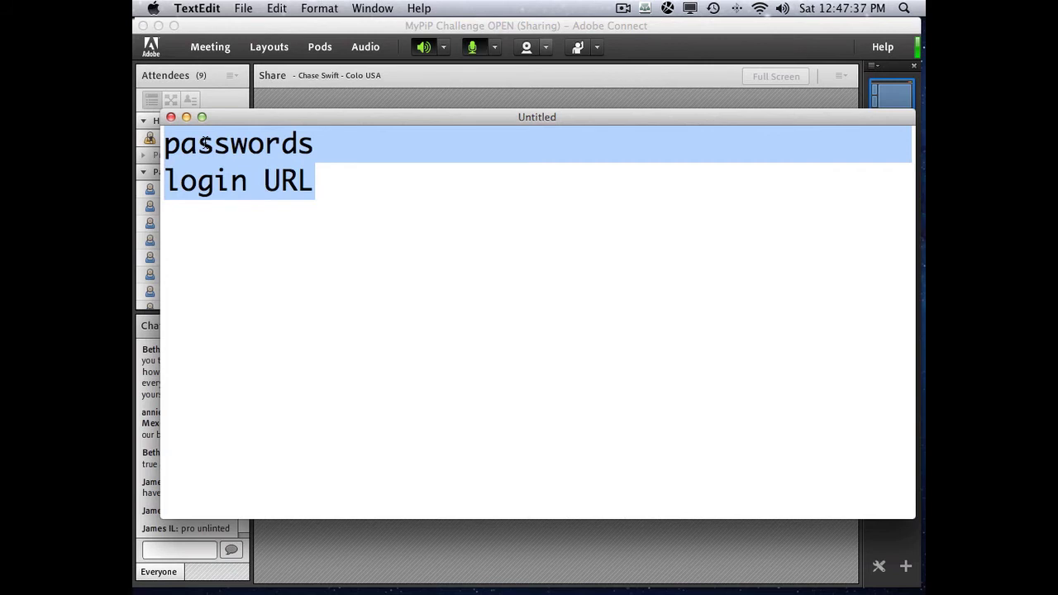
click(247, 181)
key(super+a)
click(304, 187)
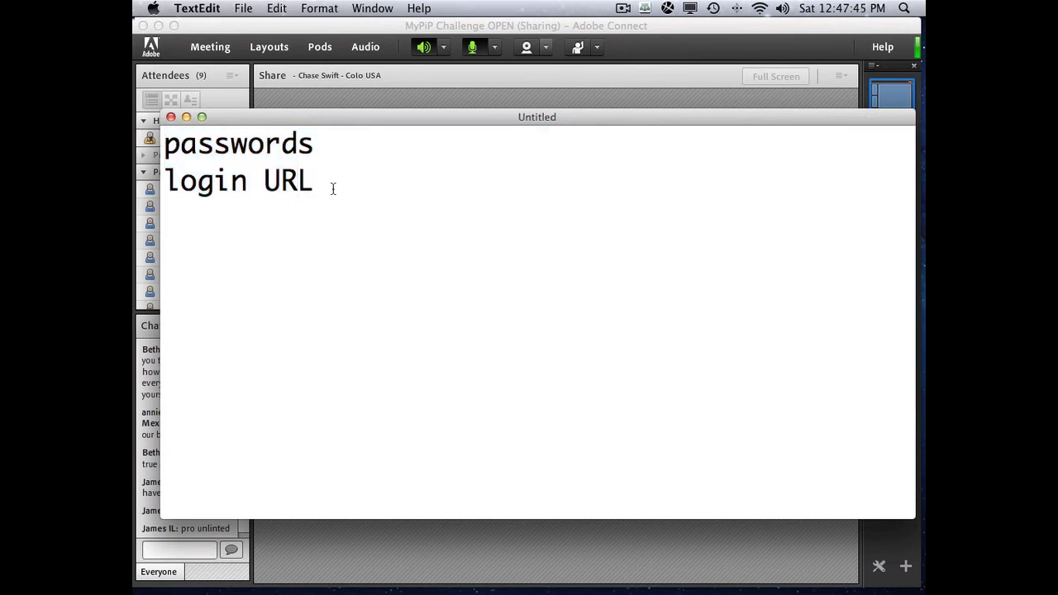
- Go back to Firefox and select the Staged login page's full address
key(super+Tab)
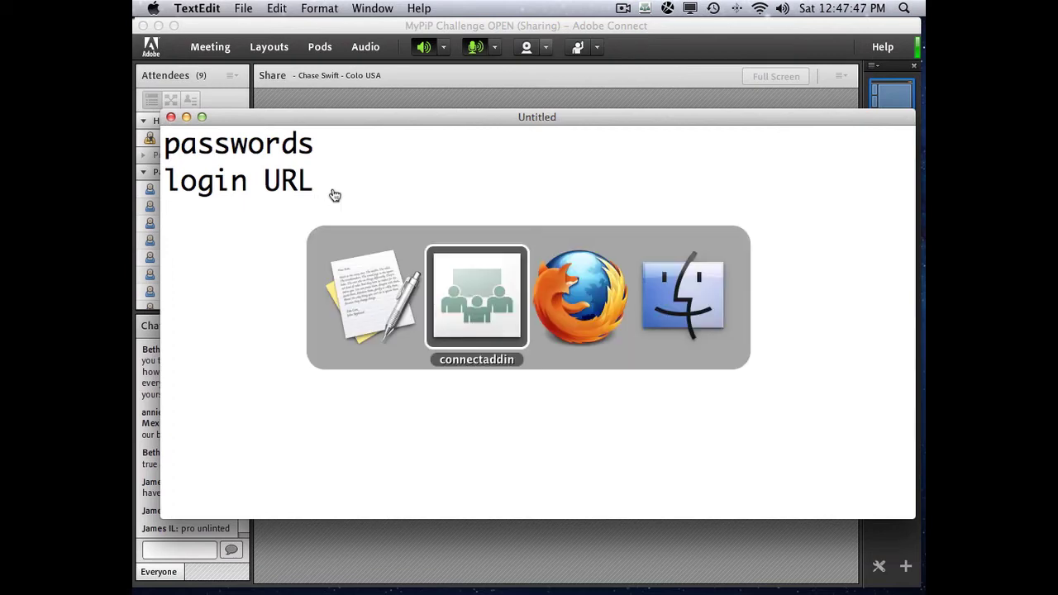
key(super+Tab)
key(super+Tab)
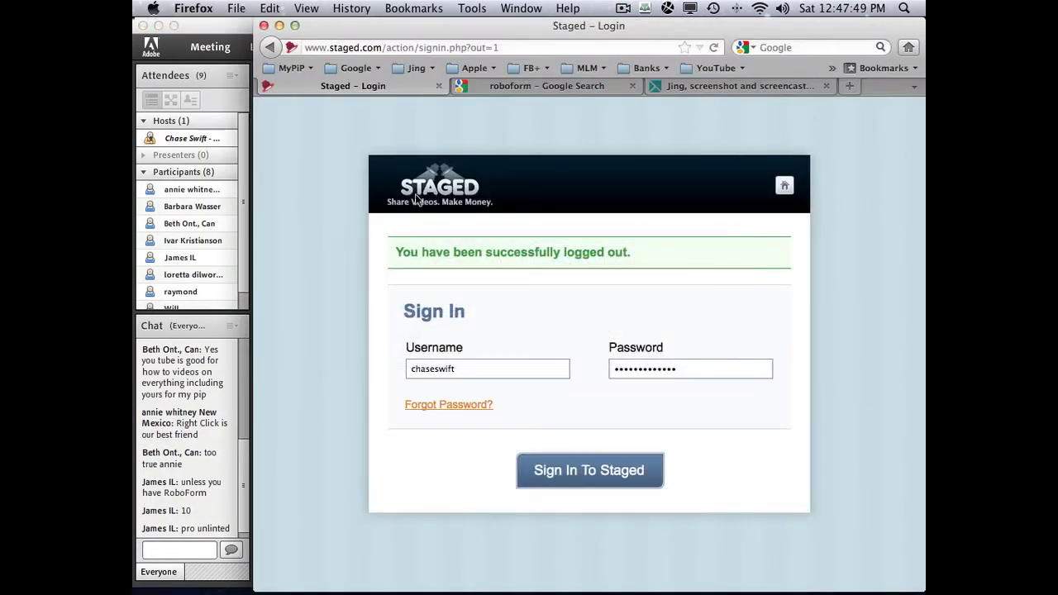
click(509, 41)
key(super+c)
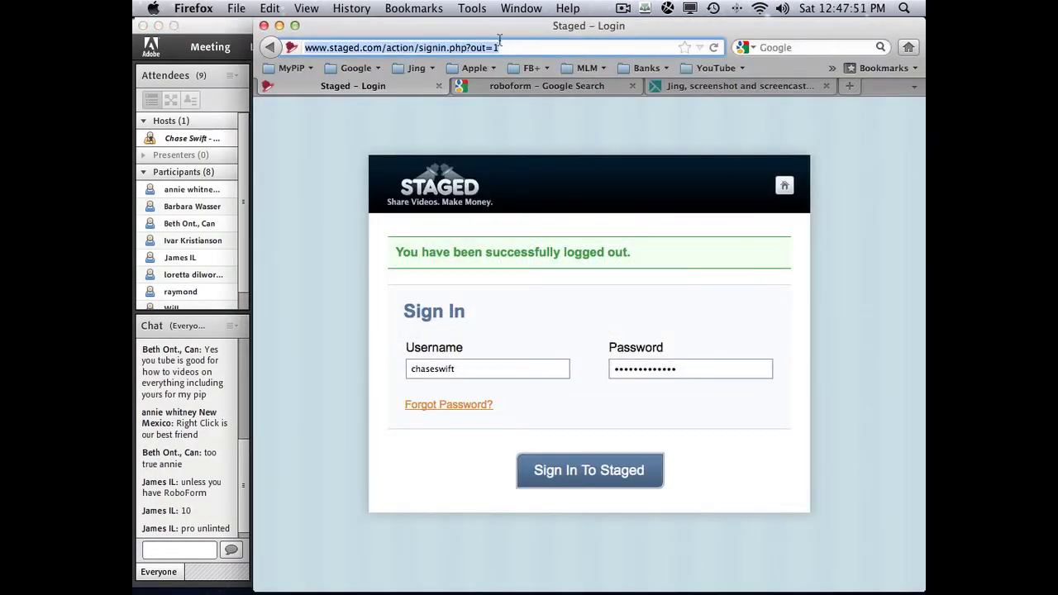
key(super+Tab)
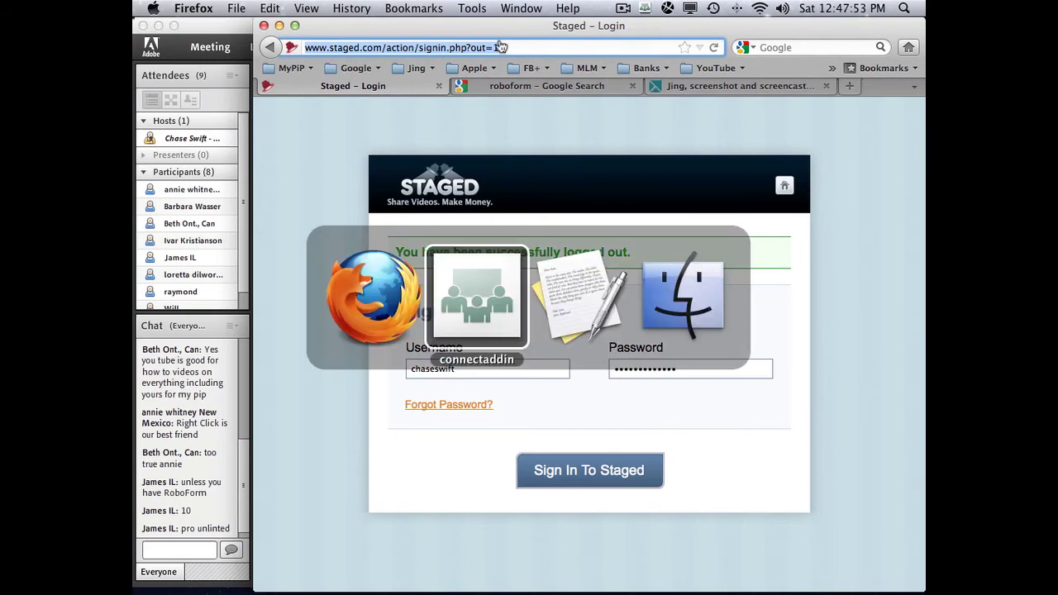
- Paste the Staged sign-in address below 'login URL' and delete its sign-in path
key(super+Tab)
key(super+Tab)
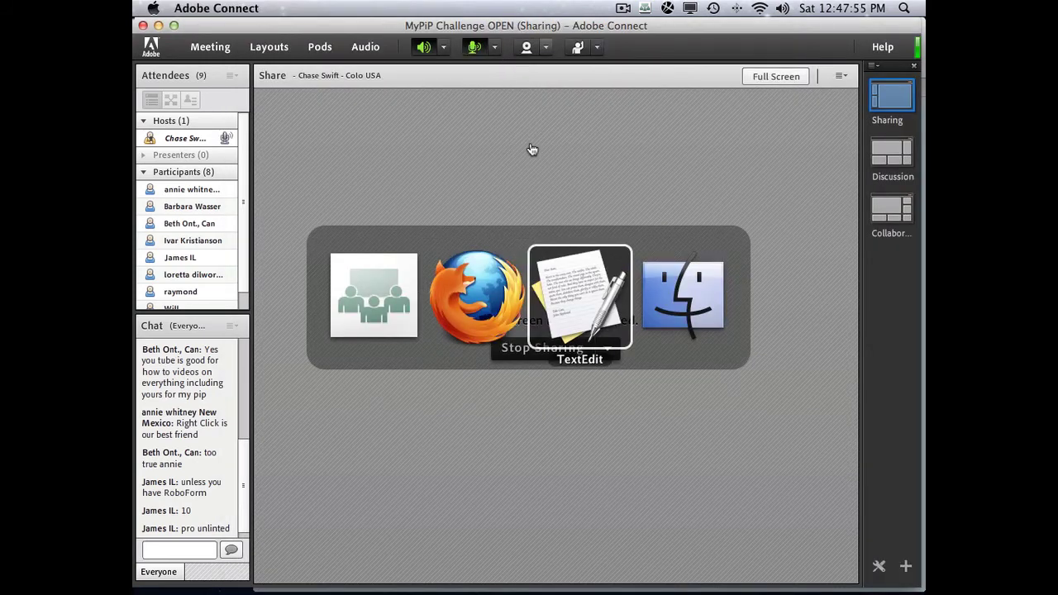
key(Return)
key(super+v)
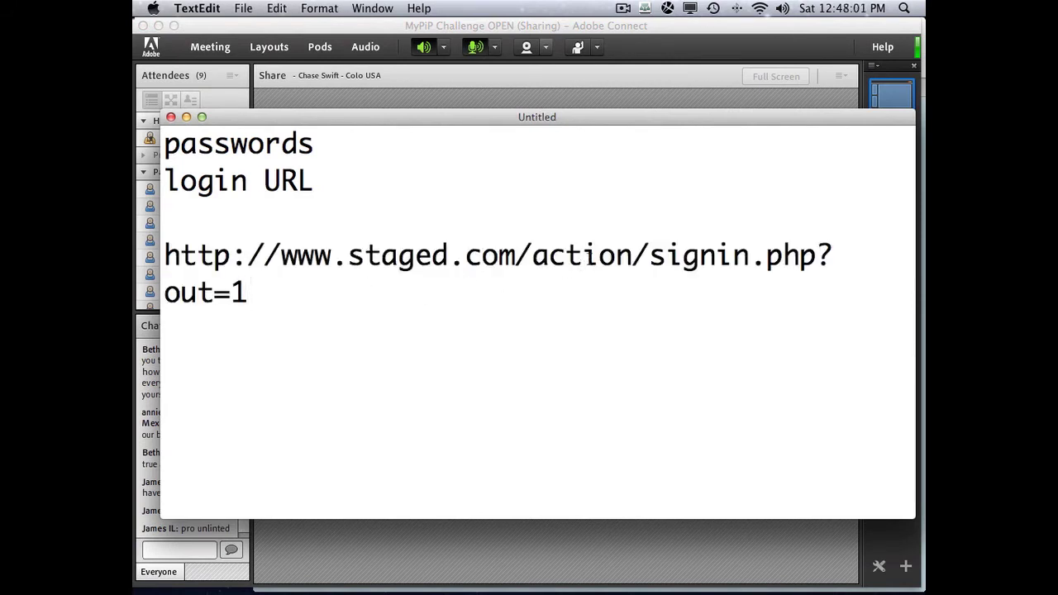
drag(534, 253, 534, 283)
key(BackSpace)
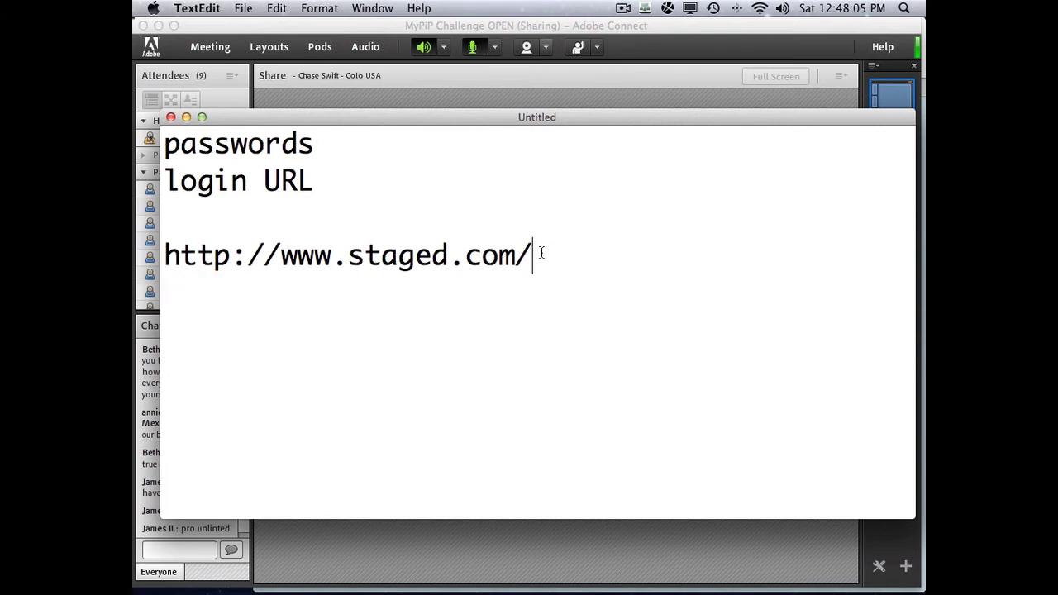
drag(539, 253, 136, 252)
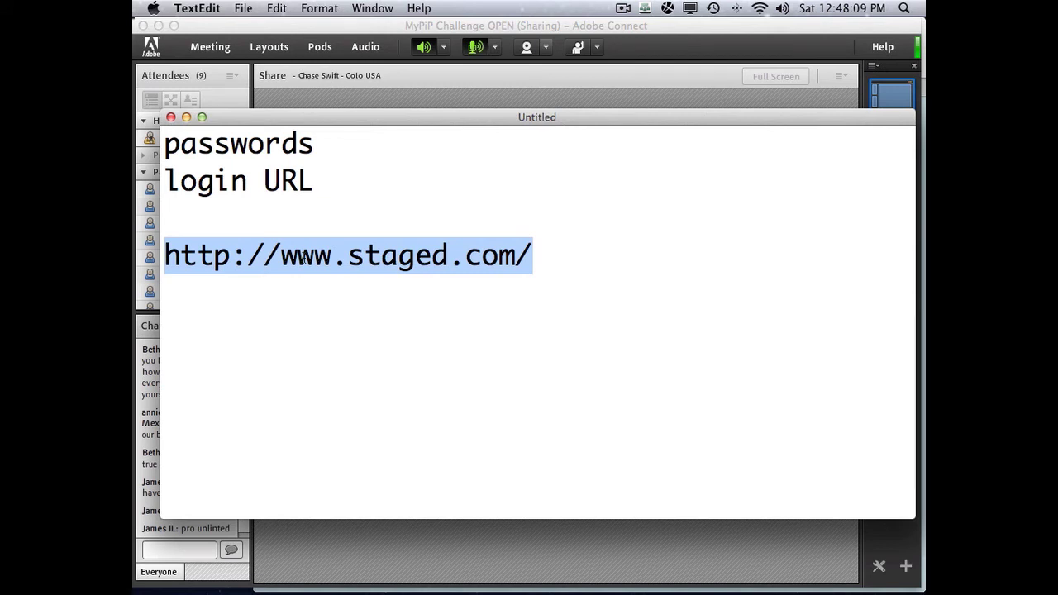
click(369, 248)
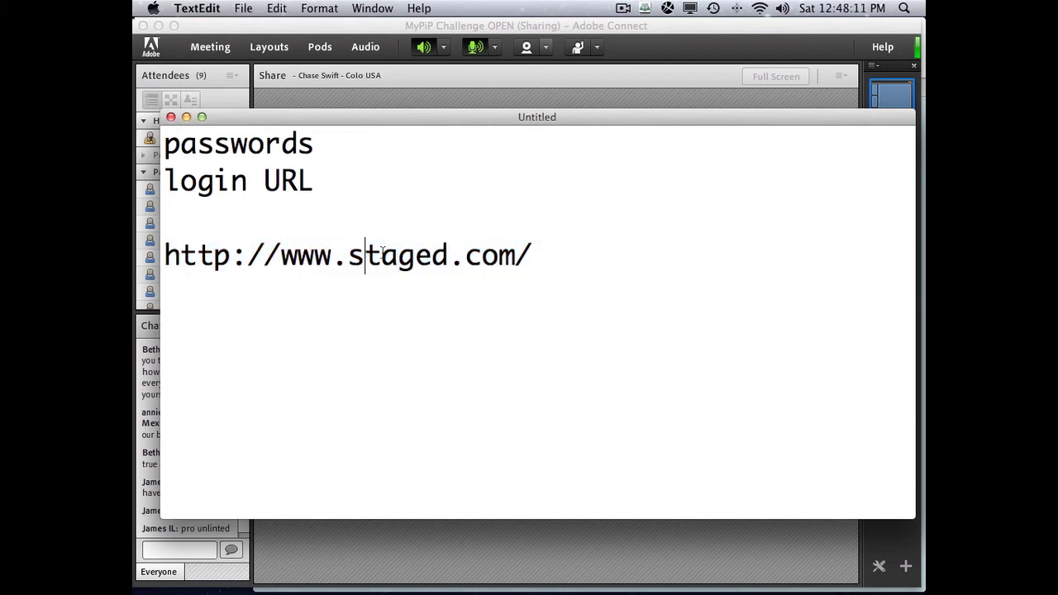
drag(534, 255, 321, 258)
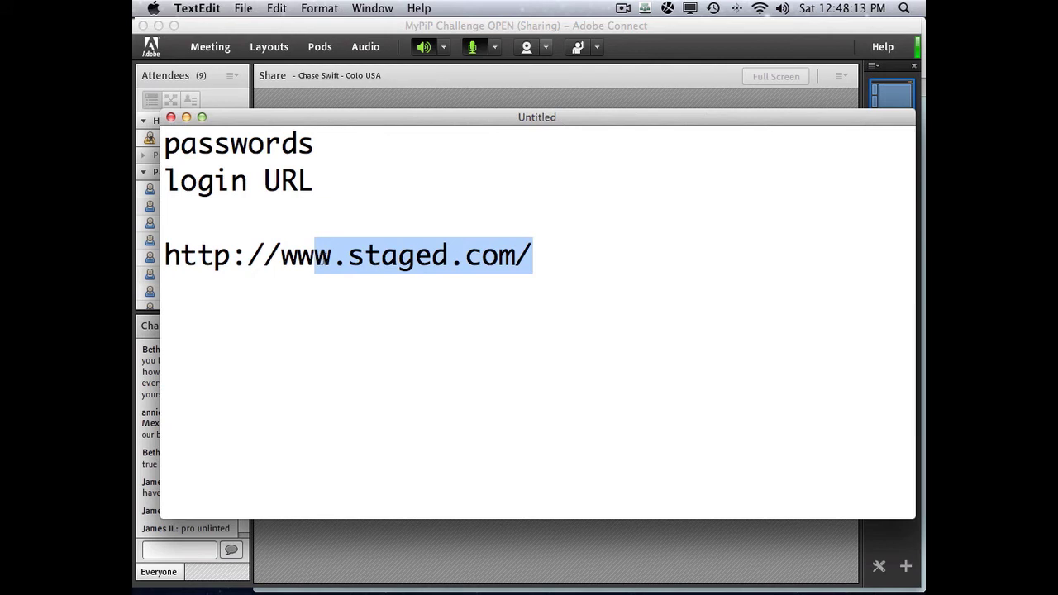
click(399, 255)
drag(534, 254, 168, 258)
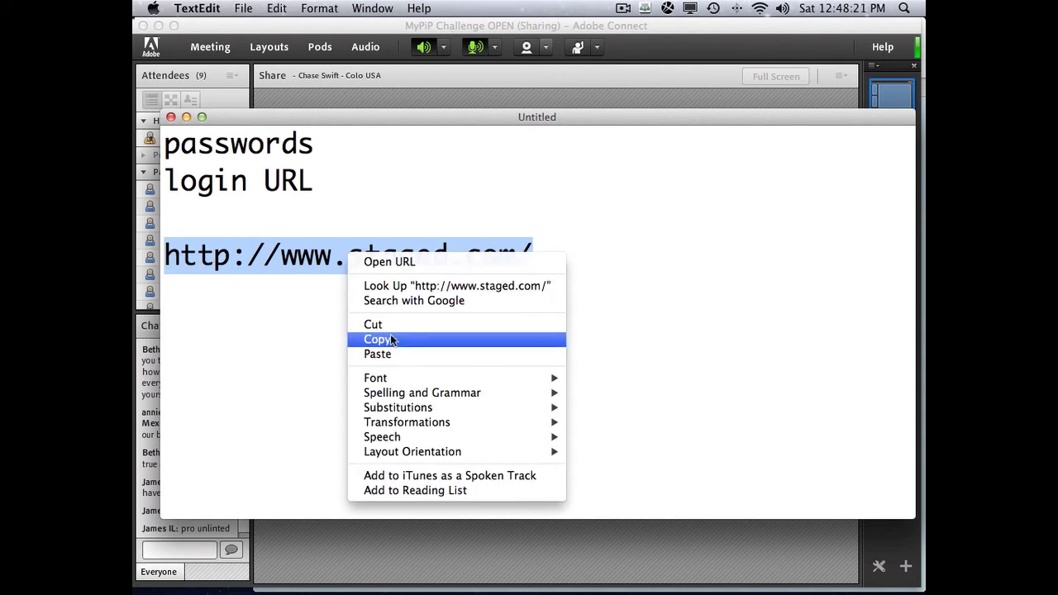
click(339, 239)
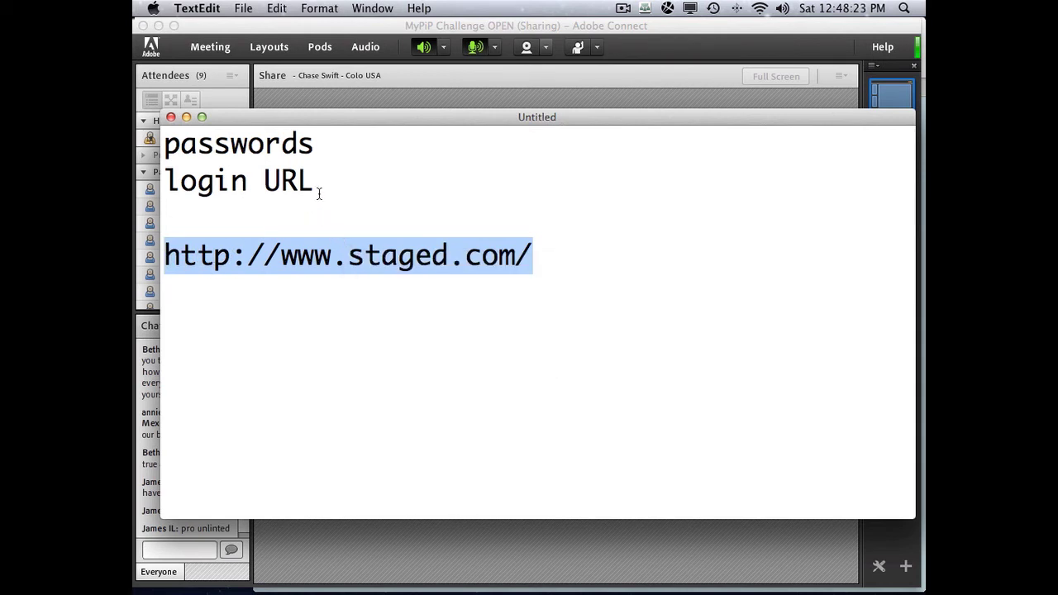
drag(315, 184, 282, 145)
click(278, 153)
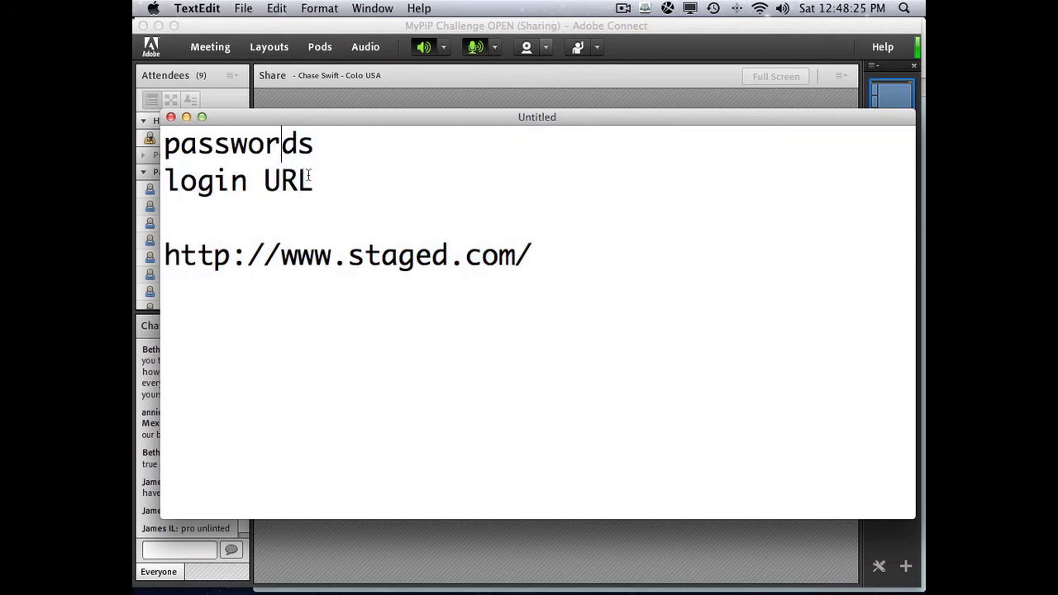
drag(164, 142, 553, 261)
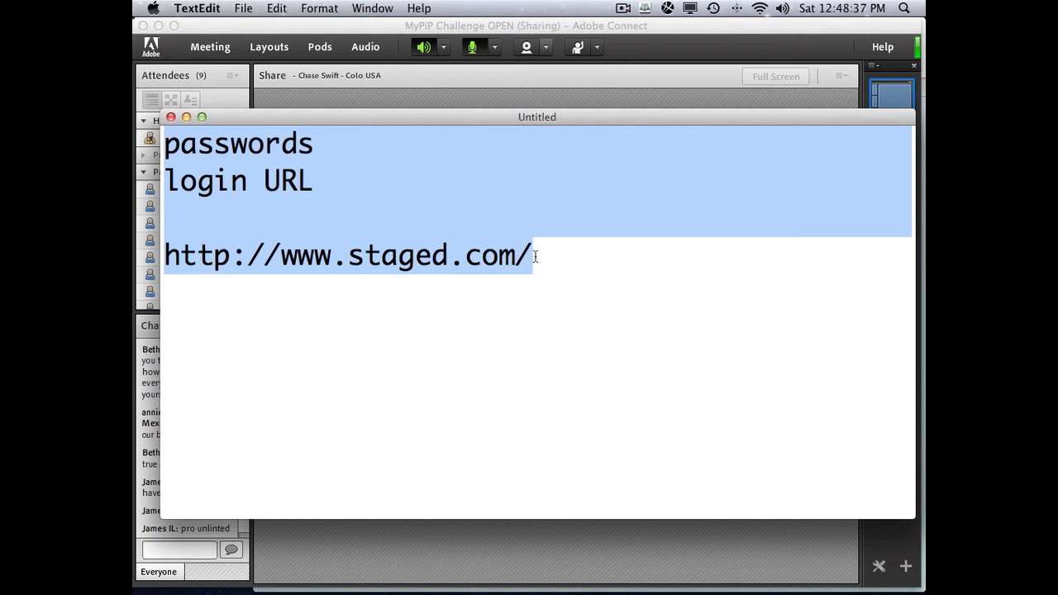
drag(535, 258, 140, 243)
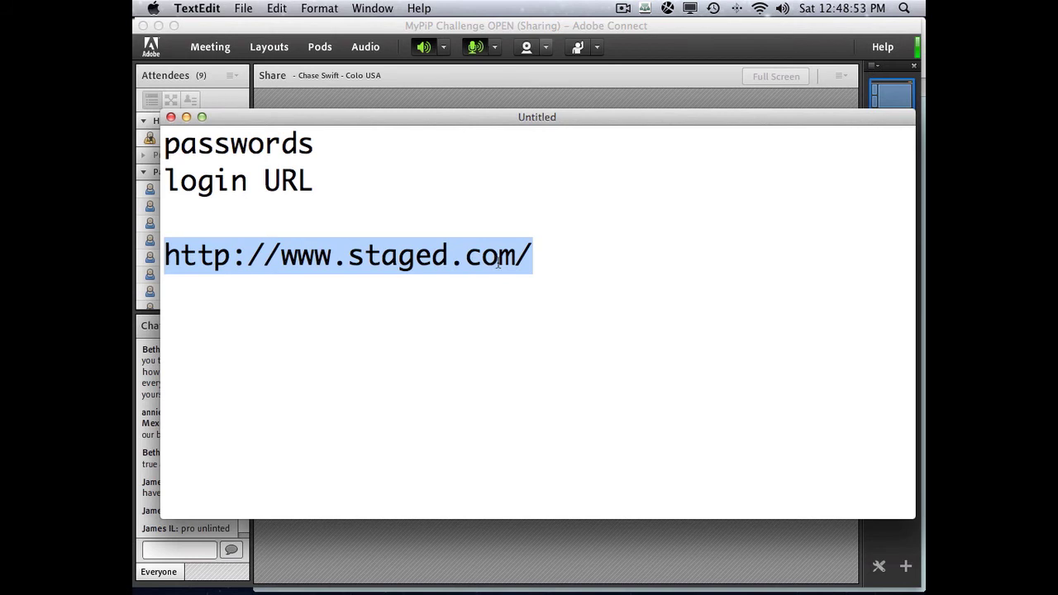
click(547, 260)
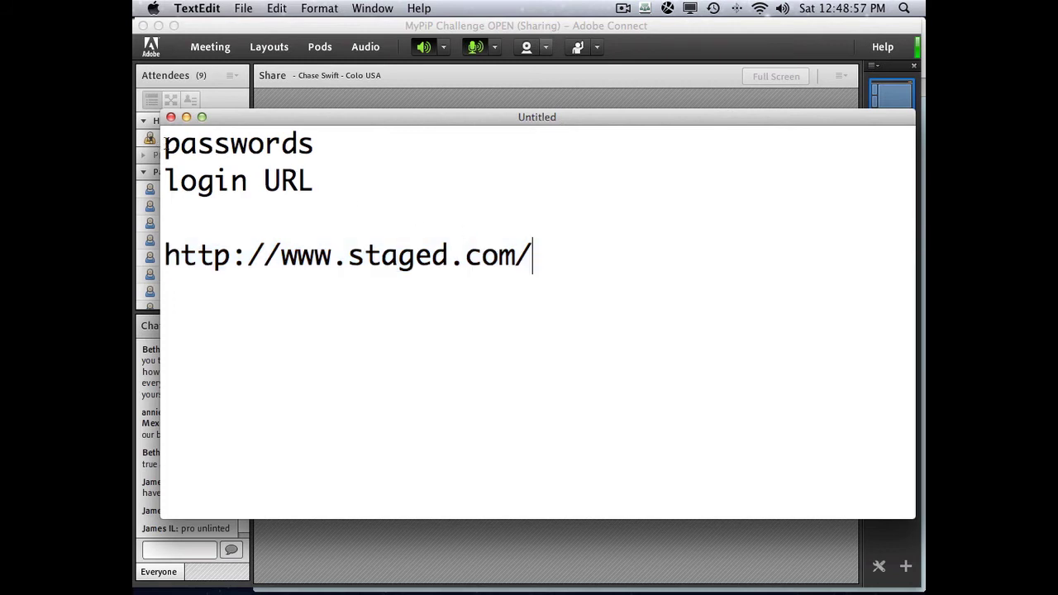
drag(163, 146, 381, 287)
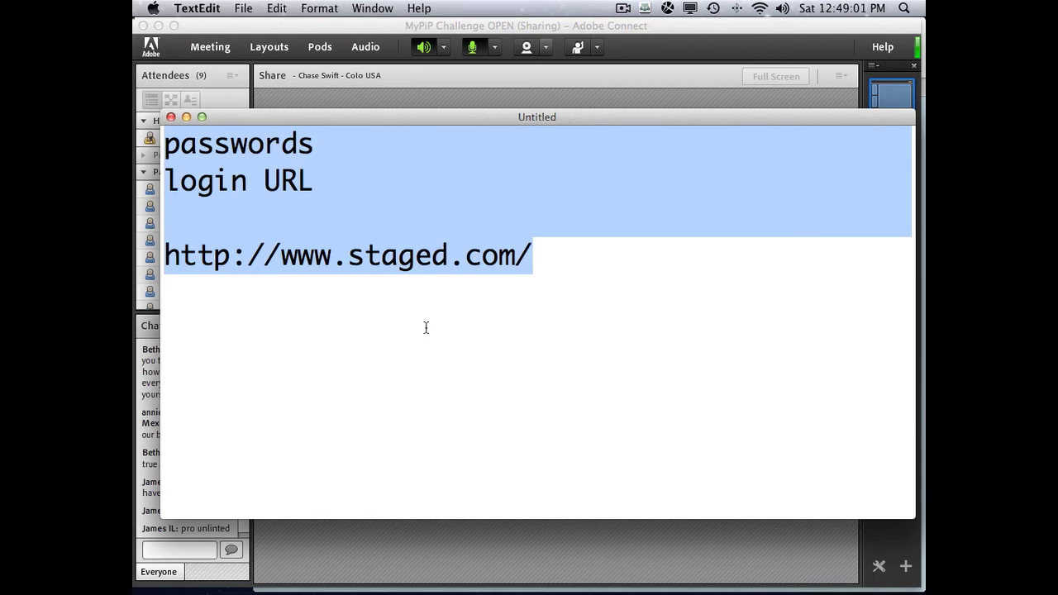
- Log into GetResponse from the MyPiP bookmarks folder
click(386, 274)
key(super+Tab)
key(super+Tab)
key(super+Tab)
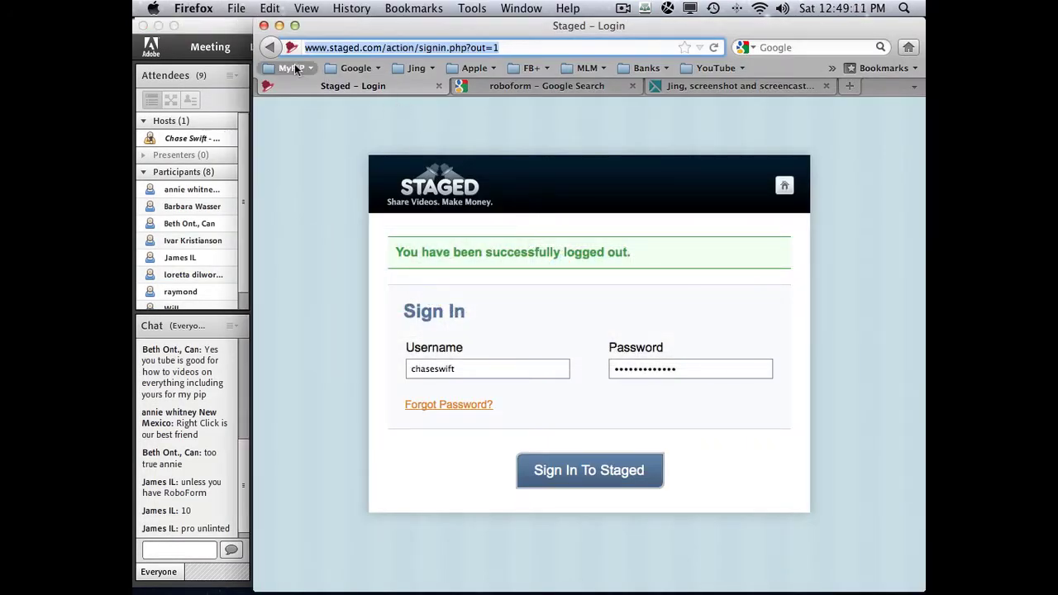
click(293, 67)
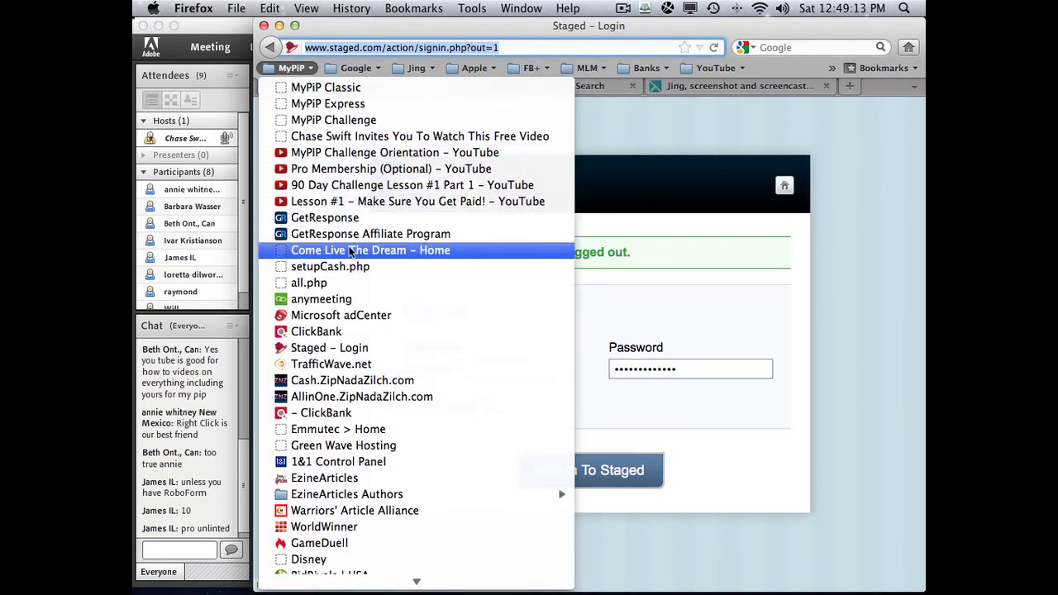
click(340, 218)
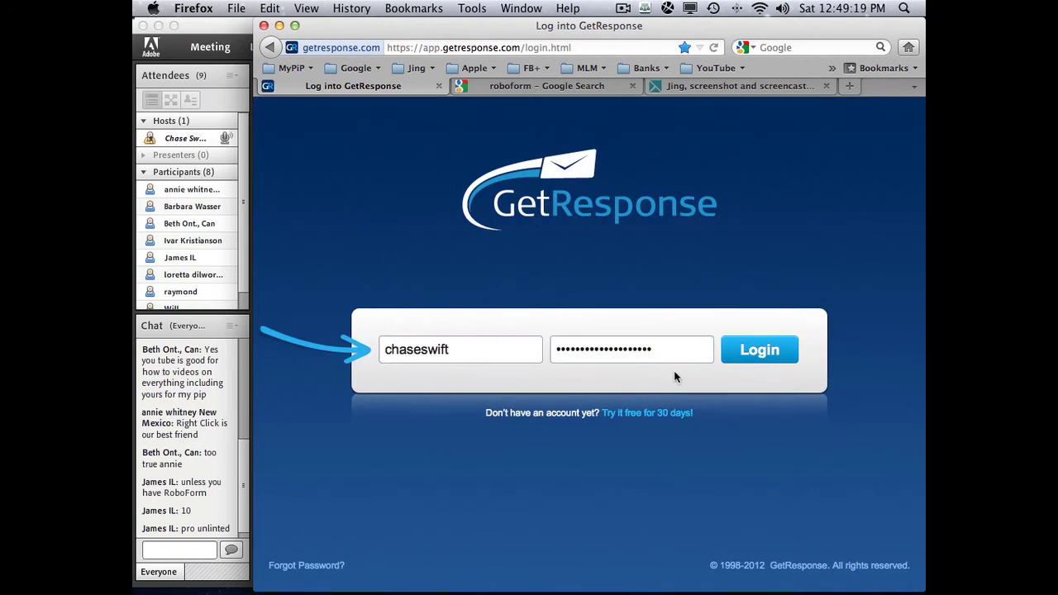
click(752, 353)
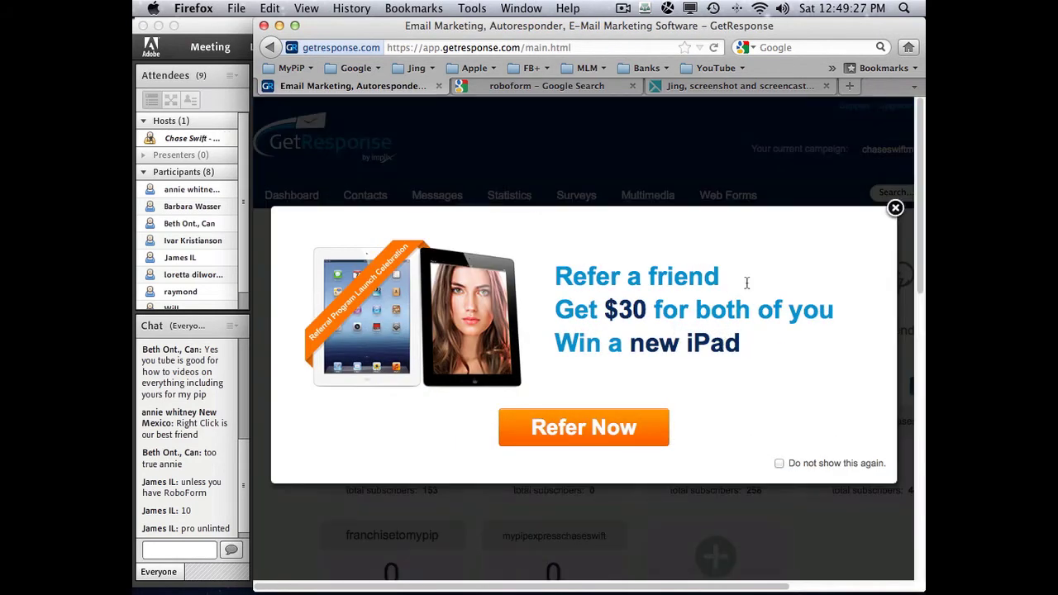
- Dismiss the refer-a-friend popups, visit the Dashboard, then log out and close the tab
click(895, 208)
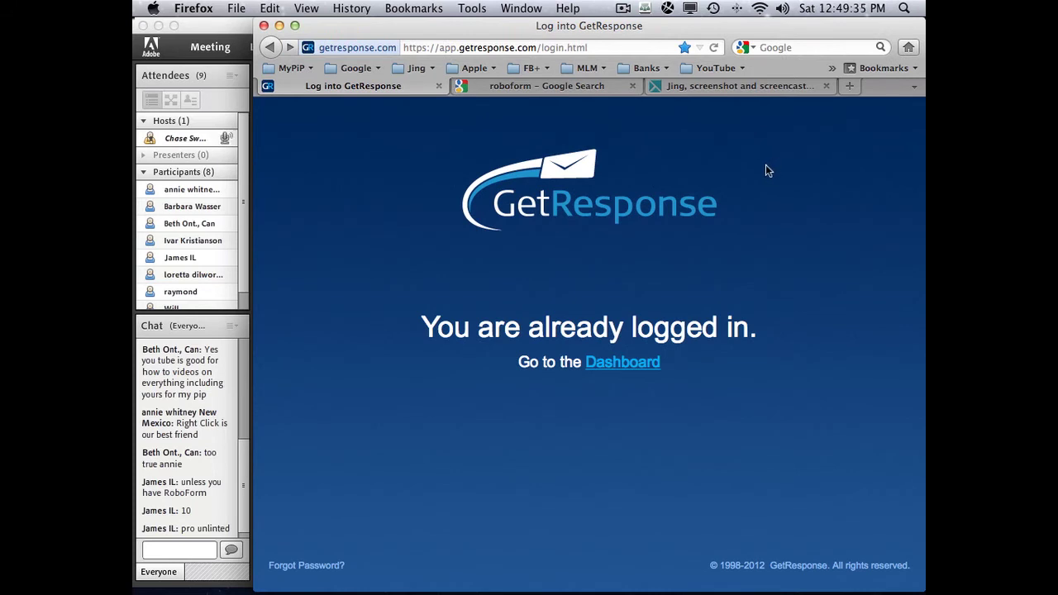
click(622, 365)
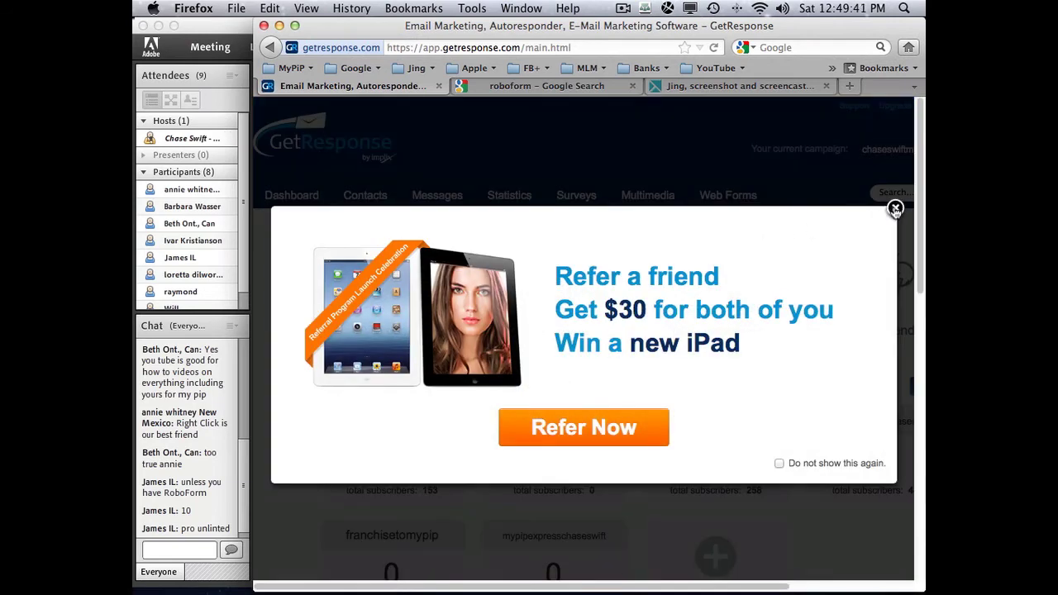
click(893, 210)
click(866, 589)
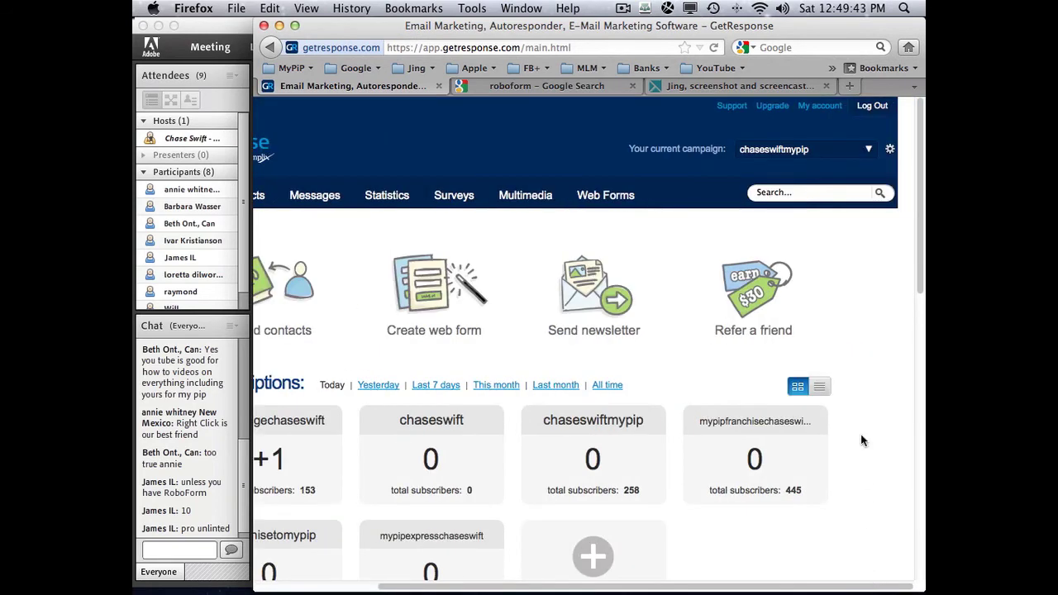
click(873, 106)
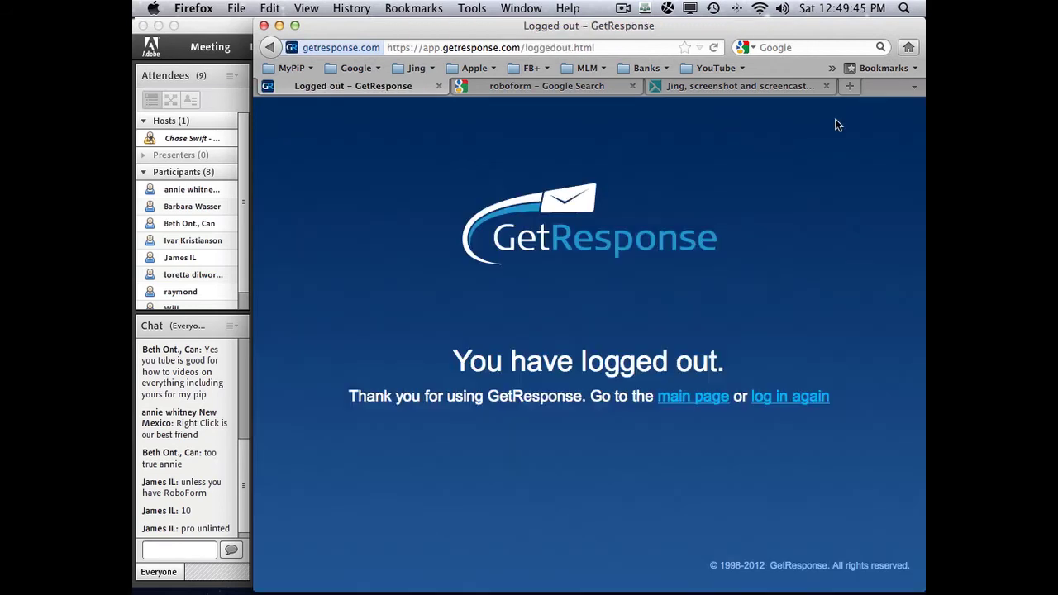
click(439, 86)
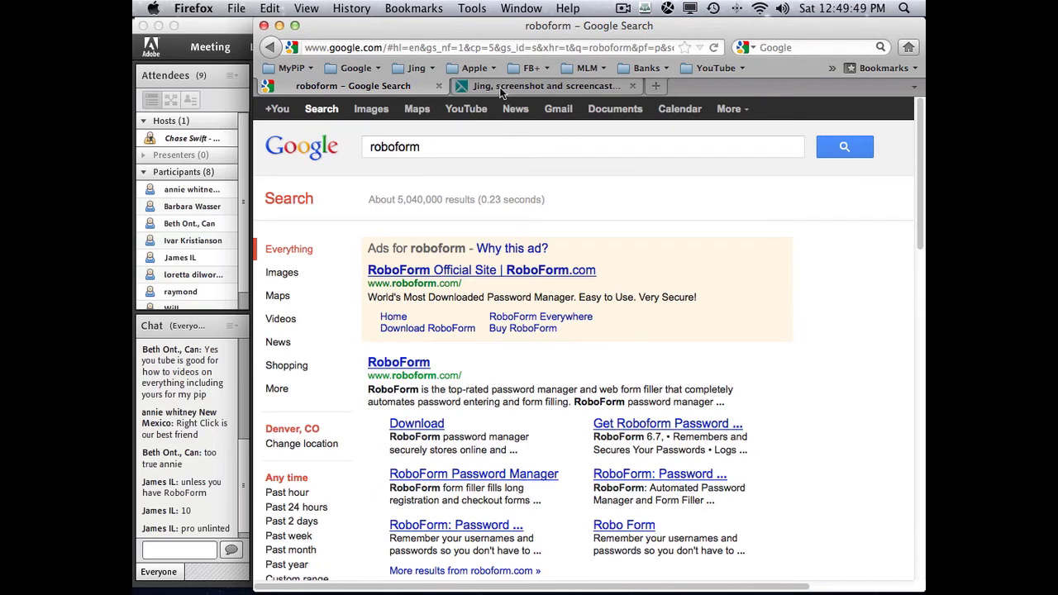
- View the Jing page, then close its tab
click(500, 88)
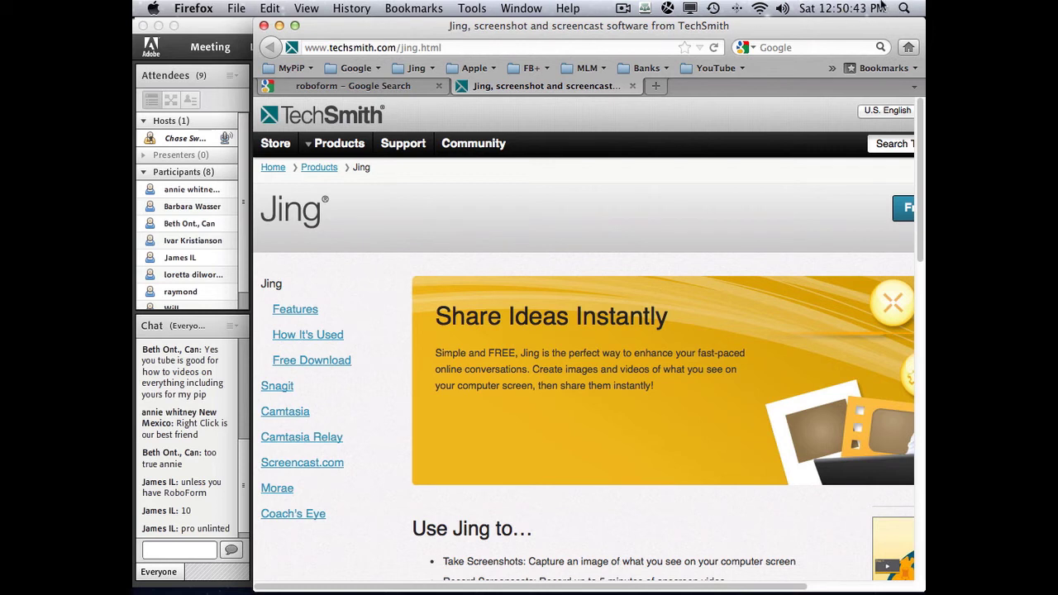
click(913, 10)
click(912, 12)
click(840, 10)
click(840, 10)
click(632, 86)
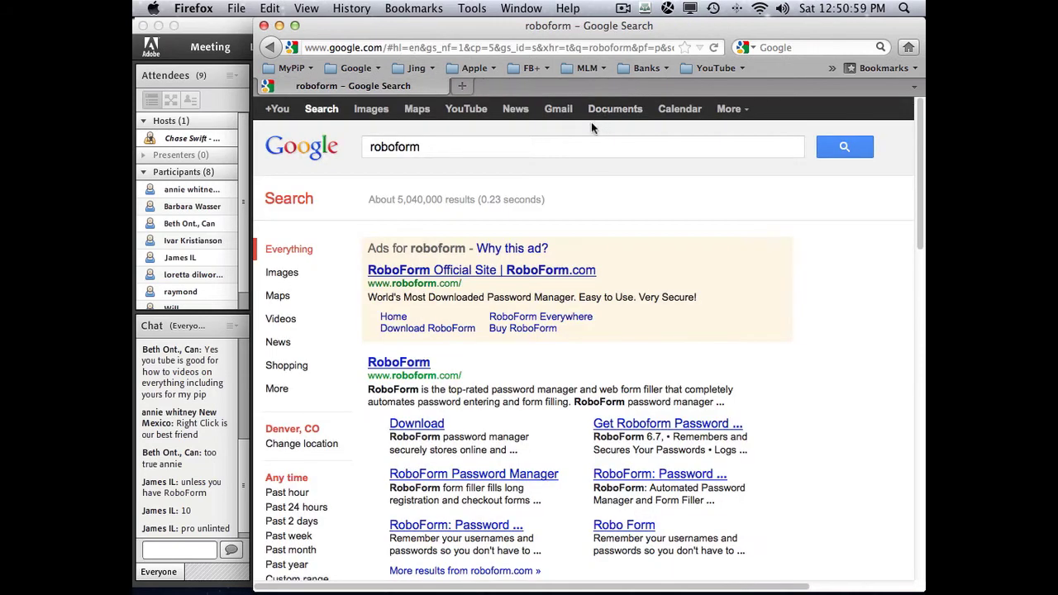
- Load MyPiP Classic, then the MyPiP Challenge members login page, and open a blank tab
click(290, 68)
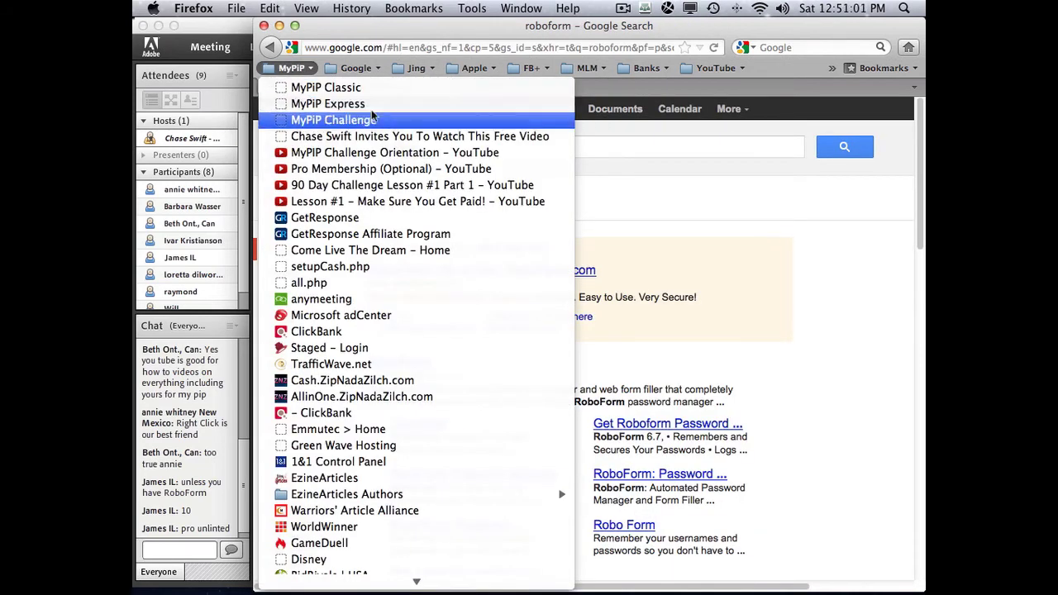
click(331, 87)
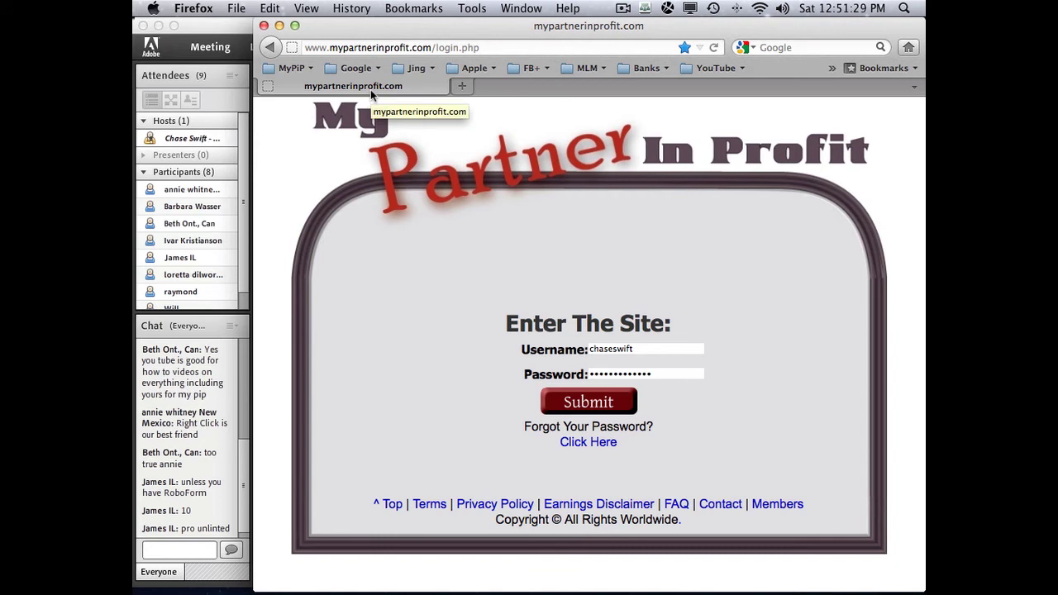
click(302, 69)
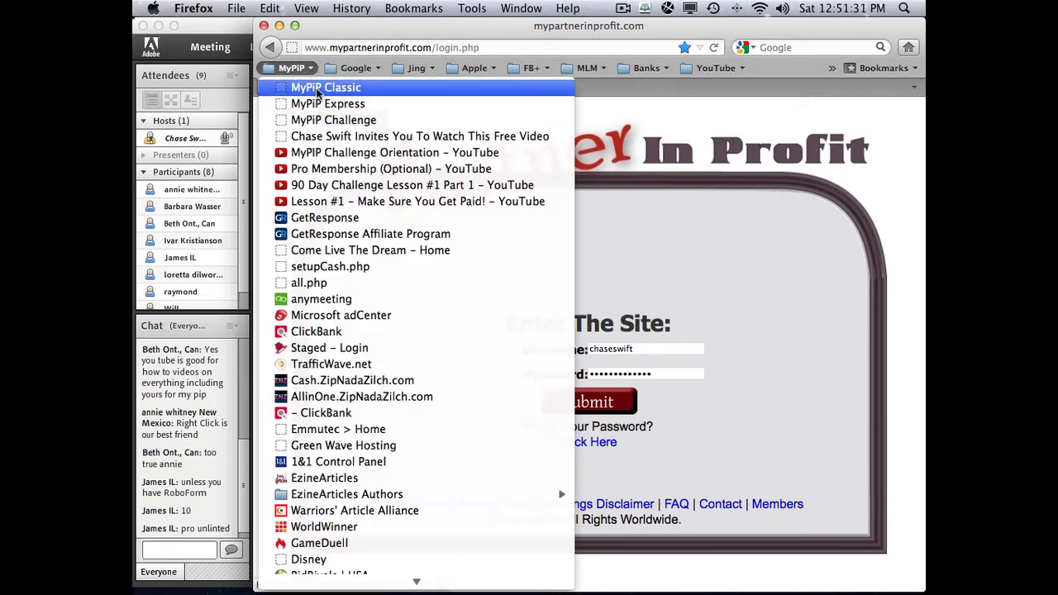
click(352, 121)
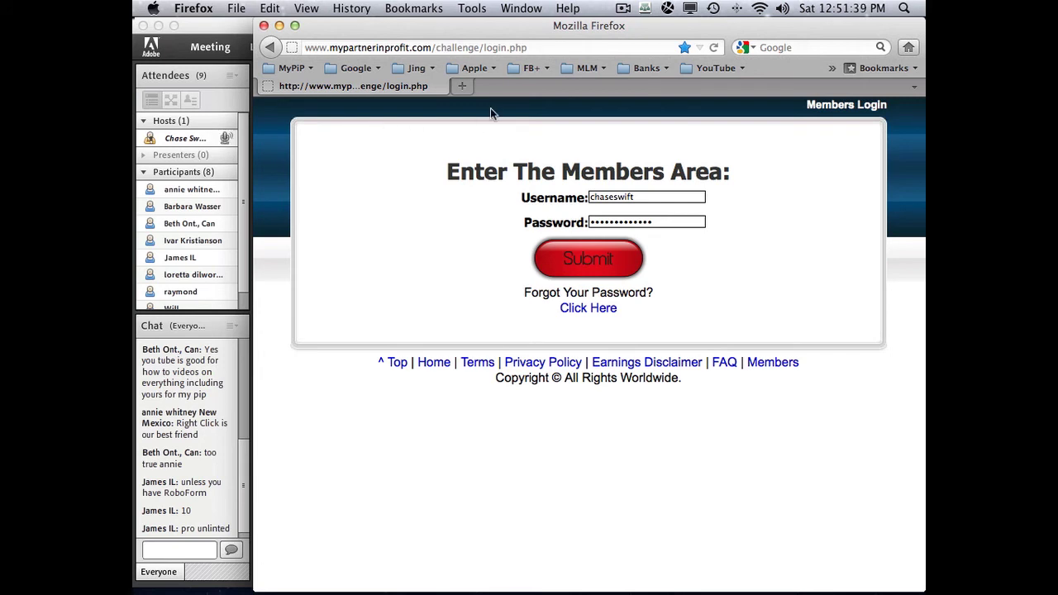
click(463, 87)
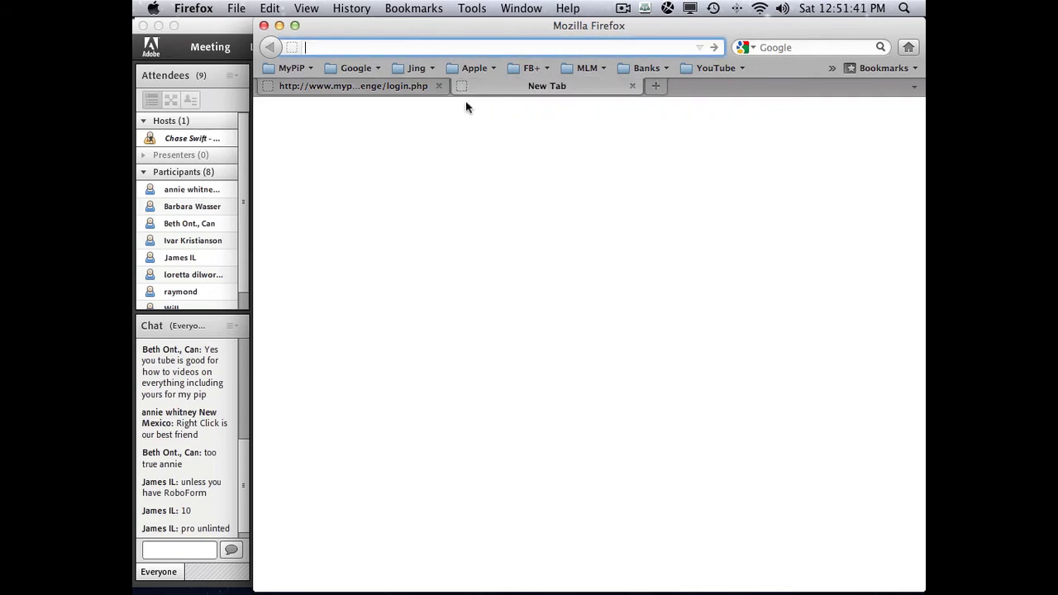
click(531, 67)
click(531, 88)
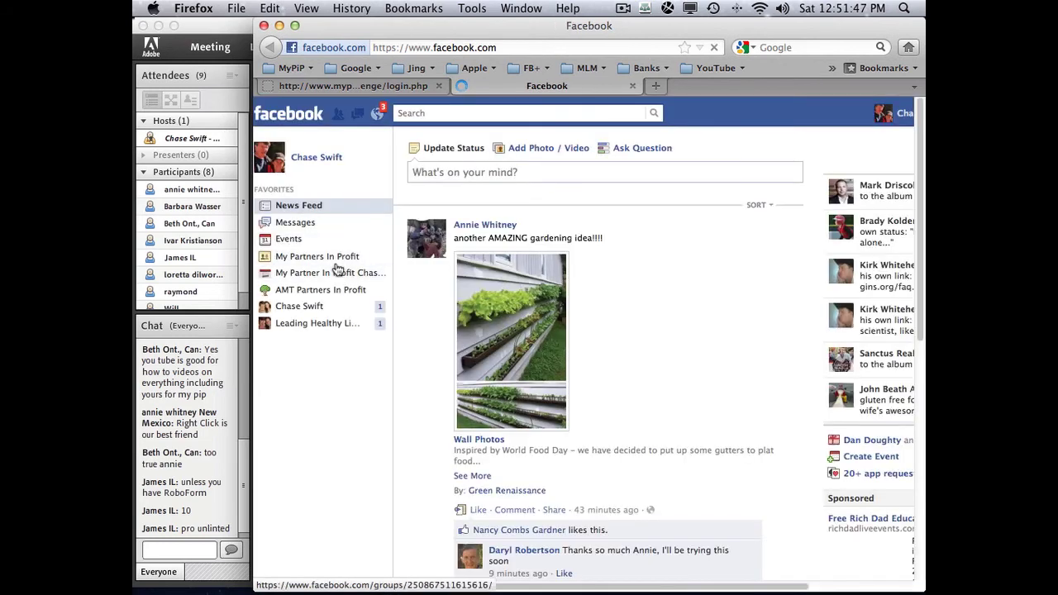
click(340, 259)
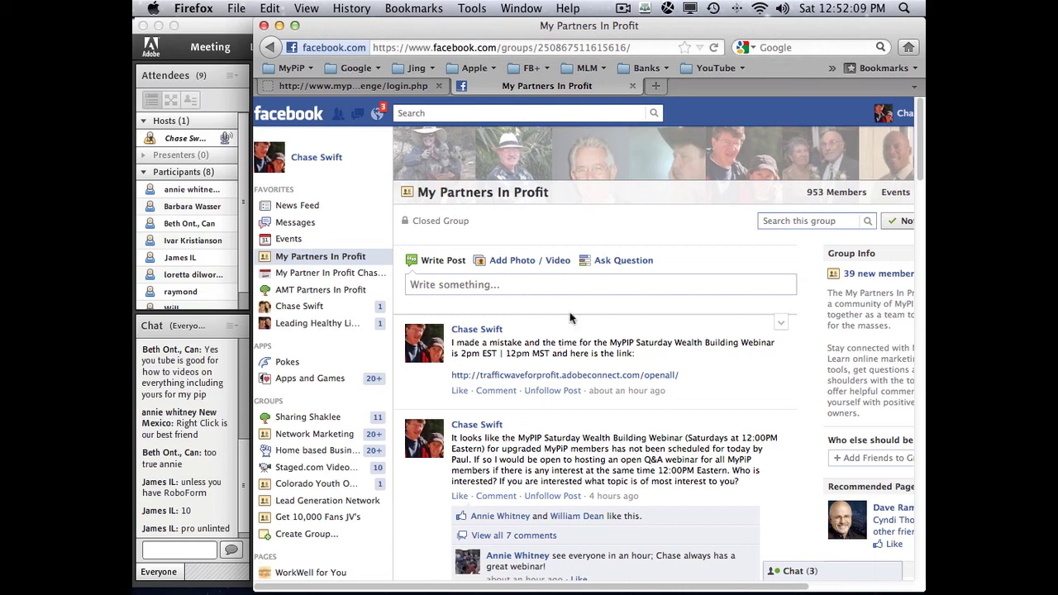
key(ctrl+Tab)
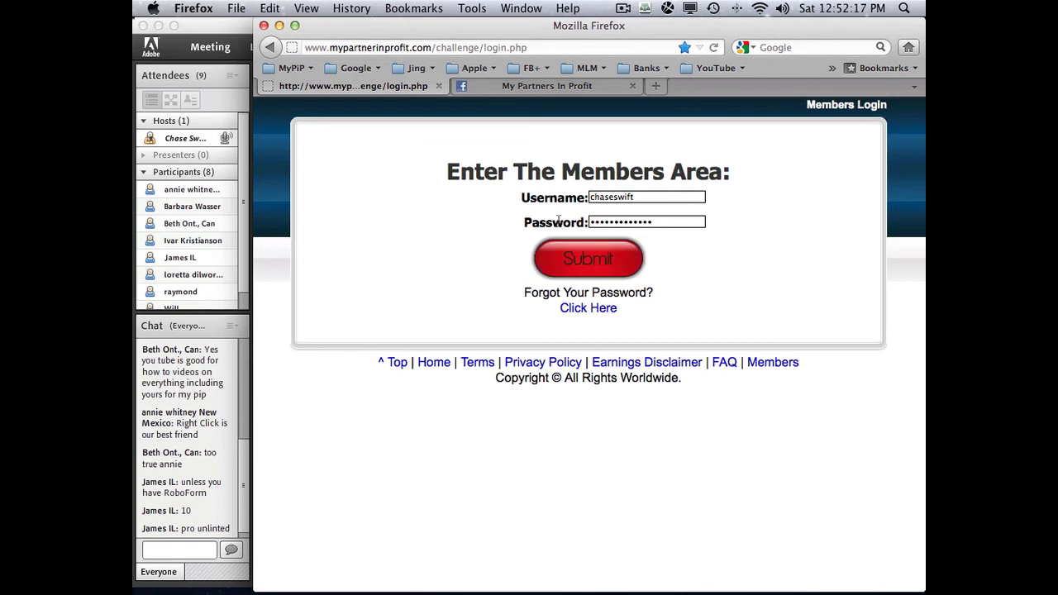
click(526, 87)
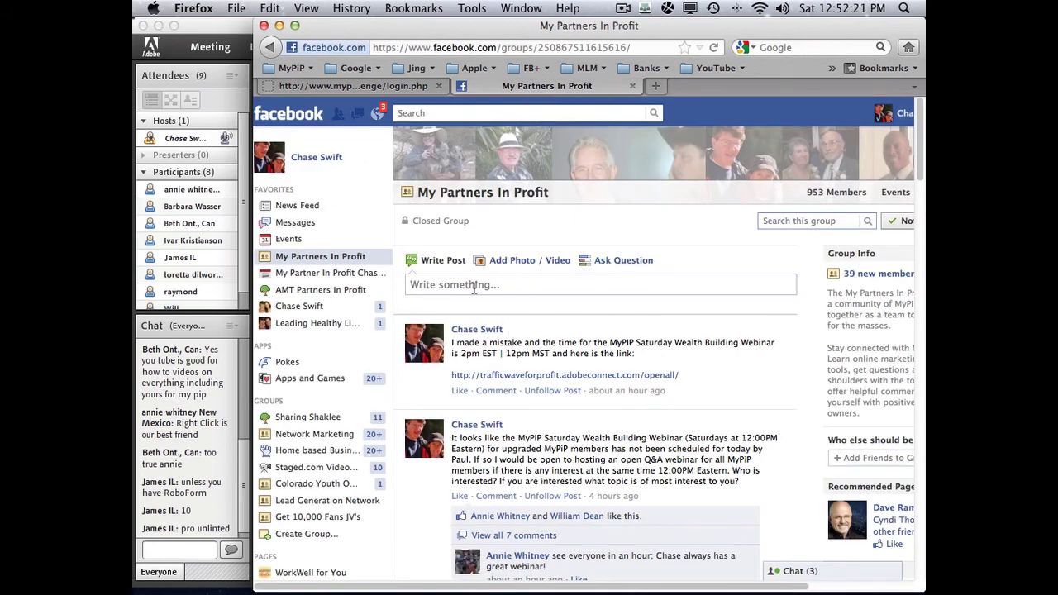
scroll(513, 289, down, 1)
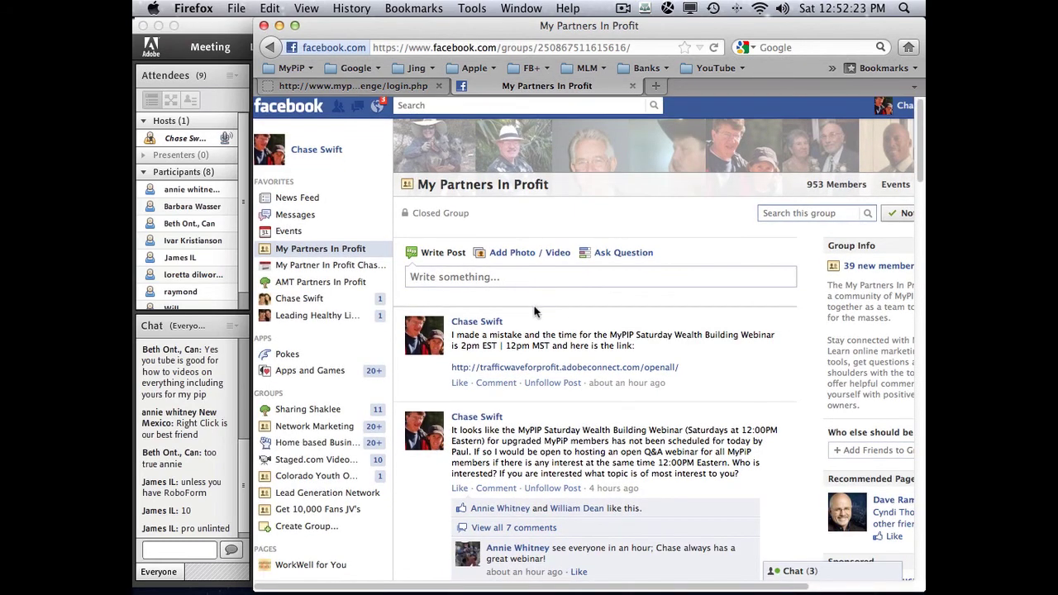
- Search the Facebook group for "Ask The Pro's"
scroll(534, 312, up, 1)
click(771, 220)
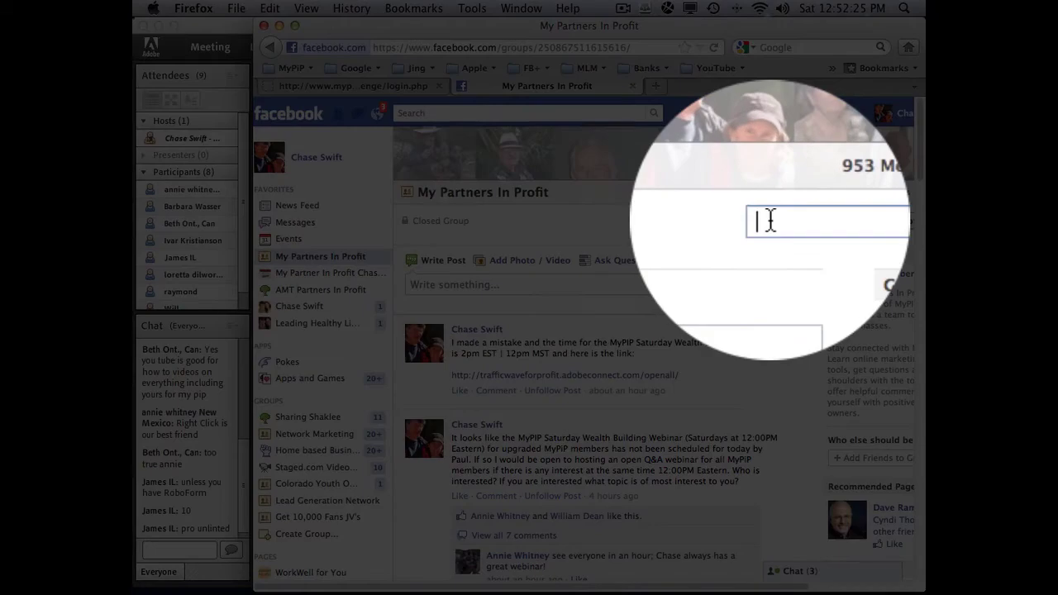
text(A)
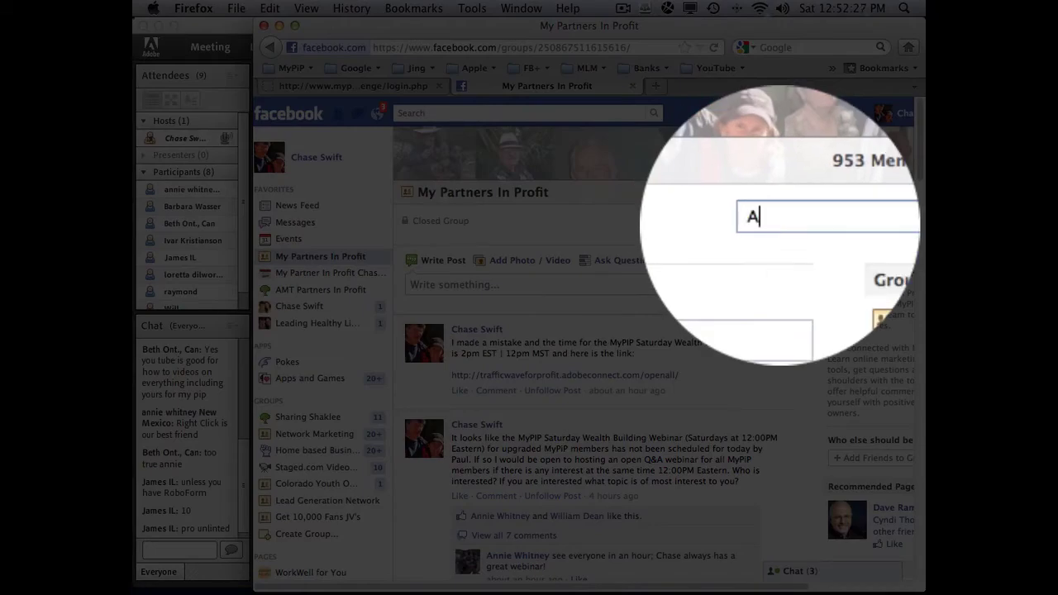
text(sk Thr)
key(BackSpace)
text(e )
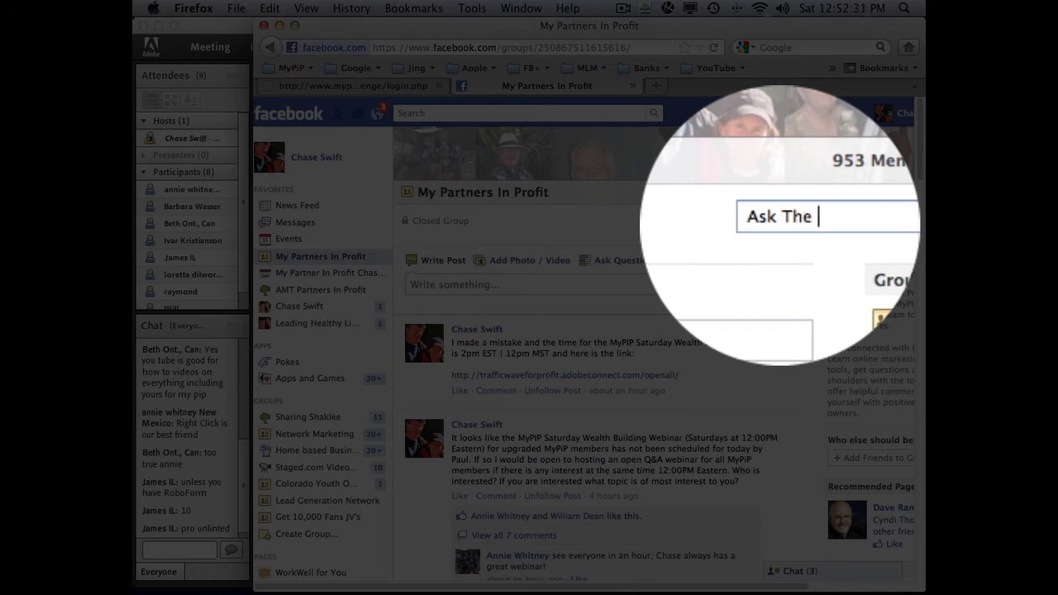
text(Pro's)
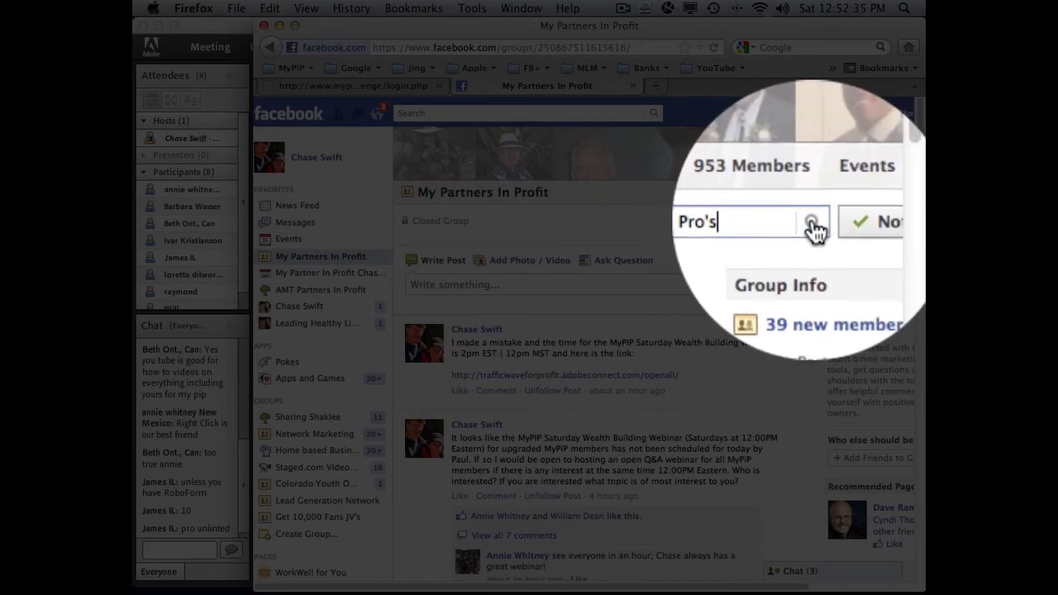
click(813, 223)
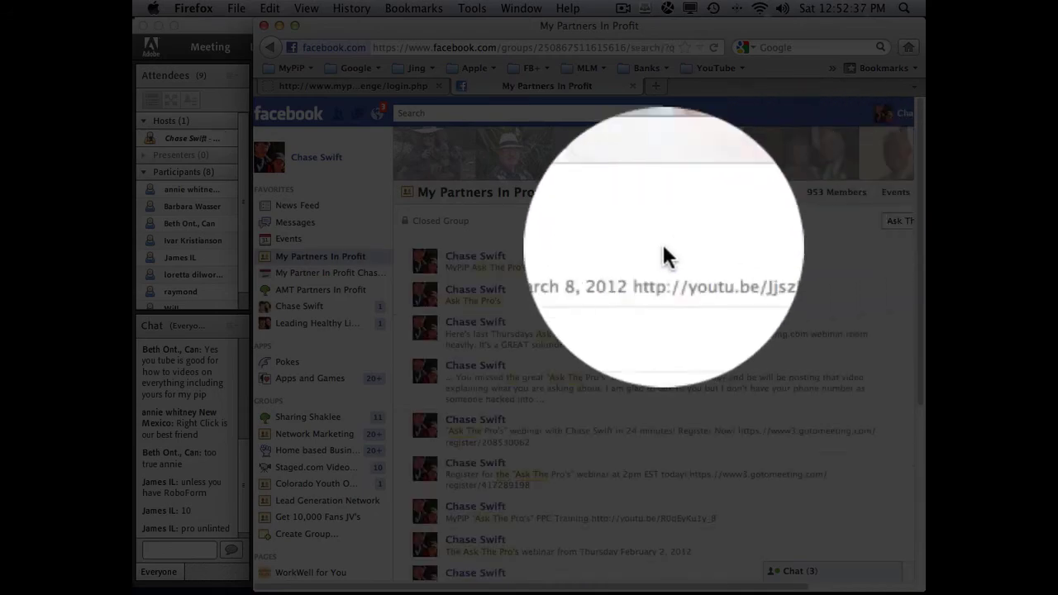
- Look over the search results and return to the main group page
scroll(569, 308, down, 5)
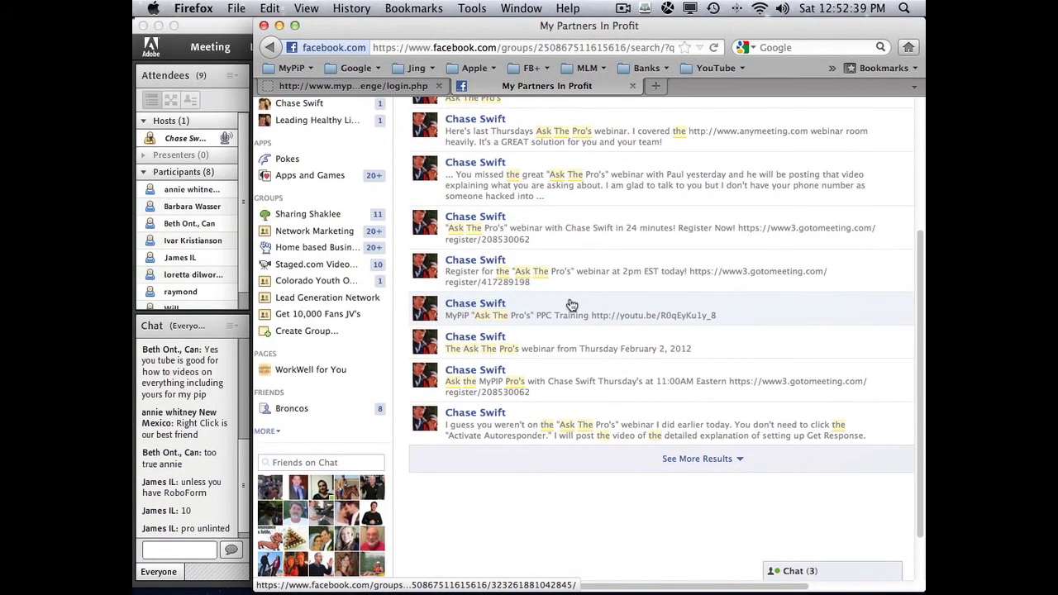
scroll(572, 305, up, 3)
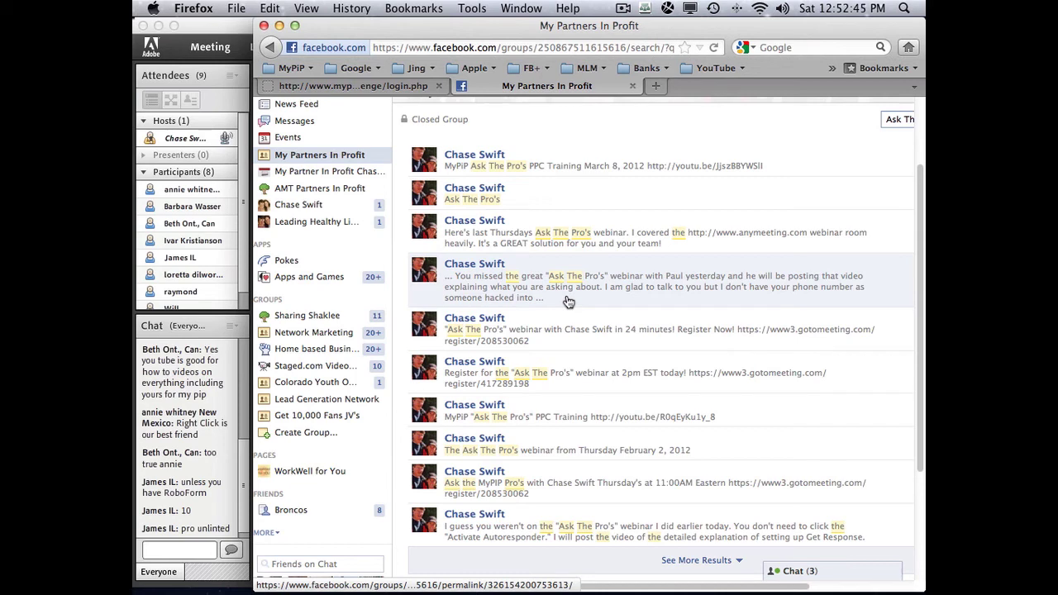
scroll(569, 301, up, 3)
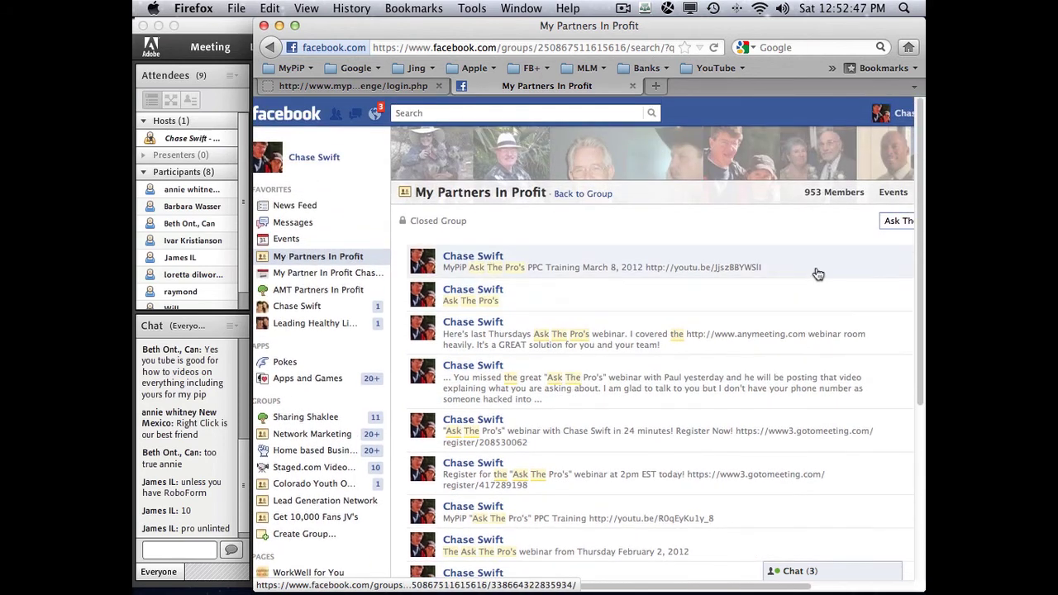
scroll(794, 276, left, 1)
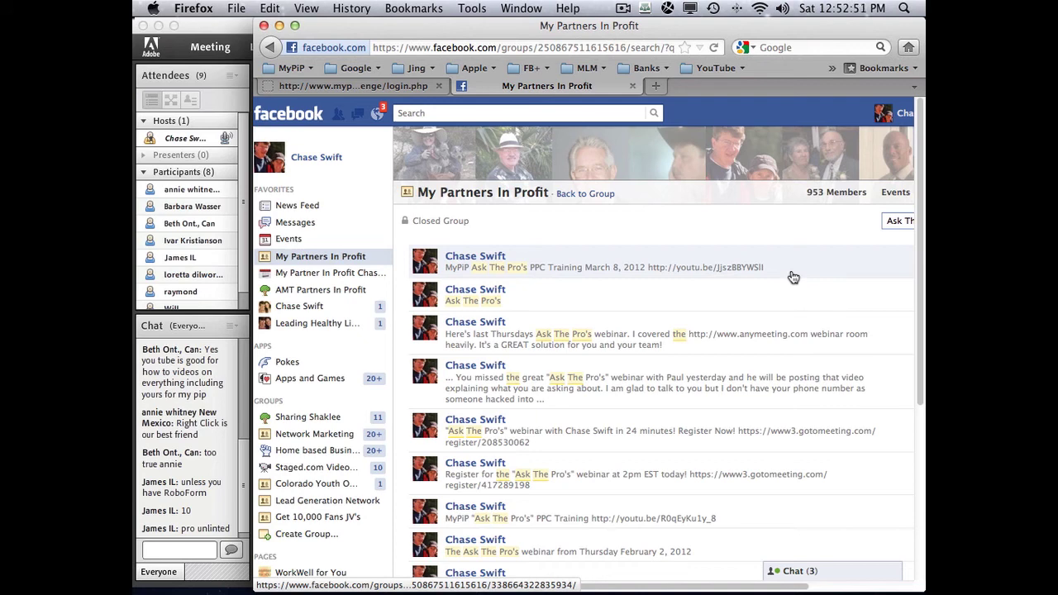
click(583, 195)
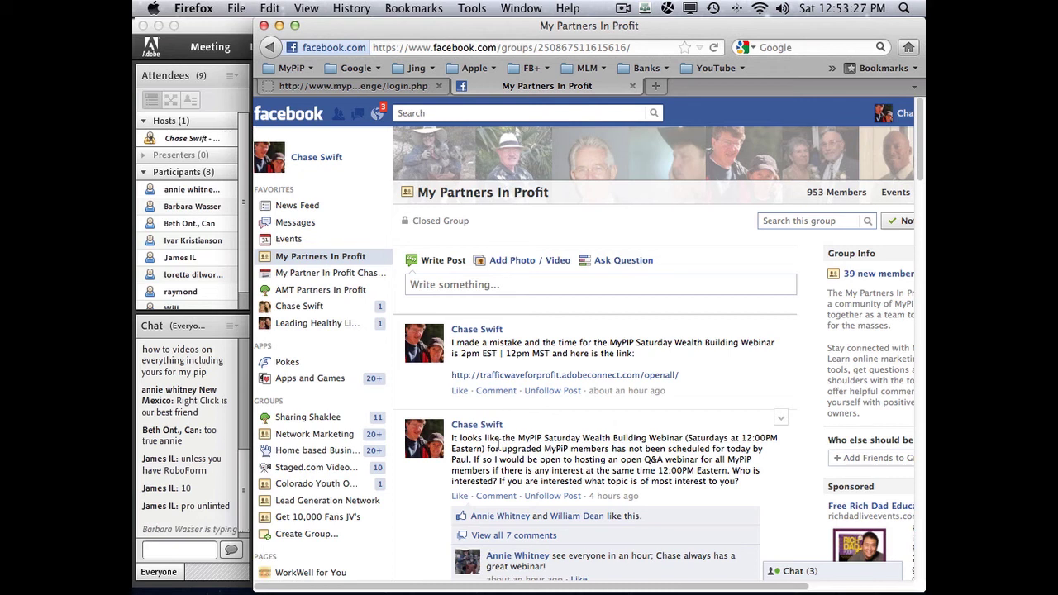
- On the members area tab, load the MyPiP Classic login page
click(377, 90)
click(291, 68)
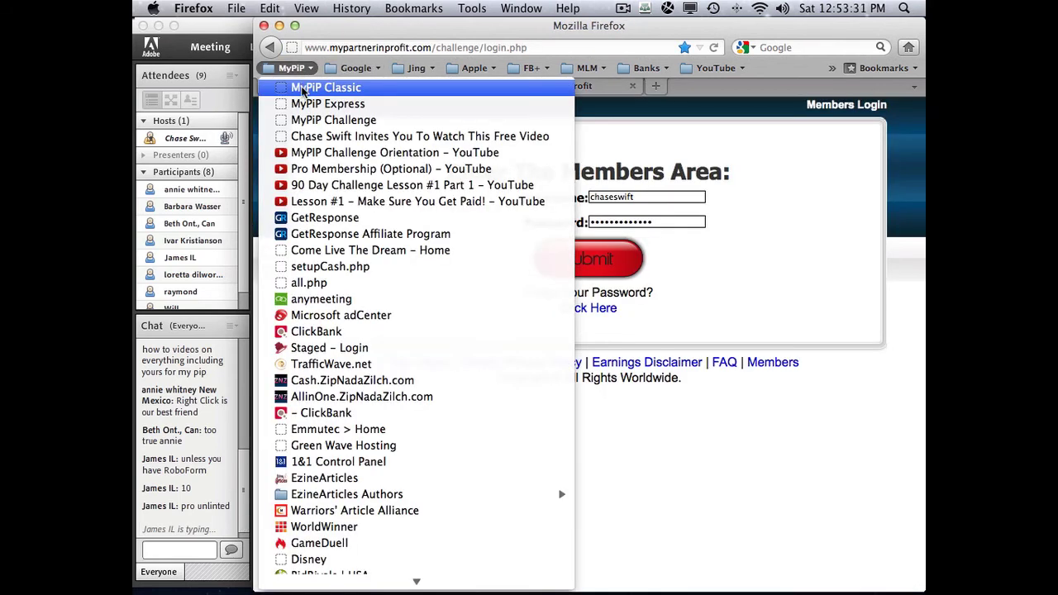
click(331, 80)
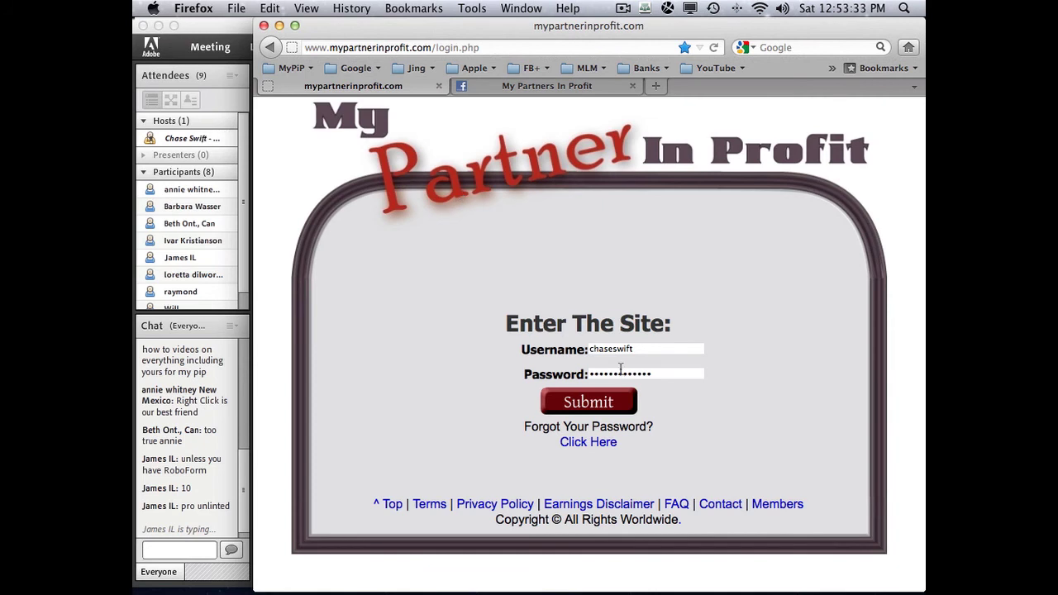
- Submit the saved credentials and open the Your Income Producing Activities page
click(591, 402)
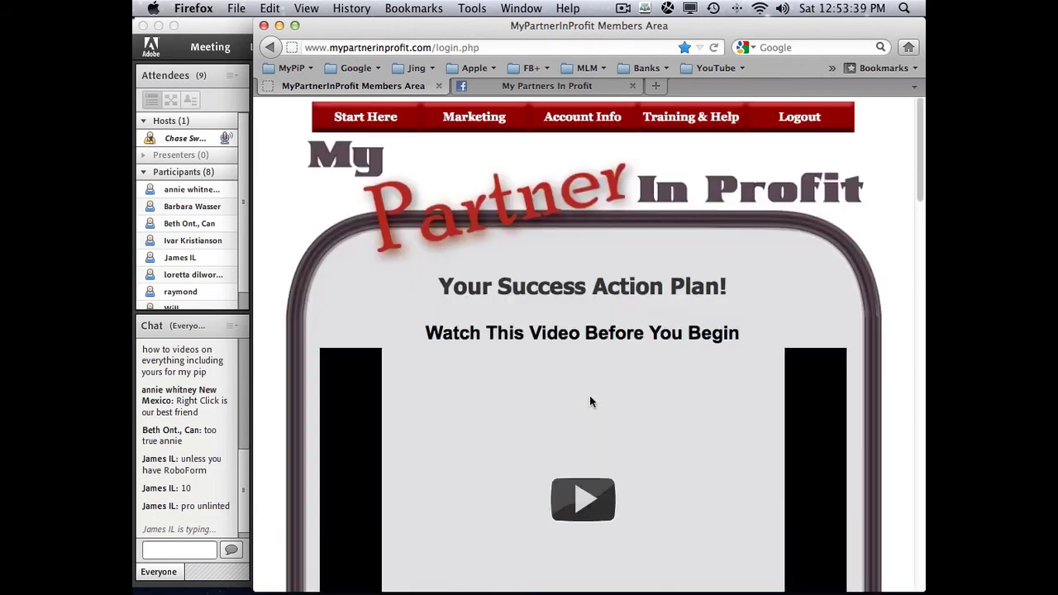
mouse_move(520, 119)
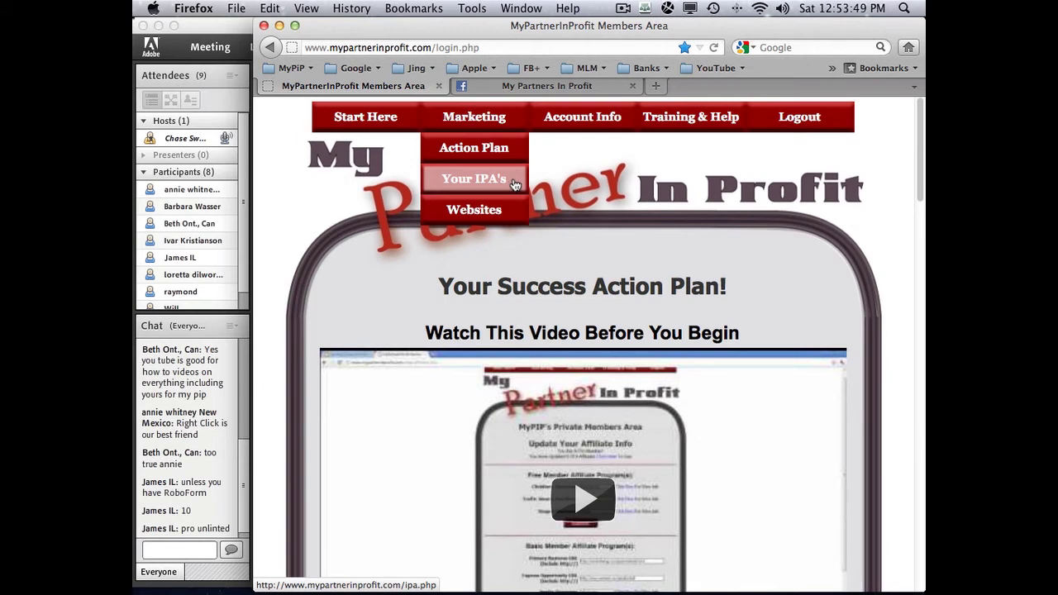
click(515, 183)
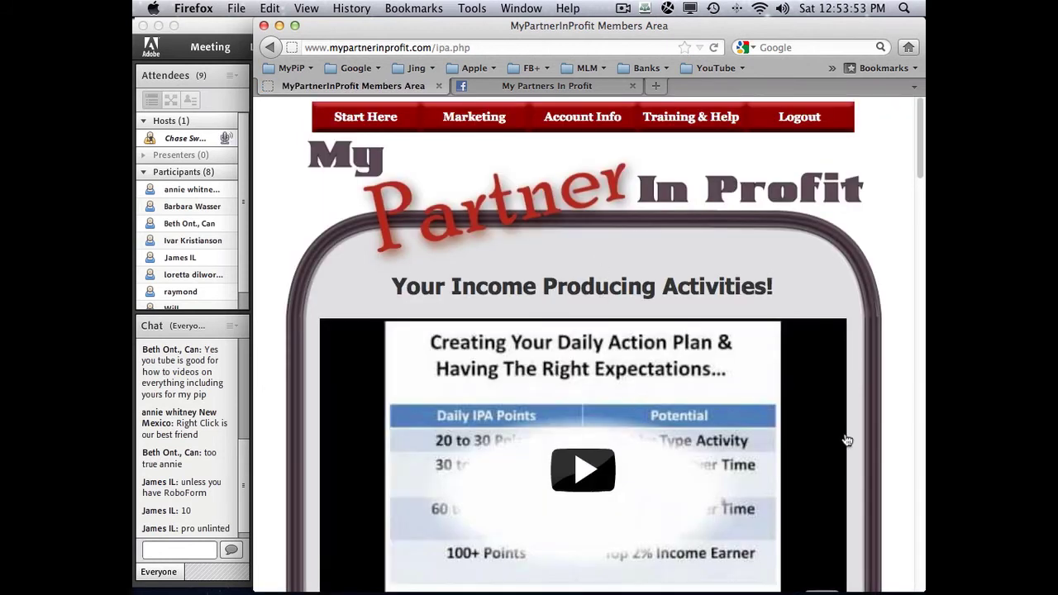
- Scroll down through the Your IPA's Activity / Points table
scroll(874, 441, down, 5)
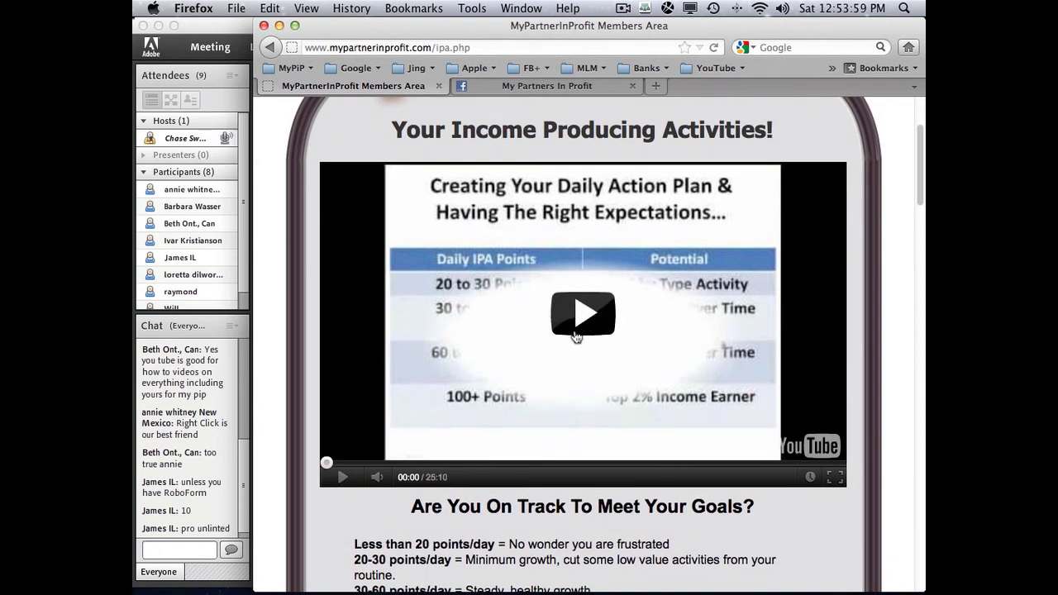
scroll(877, 407, down, 8)
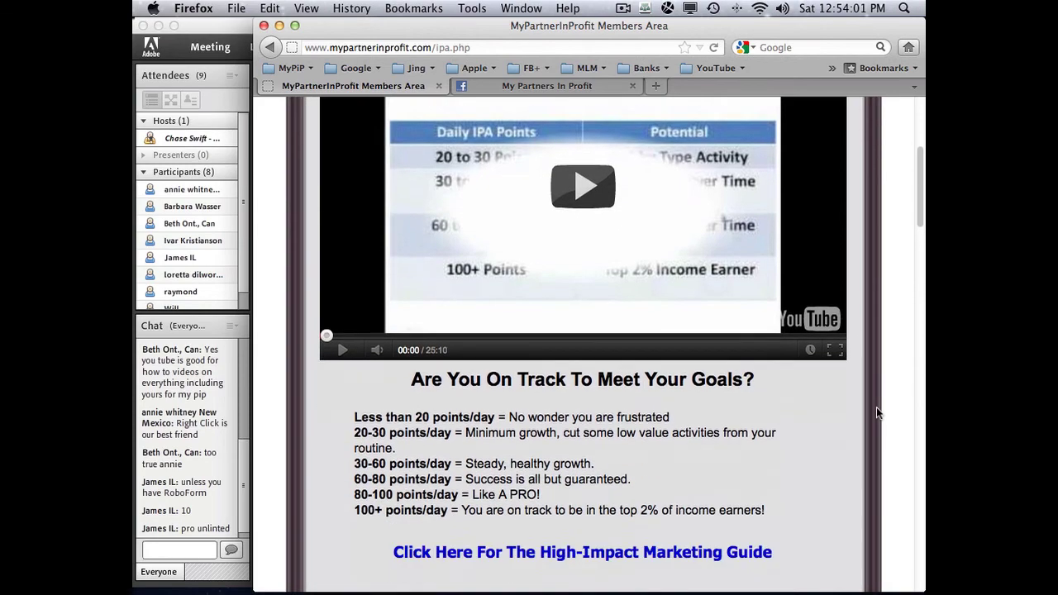
scroll(877, 407, down, 5)
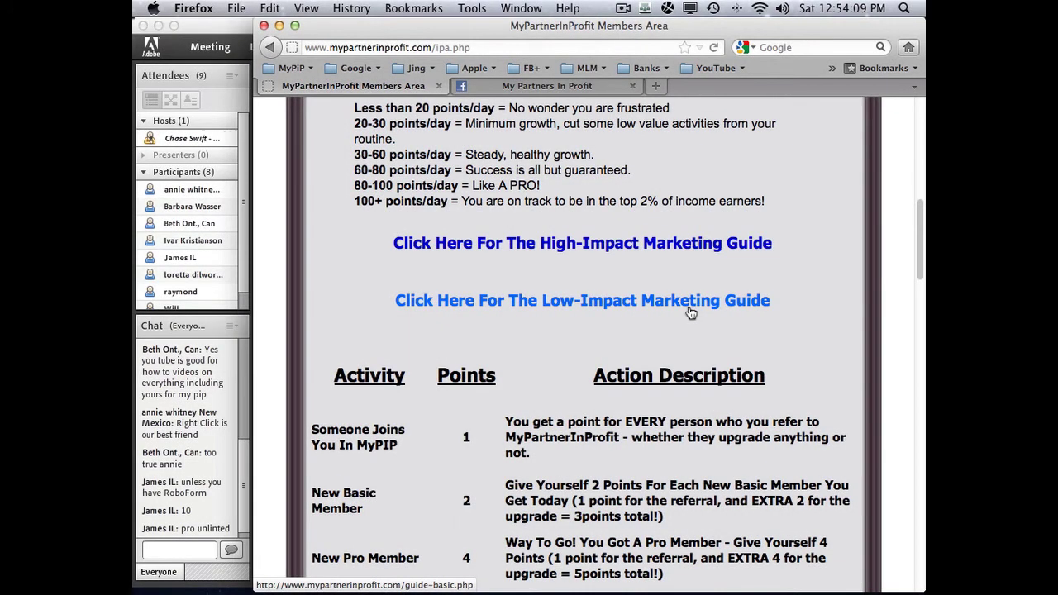
scroll(579, 304, down, 10)
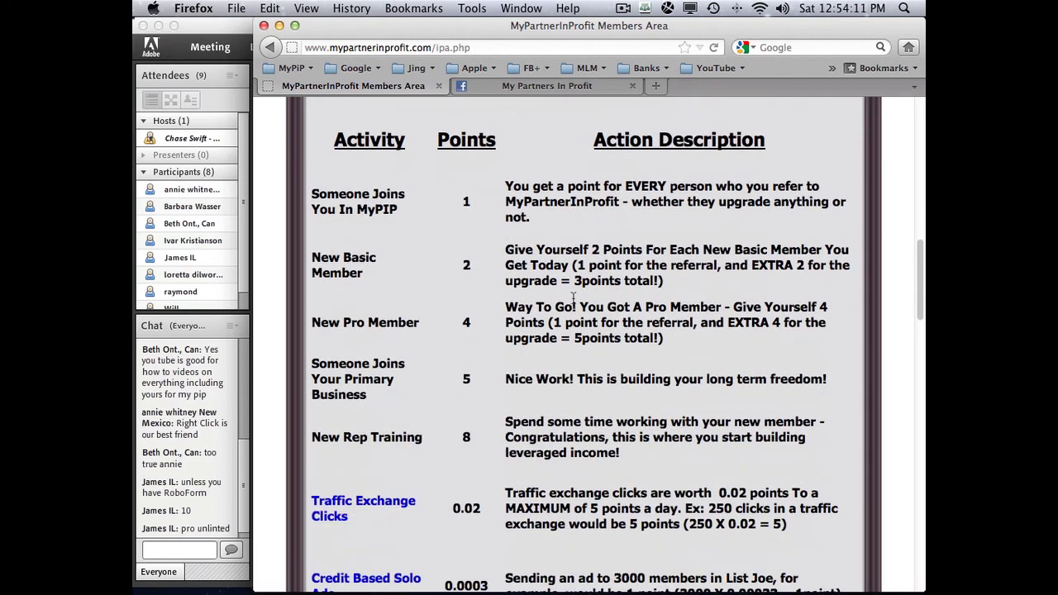
scroll(573, 302, down, 2)
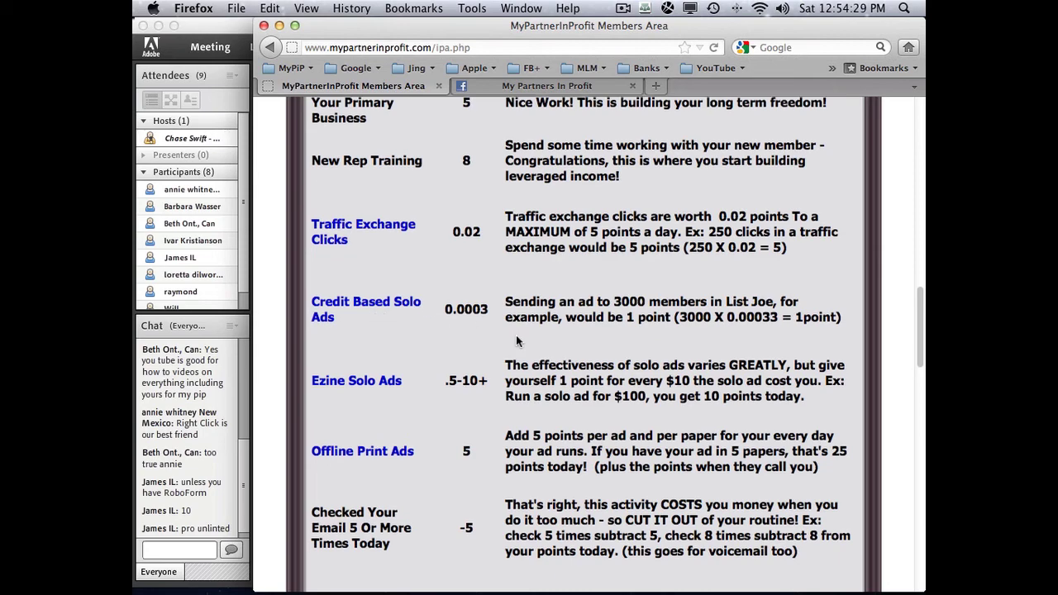
- Scroll up and down the remaining IPA points activities, then open a new blank tab
scroll(516, 335, down, 5)
scroll(516, 335, down, 10)
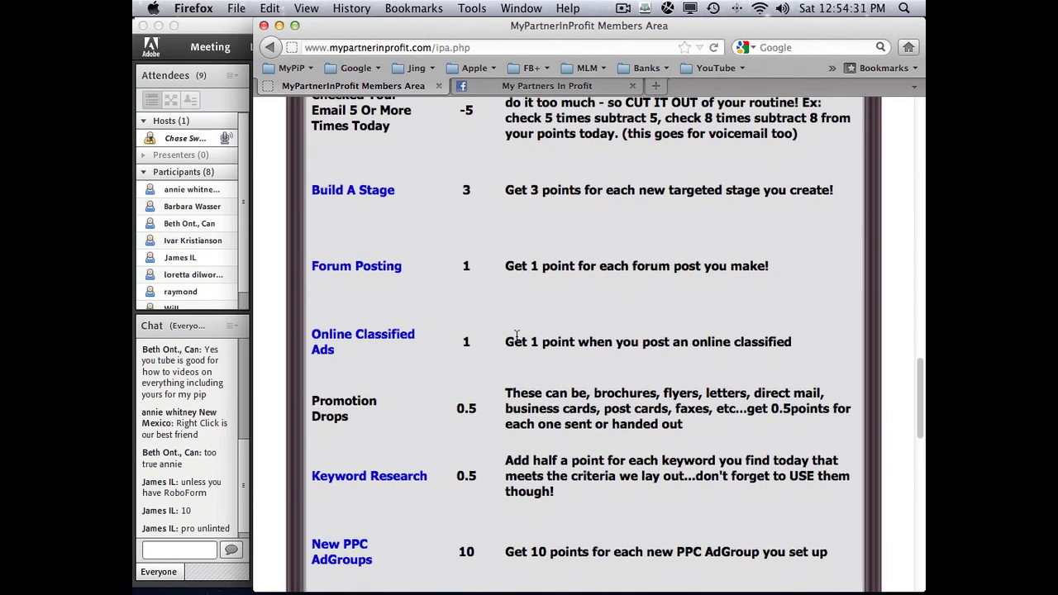
scroll(516, 335, down, 2)
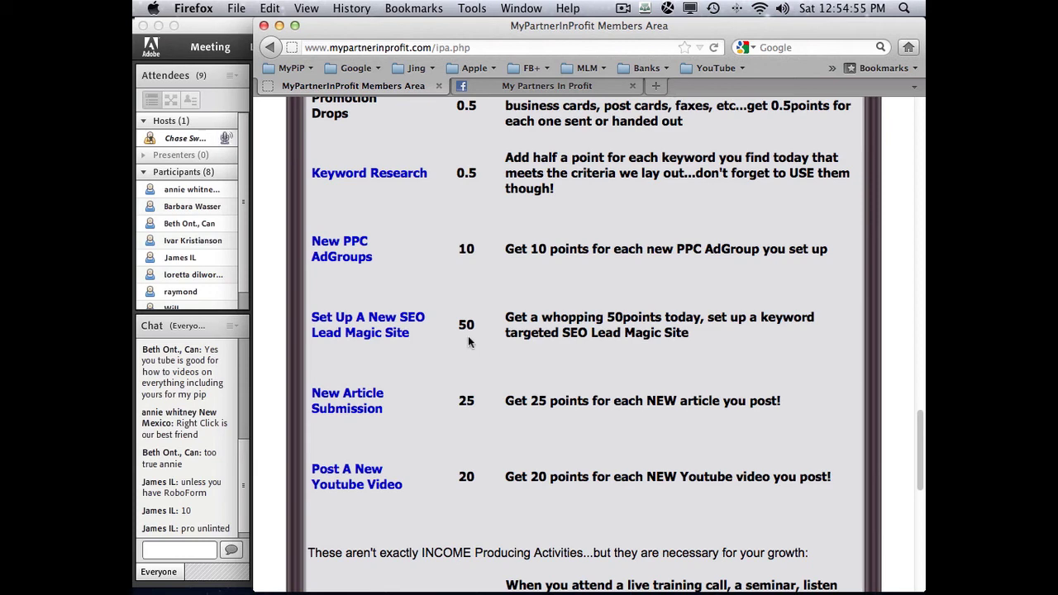
scroll(468, 341, down, 5)
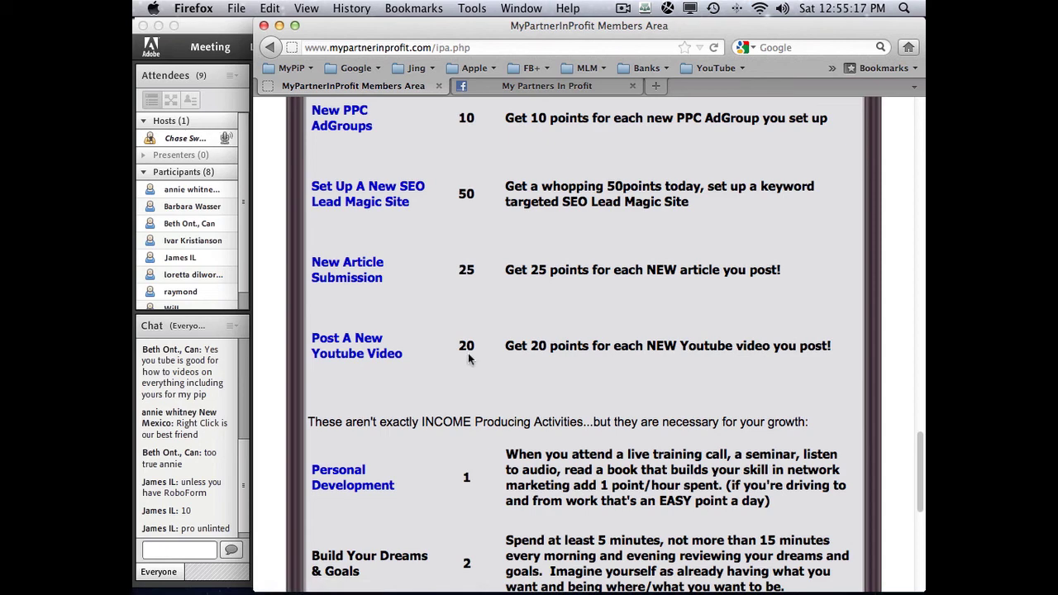
scroll(468, 358, up, 5)
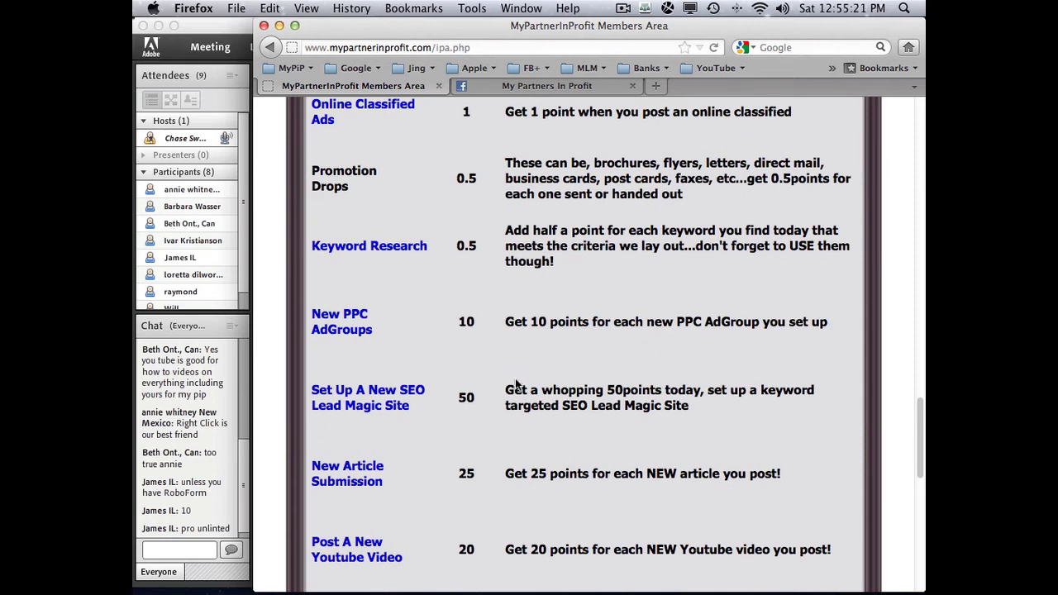
scroll(515, 383, up, 7)
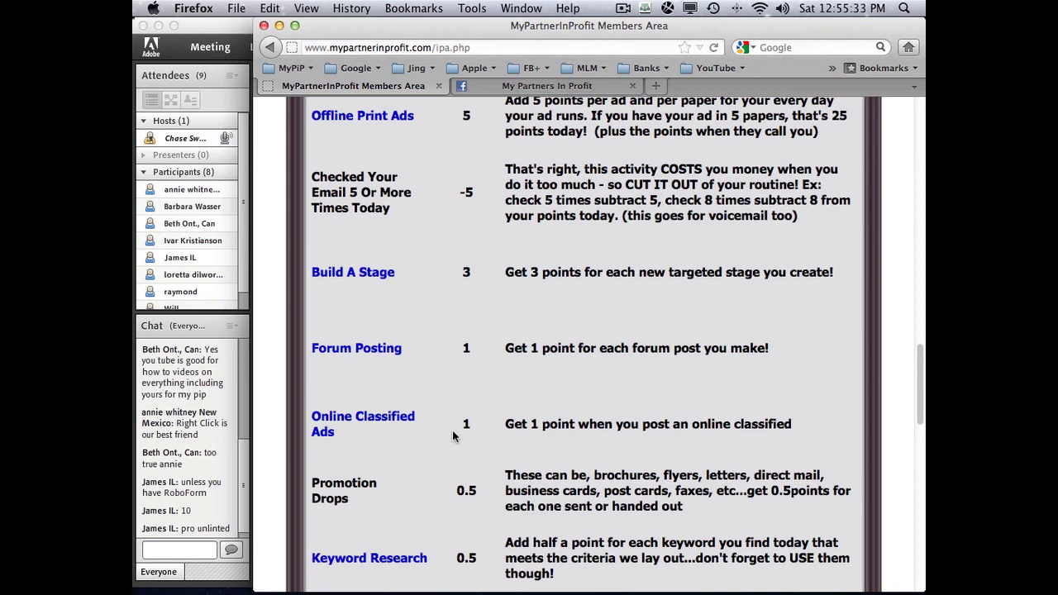
scroll(453, 436, down, 5)
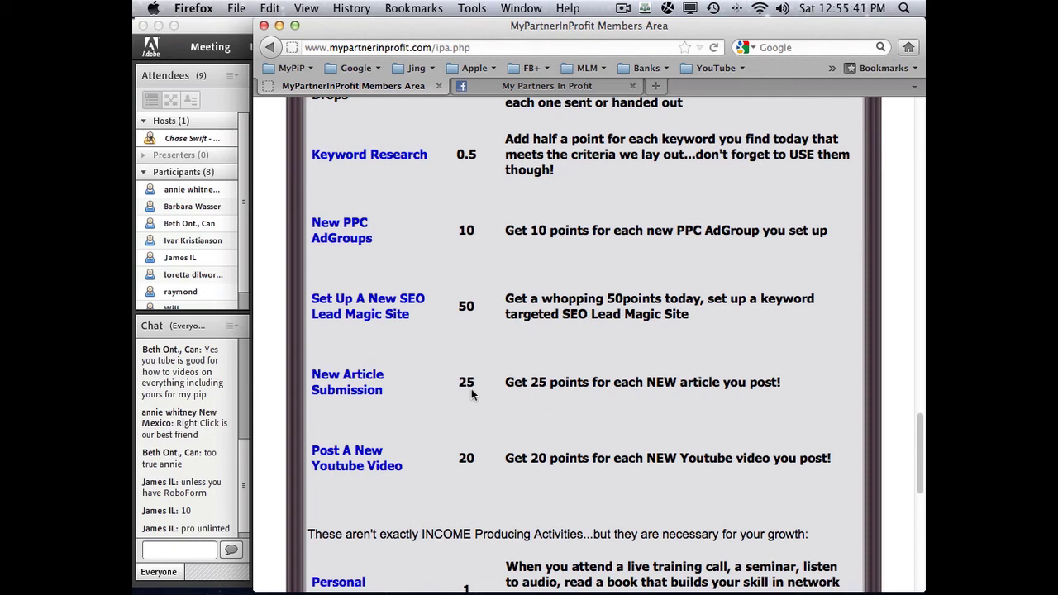
scroll(472, 394, down, 8)
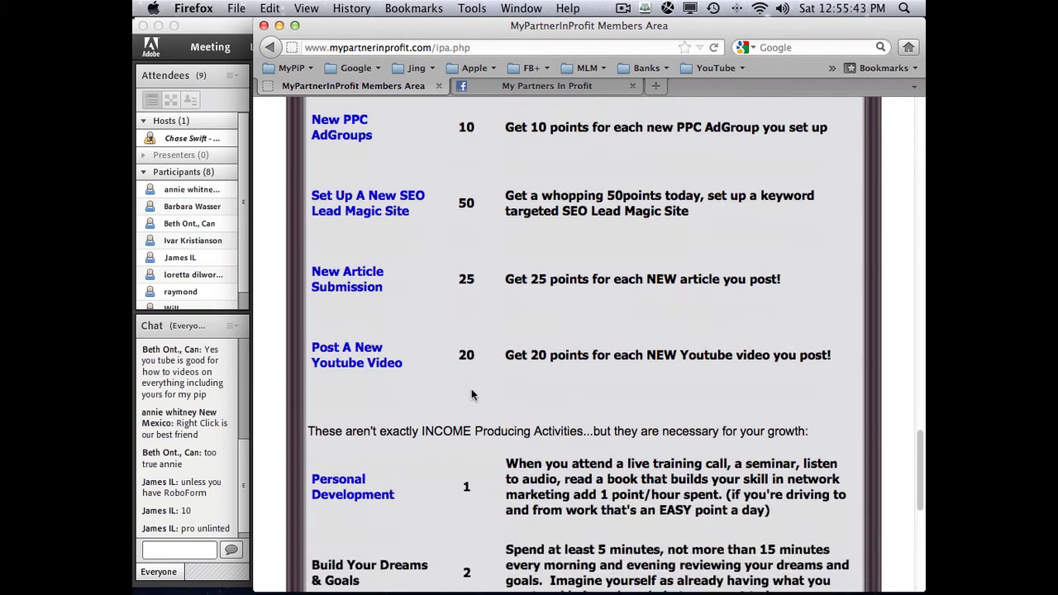
scroll(472, 393, down, 4)
scroll(472, 388, up, 6)
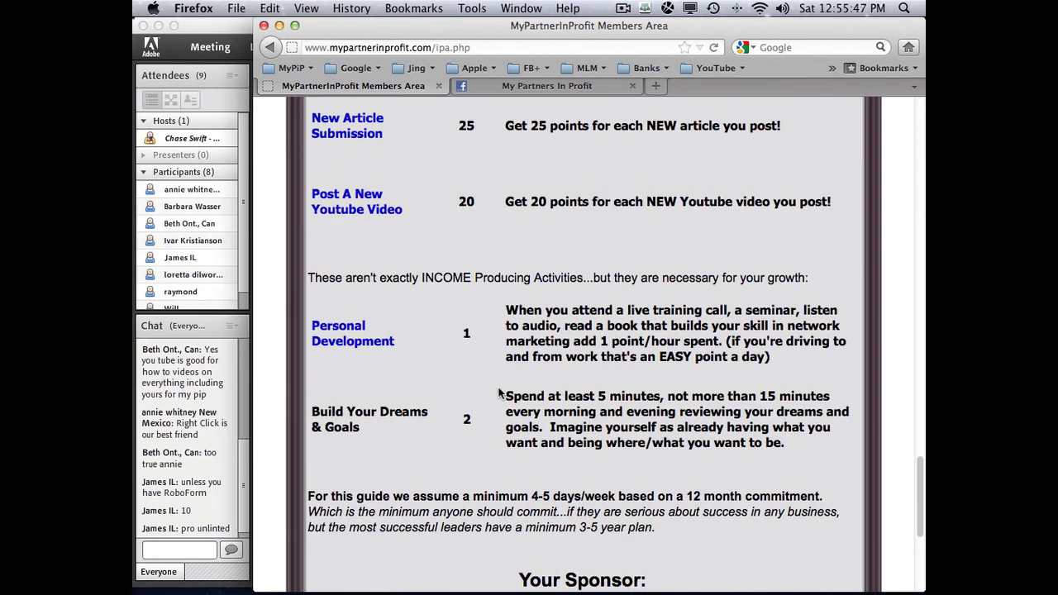
scroll(498, 394, up, 1)
scroll(499, 393, up, 5)
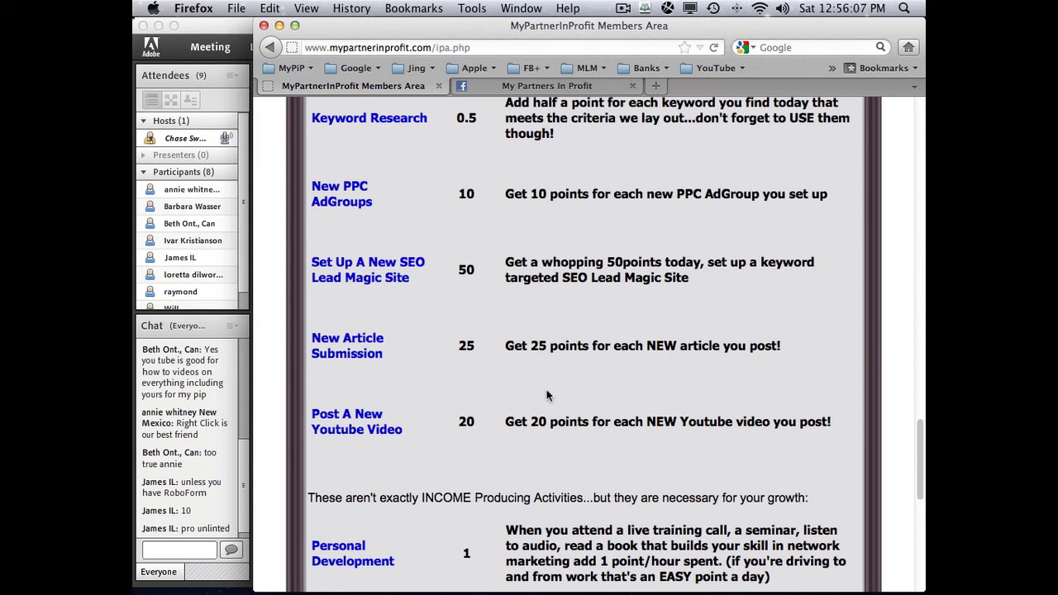
click(655, 86)
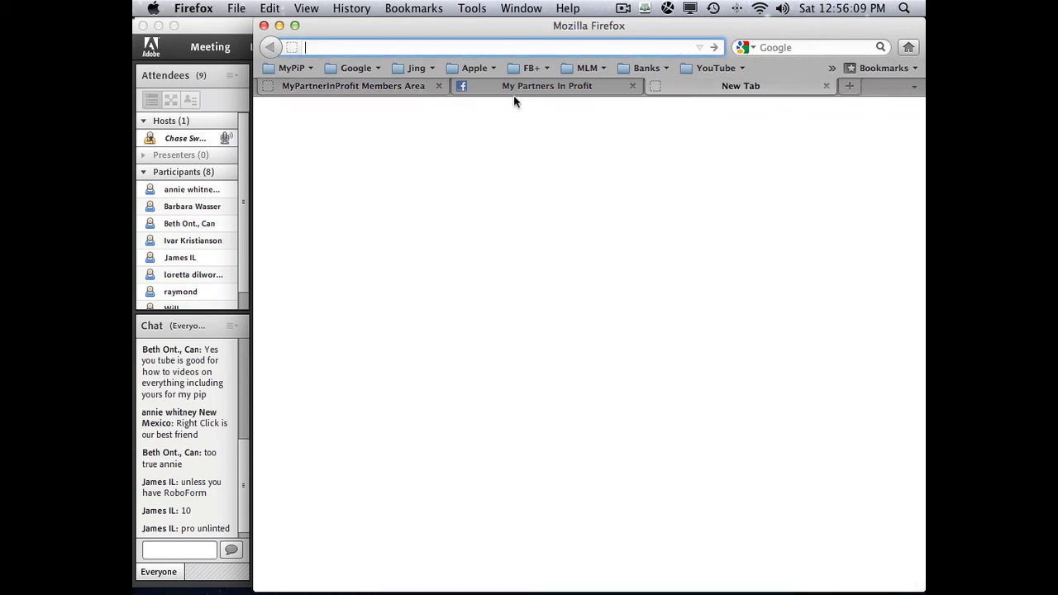
- Open Cash.ZipNadaZilch.com from the MyPiP bookmarks and log in with the saved credentials
click(282, 69)
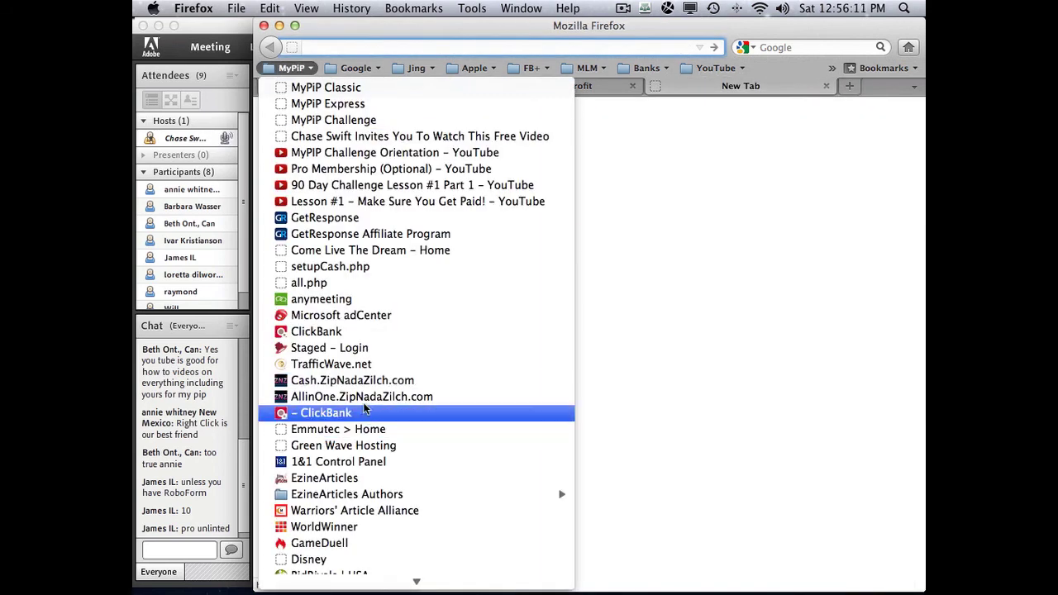
click(362, 384)
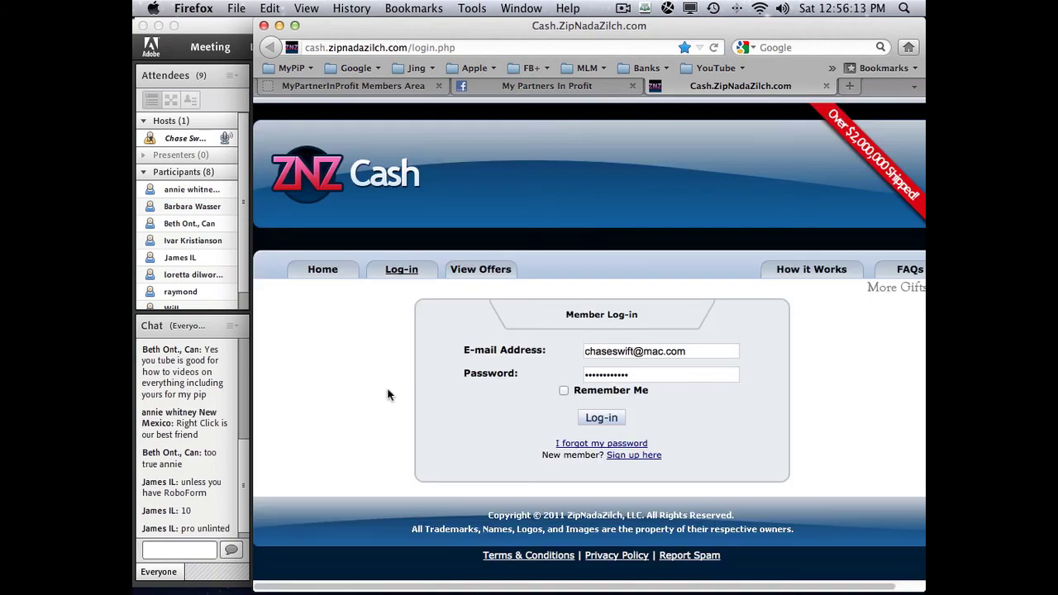
click(609, 418)
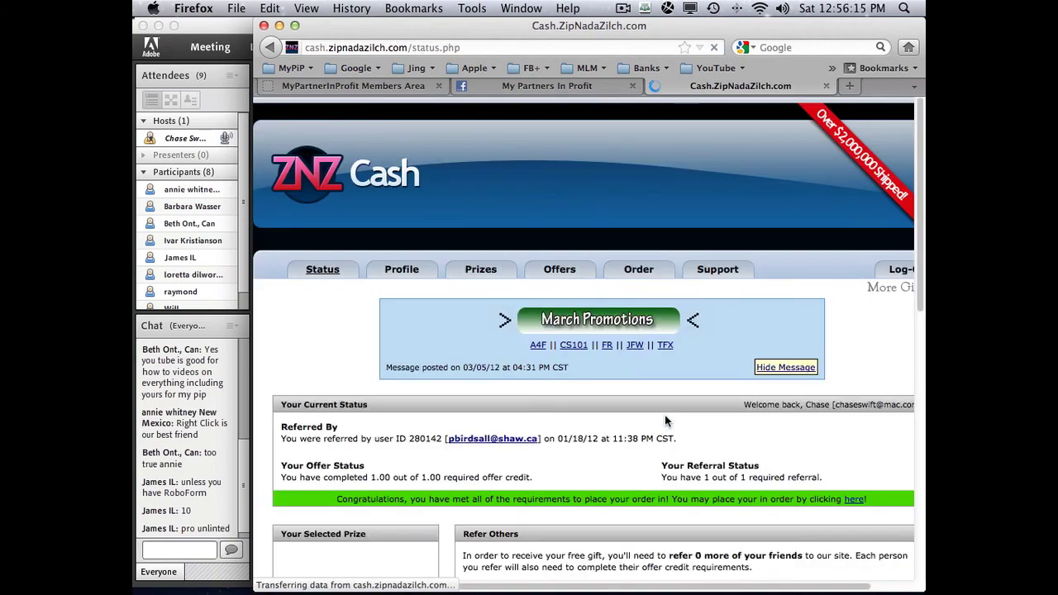
scroll(687, 436, down, 5)
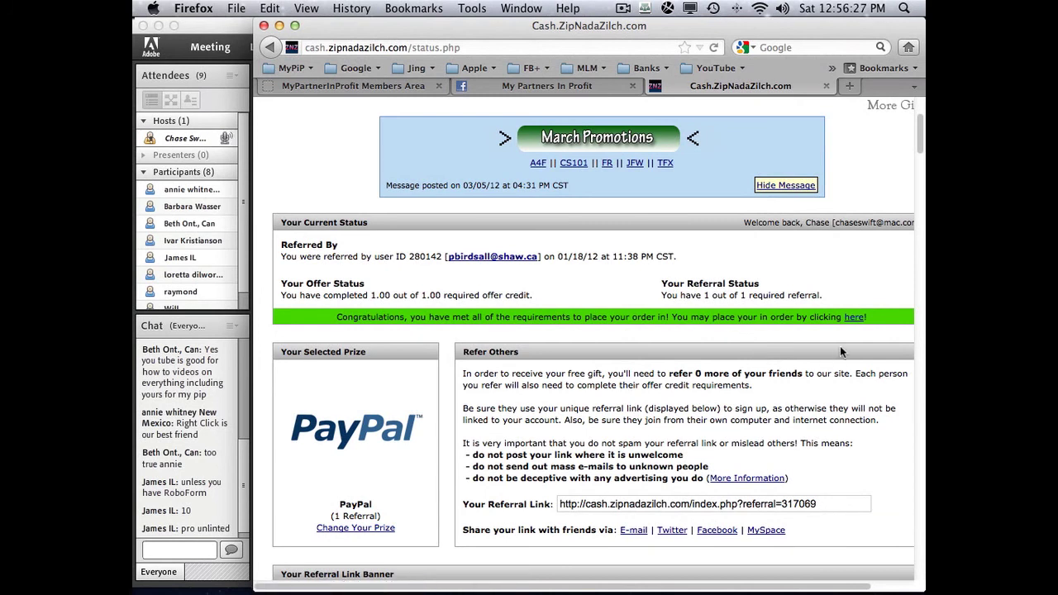
- Open the Order page and review the past PayPal orders and the prefilled order form
click(851, 319)
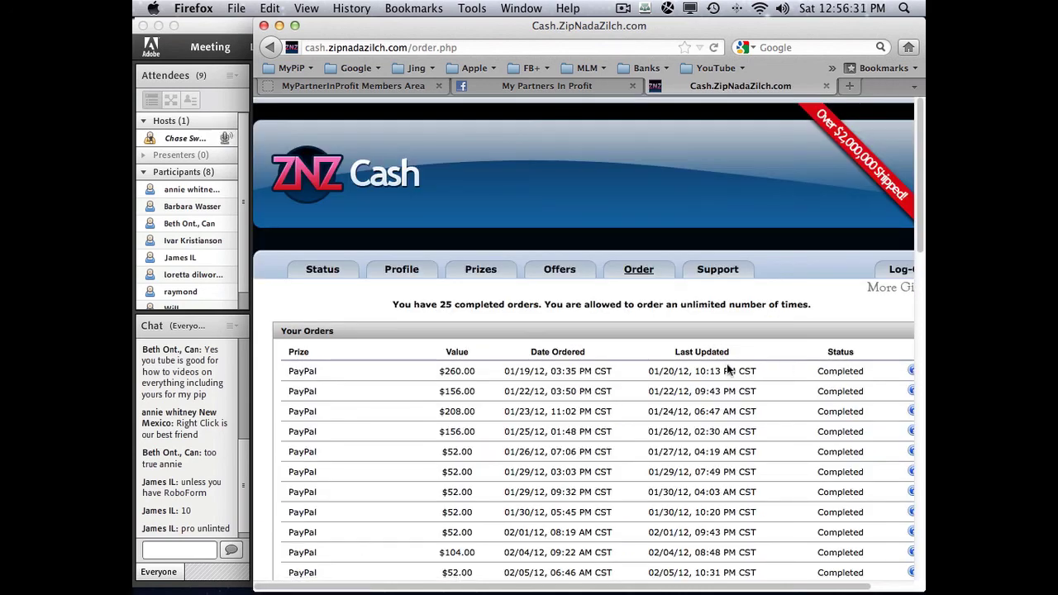
scroll(727, 364, down, 10)
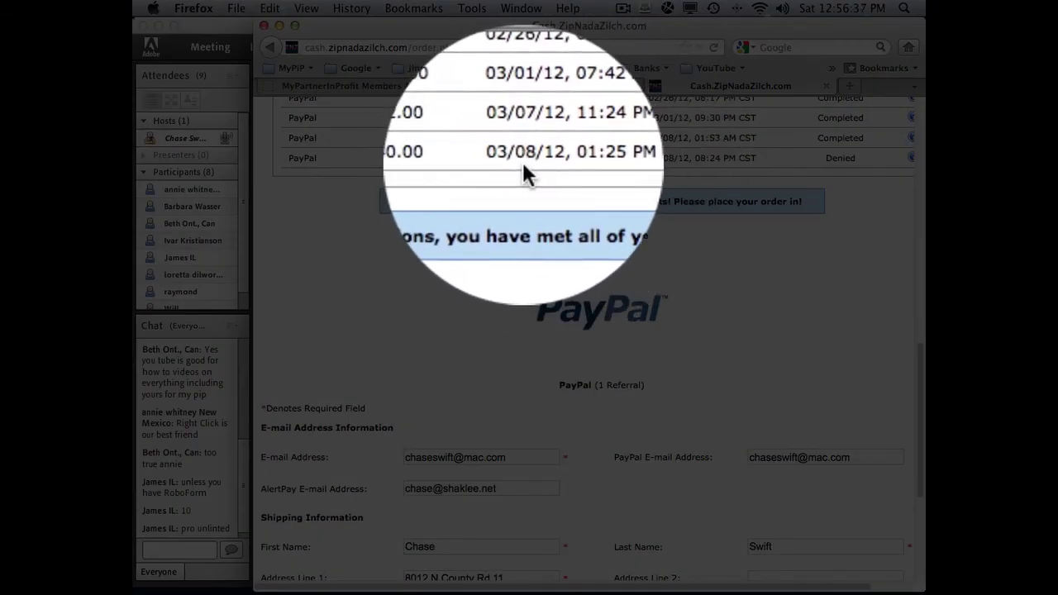
scroll(713, 248, down, 5)
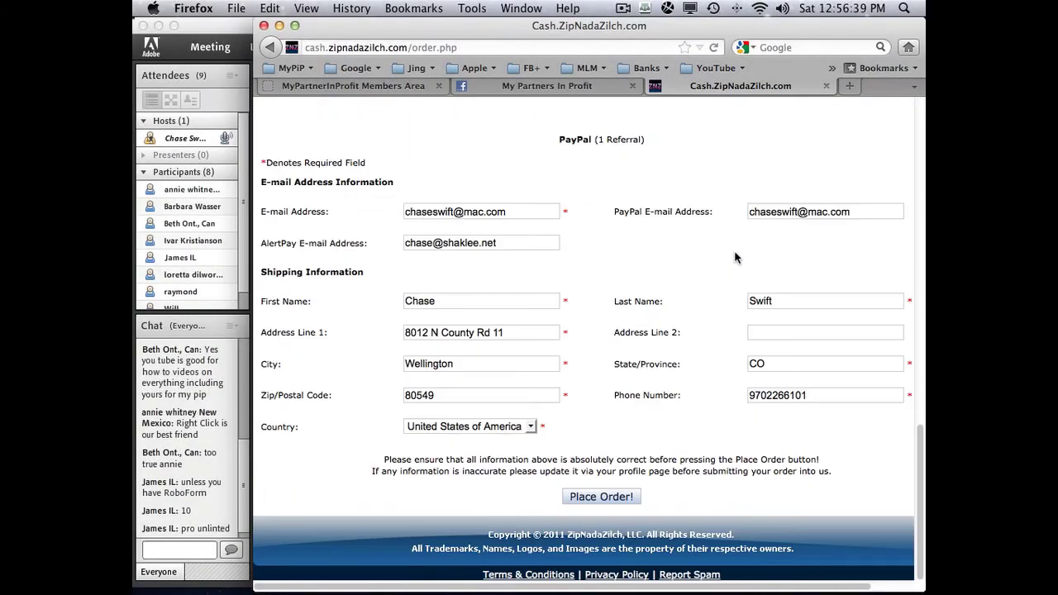
scroll(734, 258, up, 3)
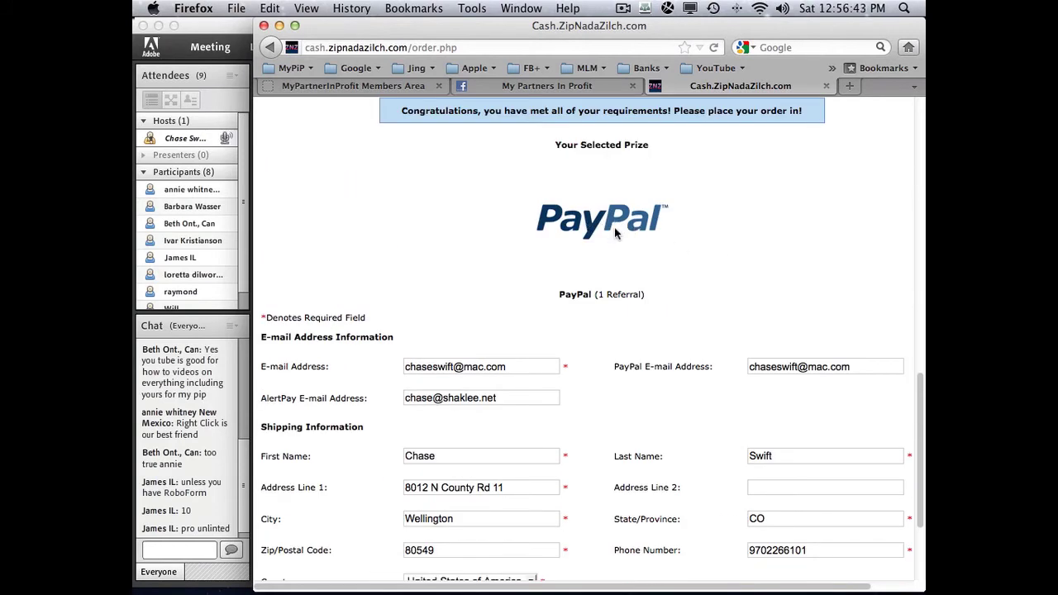
scroll(736, 261, down, 3)
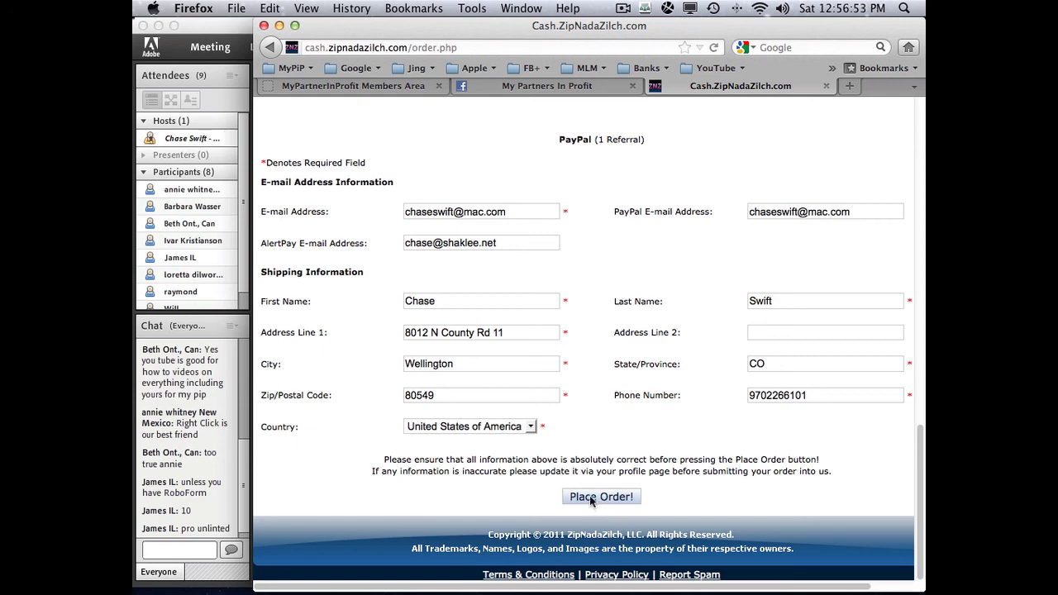
scroll(593, 492, up, 5)
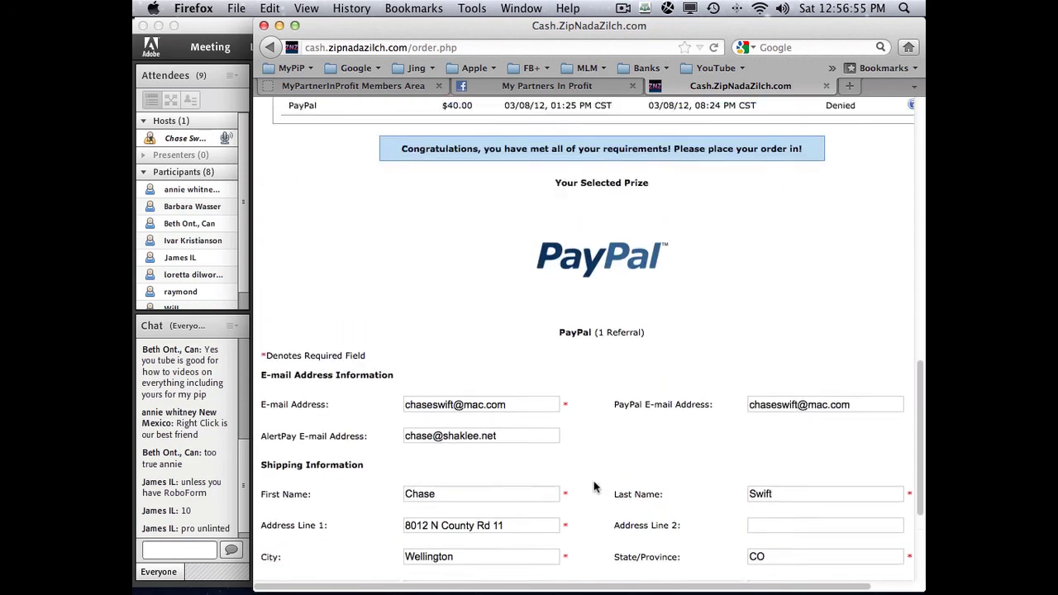
scroll(594, 487, up, 5)
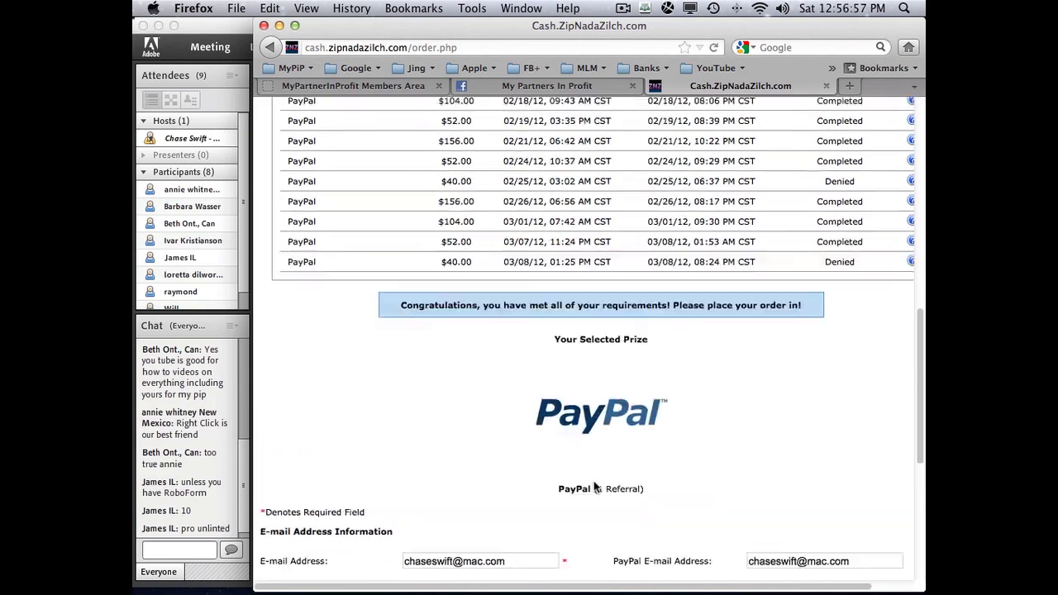
scroll(594, 484, up, 6)
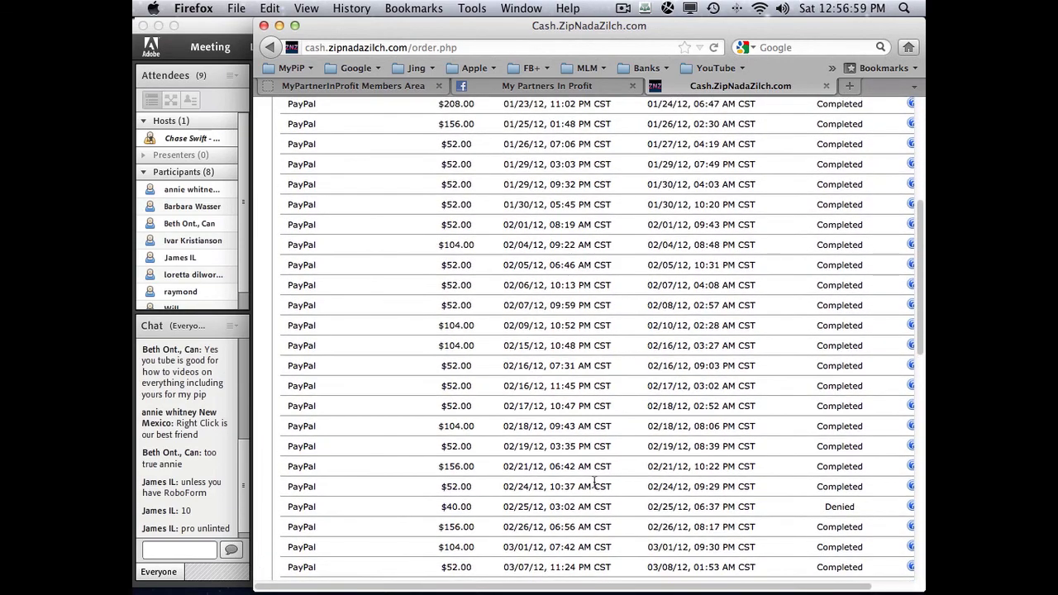
scroll(596, 488, down, 1)
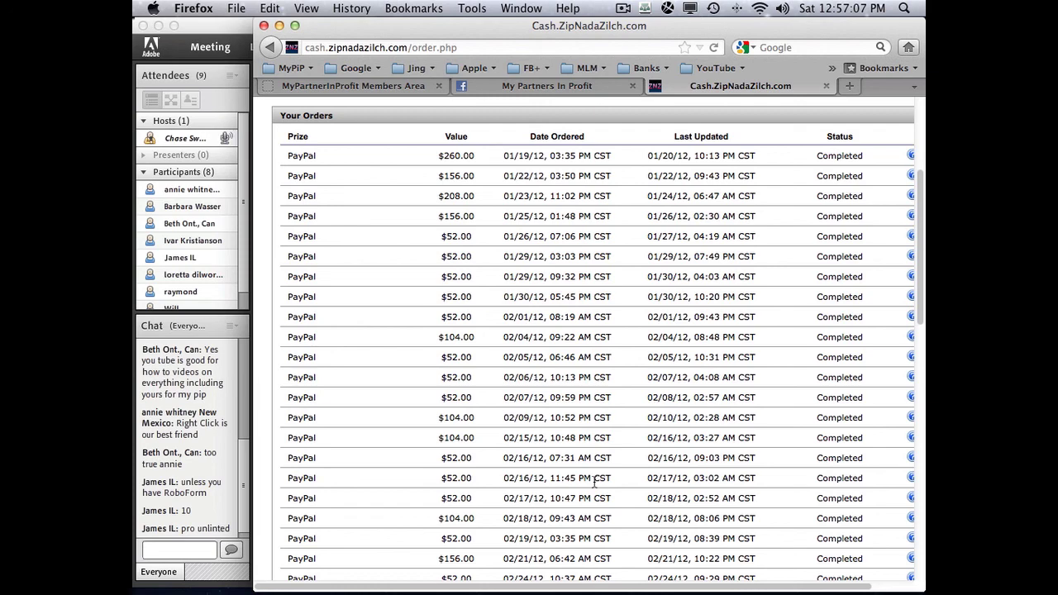
scroll(594, 482, down, 3)
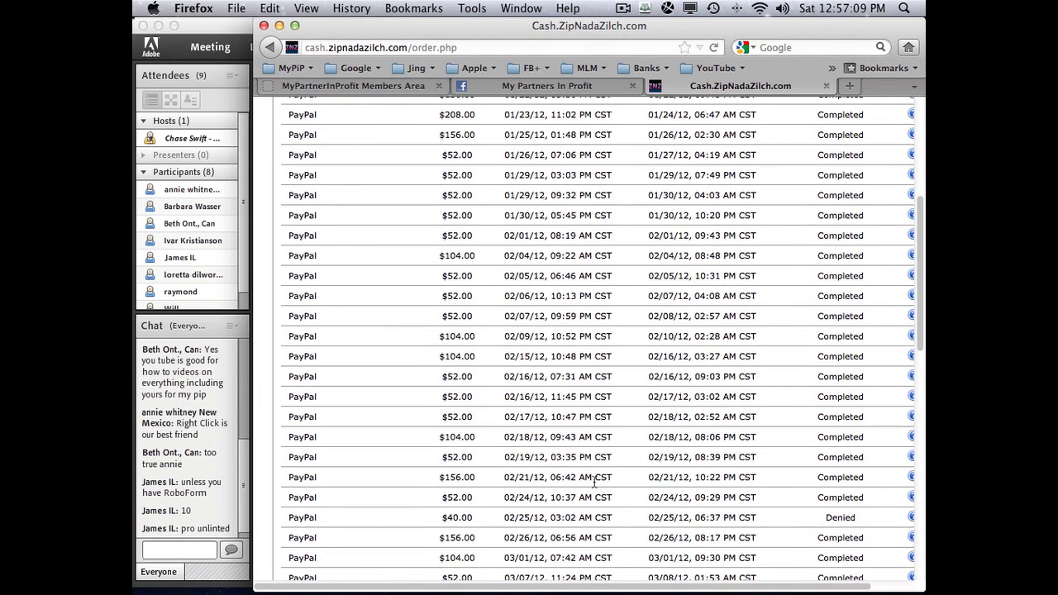
scroll(593, 487, down, 3)
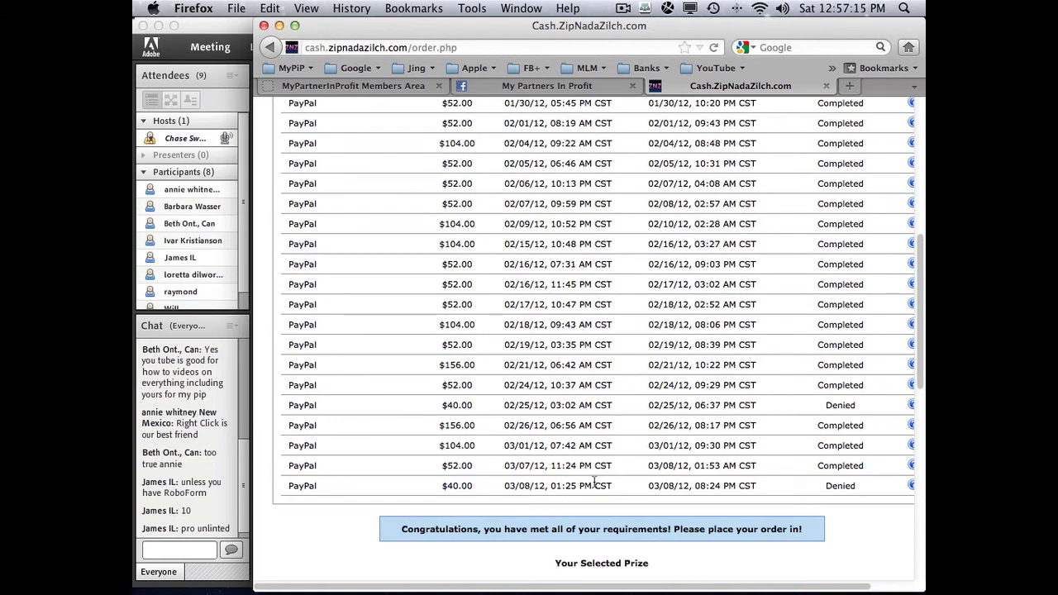
scroll(632, 485, down, 15)
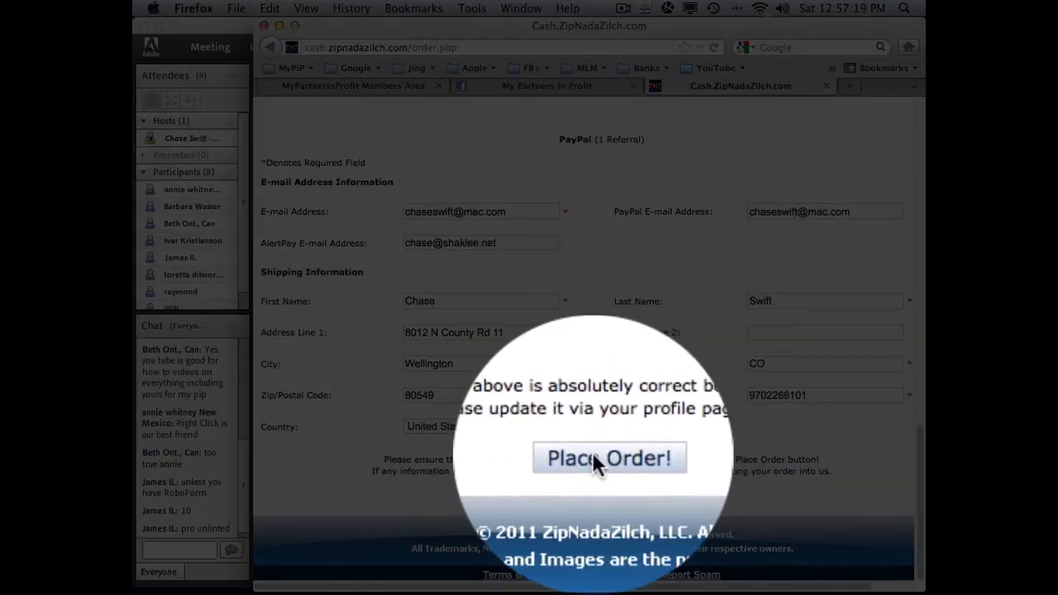
- Place the $40.00 PayPal order and confirm it shows as Submitted for Approval
click(601, 494)
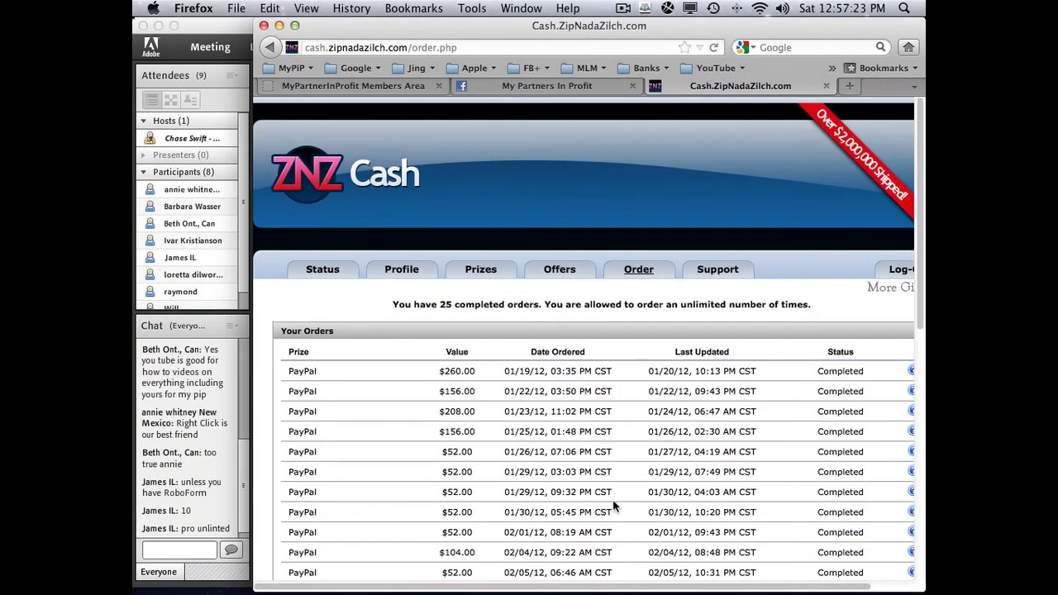
scroll(617, 500, down, 10)
scroll(618, 498, down, 4)
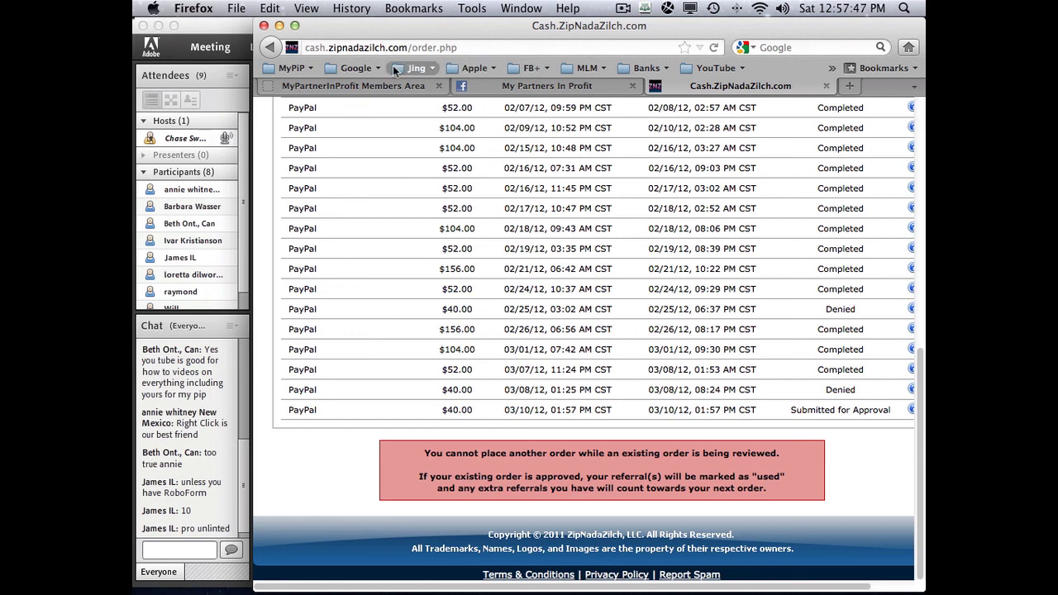
scroll(533, 244, up, 10)
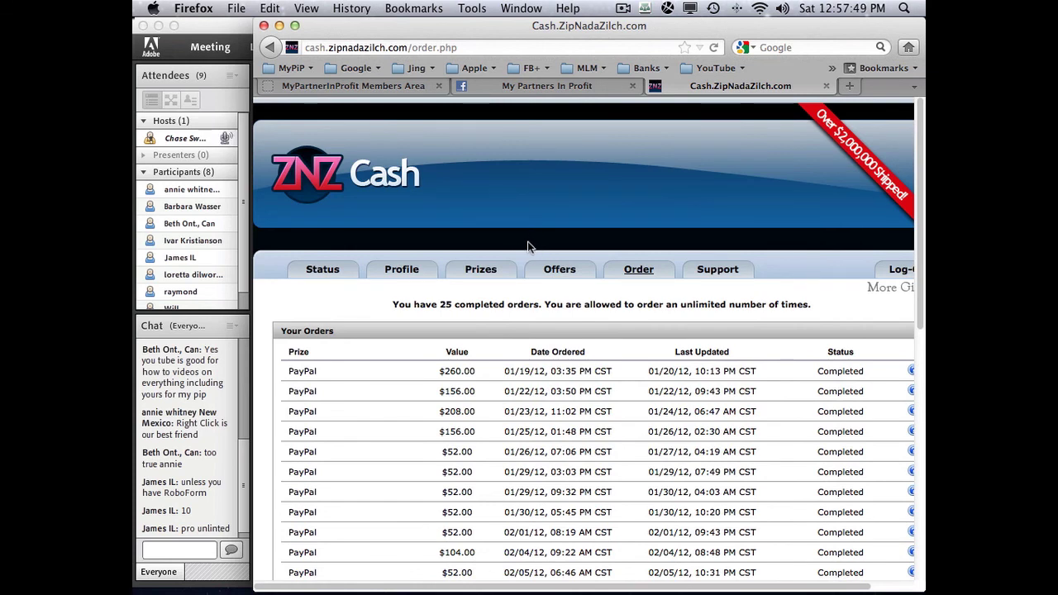
scroll(529, 247, down, 2)
scroll(725, 237, up, 2)
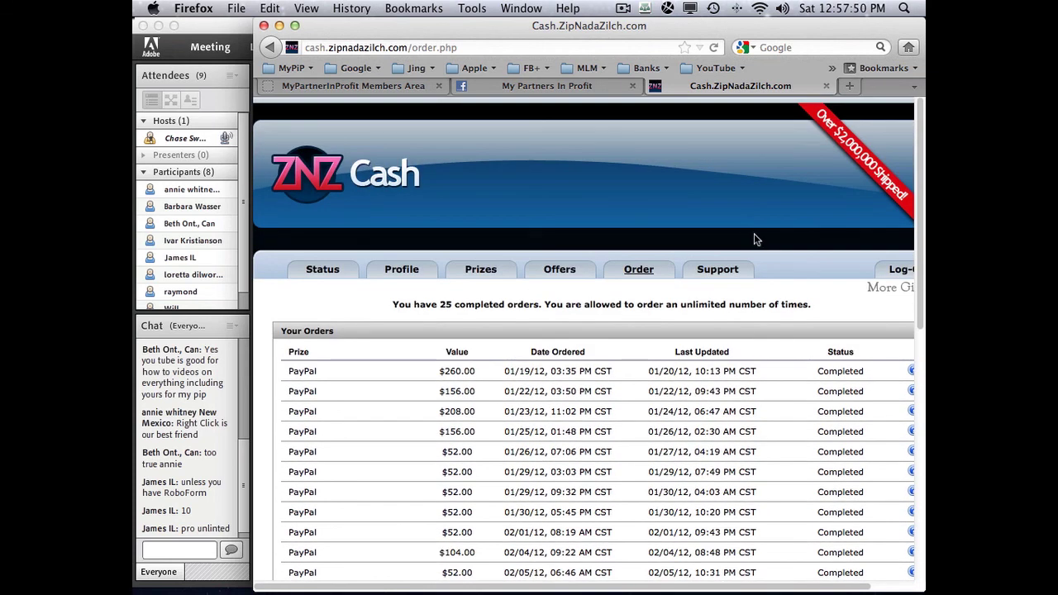
- Log out of ZNZ Cash and close the Cash.ZipNadaZilch.com tab
click(897, 273)
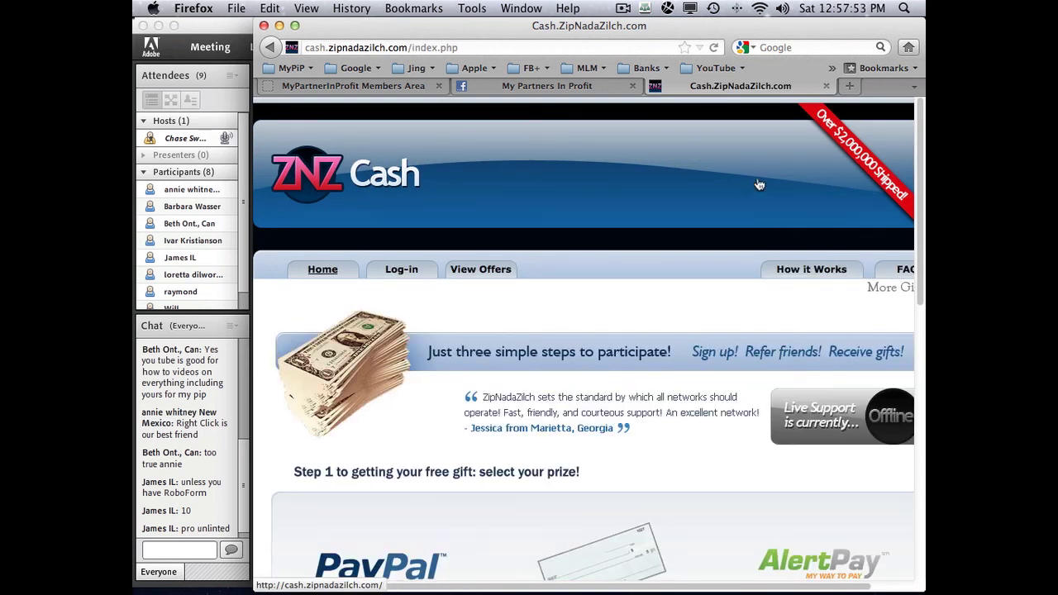
click(826, 86)
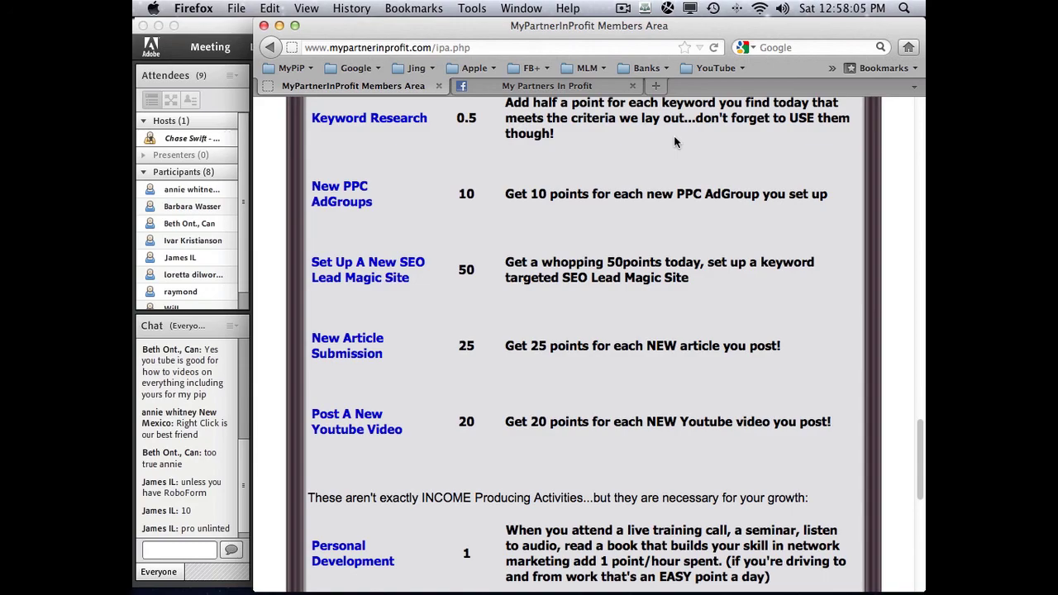
- Scroll back to the top of the 'Your Income Producing Activities!' page and its video
scroll(673, 143, up, 15)
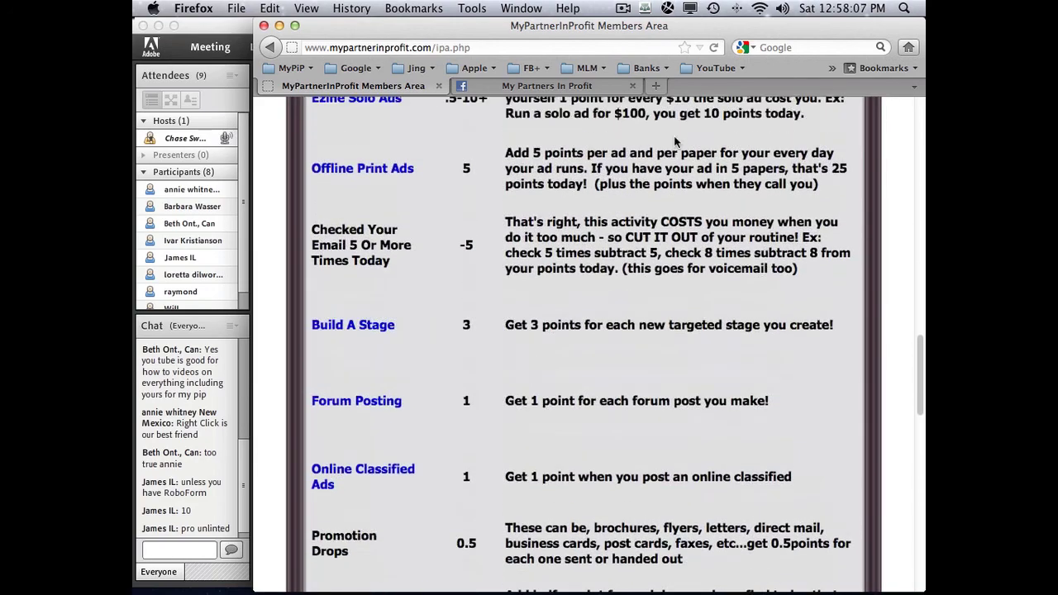
scroll(675, 142, up, 10)
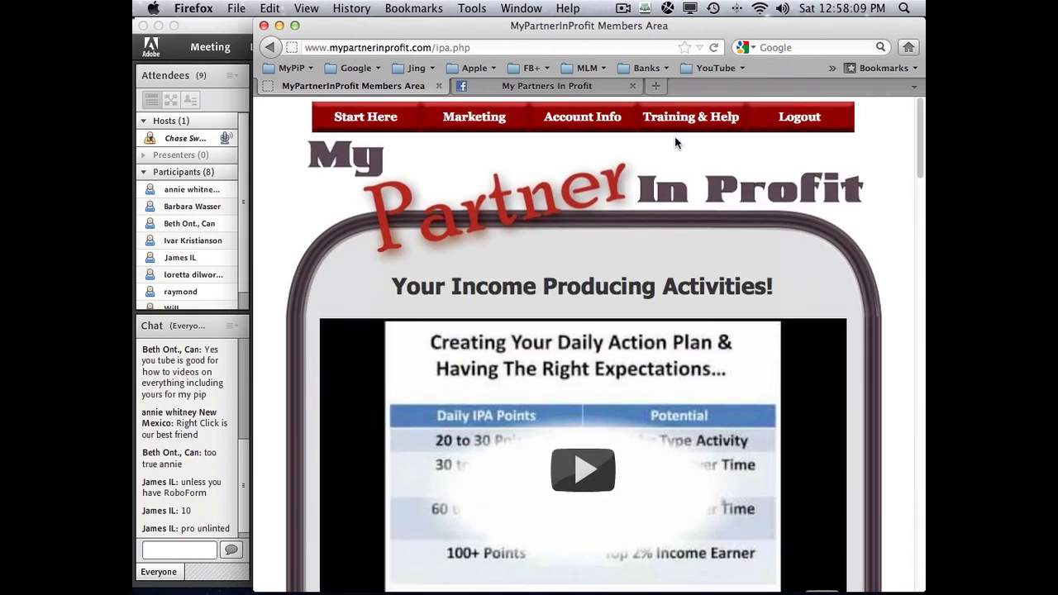